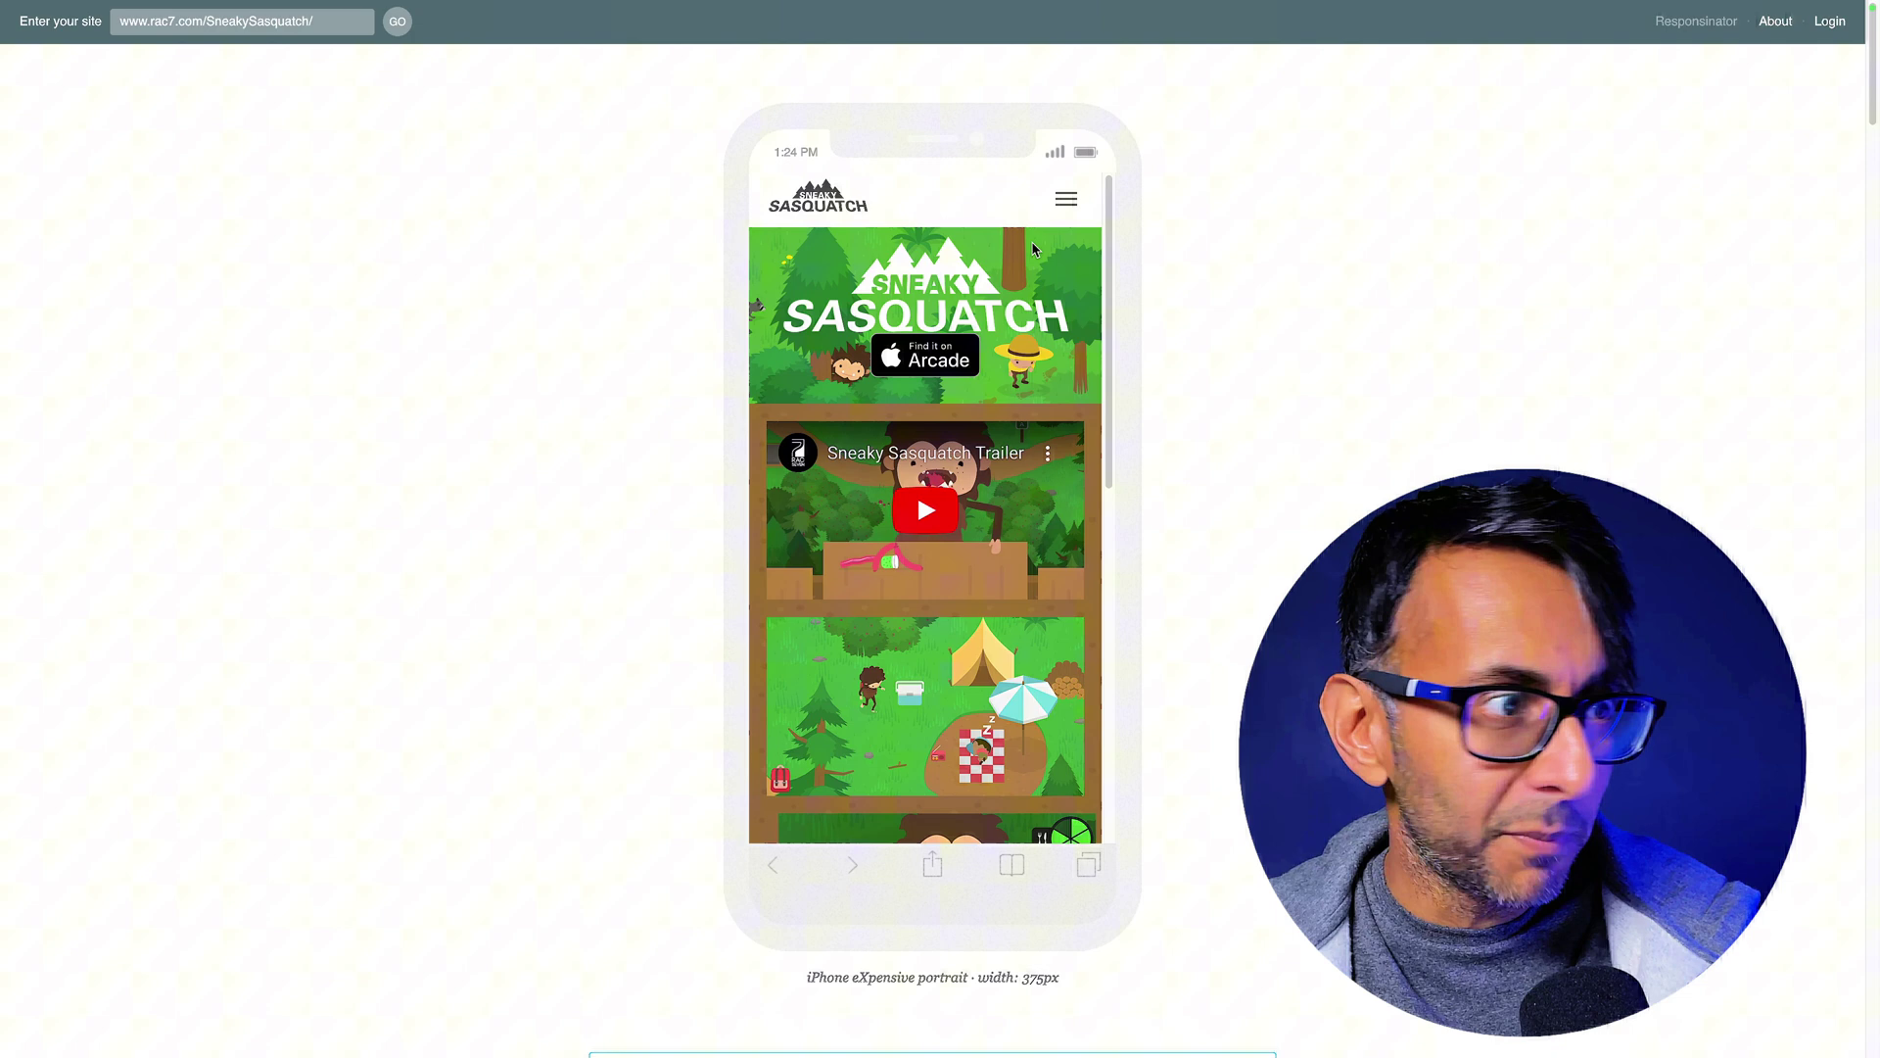
- Test the Sneaky Sasquatch mobile menu in Responsinator by opening, closing and reopening it, then scrolling
left_click(1072, 205)
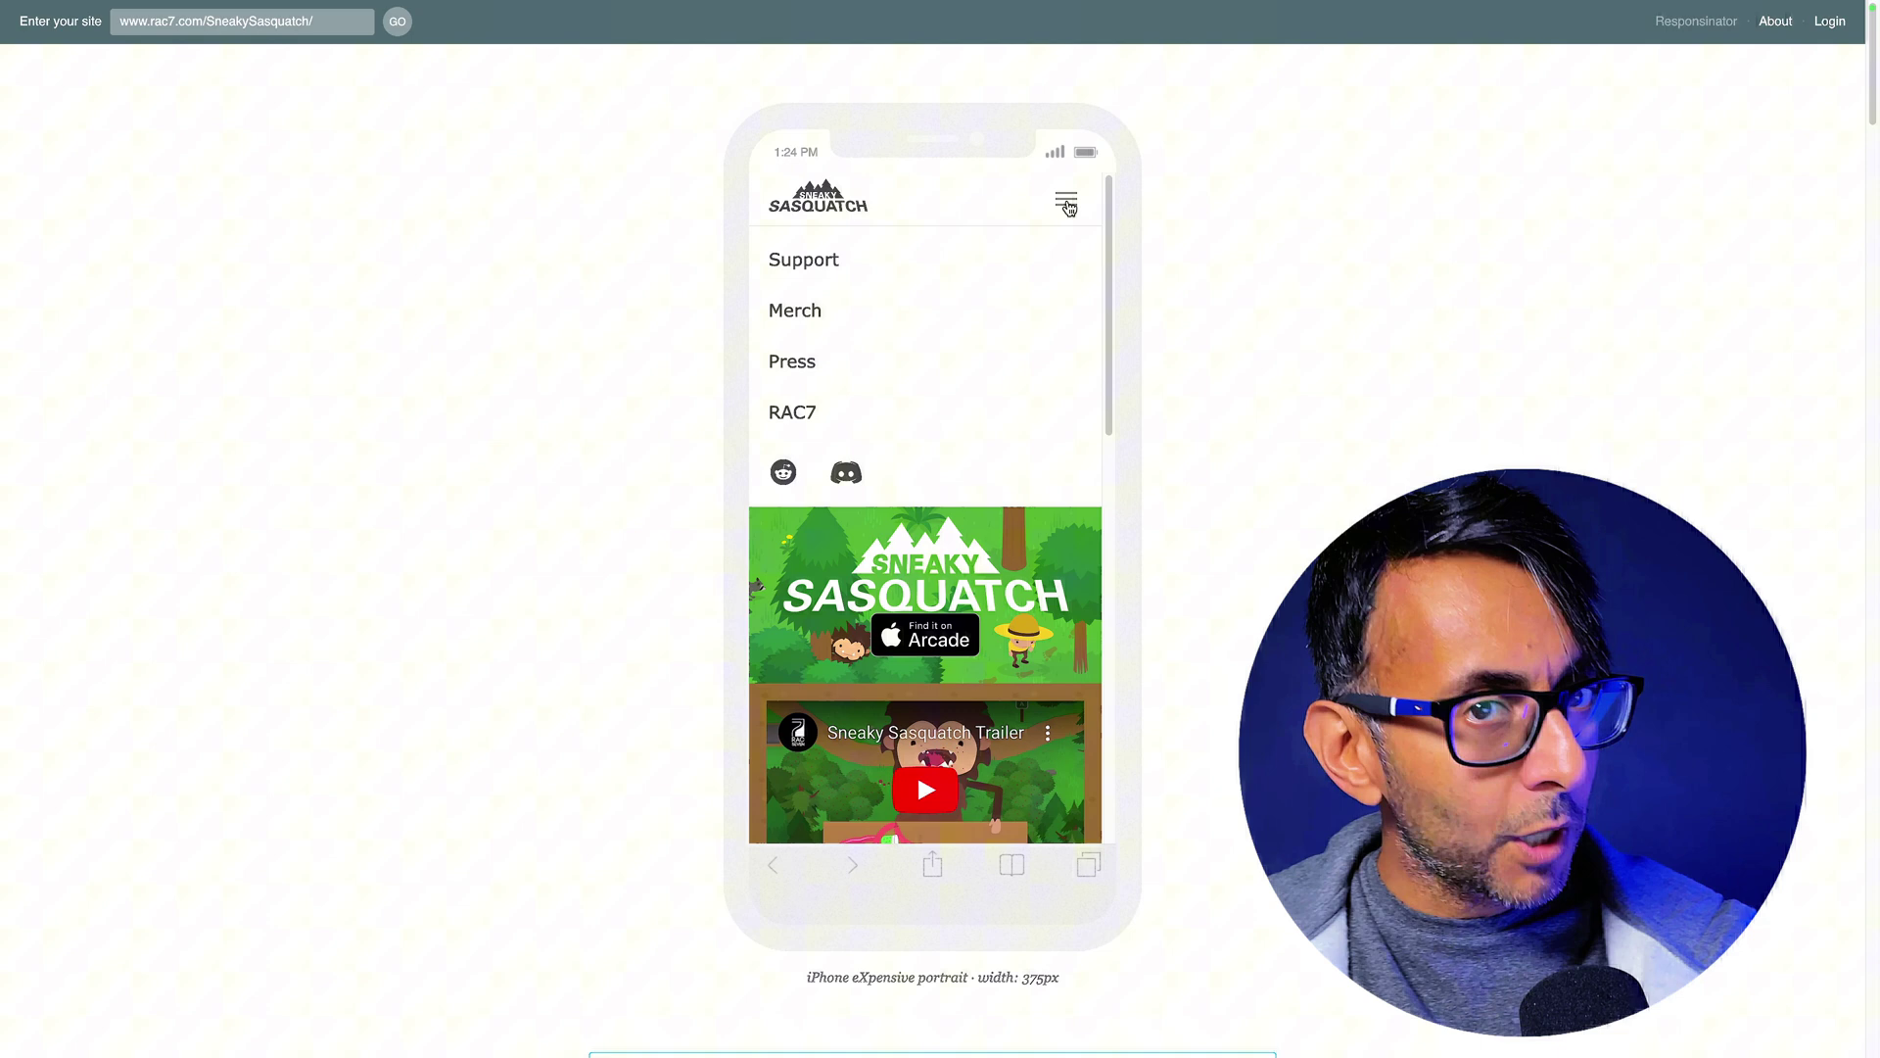
left_click(1067, 207)
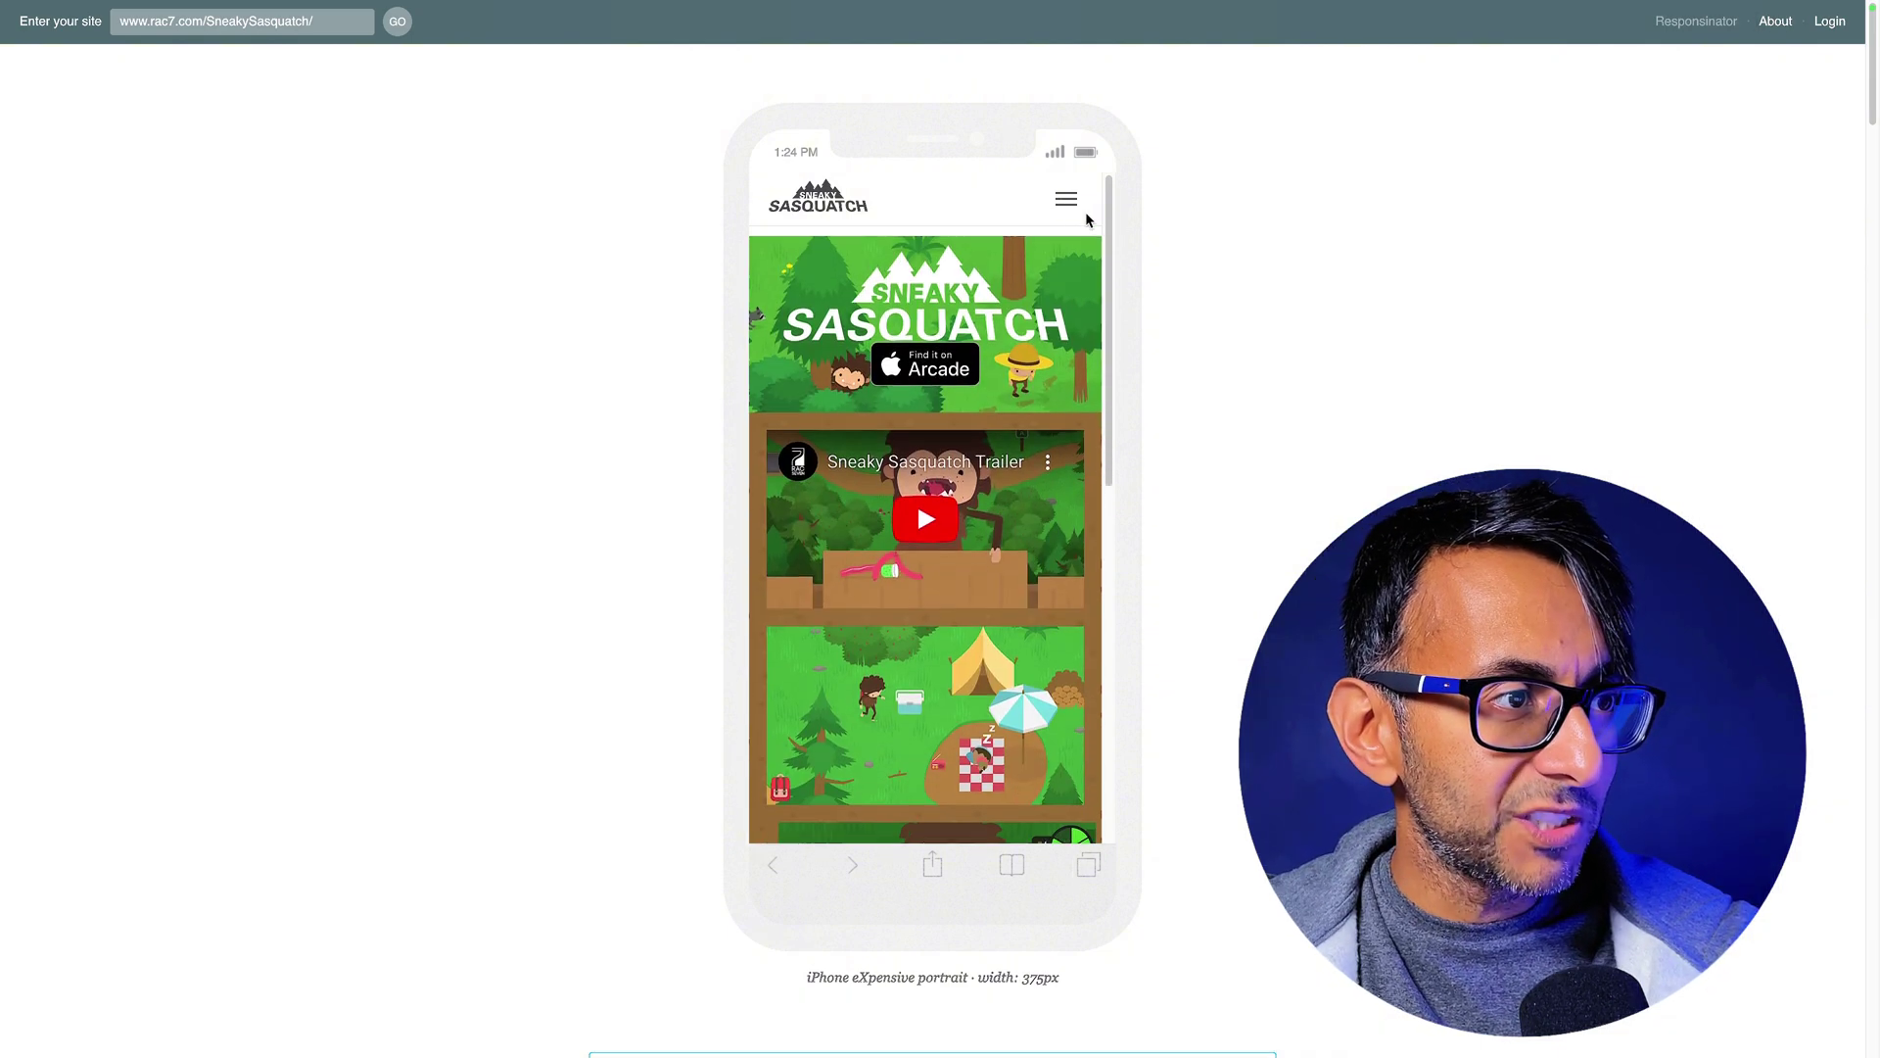
left_click_drag(1109, 217, 1136, 174)
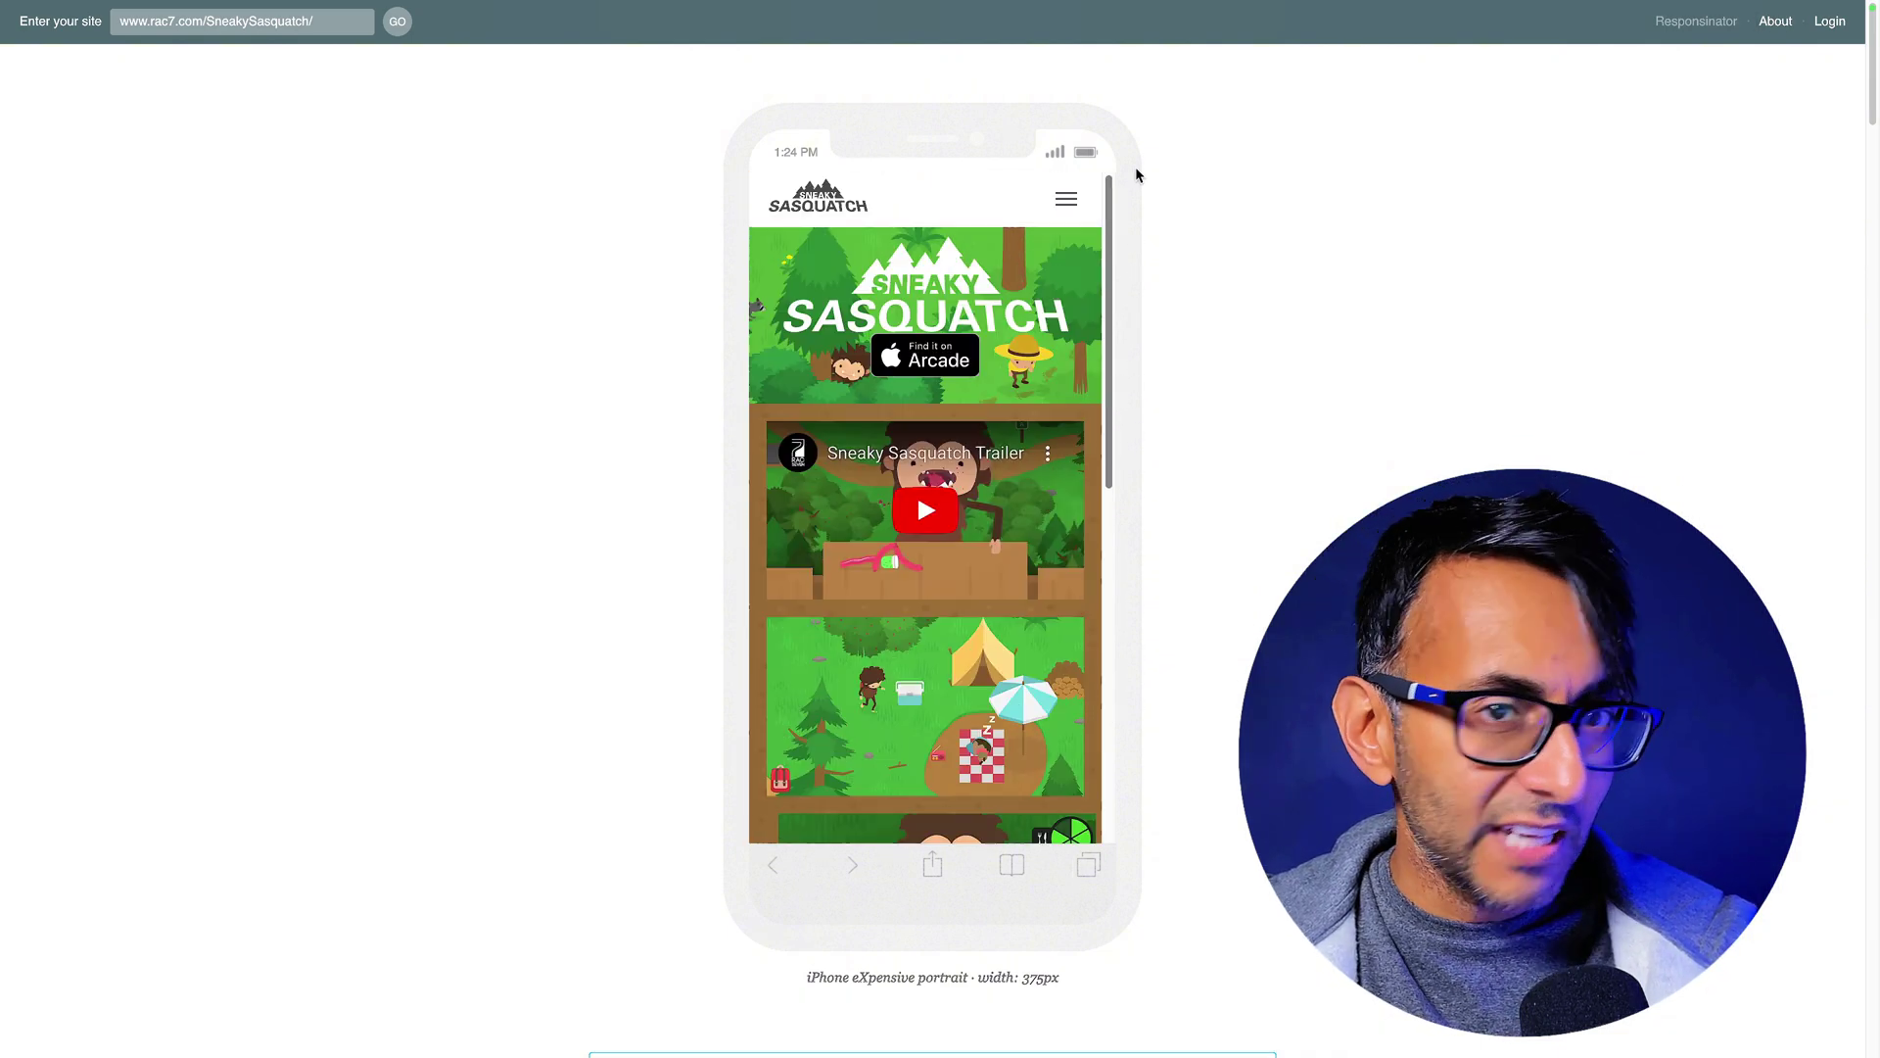
left_click(1066, 199)
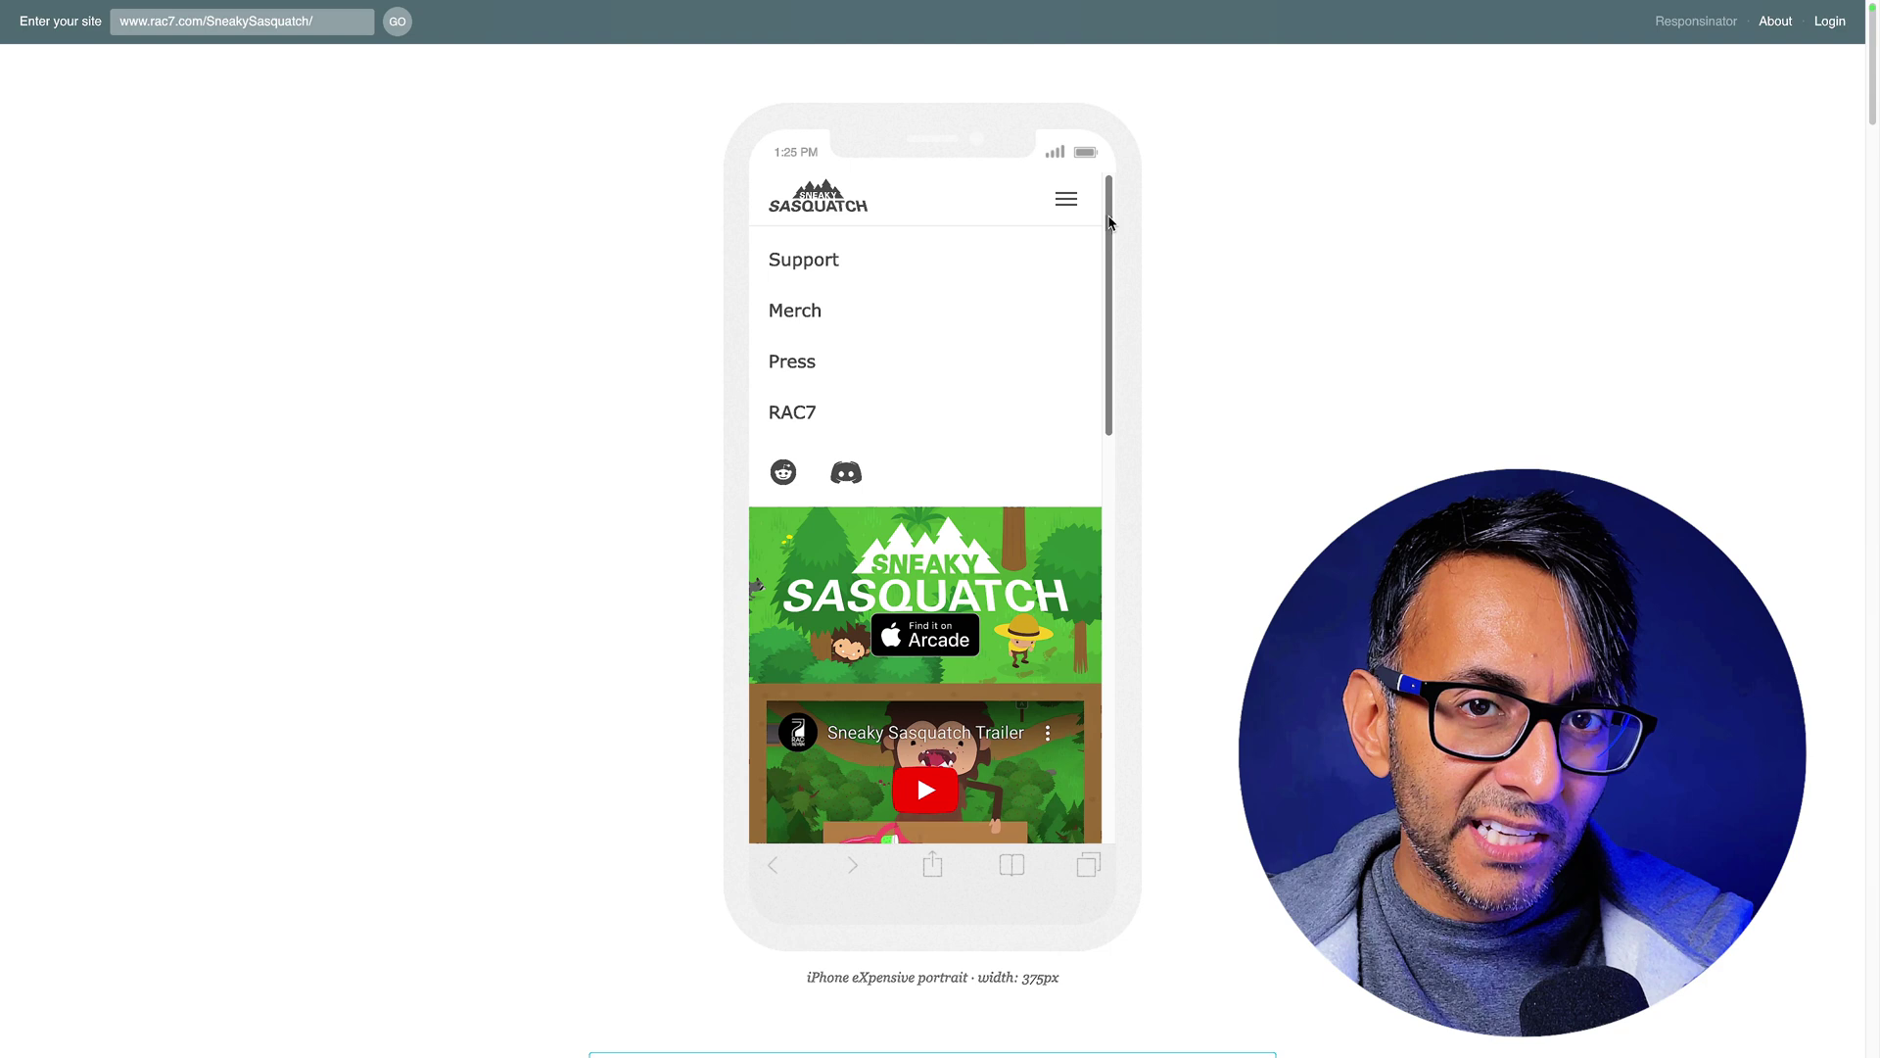
mouse_move(1110, 223)
left_mouse_down()
mouse_move(1125, 424)
mouse_move(1143, 227)
left_mouse_up()
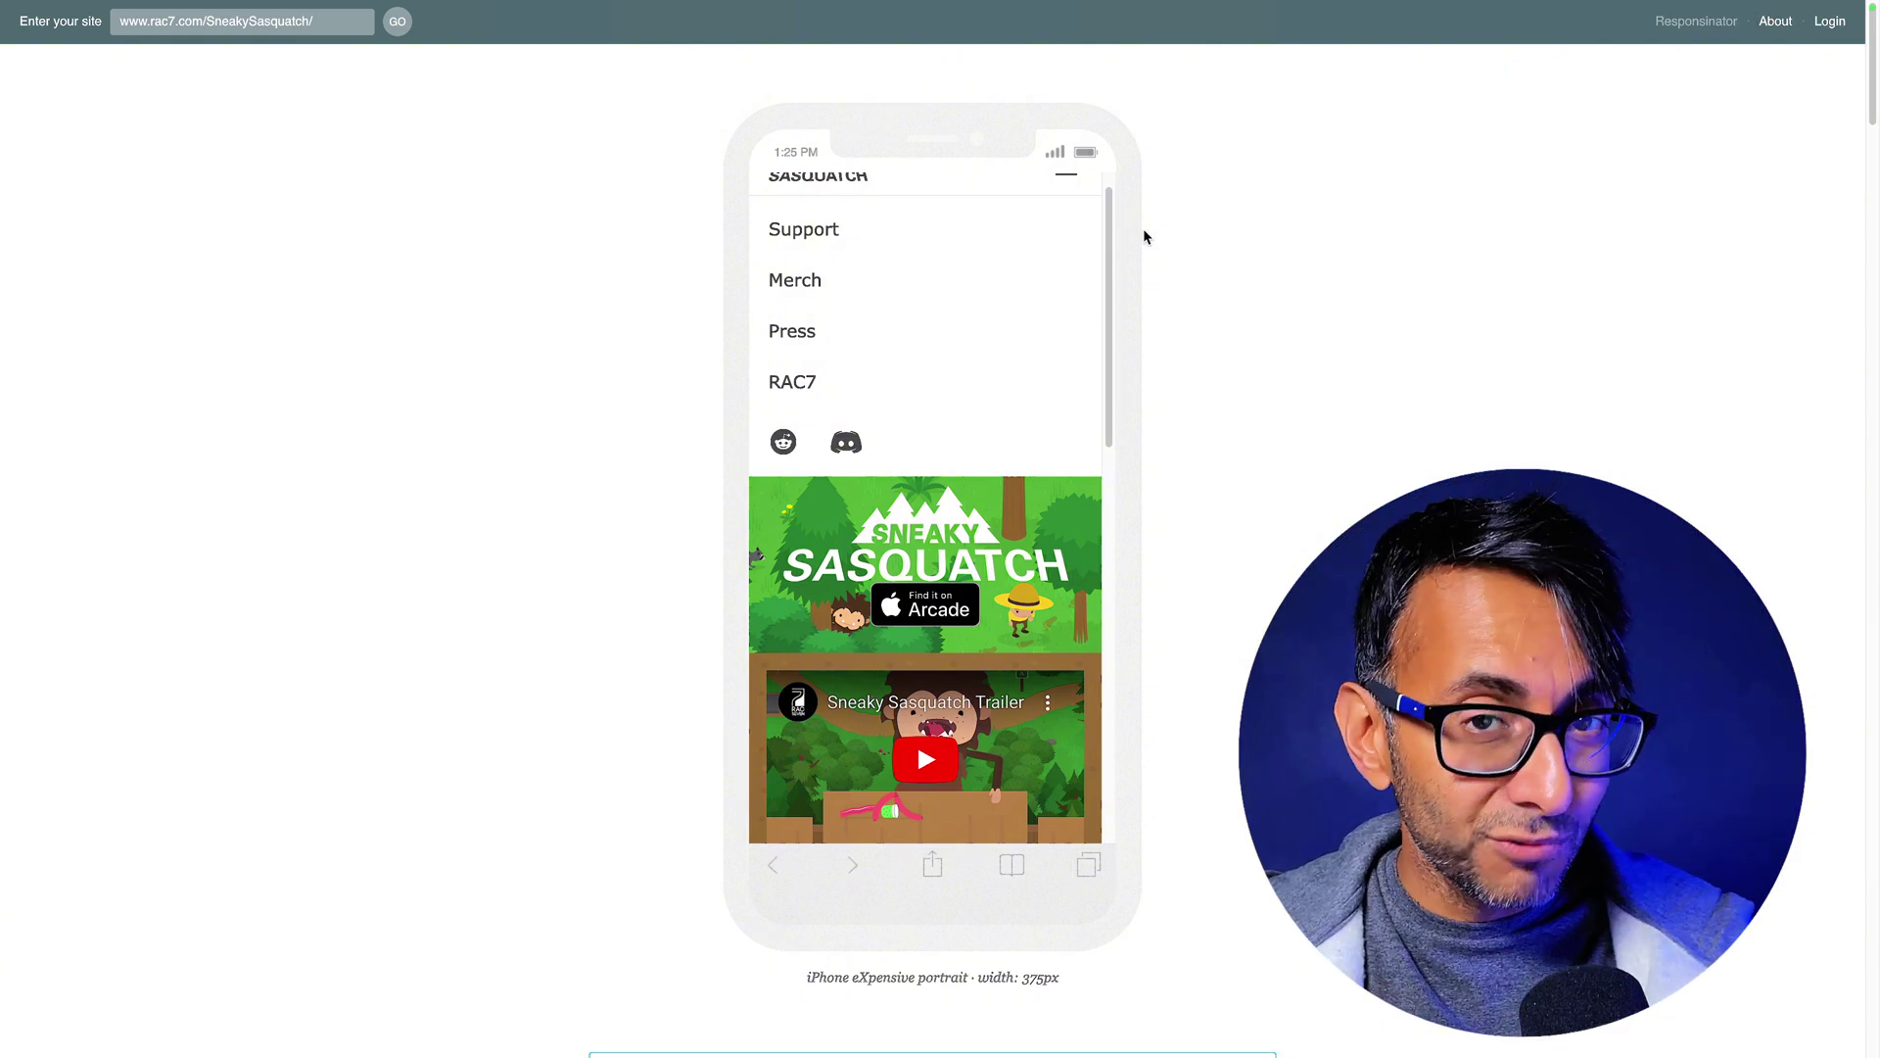
scroll(1003, 356, "up", 1)
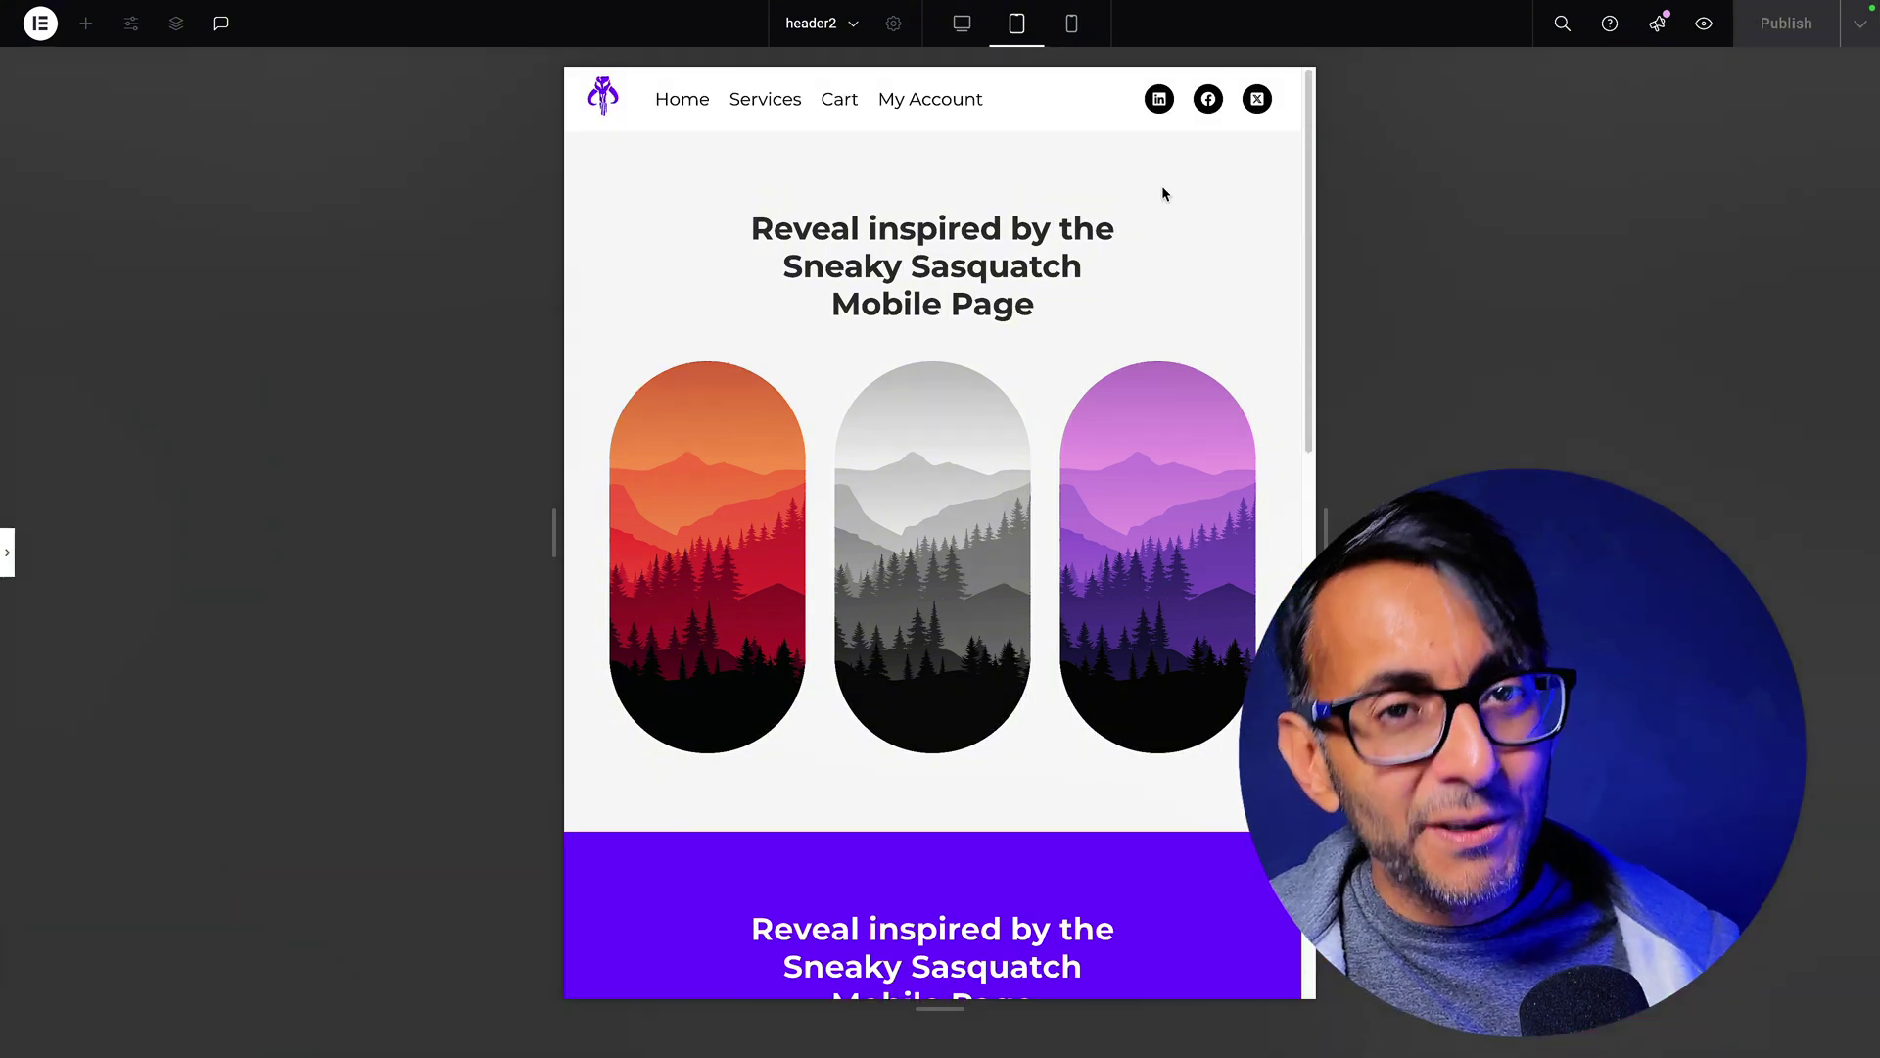
- Preview header2 in Mobile Portrait, test its dropdown, then show the Home page's Structure navigator
left_click(1074, 27)
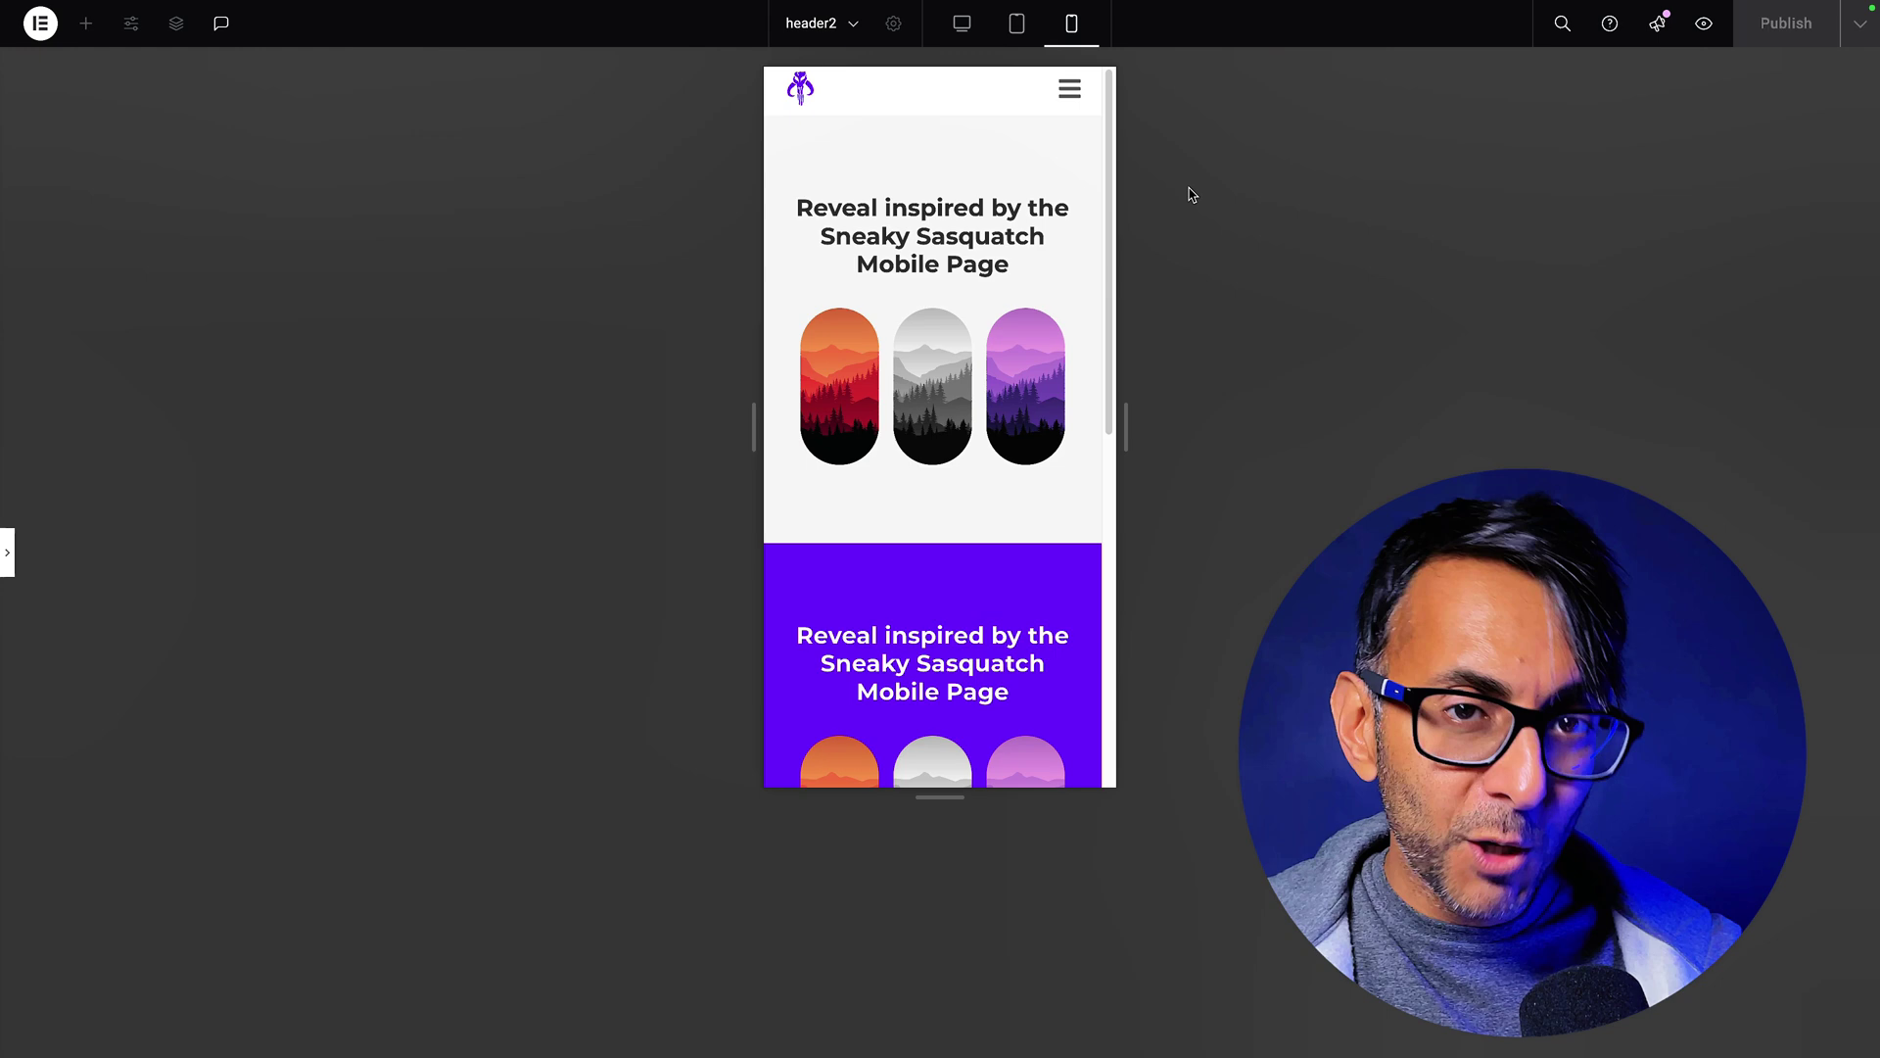
left_click_drag(1109, 196, 1118, 583)
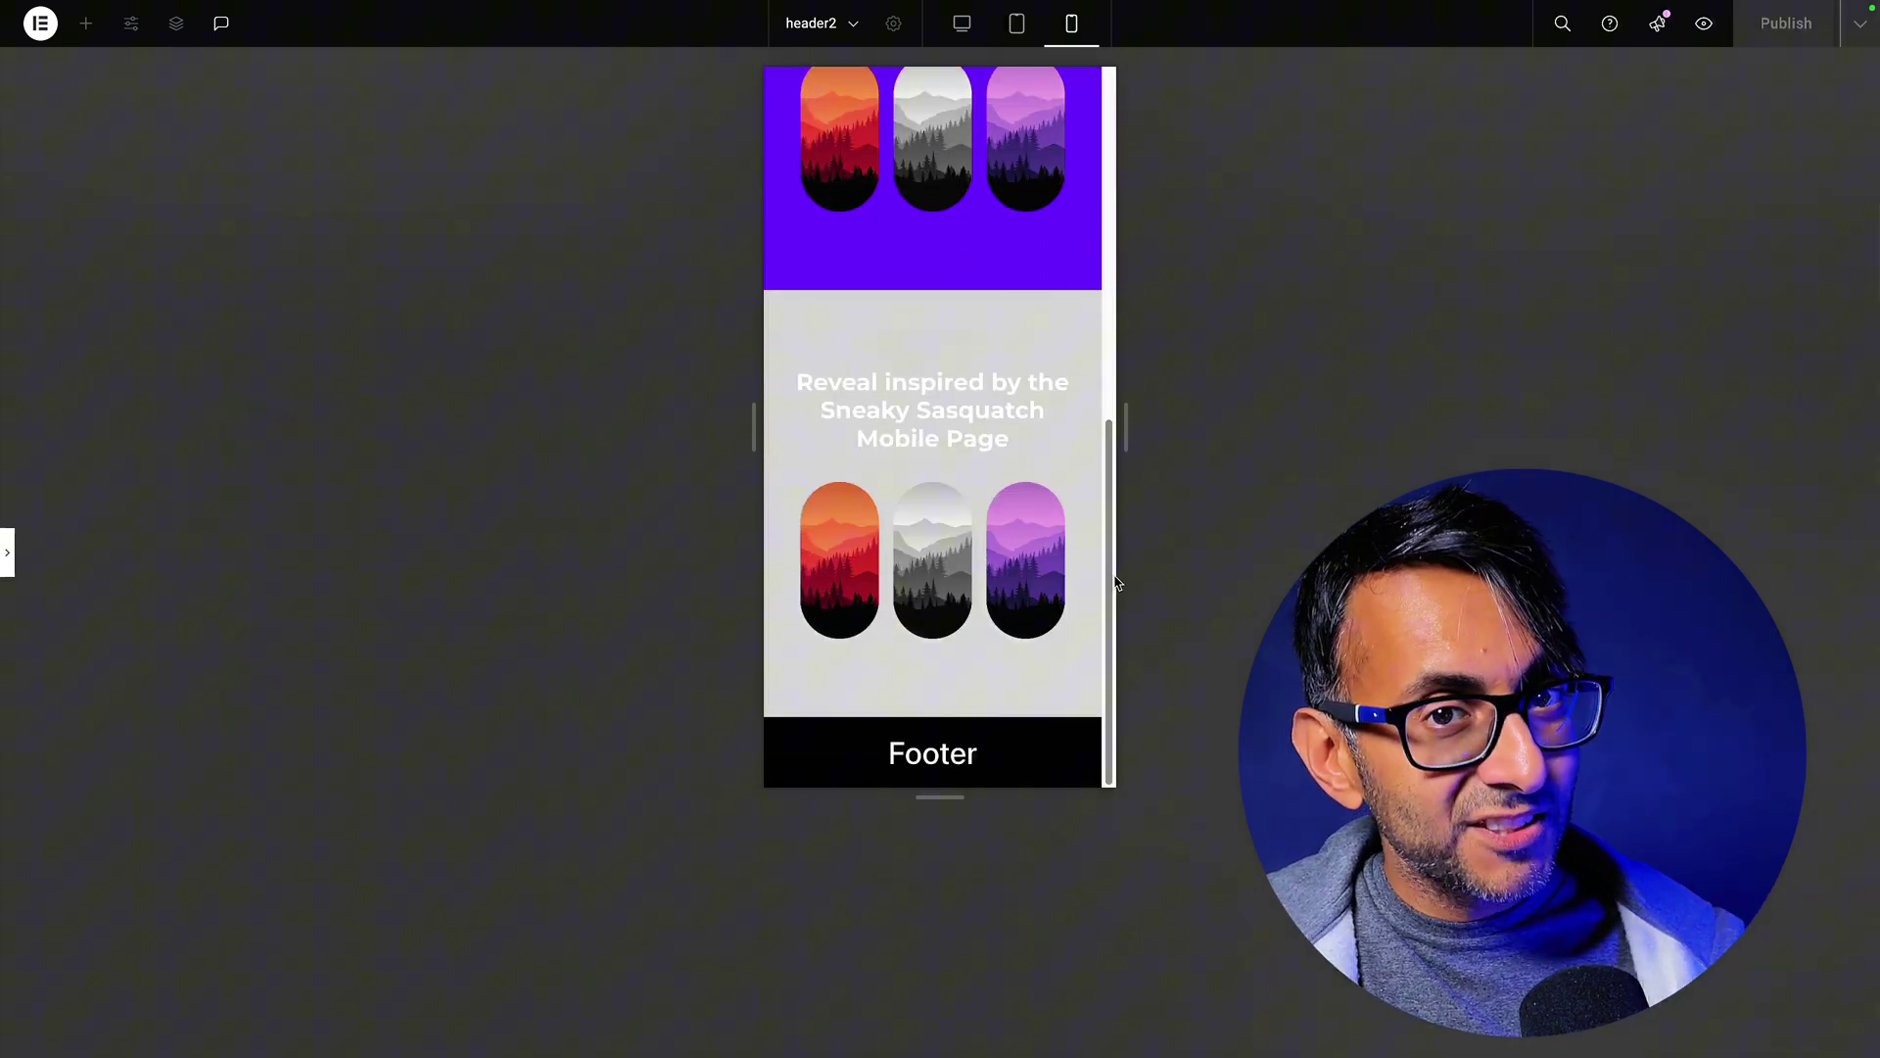
left_click_drag(1104, 428, 1078, 117)
scroll(1067, 137, "up", 1)
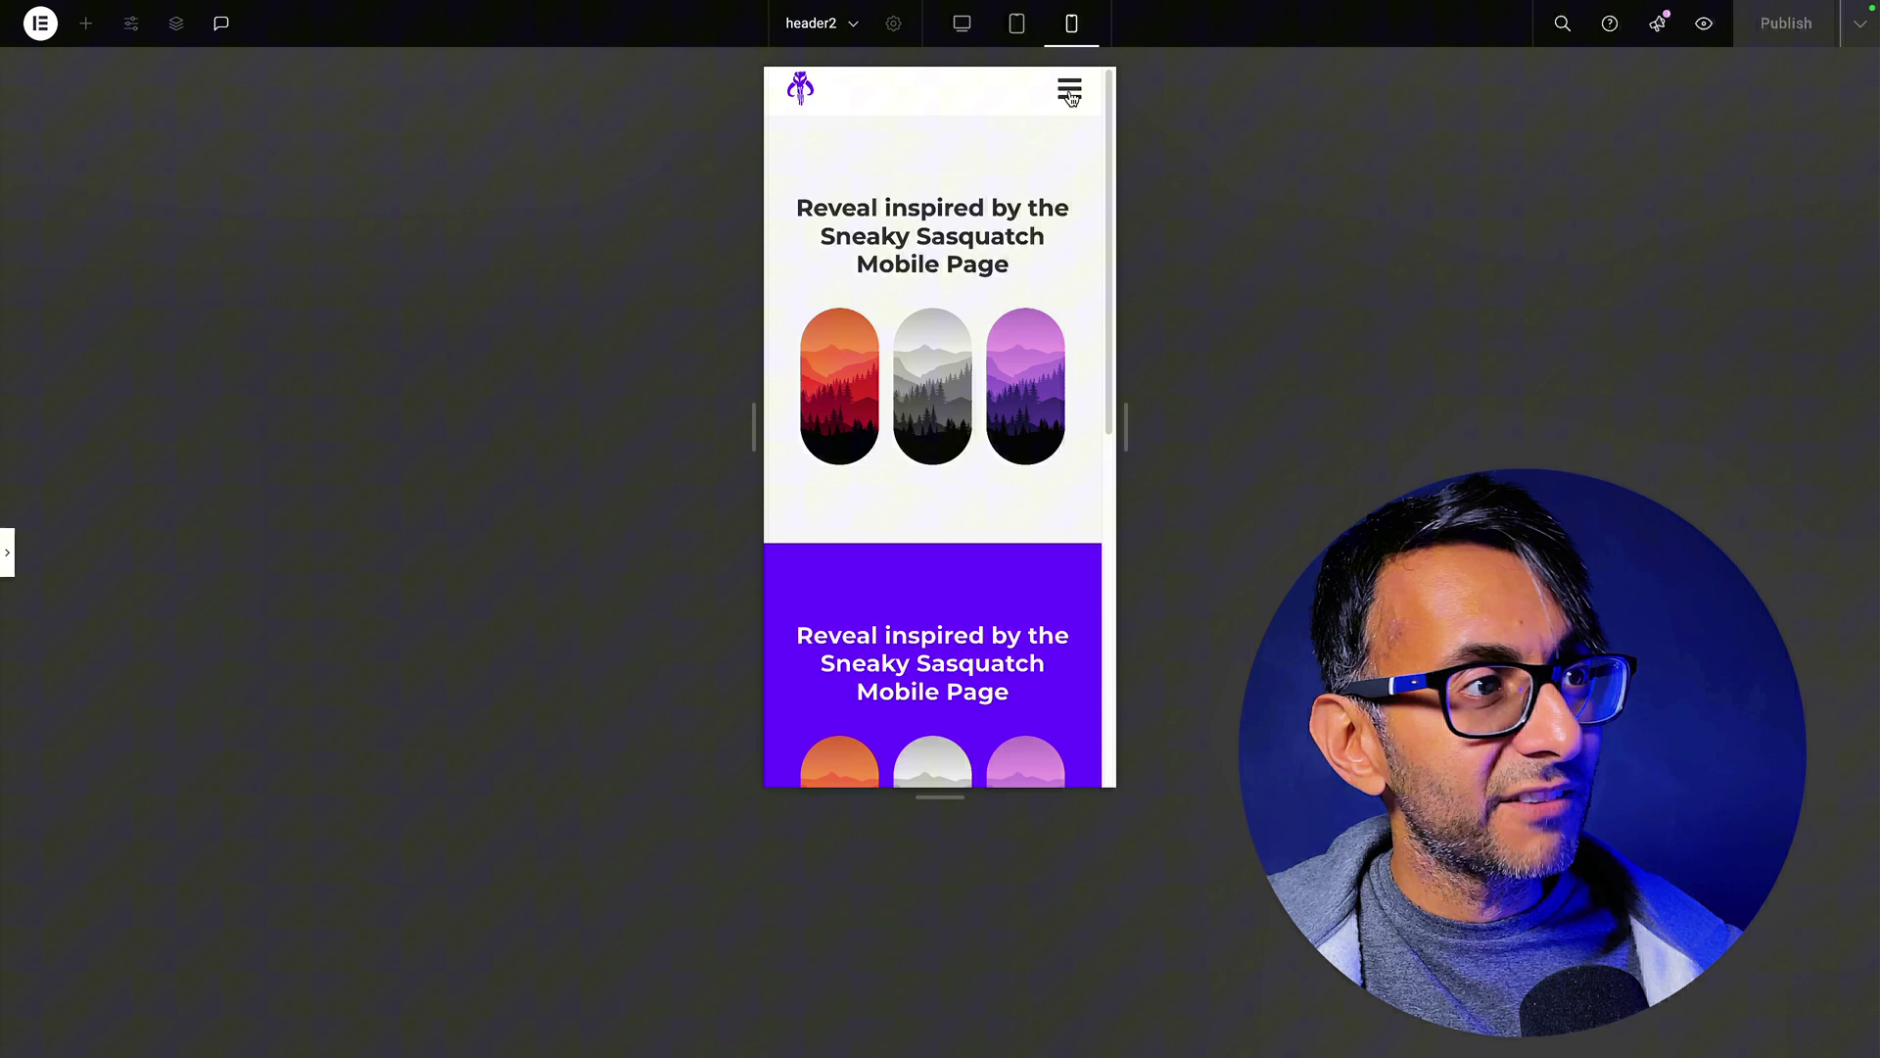
left_click(1069, 93)
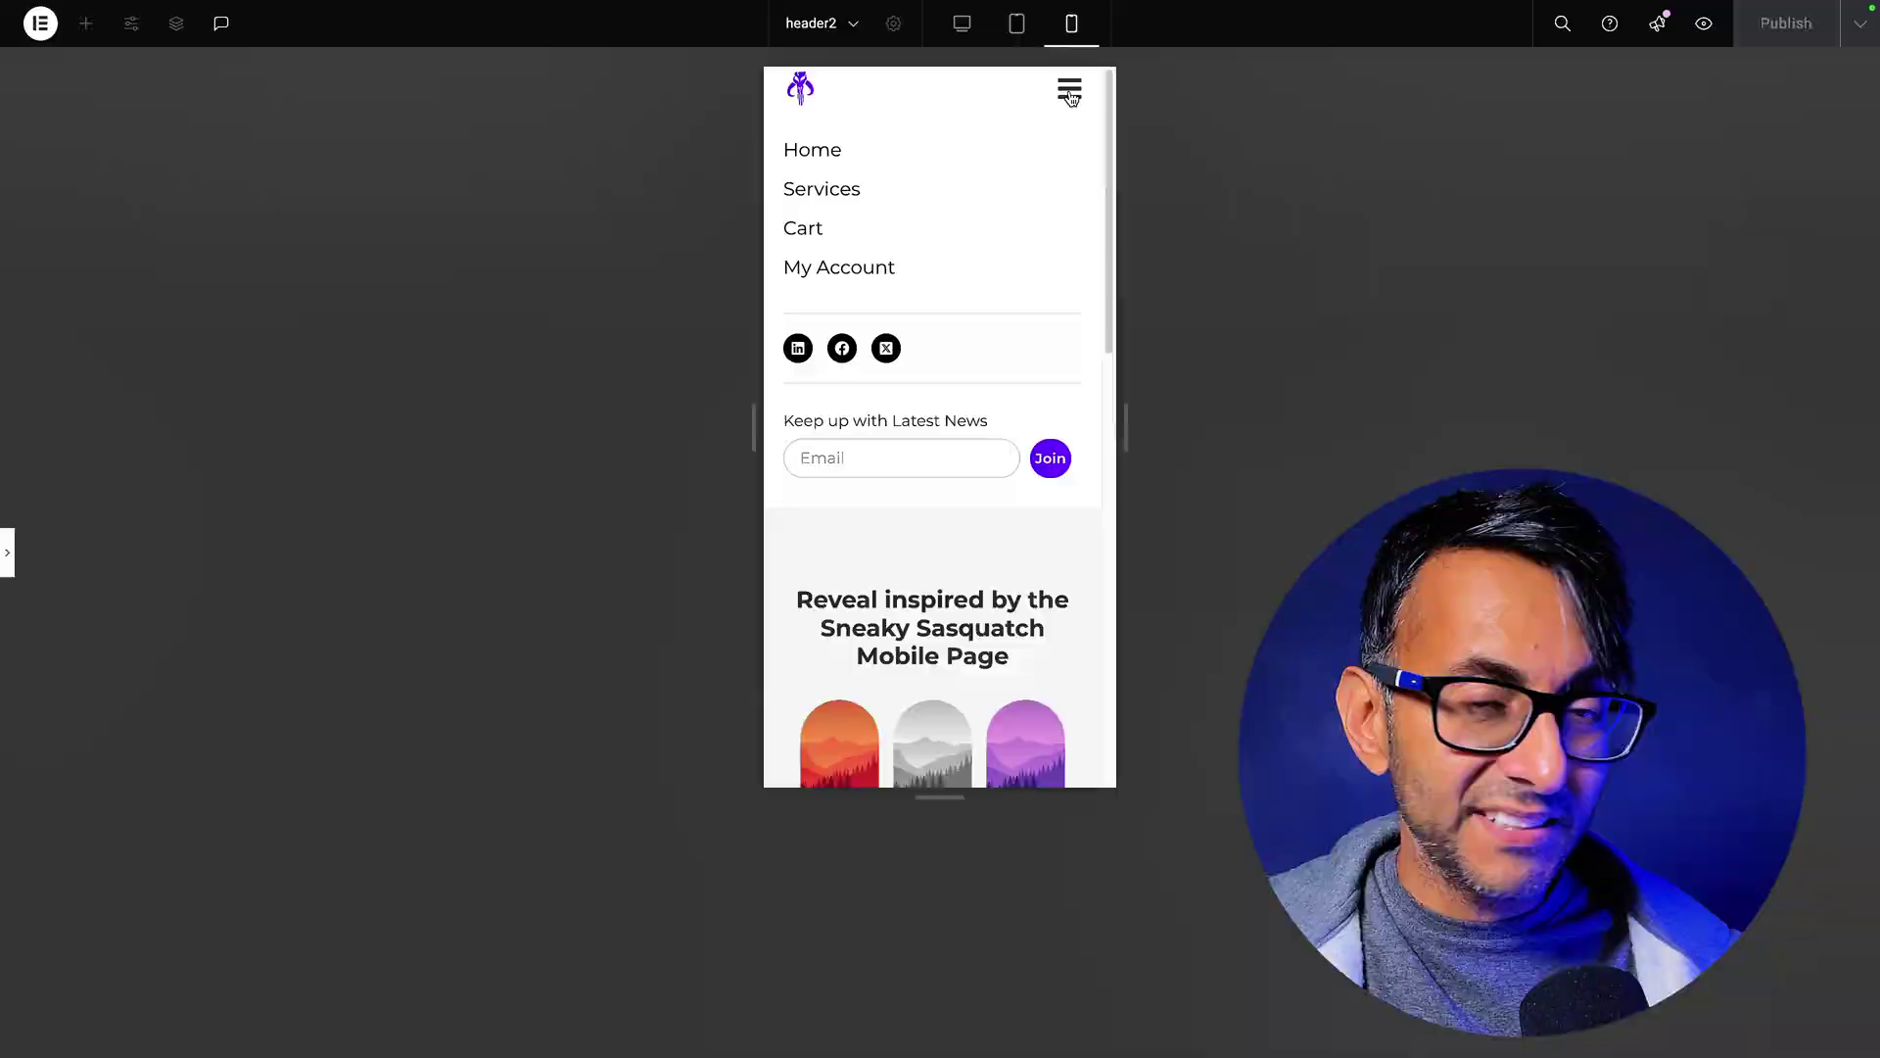
left_click(1066, 205)
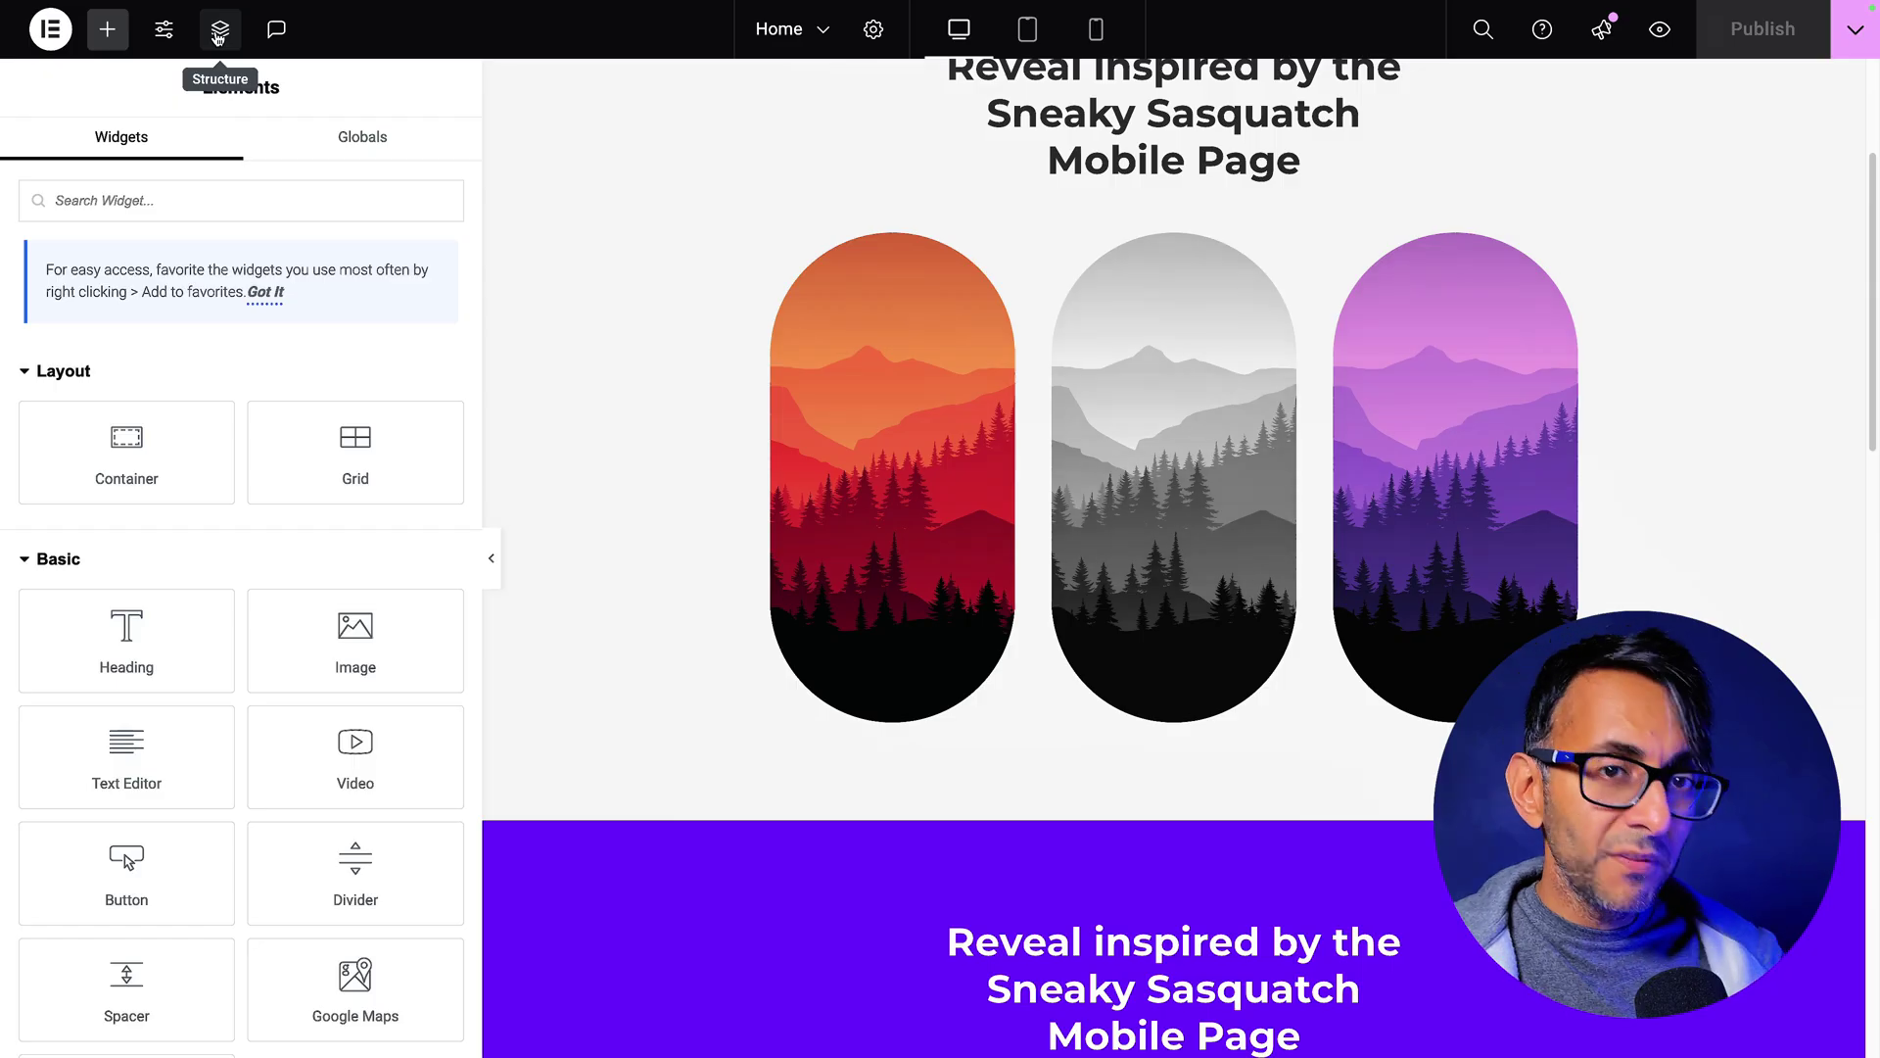
left_click(218, 32)
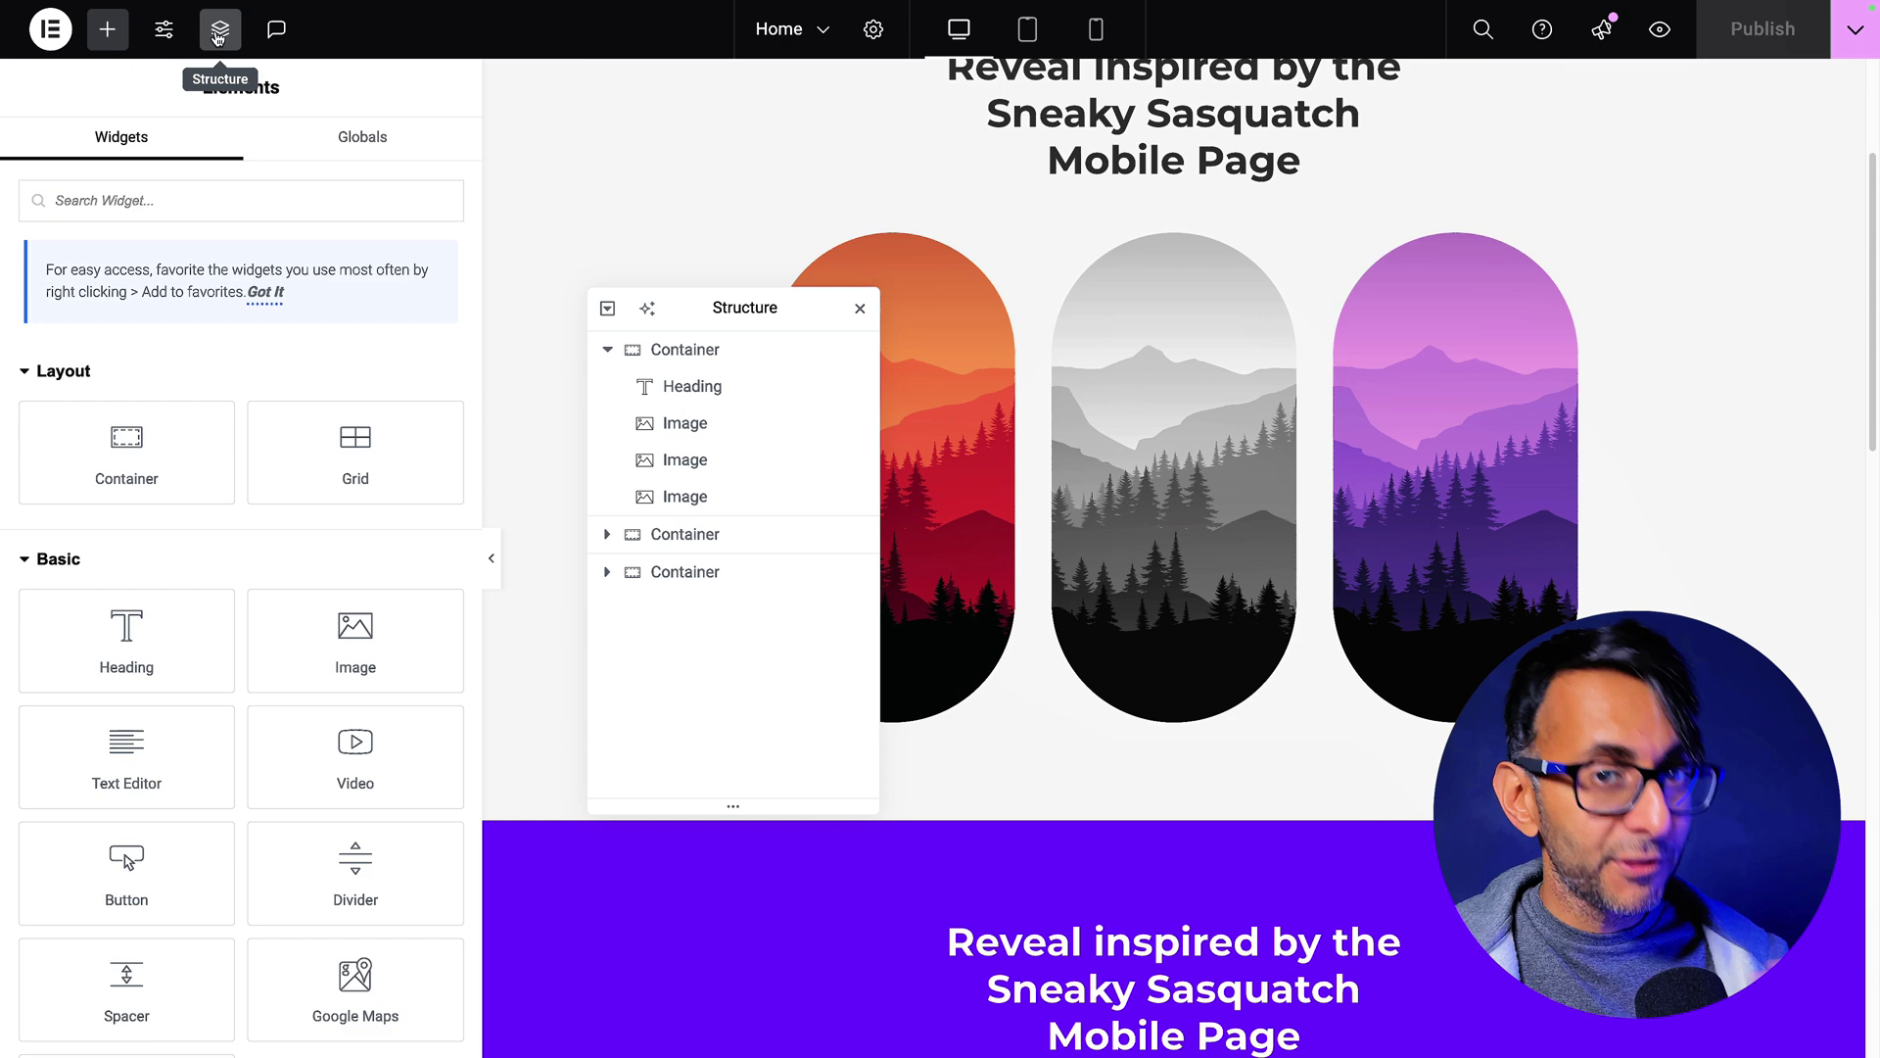
- Inspect the Home page's top container and heading, confirming the container's CSS ID is moveme
left_click(723, 353)
left_click(718, 386)
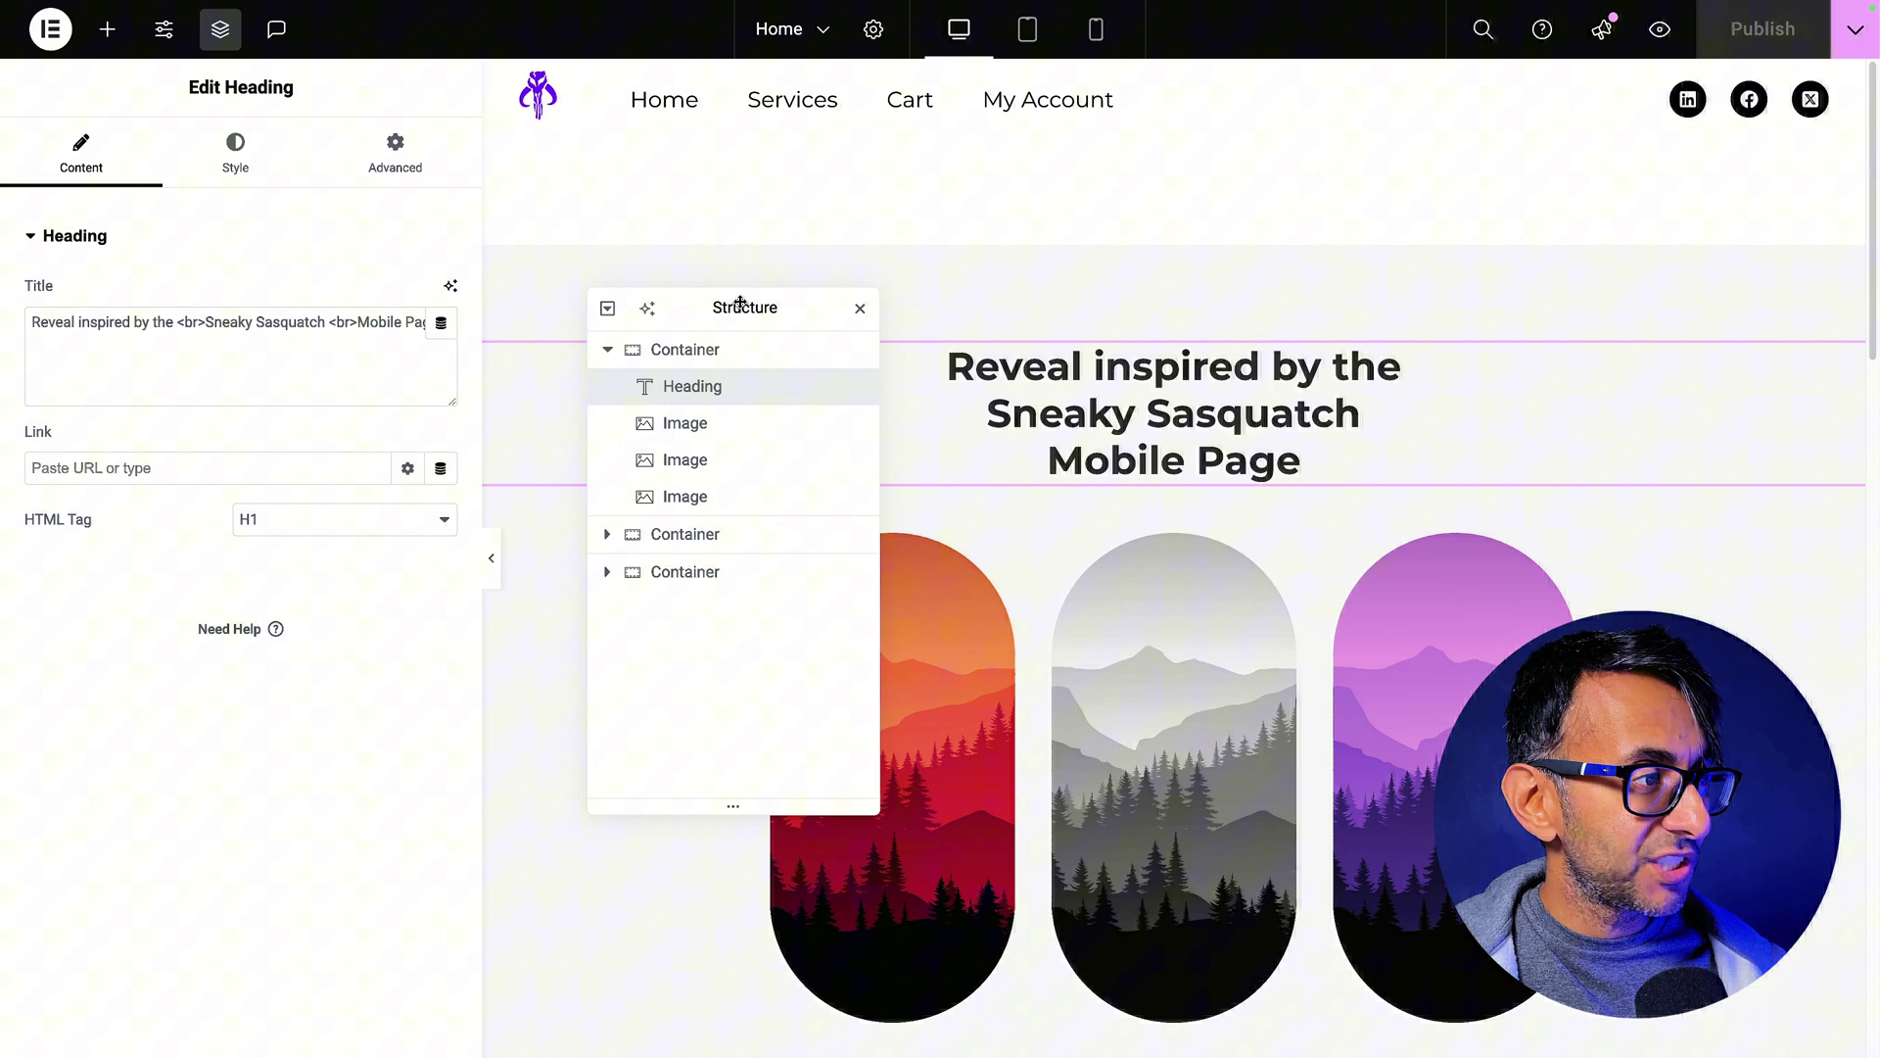
left_click_drag(746, 297, 665, 265)
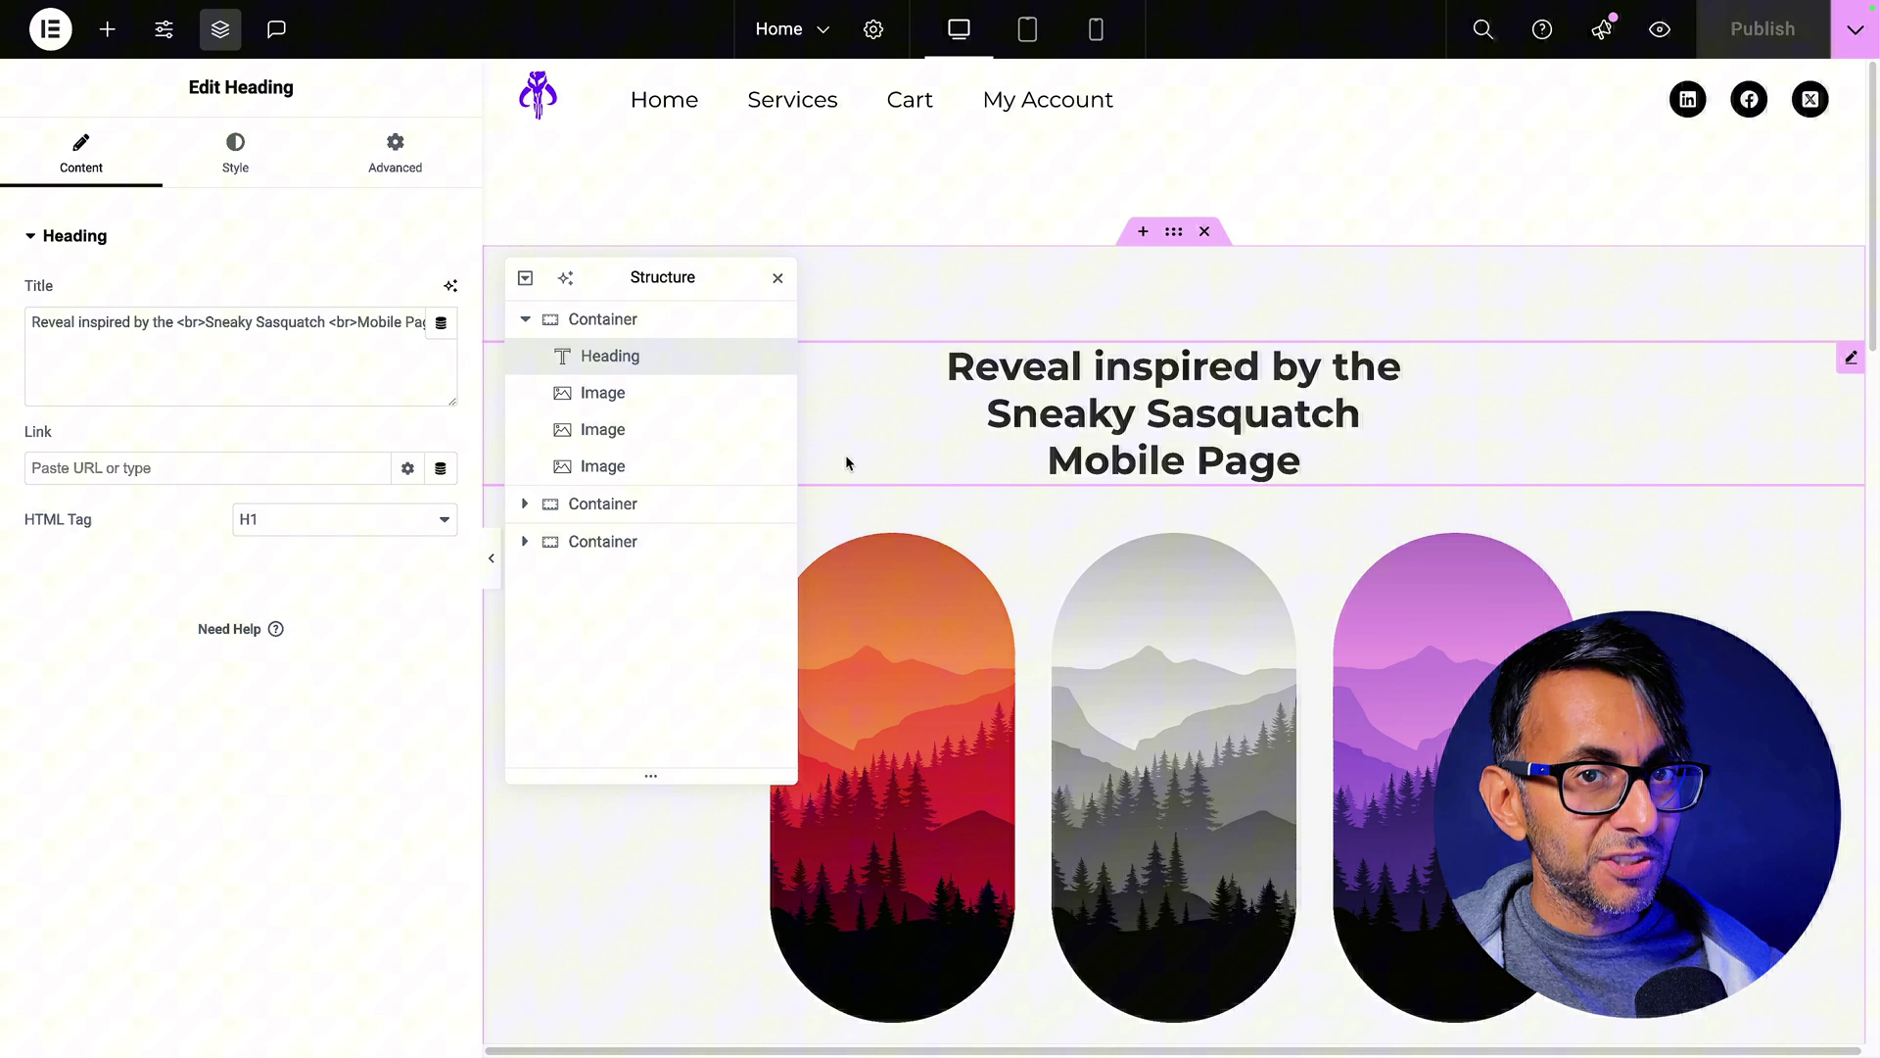
left_click(625, 326)
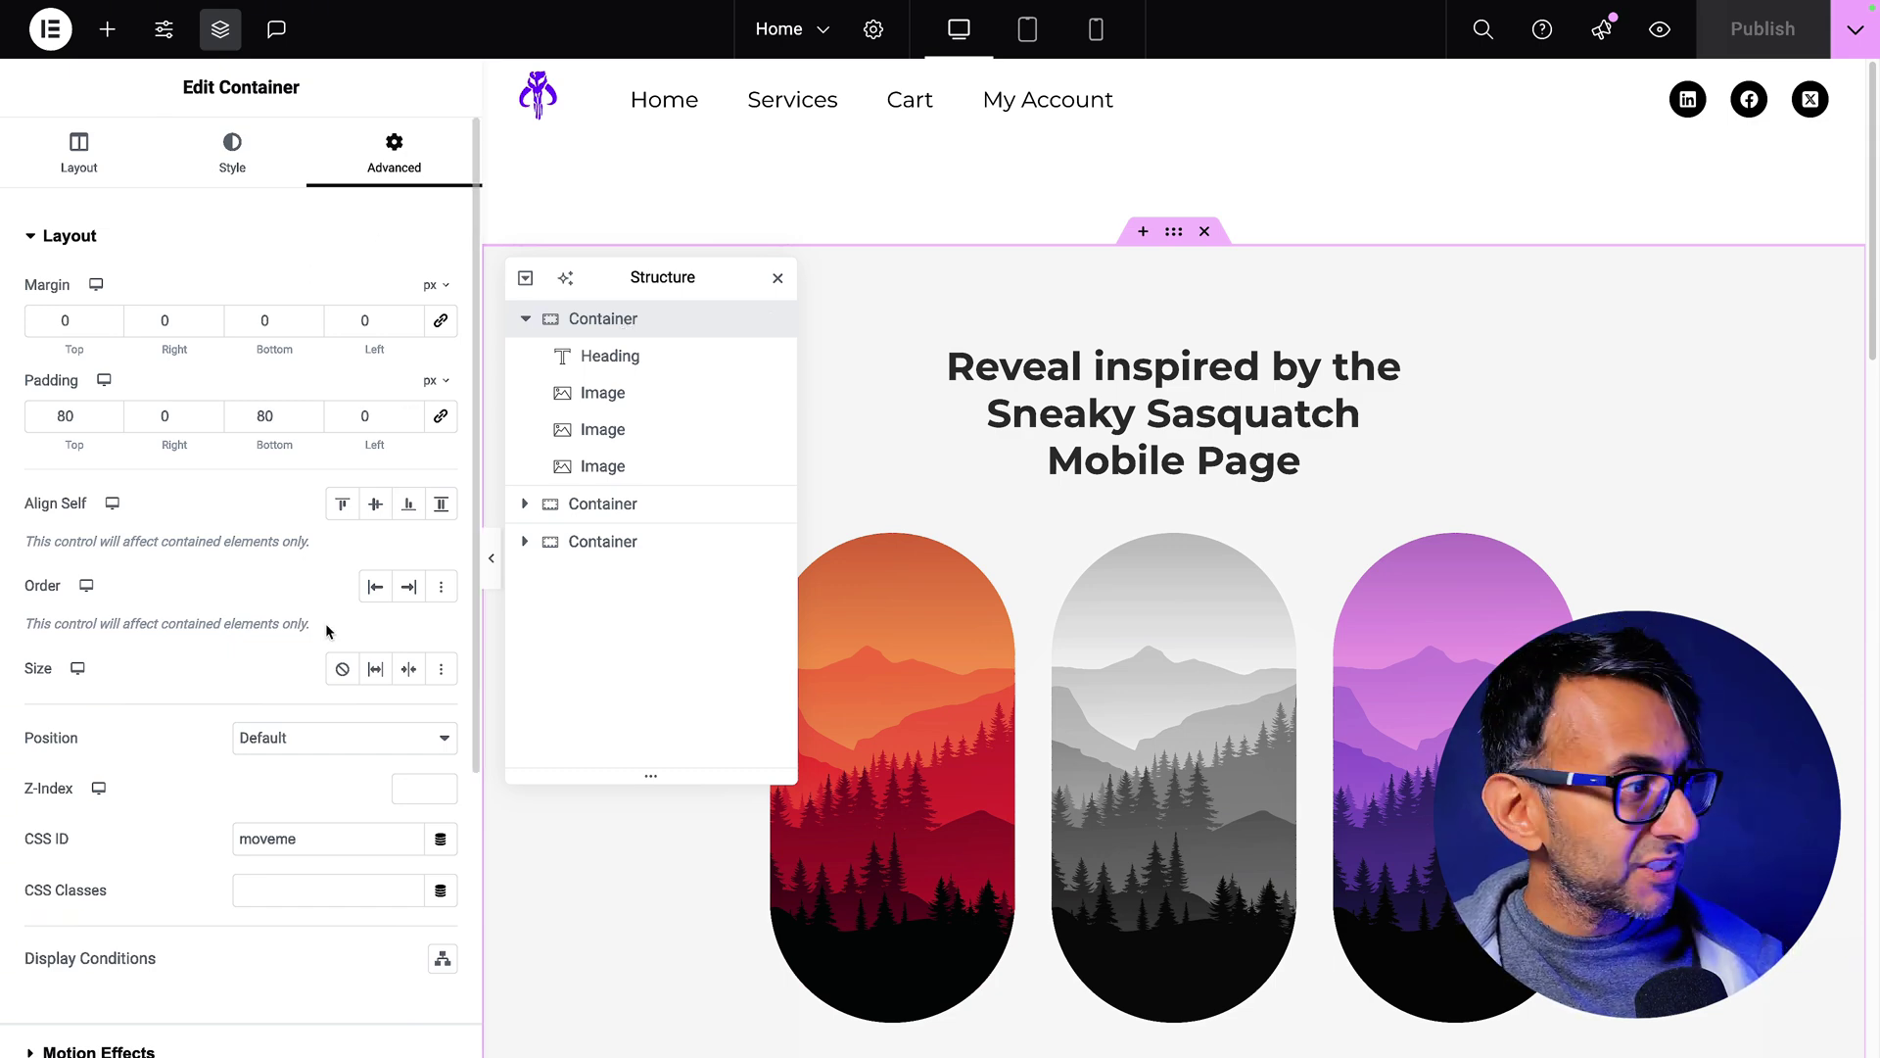
left_click(343, 840)
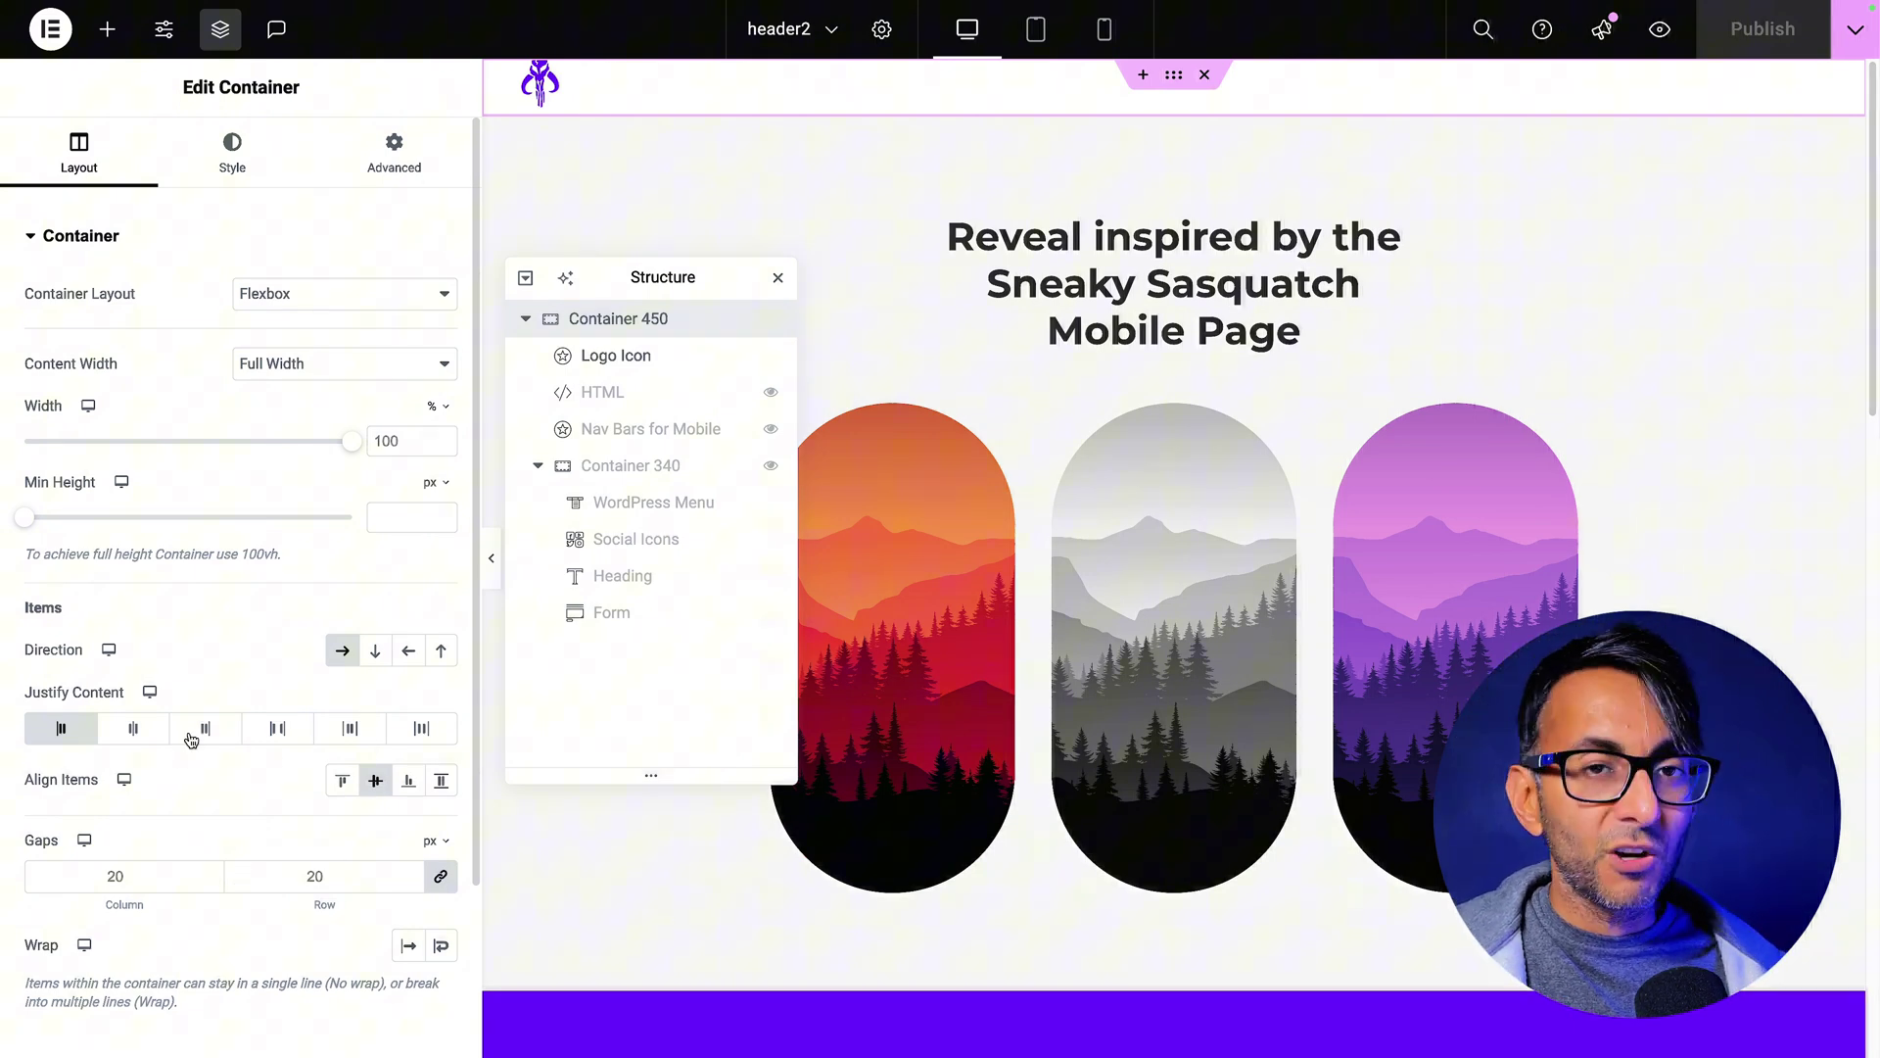
- Review Container 450's padding and the Logo Icon's settings, then select the 5%-wide HTML widget
left_click(406, 170)
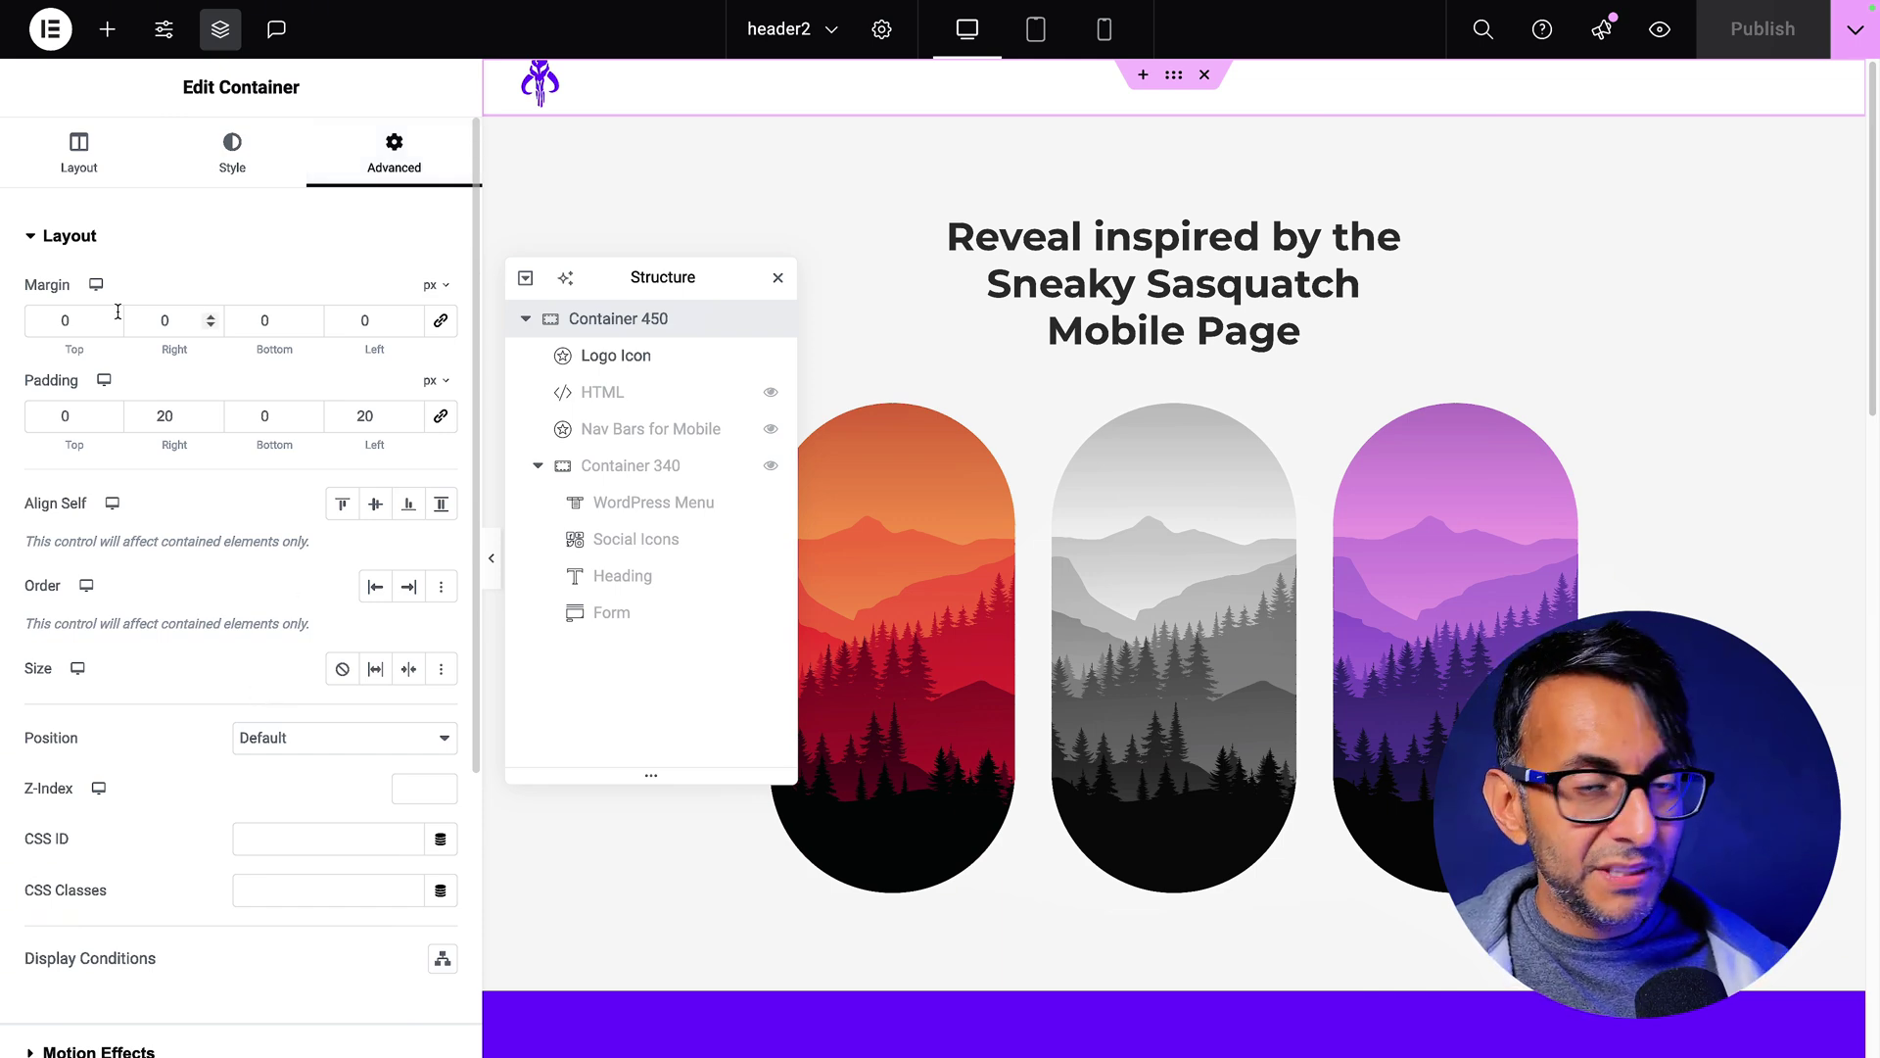
left_click(68, 164)
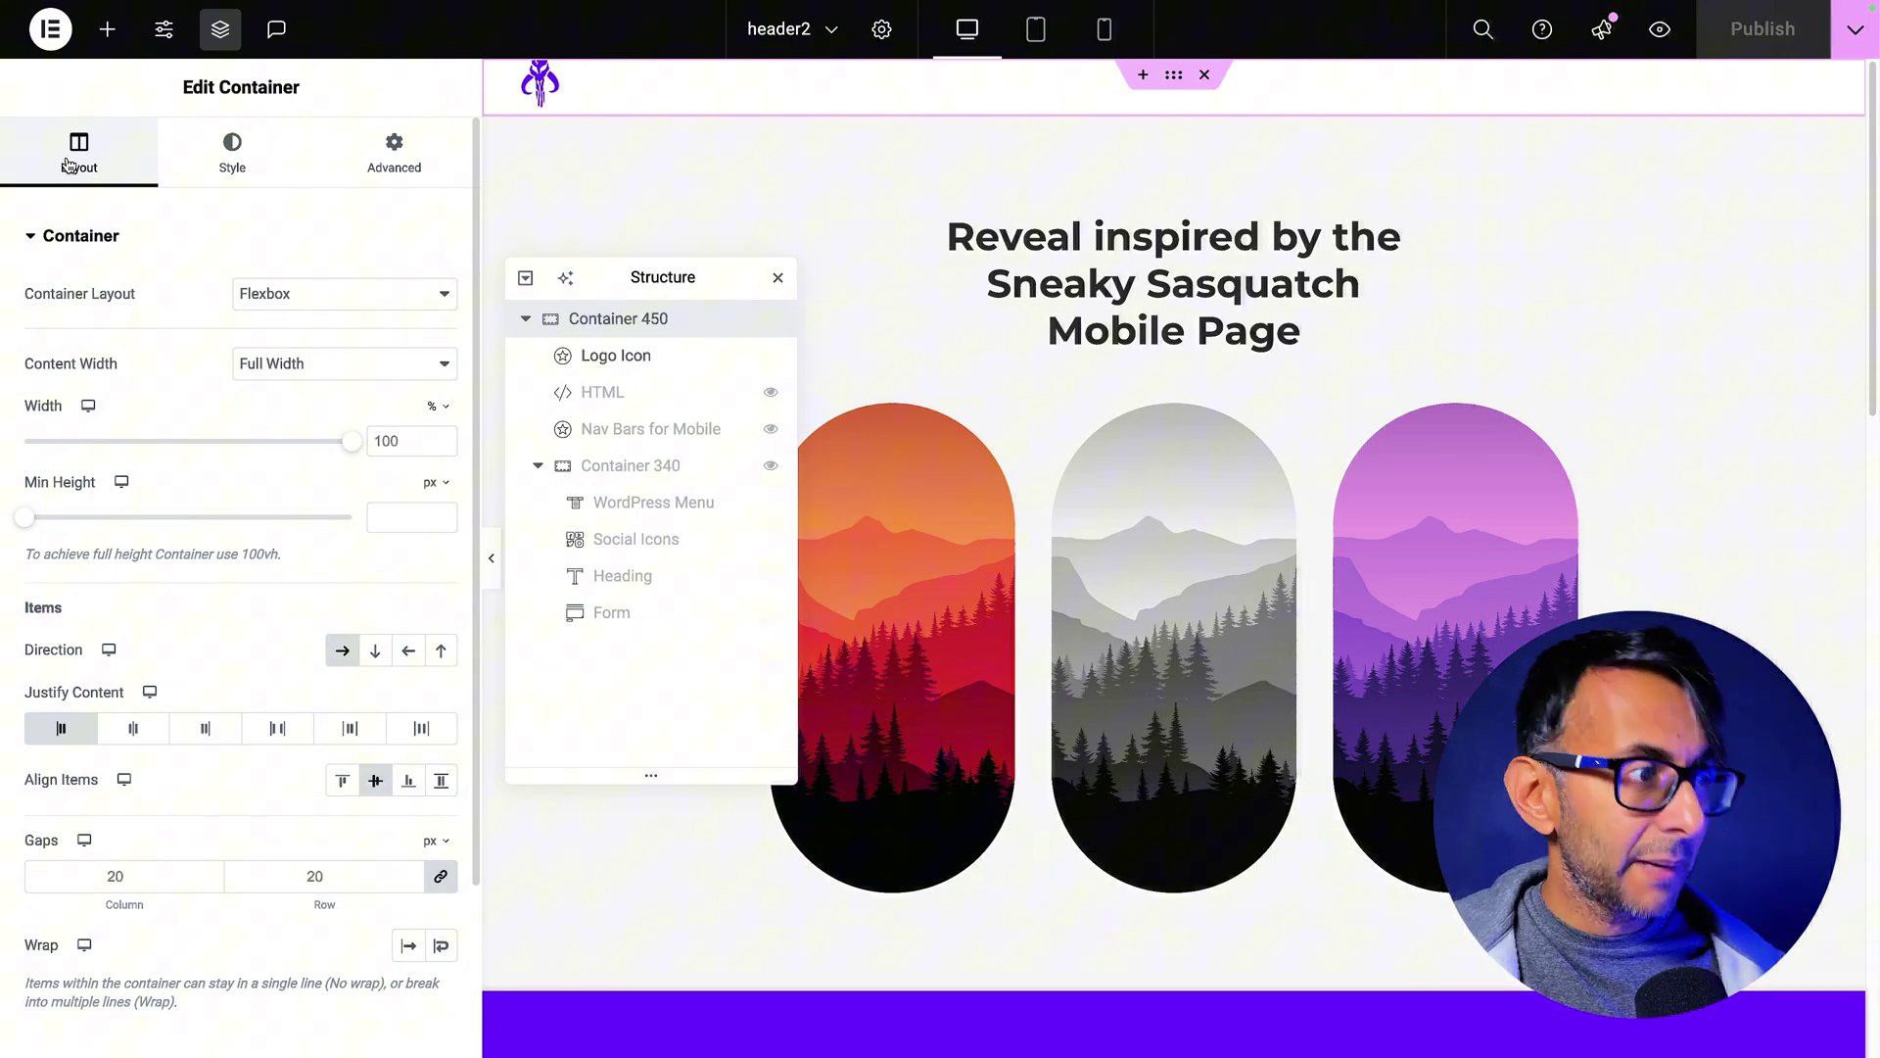
left_click(620, 357)
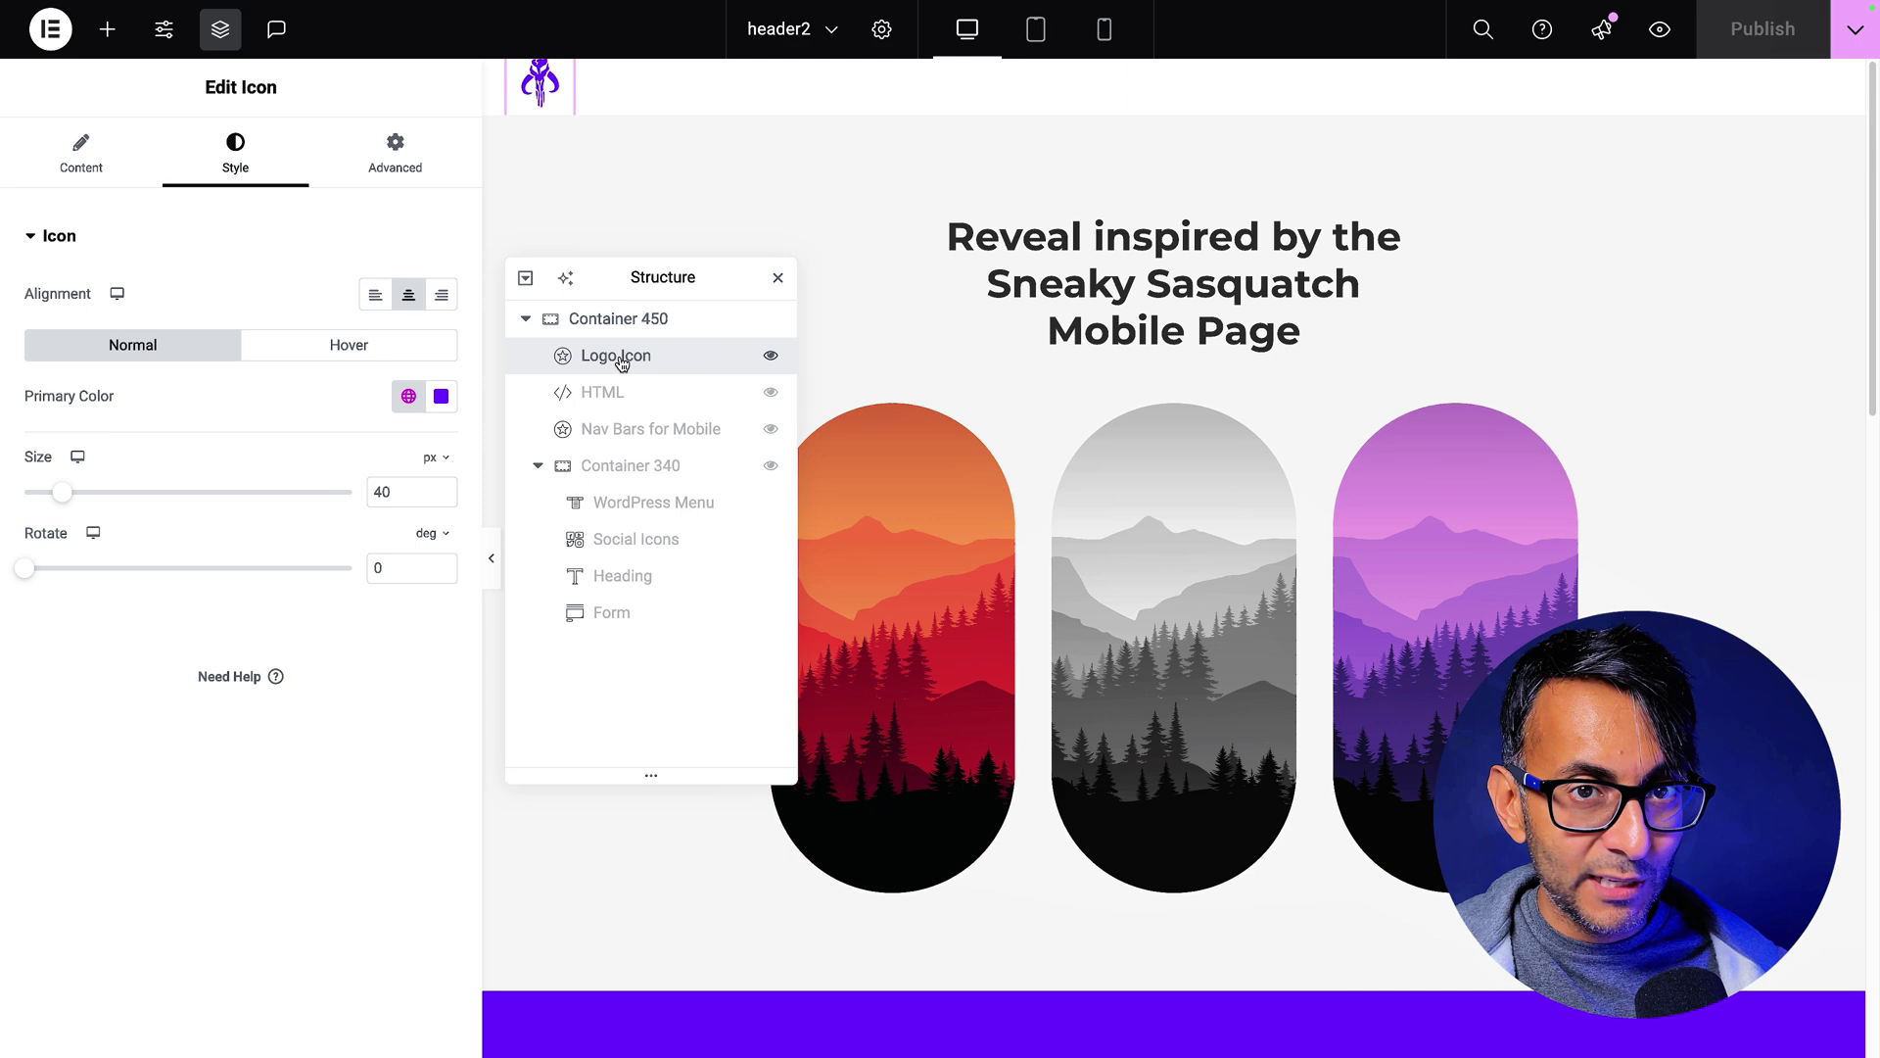
left_click(108, 171)
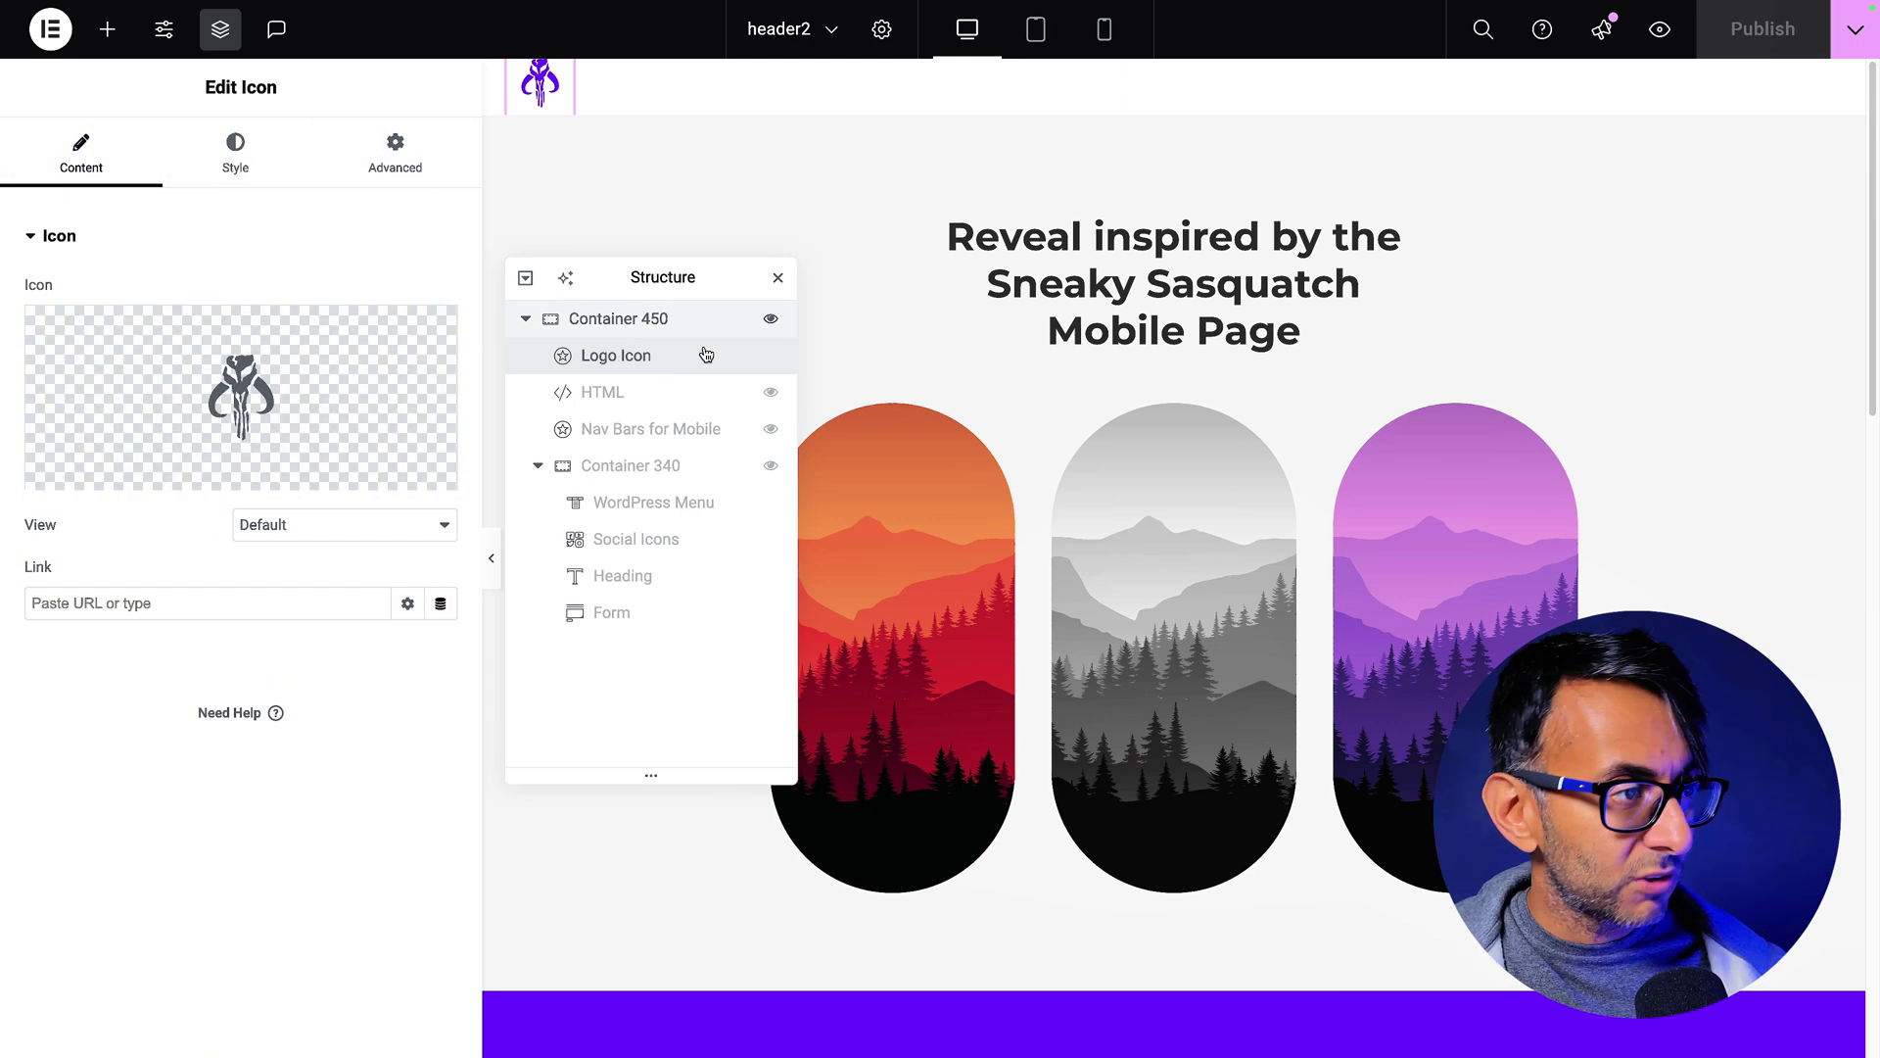
left_click(617, 392)
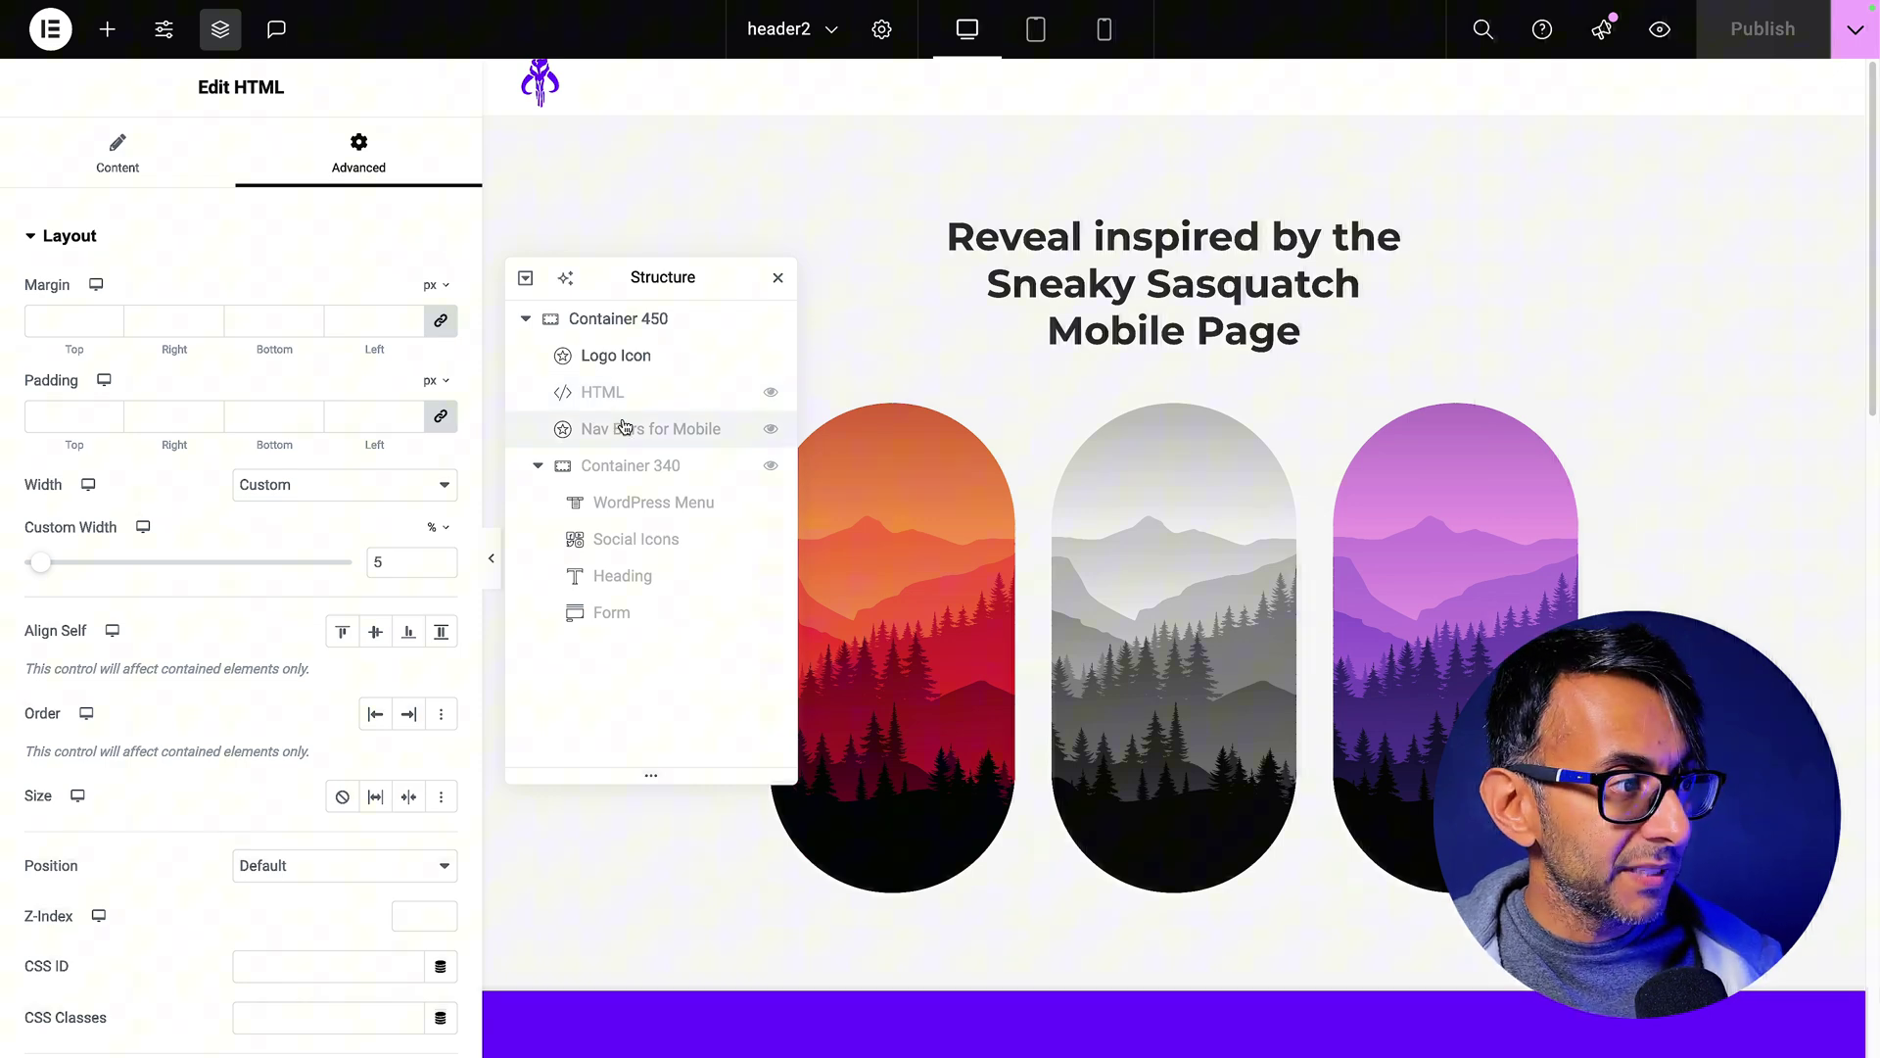
- Make Nav Bars for Mobile visible and insert the Bars icon from the icon library
left_click(627, 431)
left_click(772, 430)
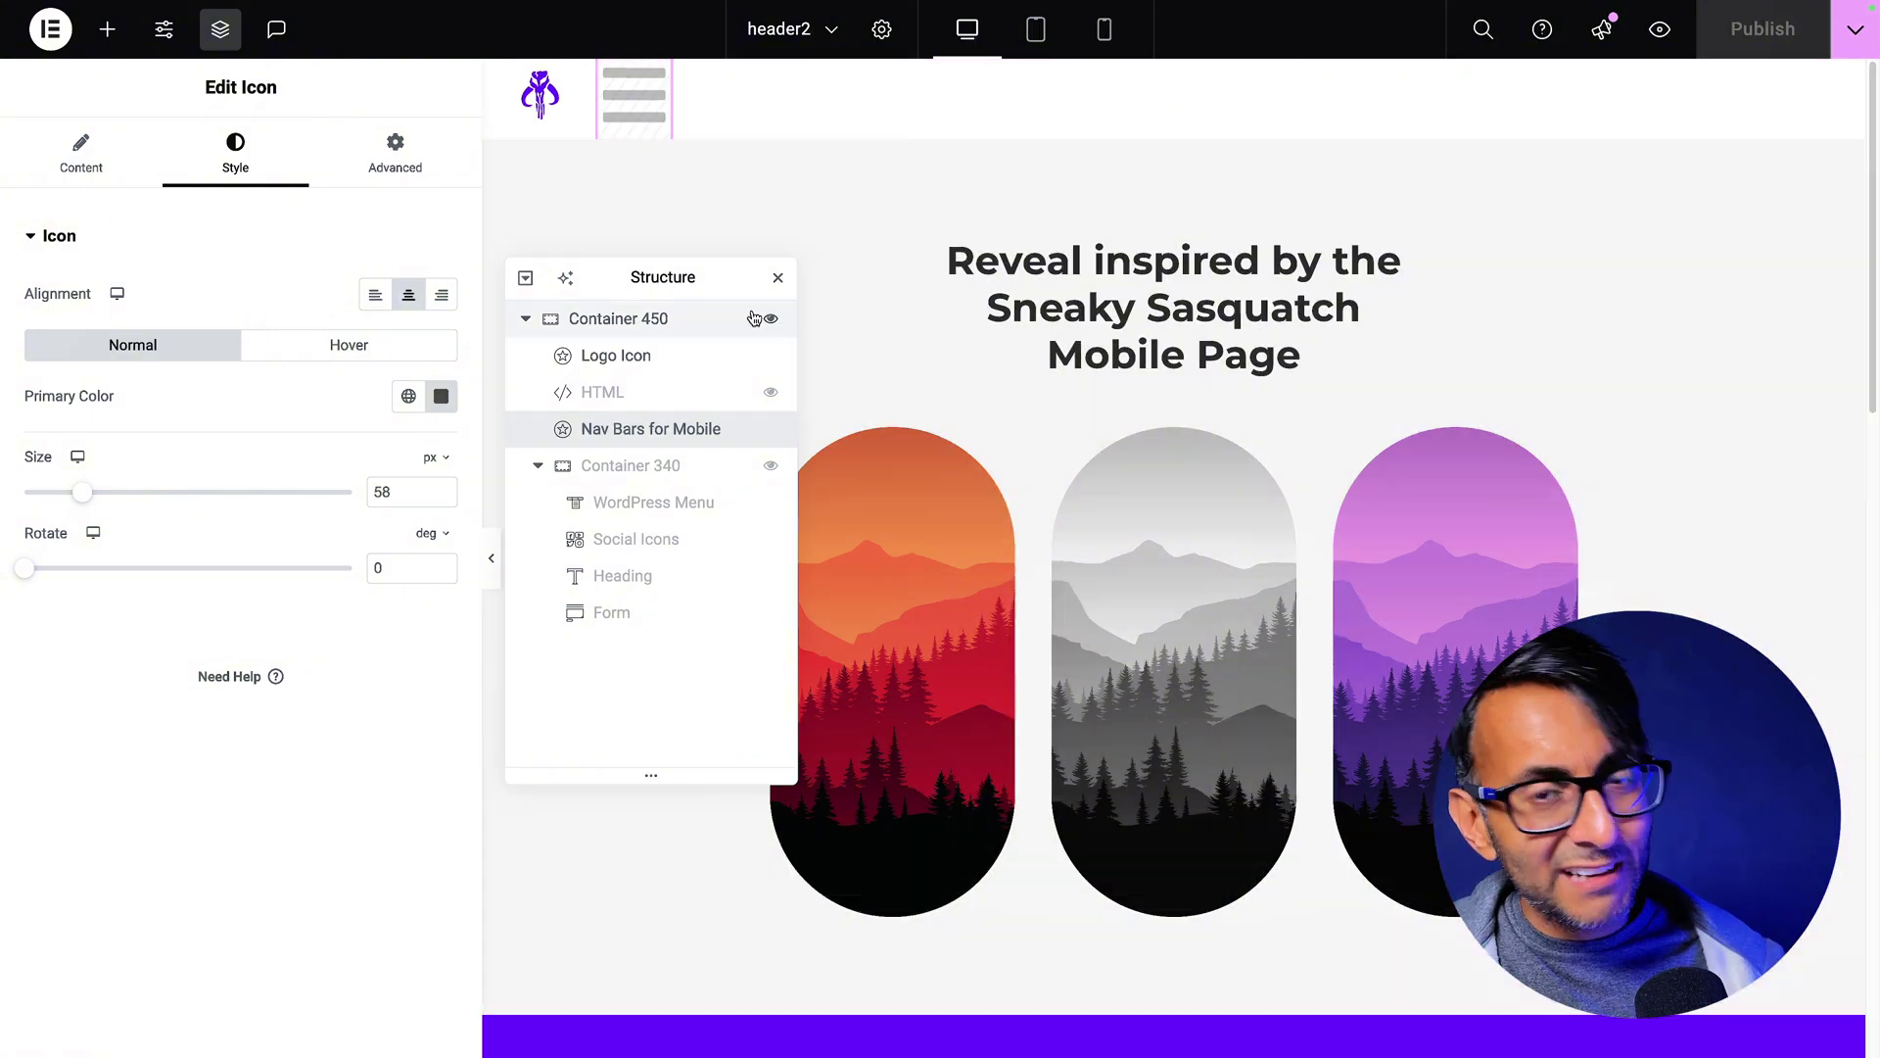
left_click(79, 153)
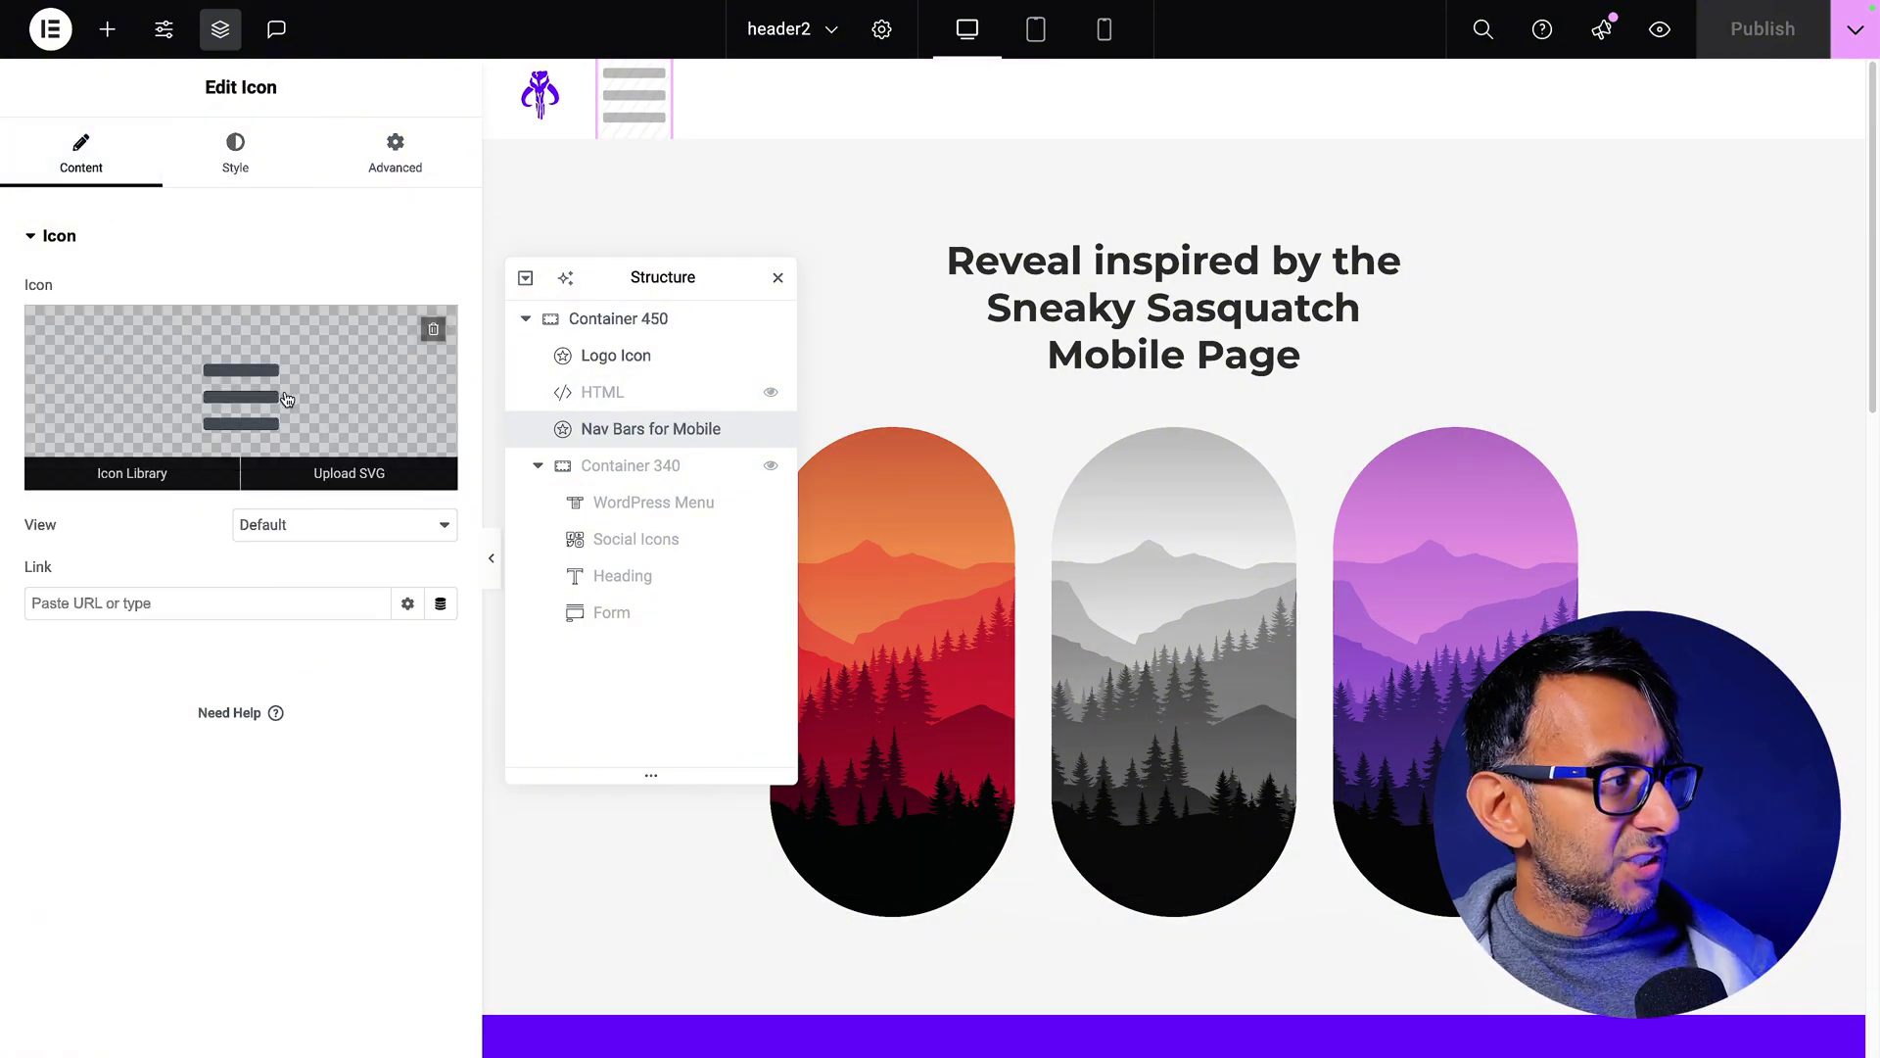
left_click(137, 473)
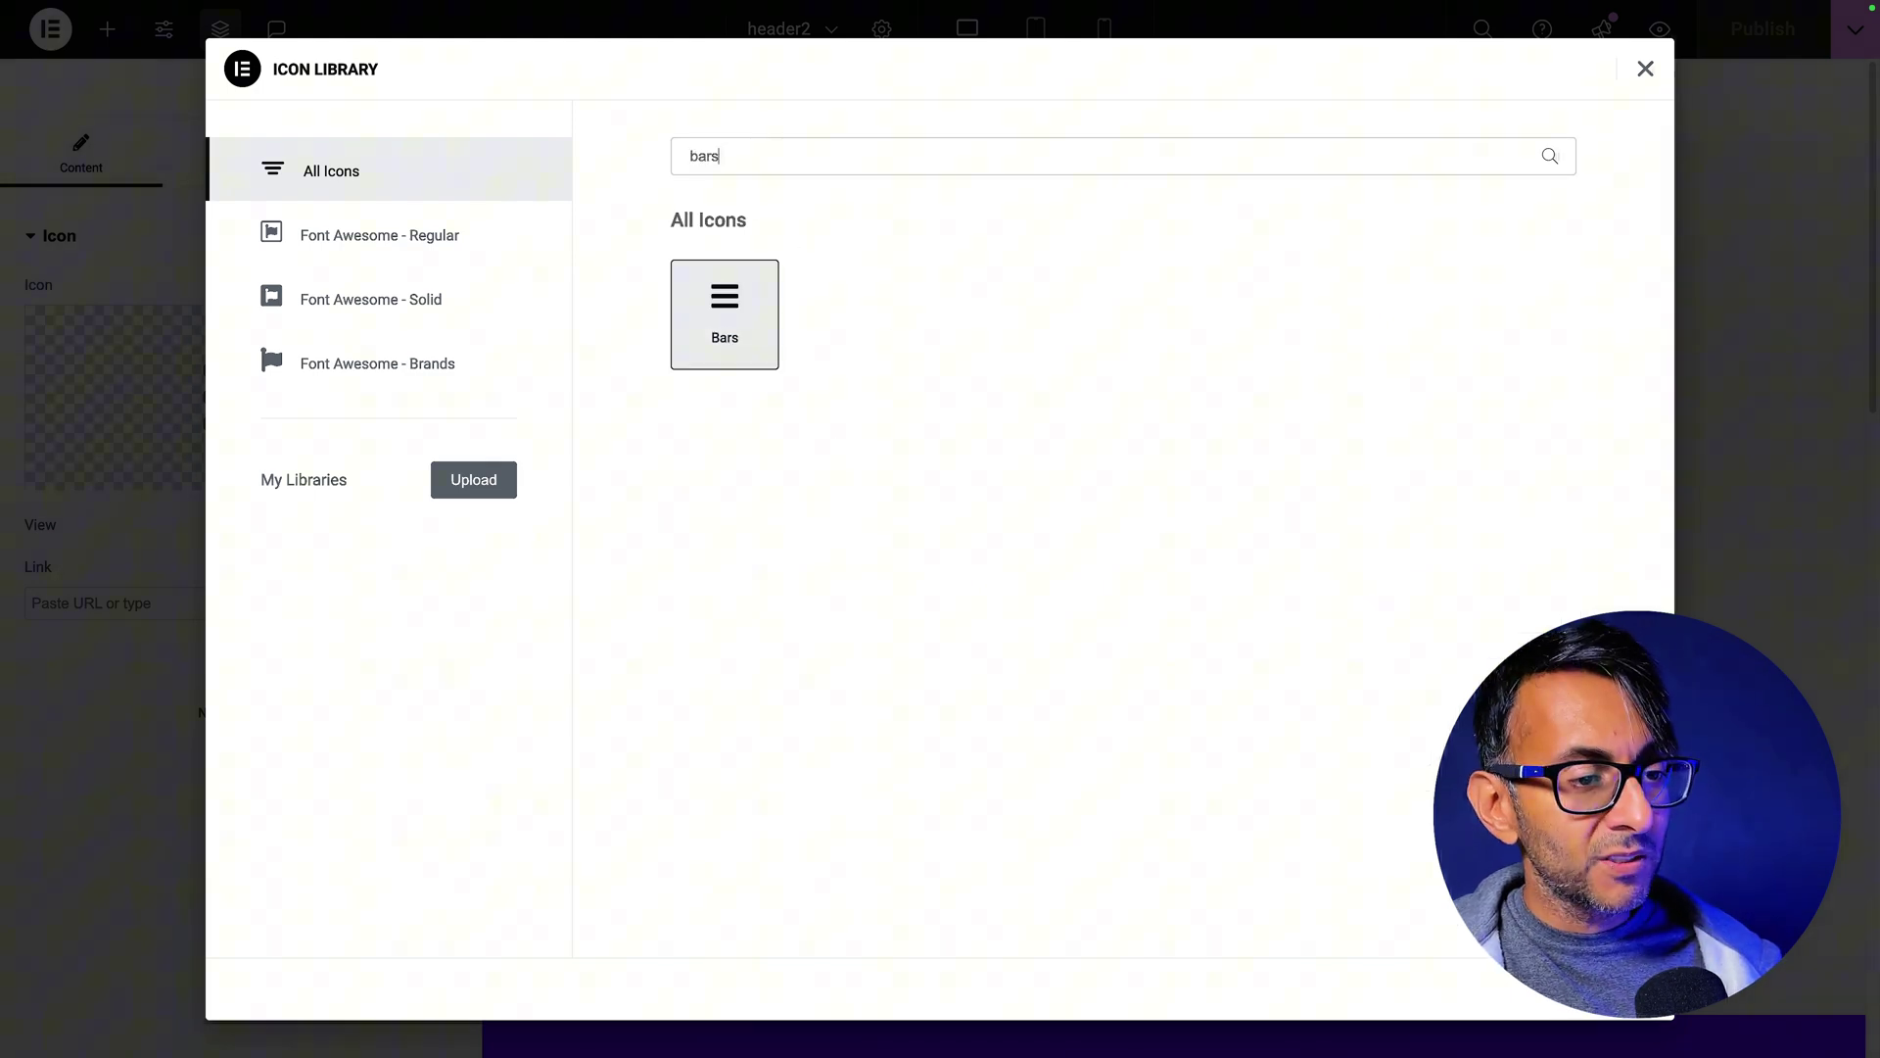
left_click(1606, 989)
left_click(270, 147)
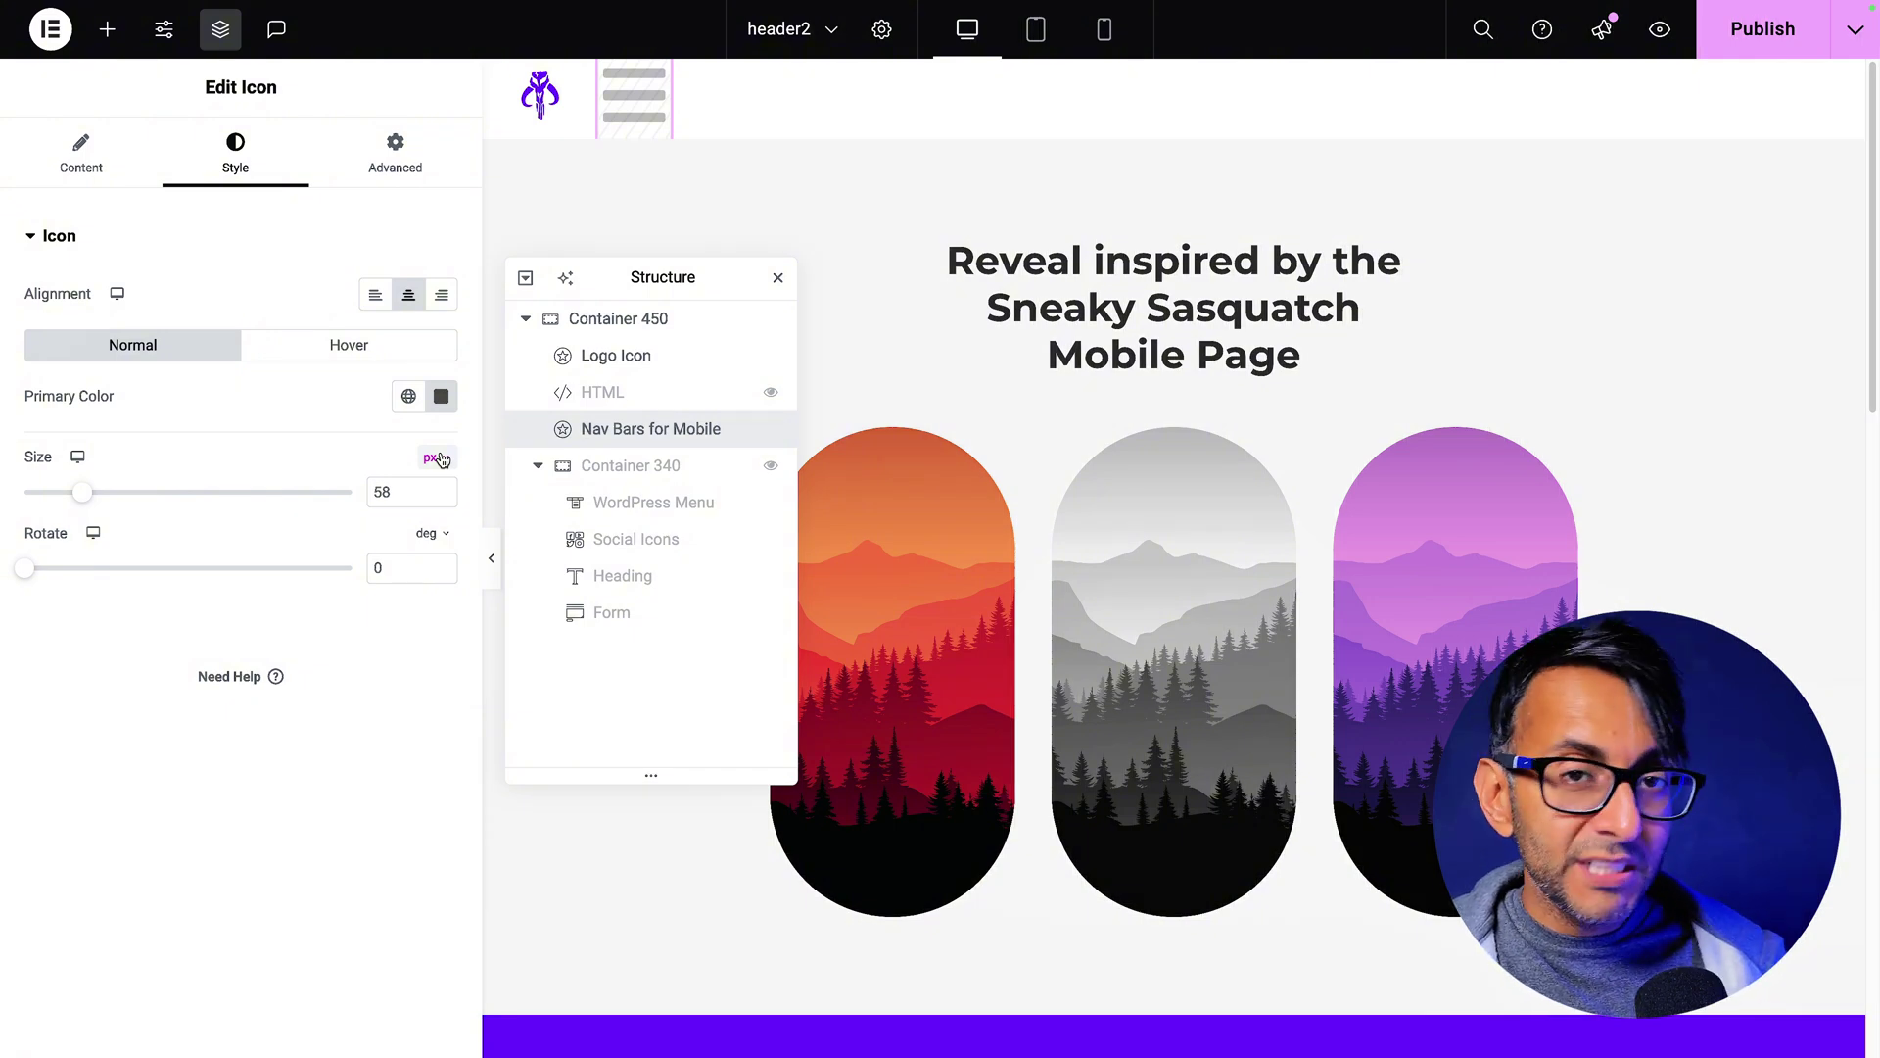
- Hide the Nav Bars for Mobile icon on Desktop and Tablet Portrait in its Responsive settings
left_click(394, 158)
scroll(426, 608, "down", 5)
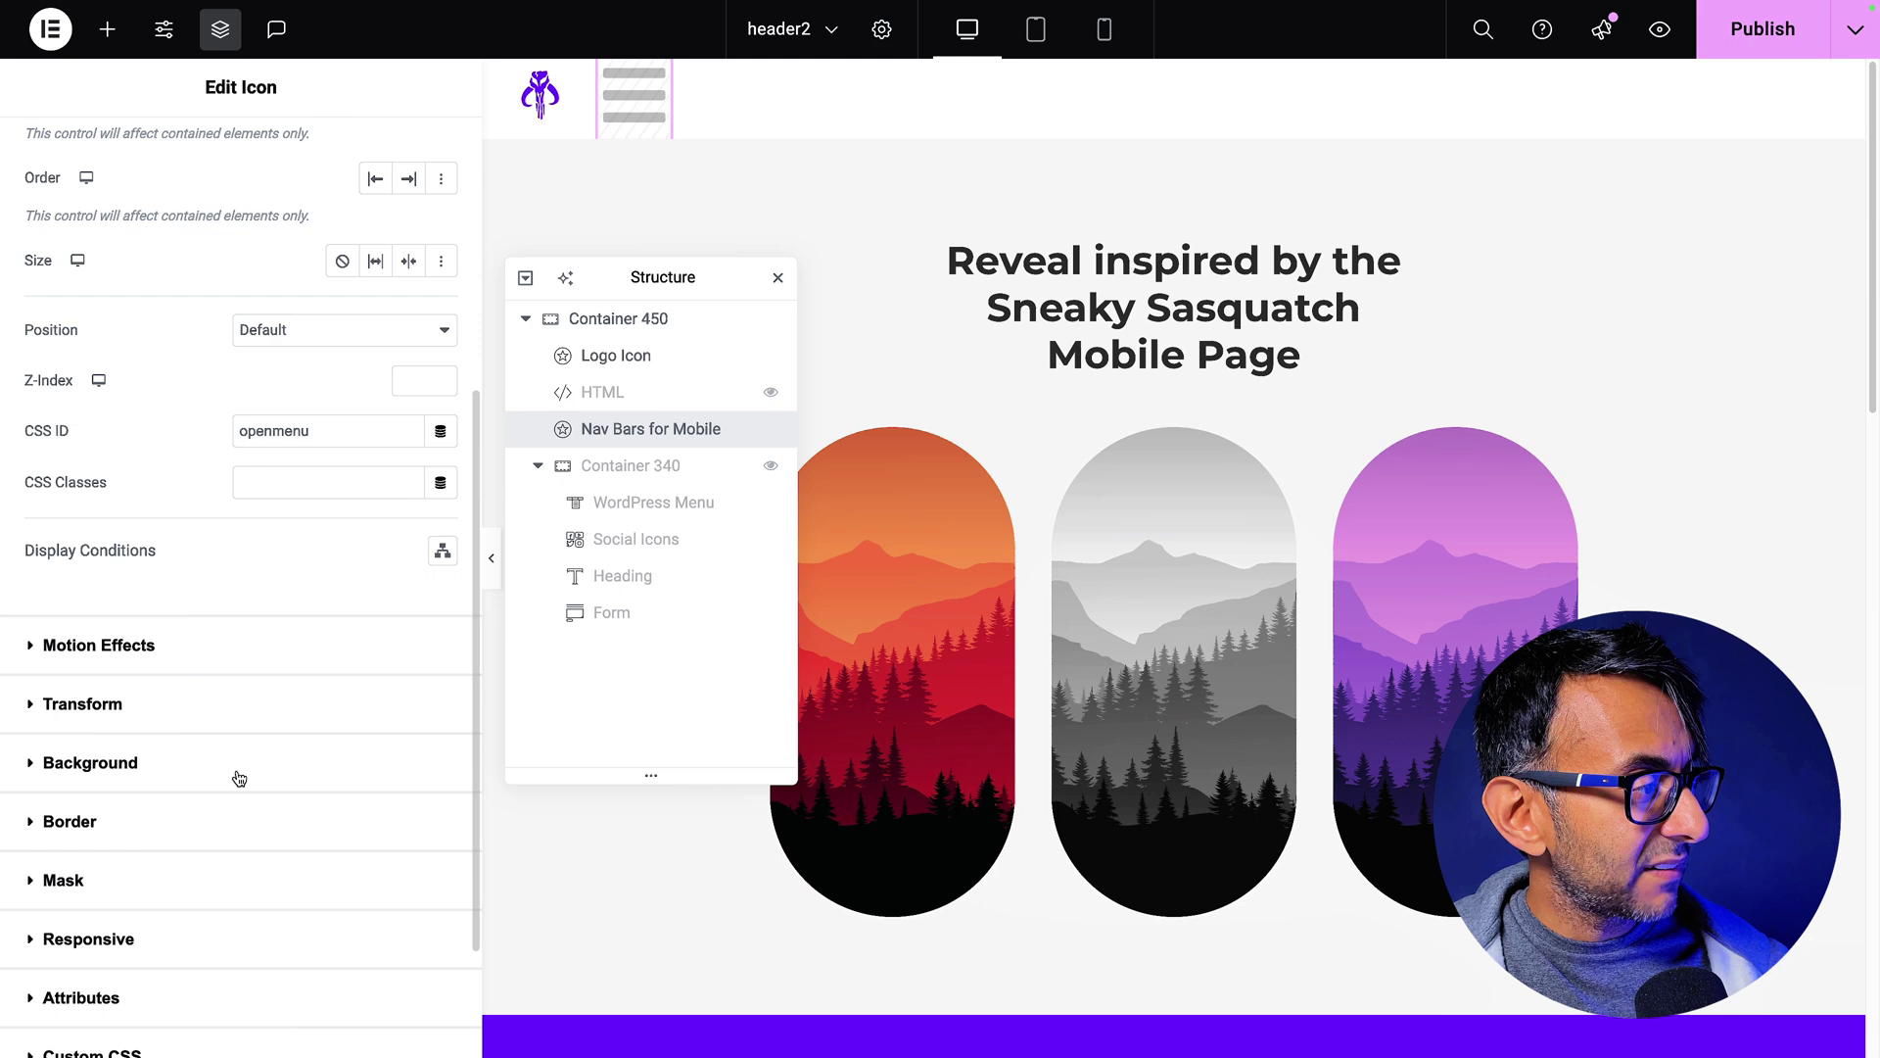
scroll(239, 784, "down", 1)
left_click(239, 891)
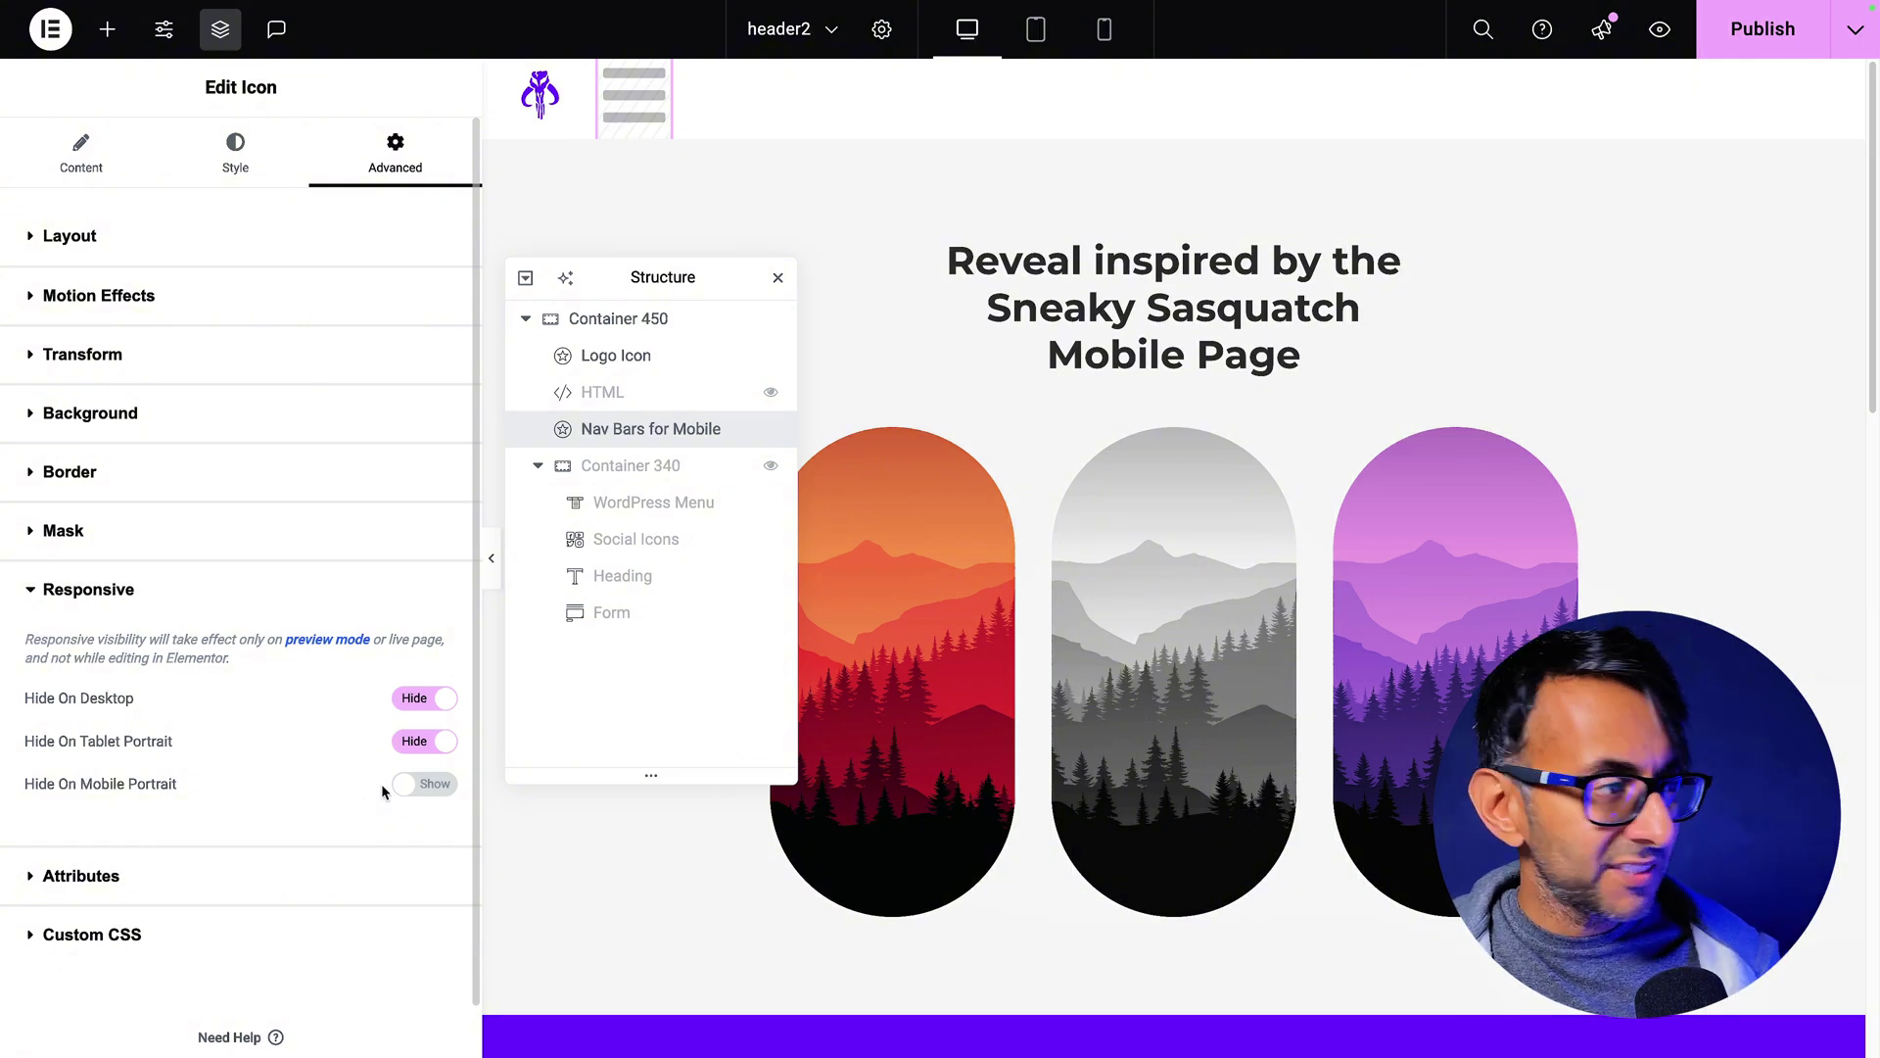
- Unhide Container 340 and review its WordPress Menu, Social Icons, news heading and subscribe Form
left_click(768, 472)
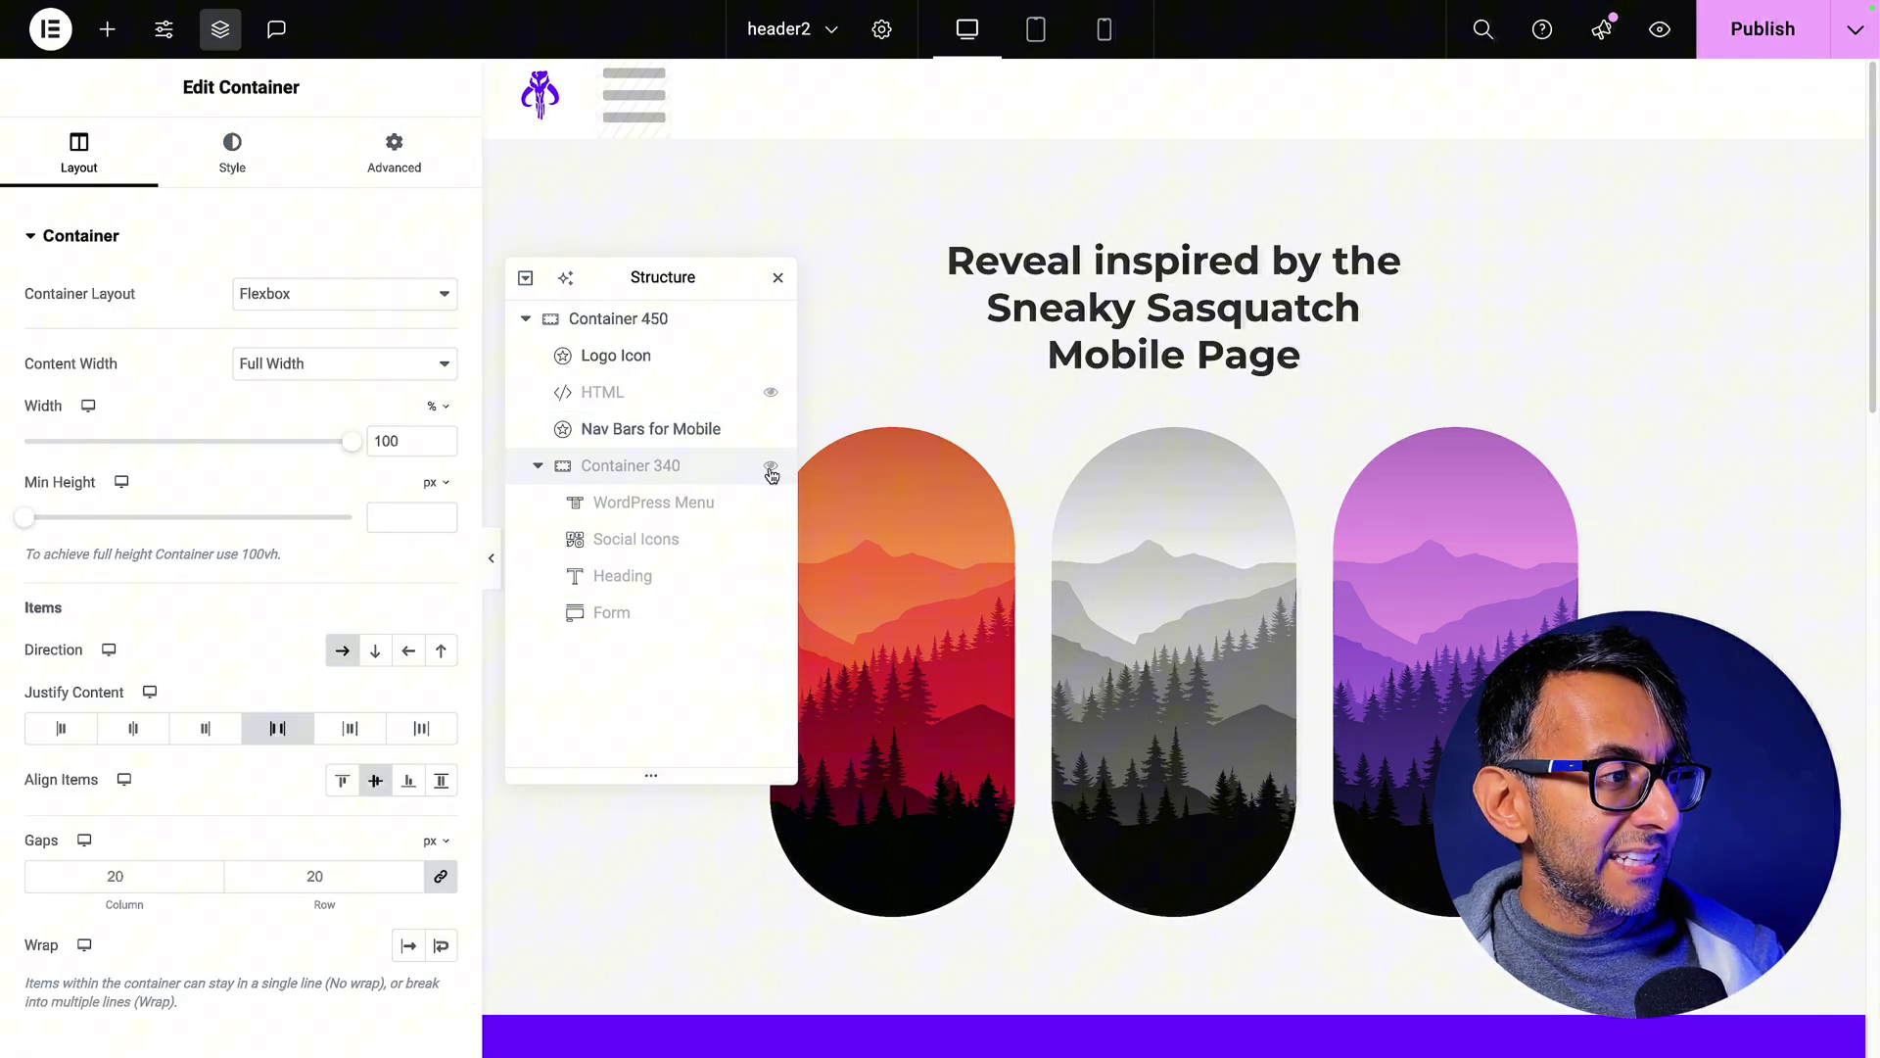
left_click(770, 469)
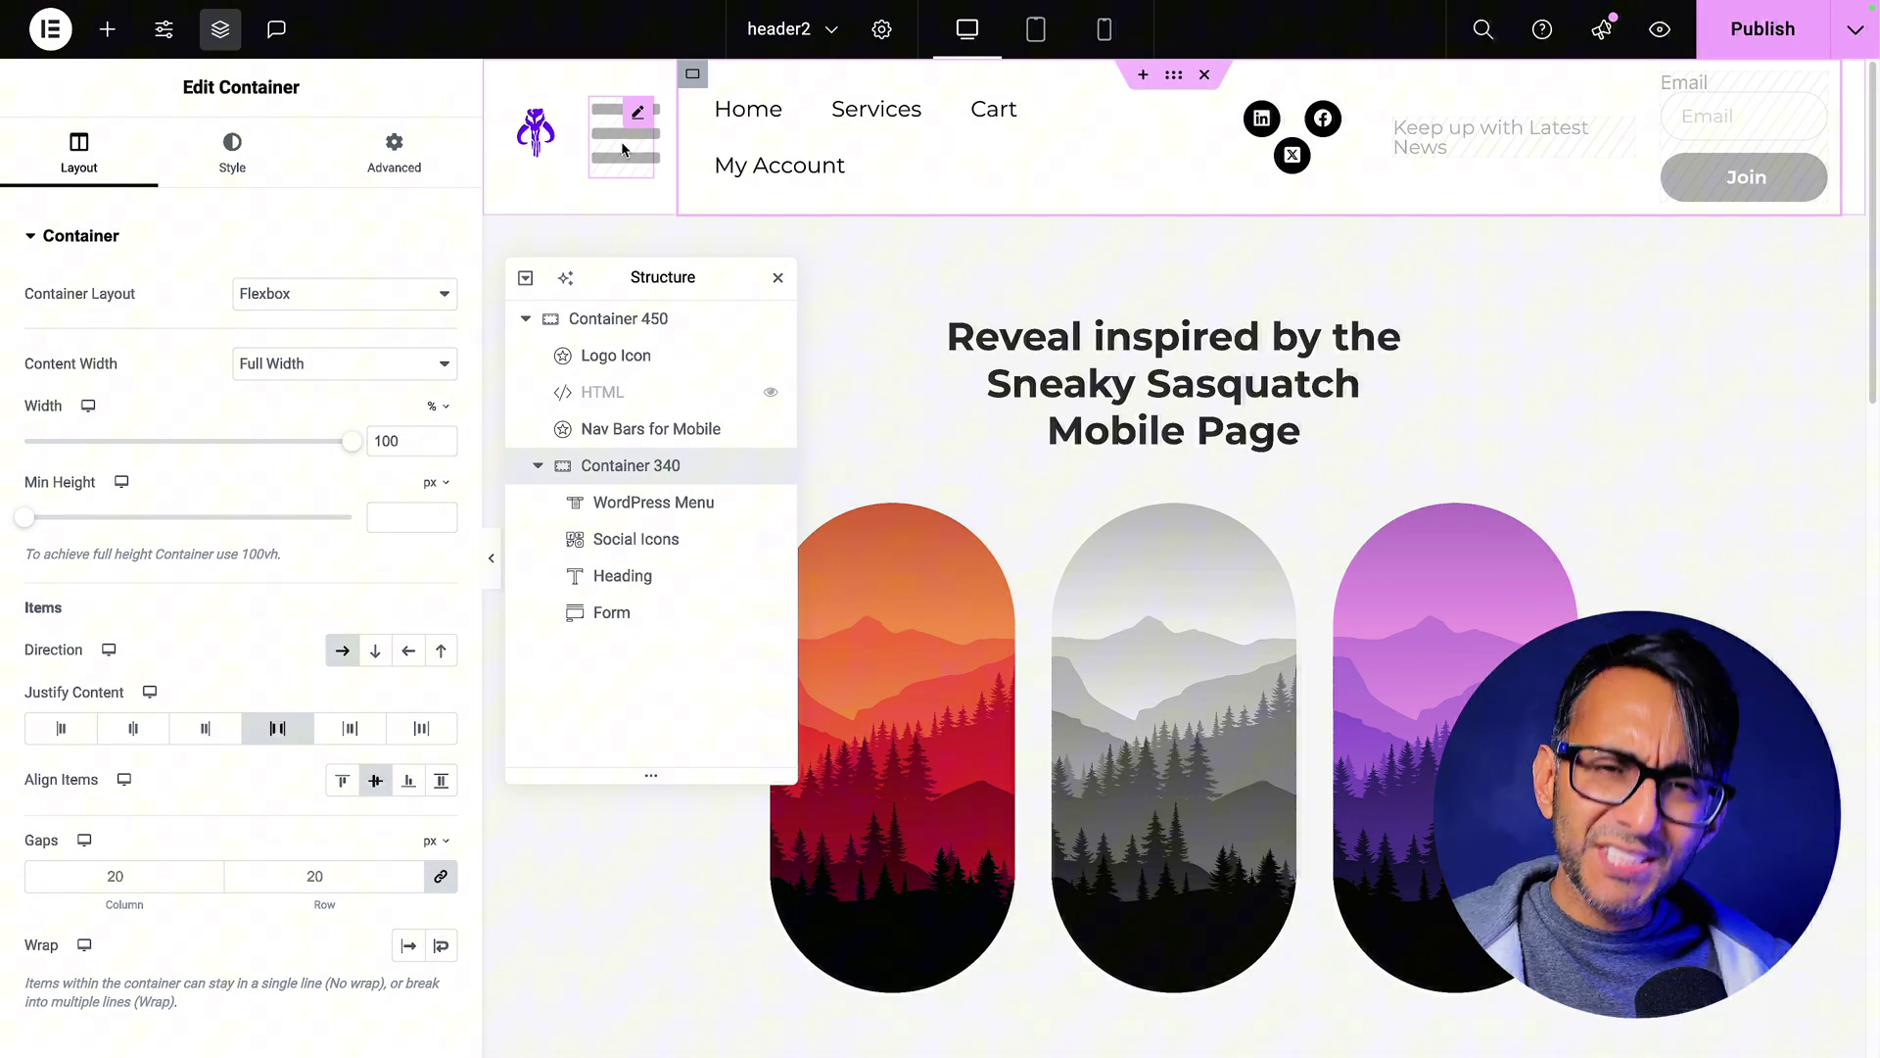
left_click(693, 518)
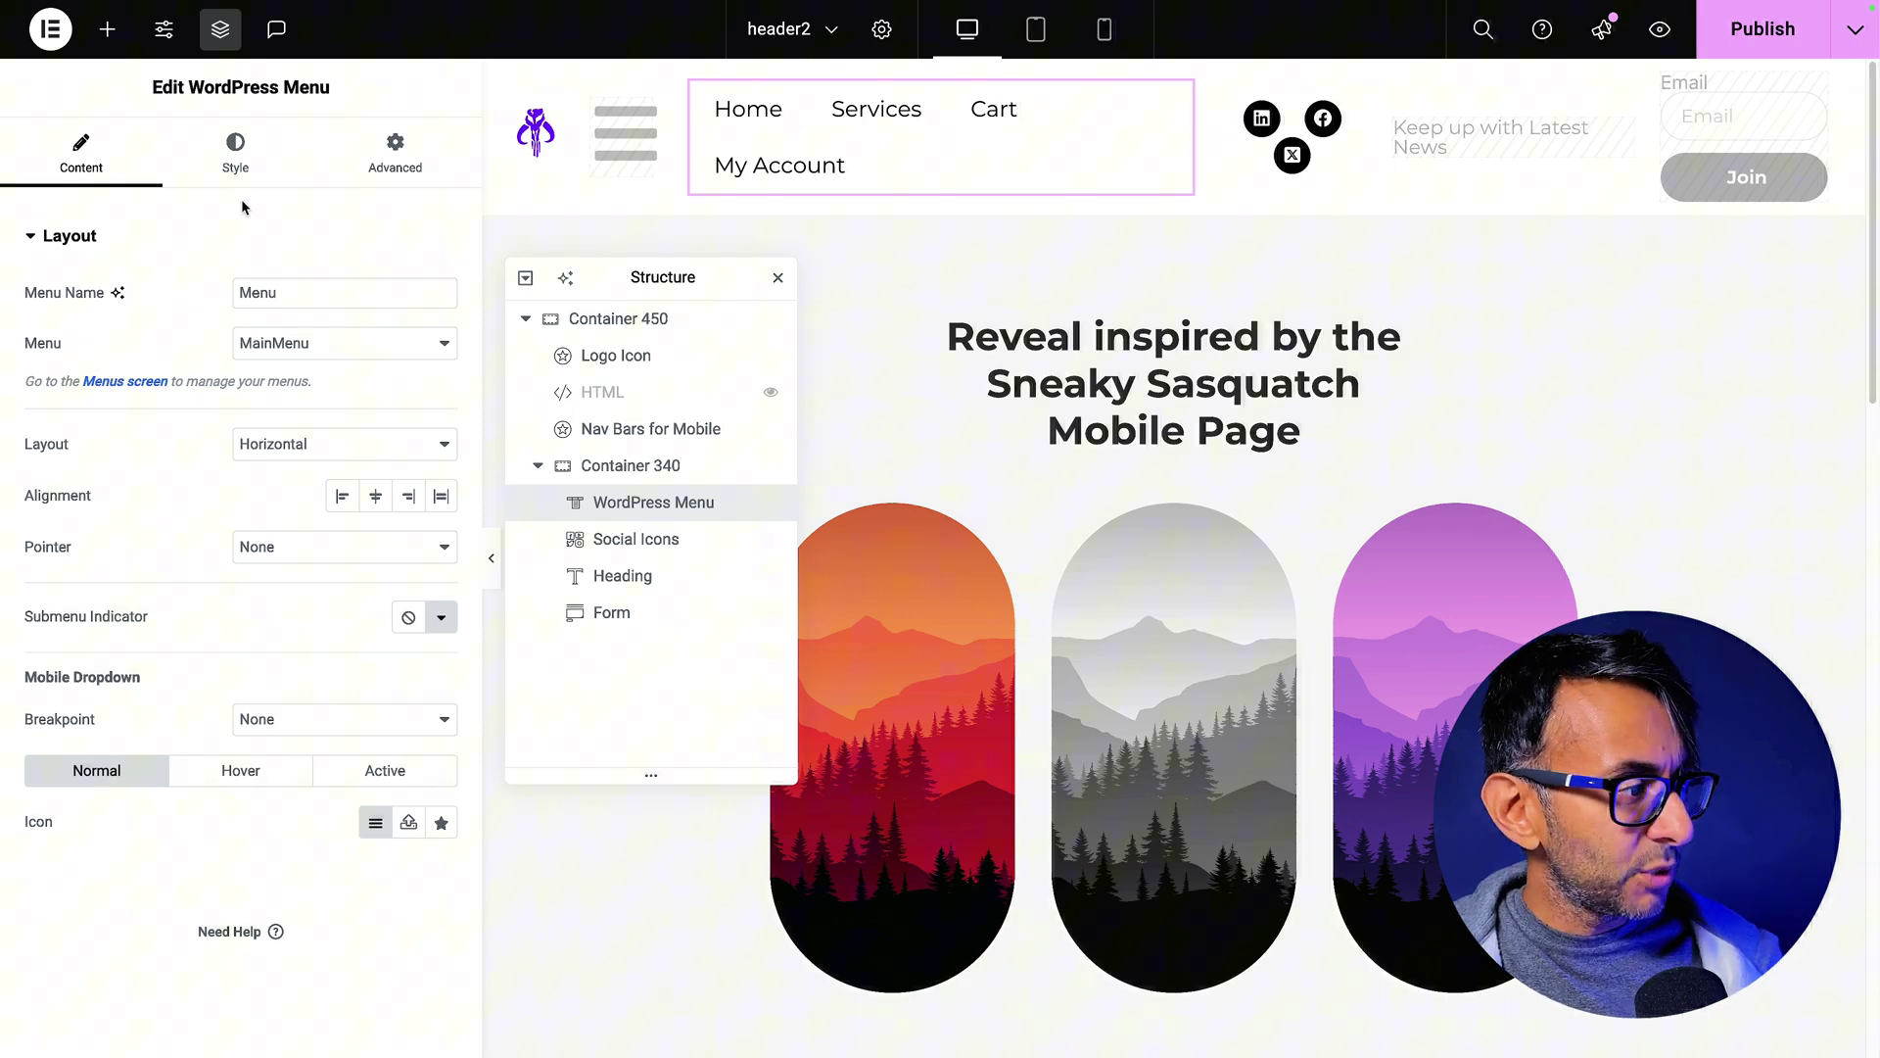
left_click(627, 546)
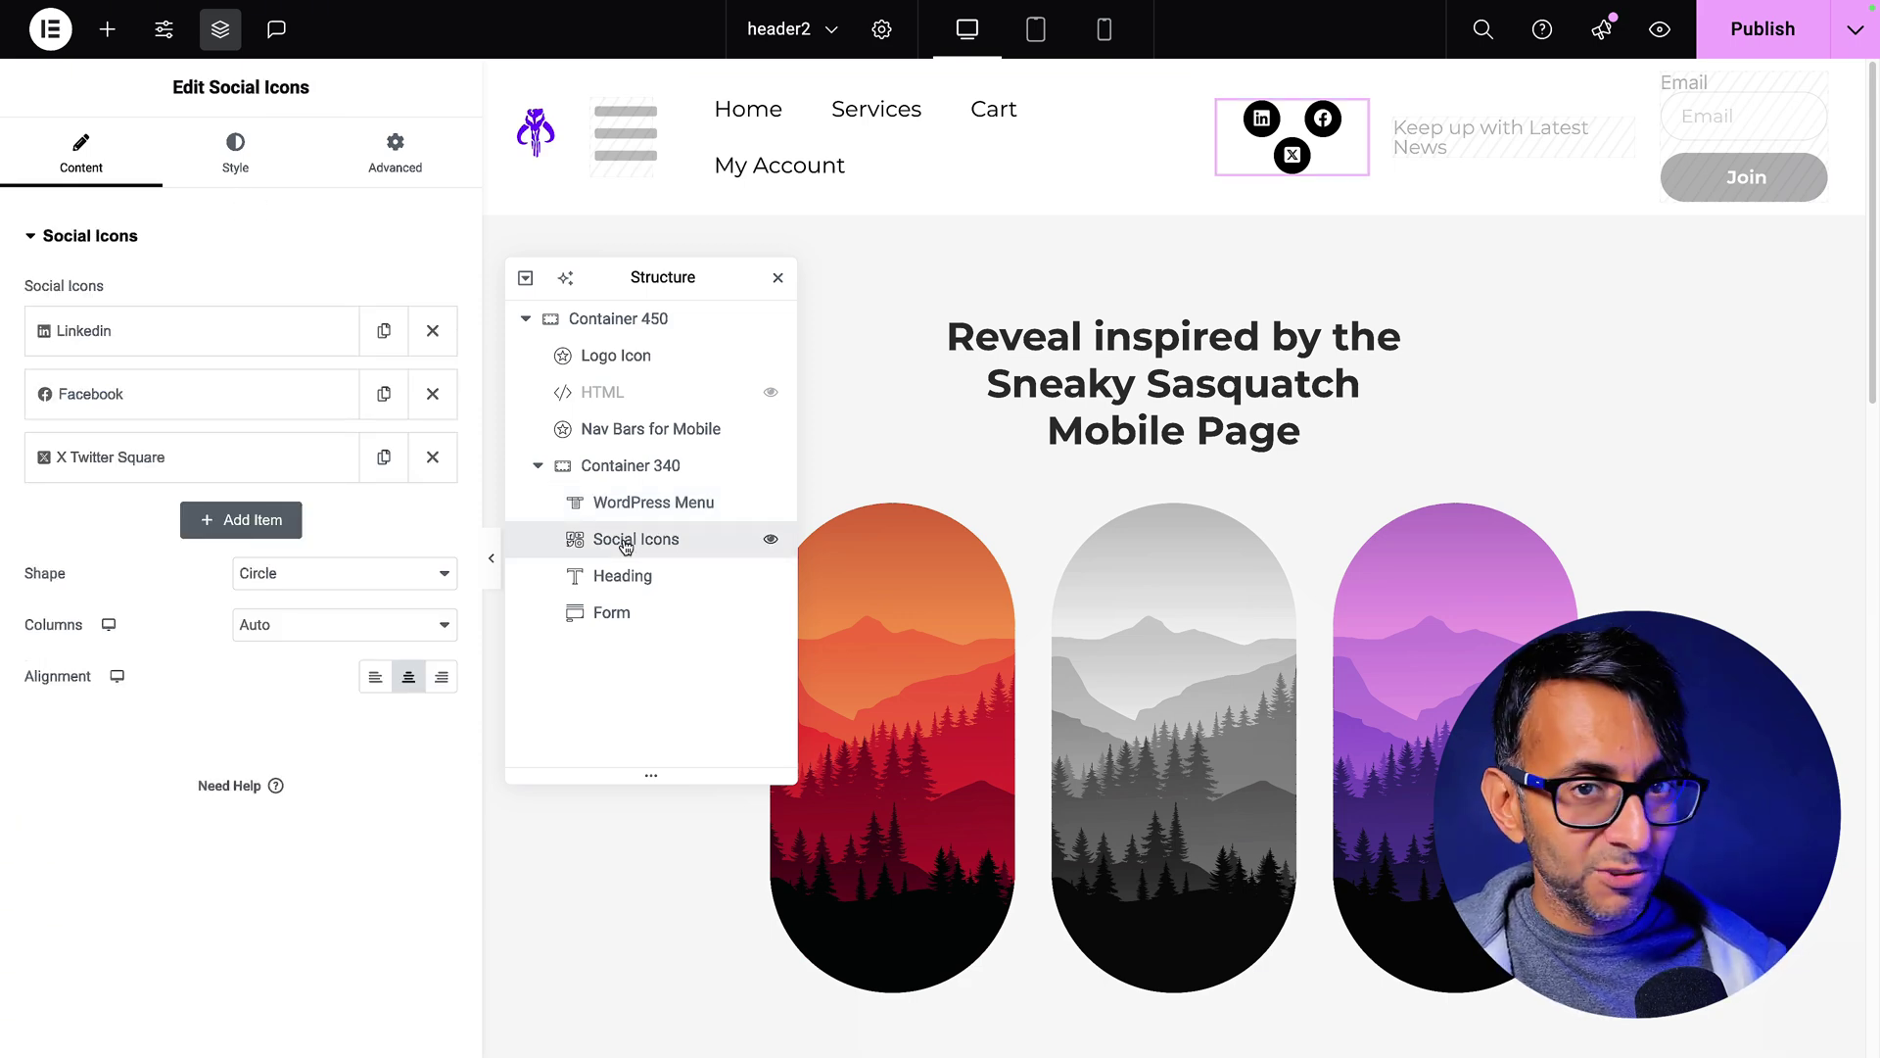
left_click(632, 575)
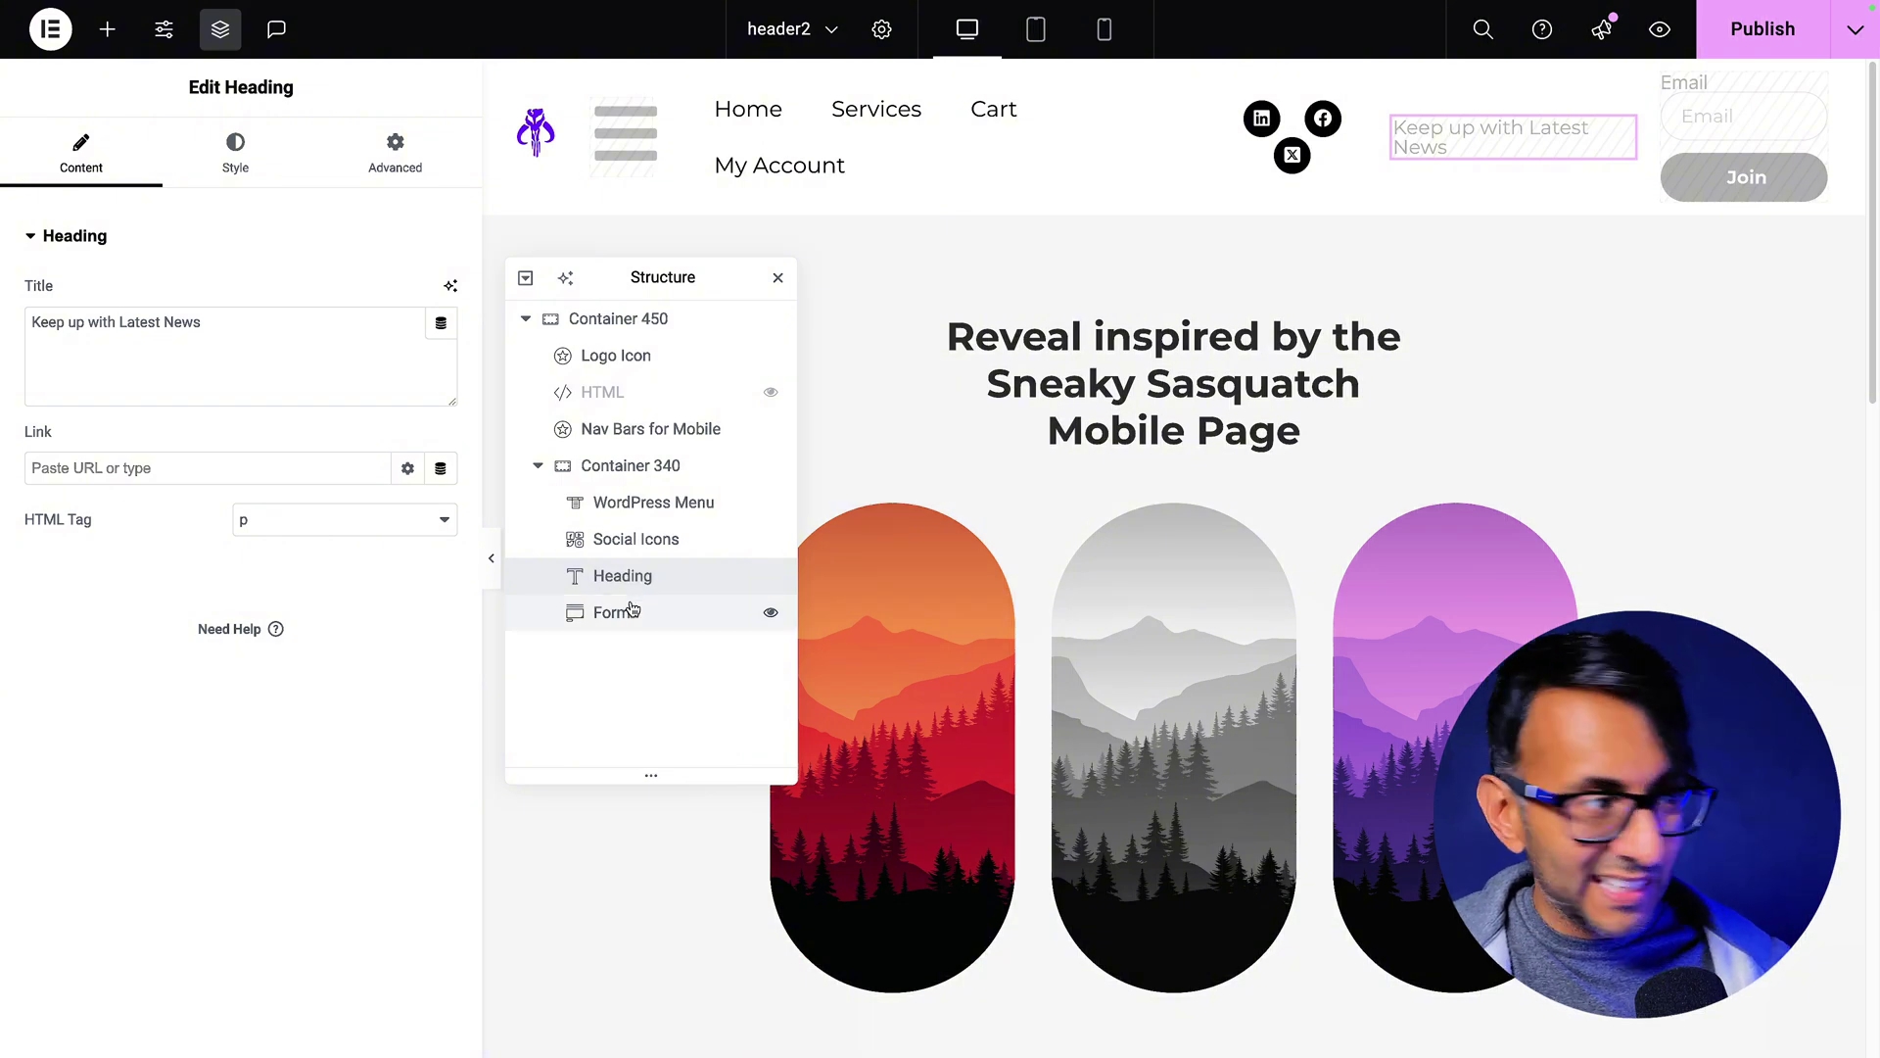
left_click(632, 611)
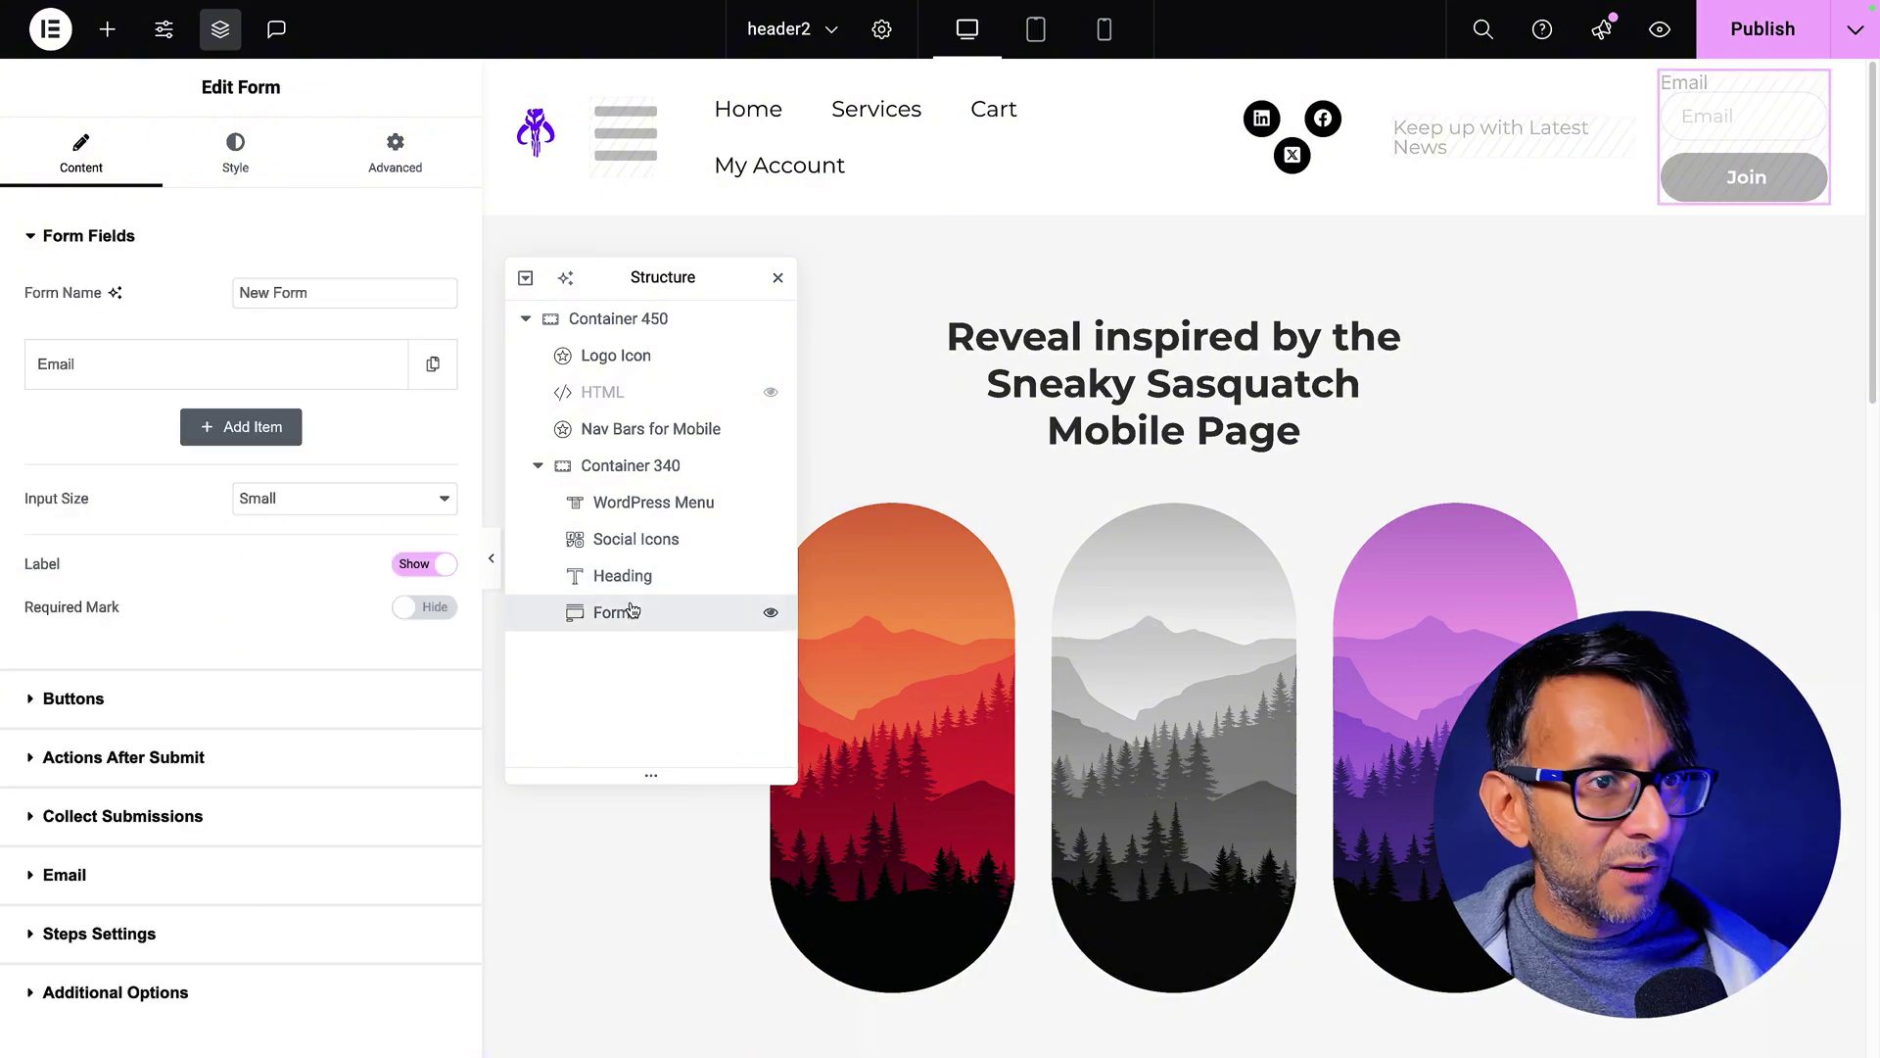
left_click(163, 373)
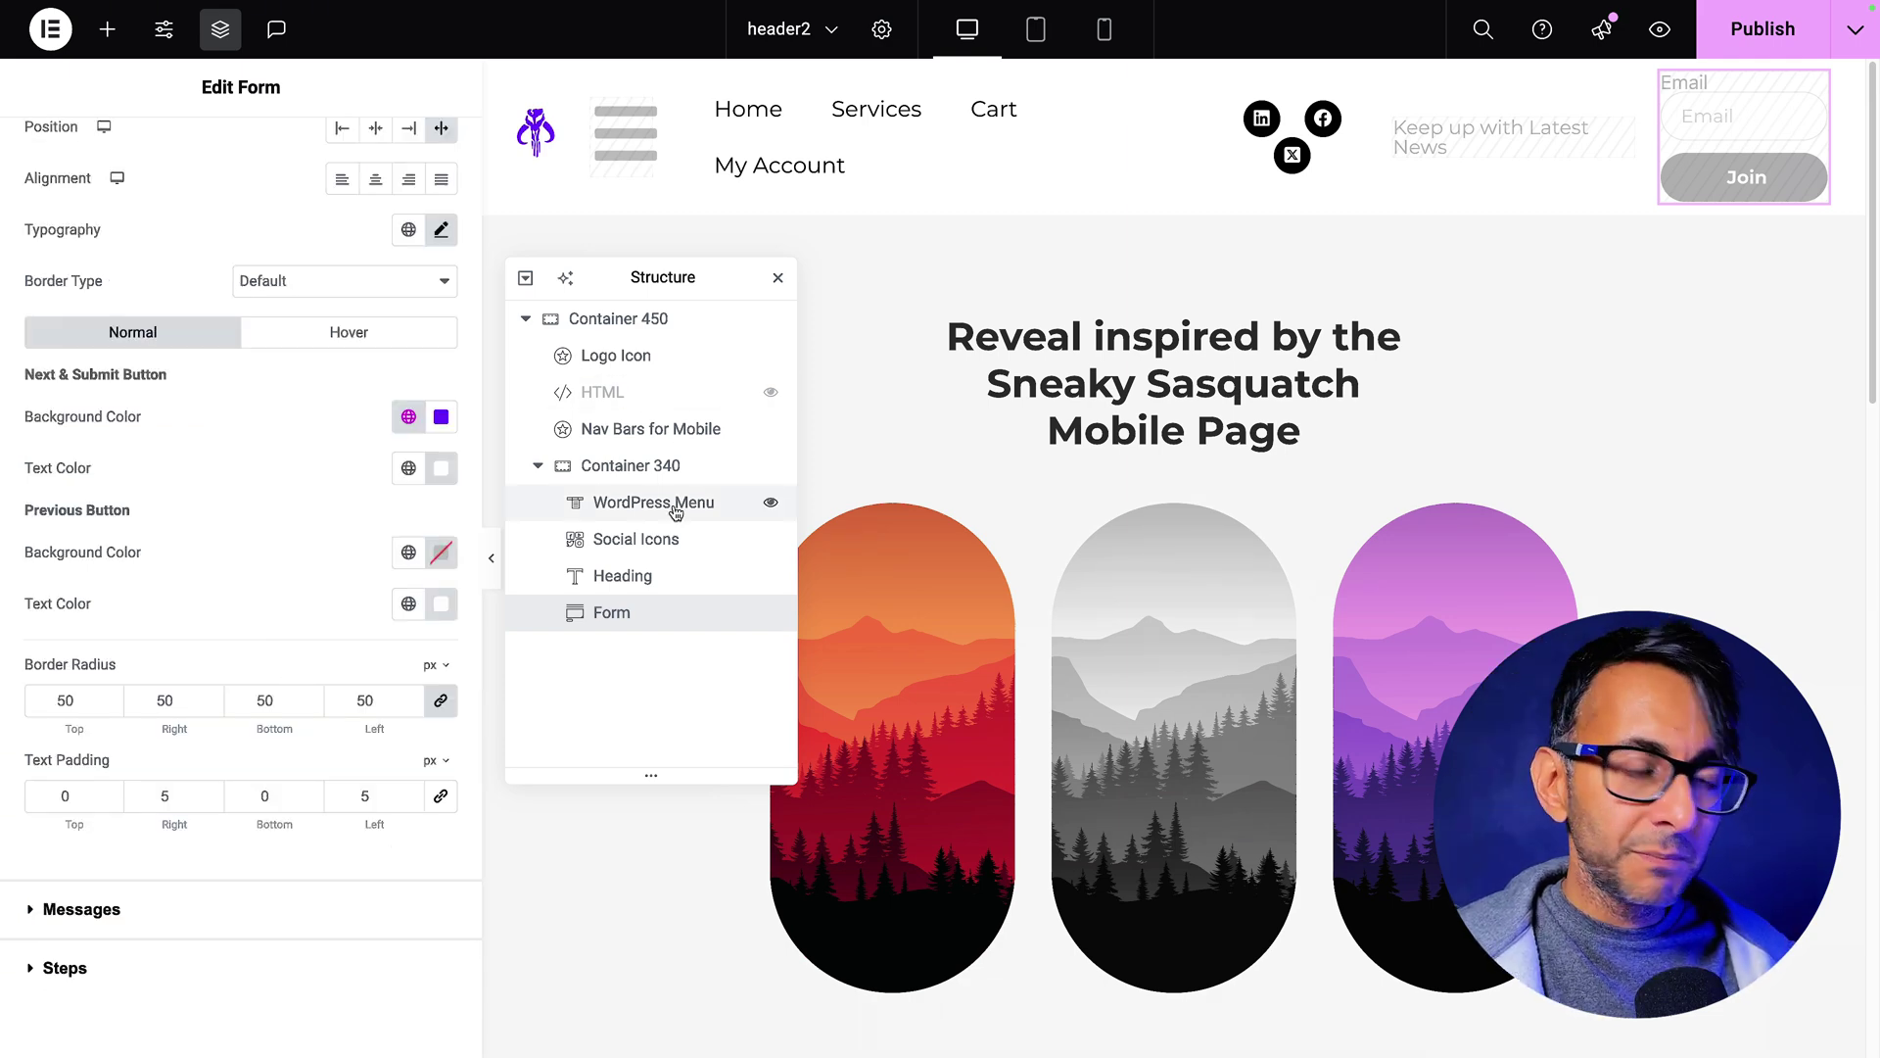
- Hide the subscribe form on Desktop and Tablet Portrait through its Advanced Responsive options
left_click(638, 580)
left_click(647, 612)
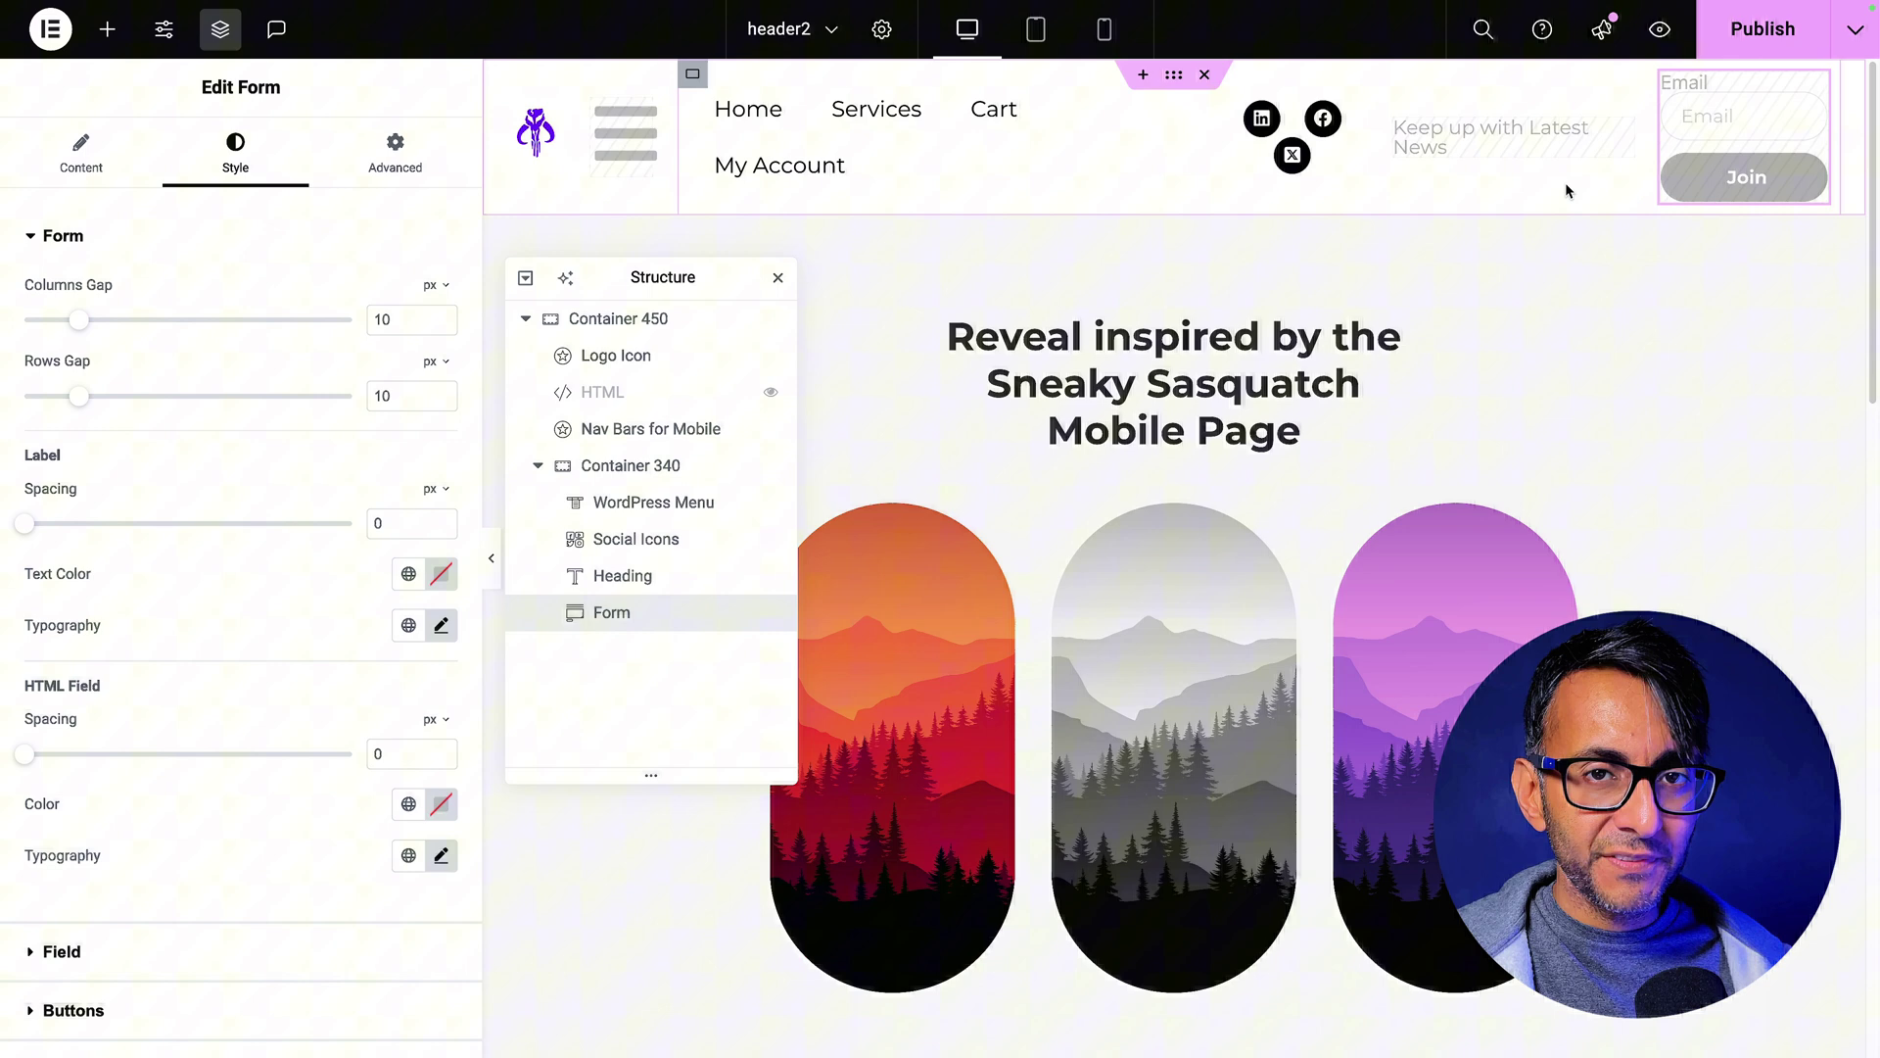
left_click(413, 157)
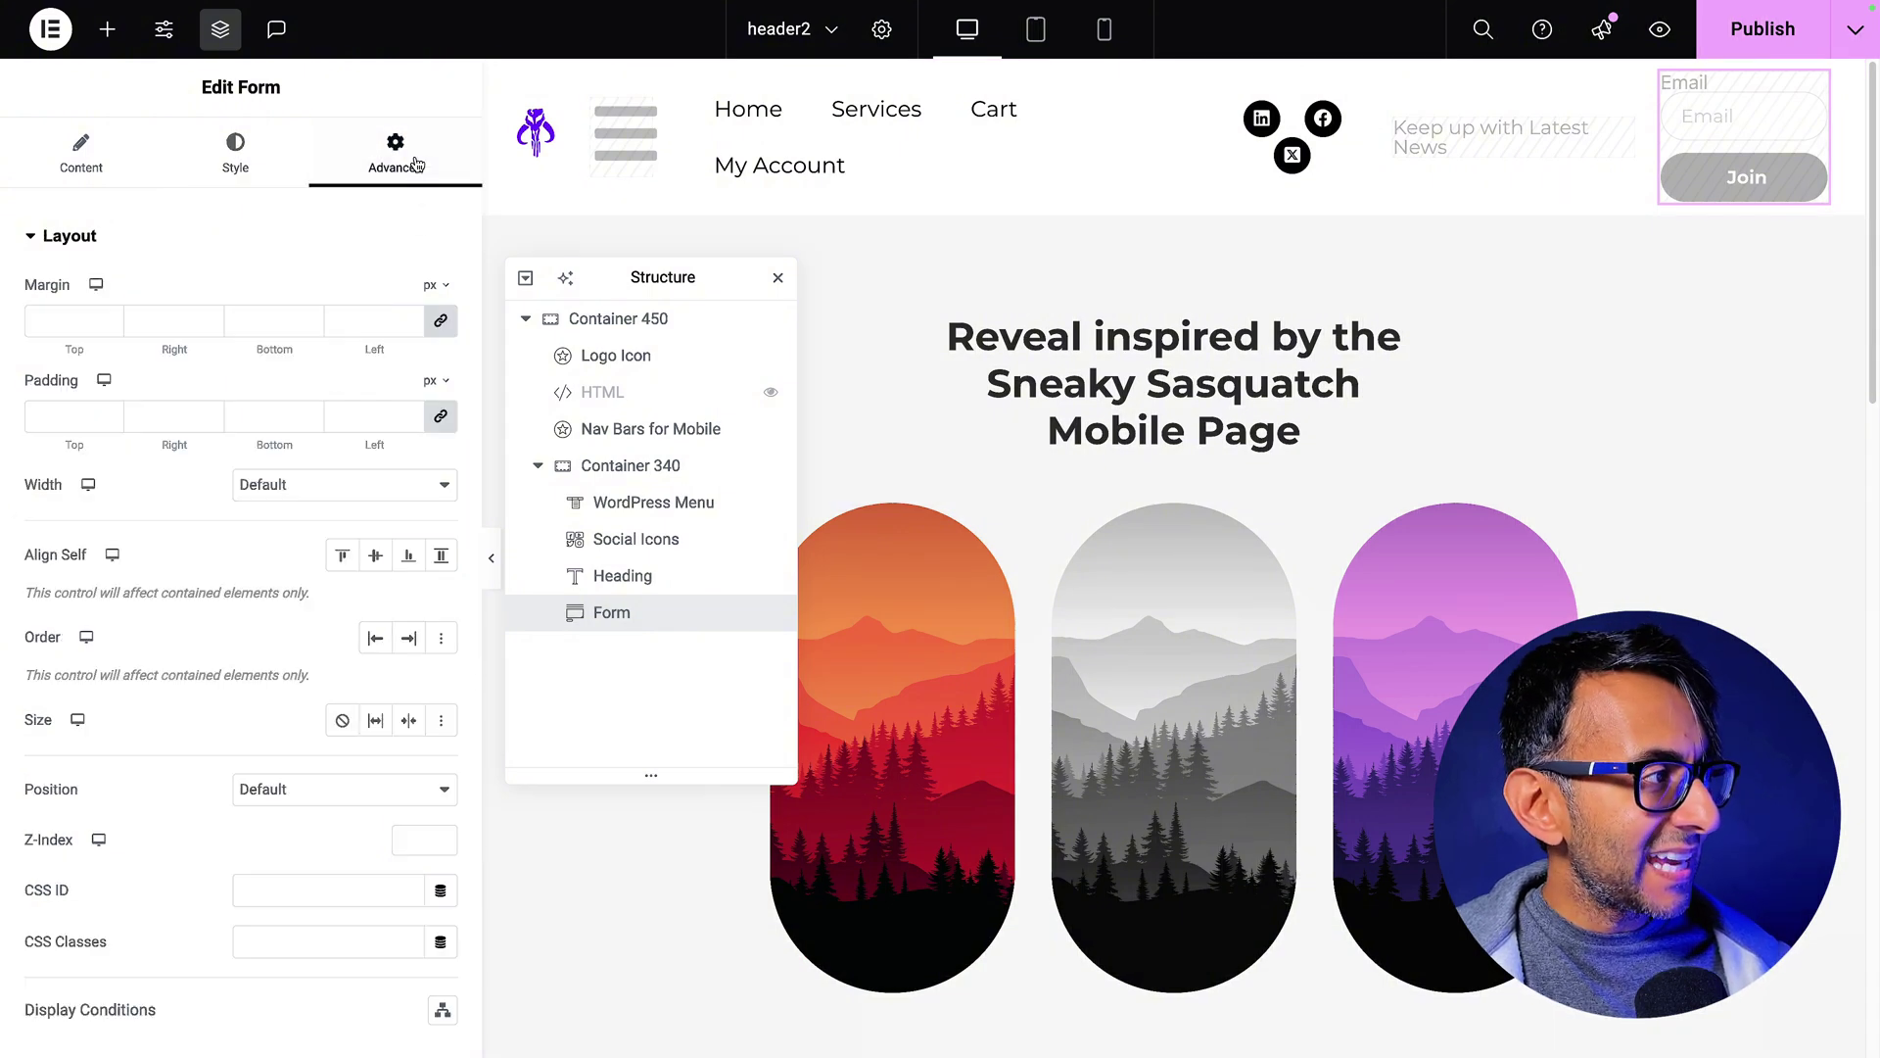
scroll(358, 755, "down", 6)
left_click(209, 763)
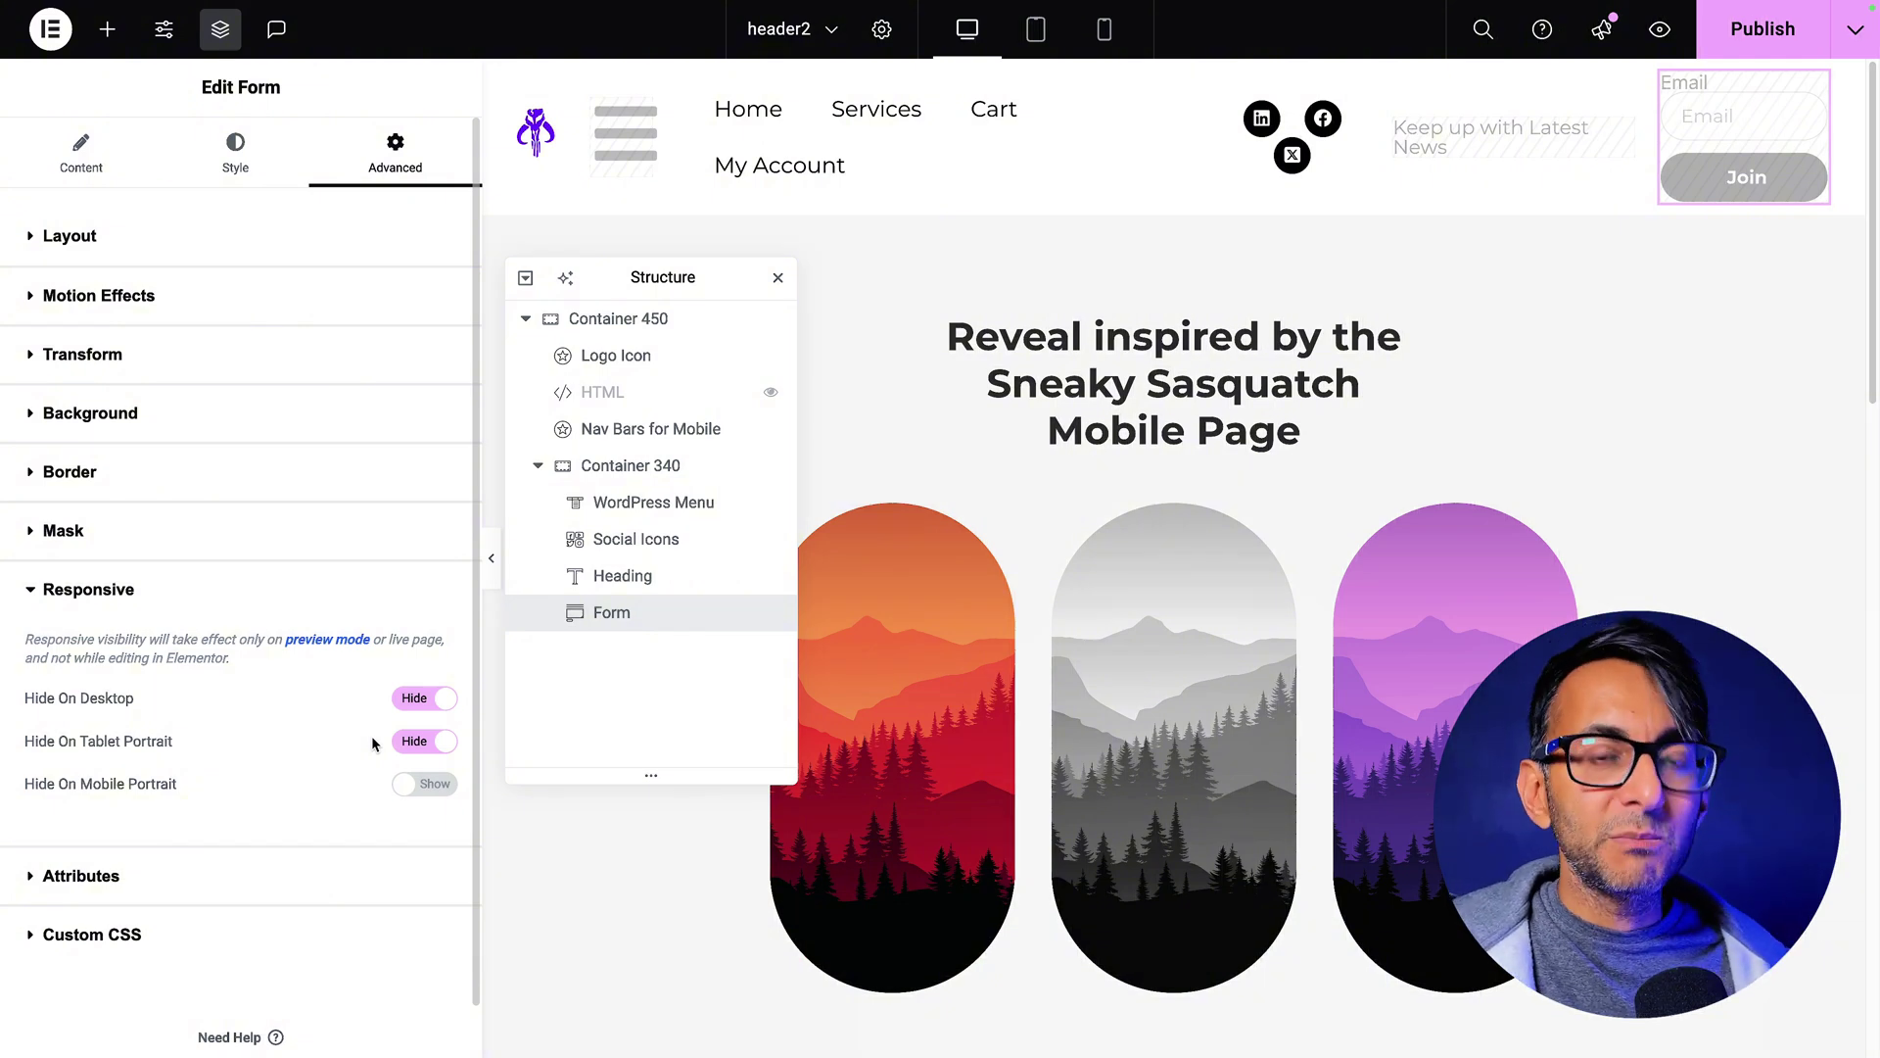
left_click(630, 465)
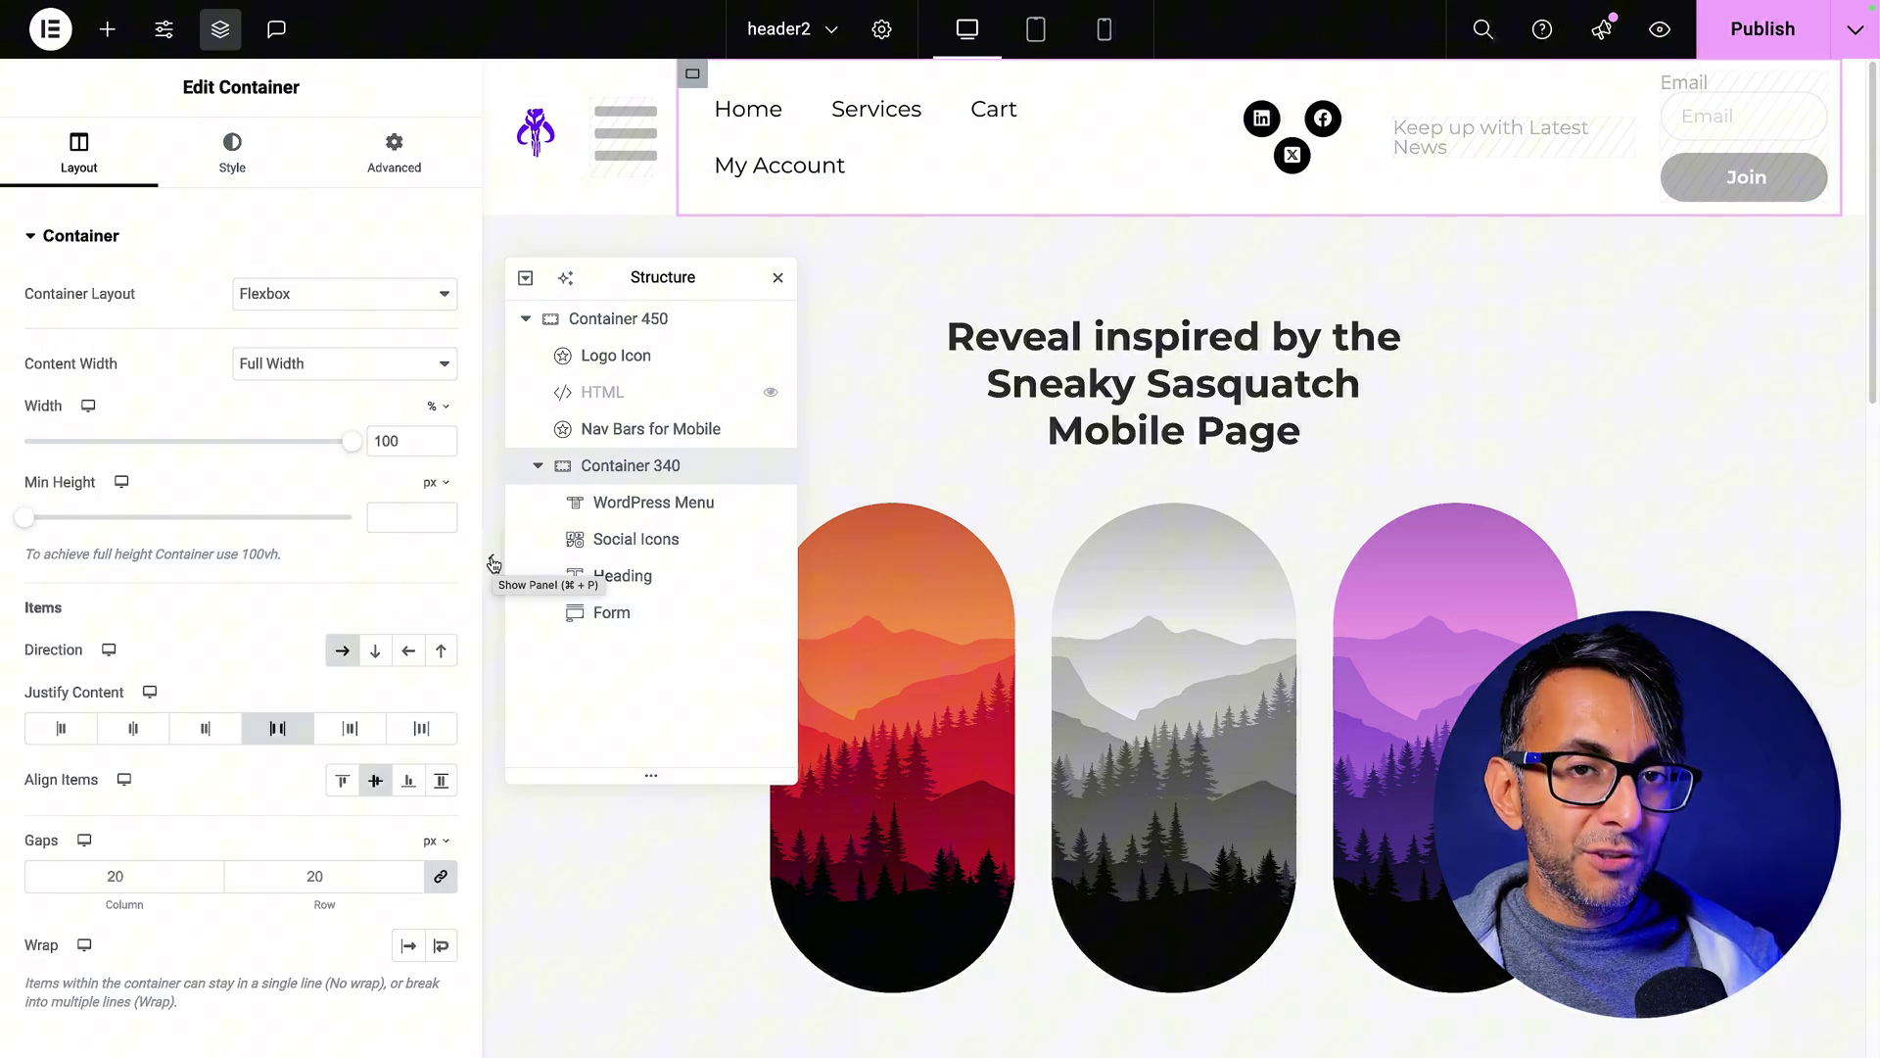
- Give the Nav Bars for Mobile hamburger icon the CSS ID 'openmenu'
left_click(493, 564)
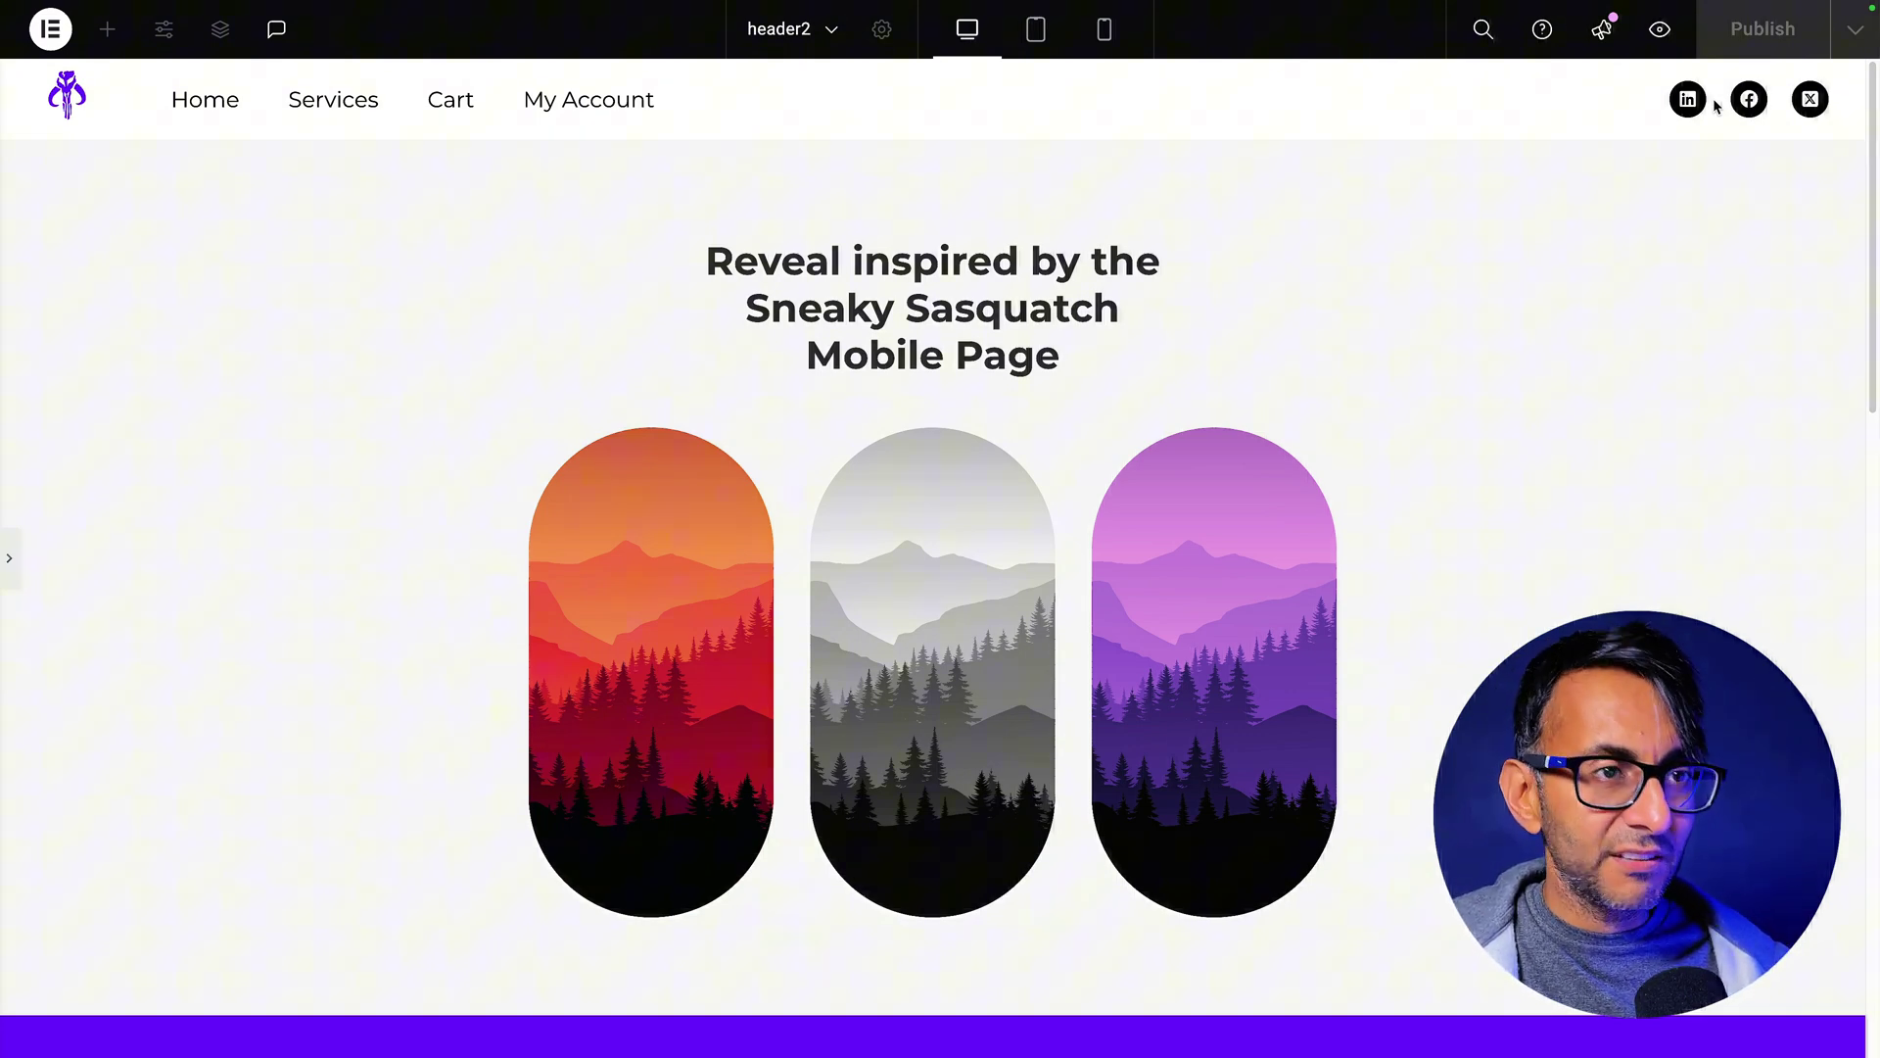
left_click(8, 561)
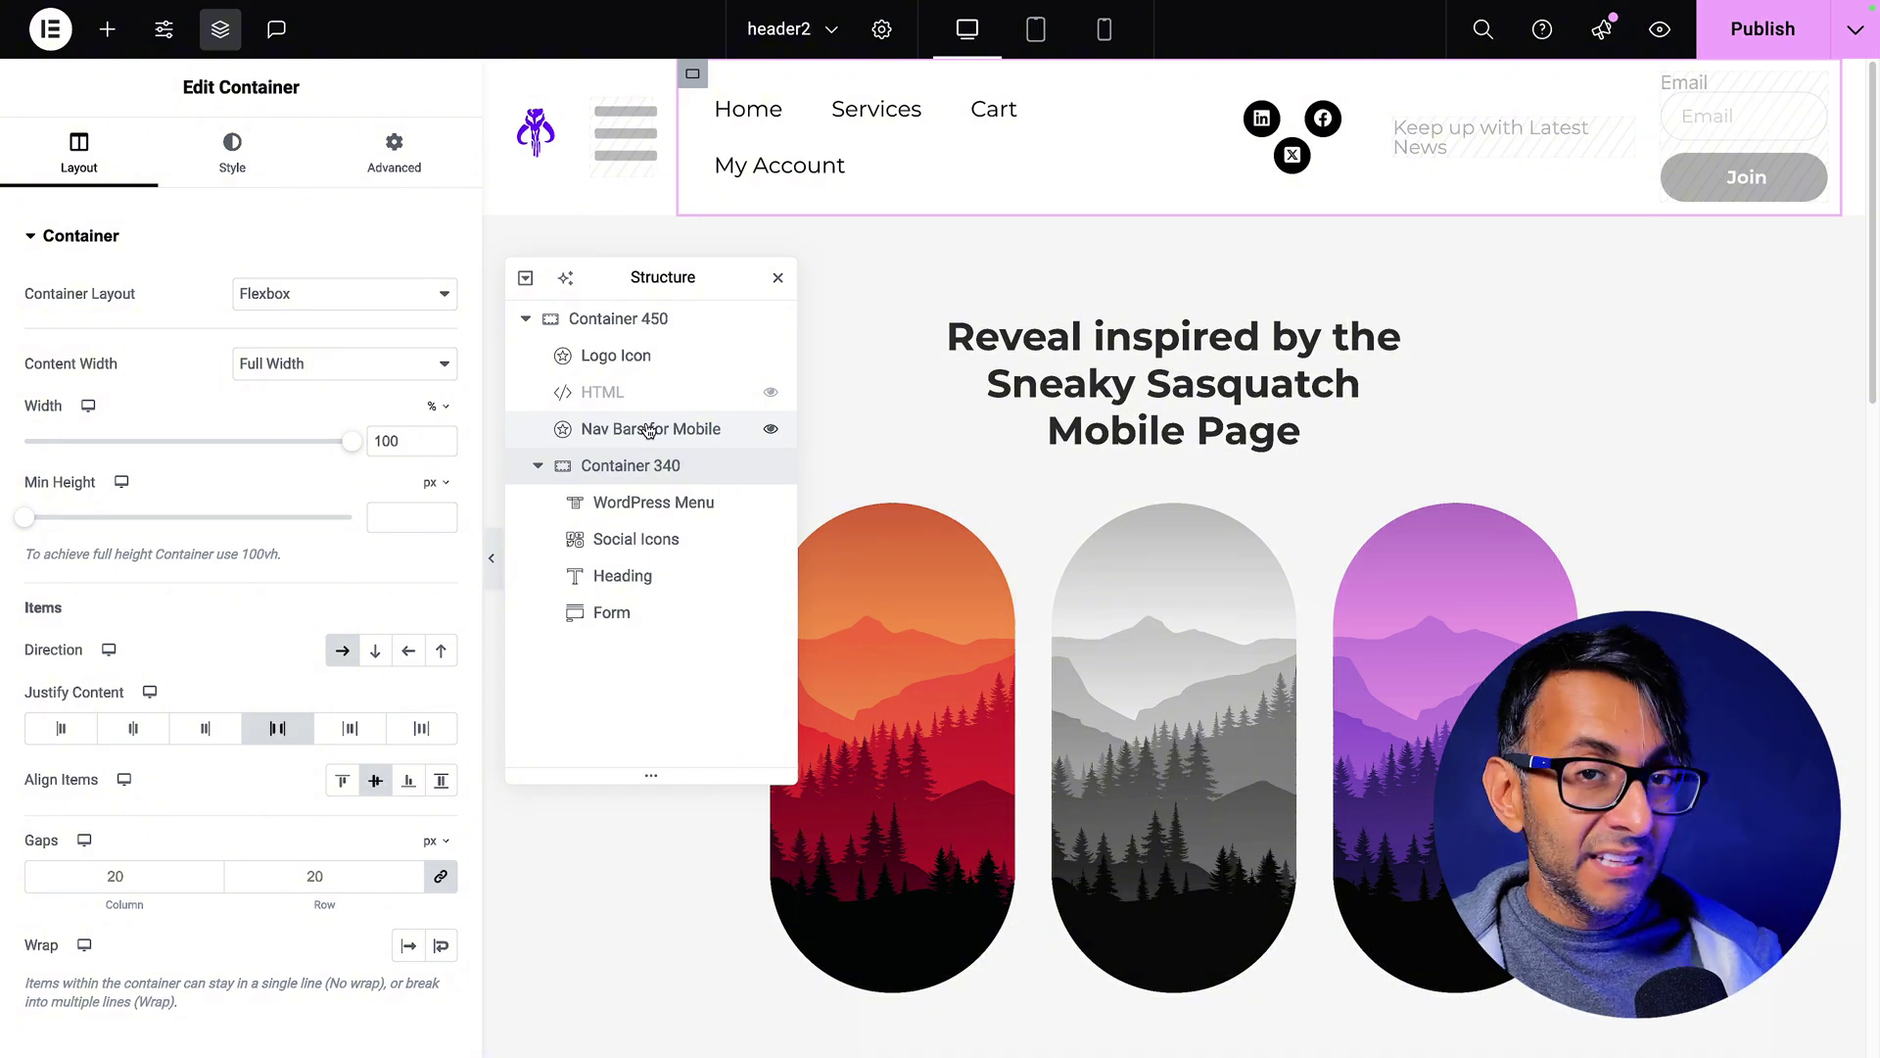
left_click(648, 429)
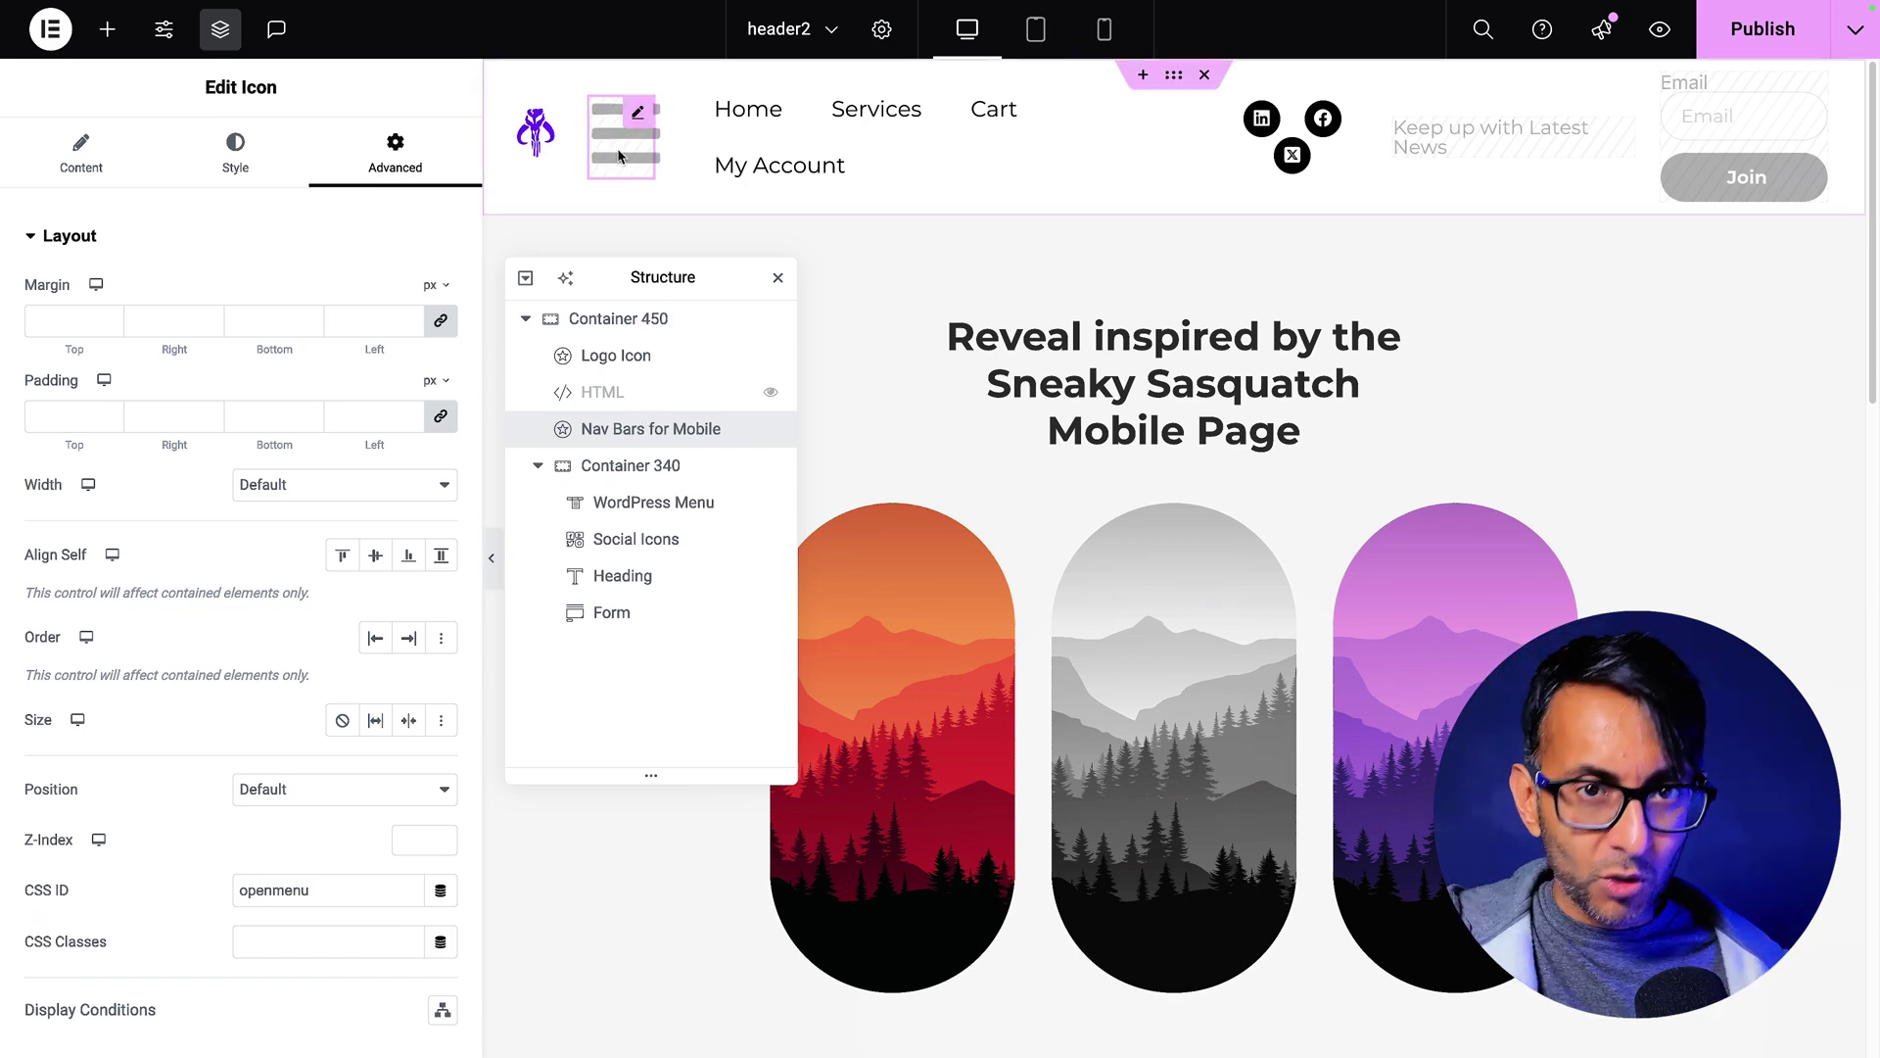
left_click(364, 890)
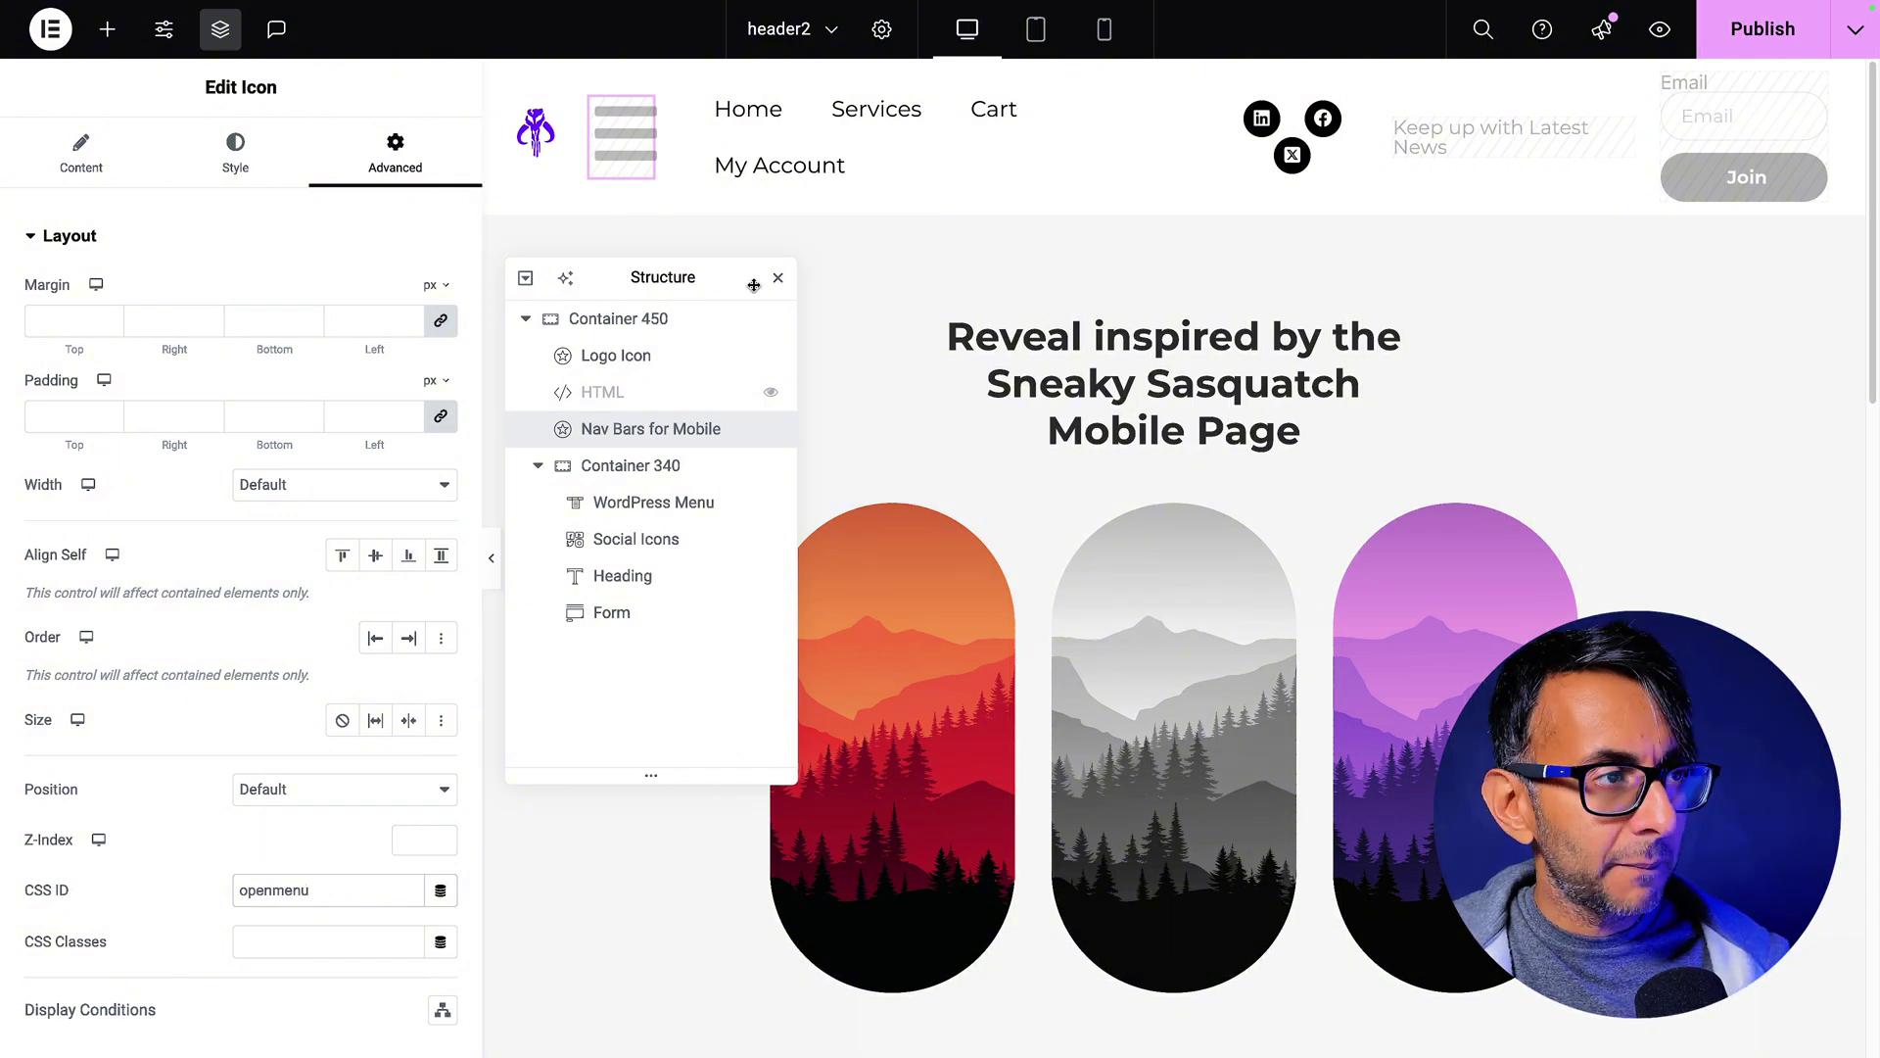
- In Mobile Portrait, check each header element's visibility, ending on the WordPress Menu settings
left_click(1108, 29)
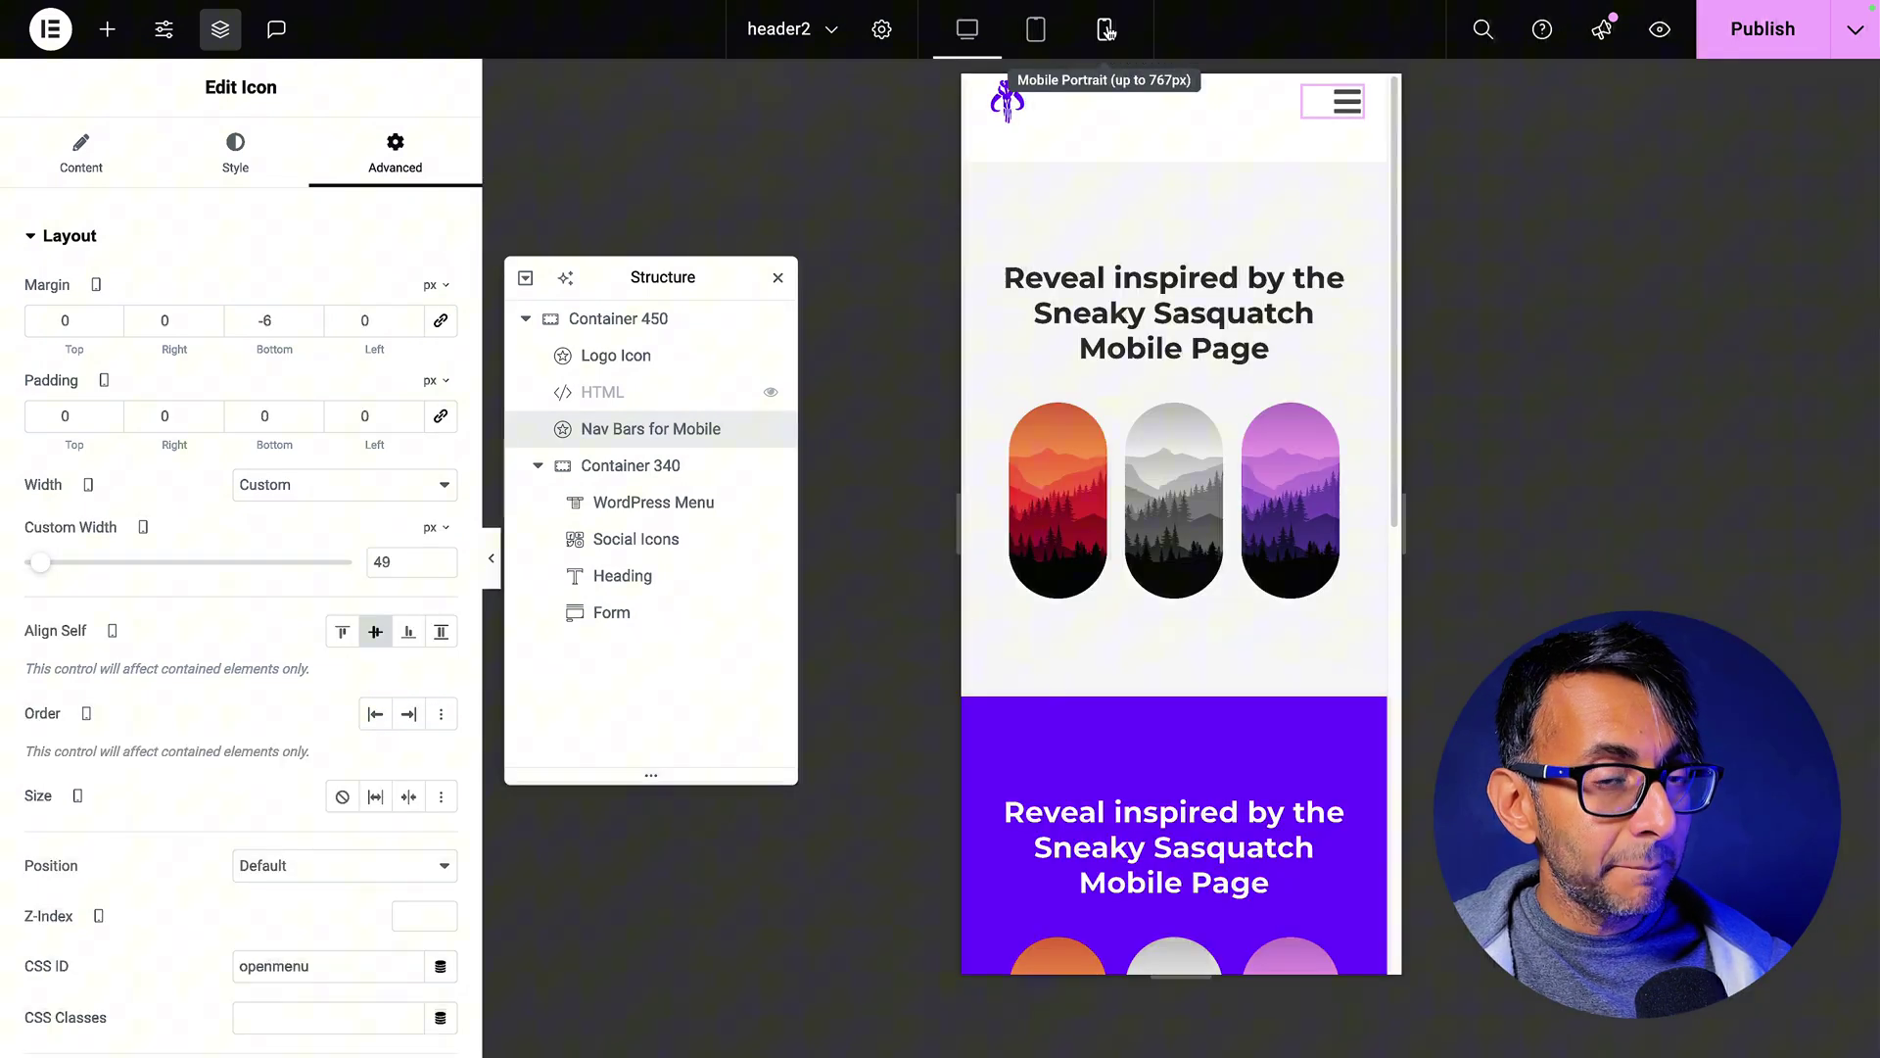
left_click(631, 365)
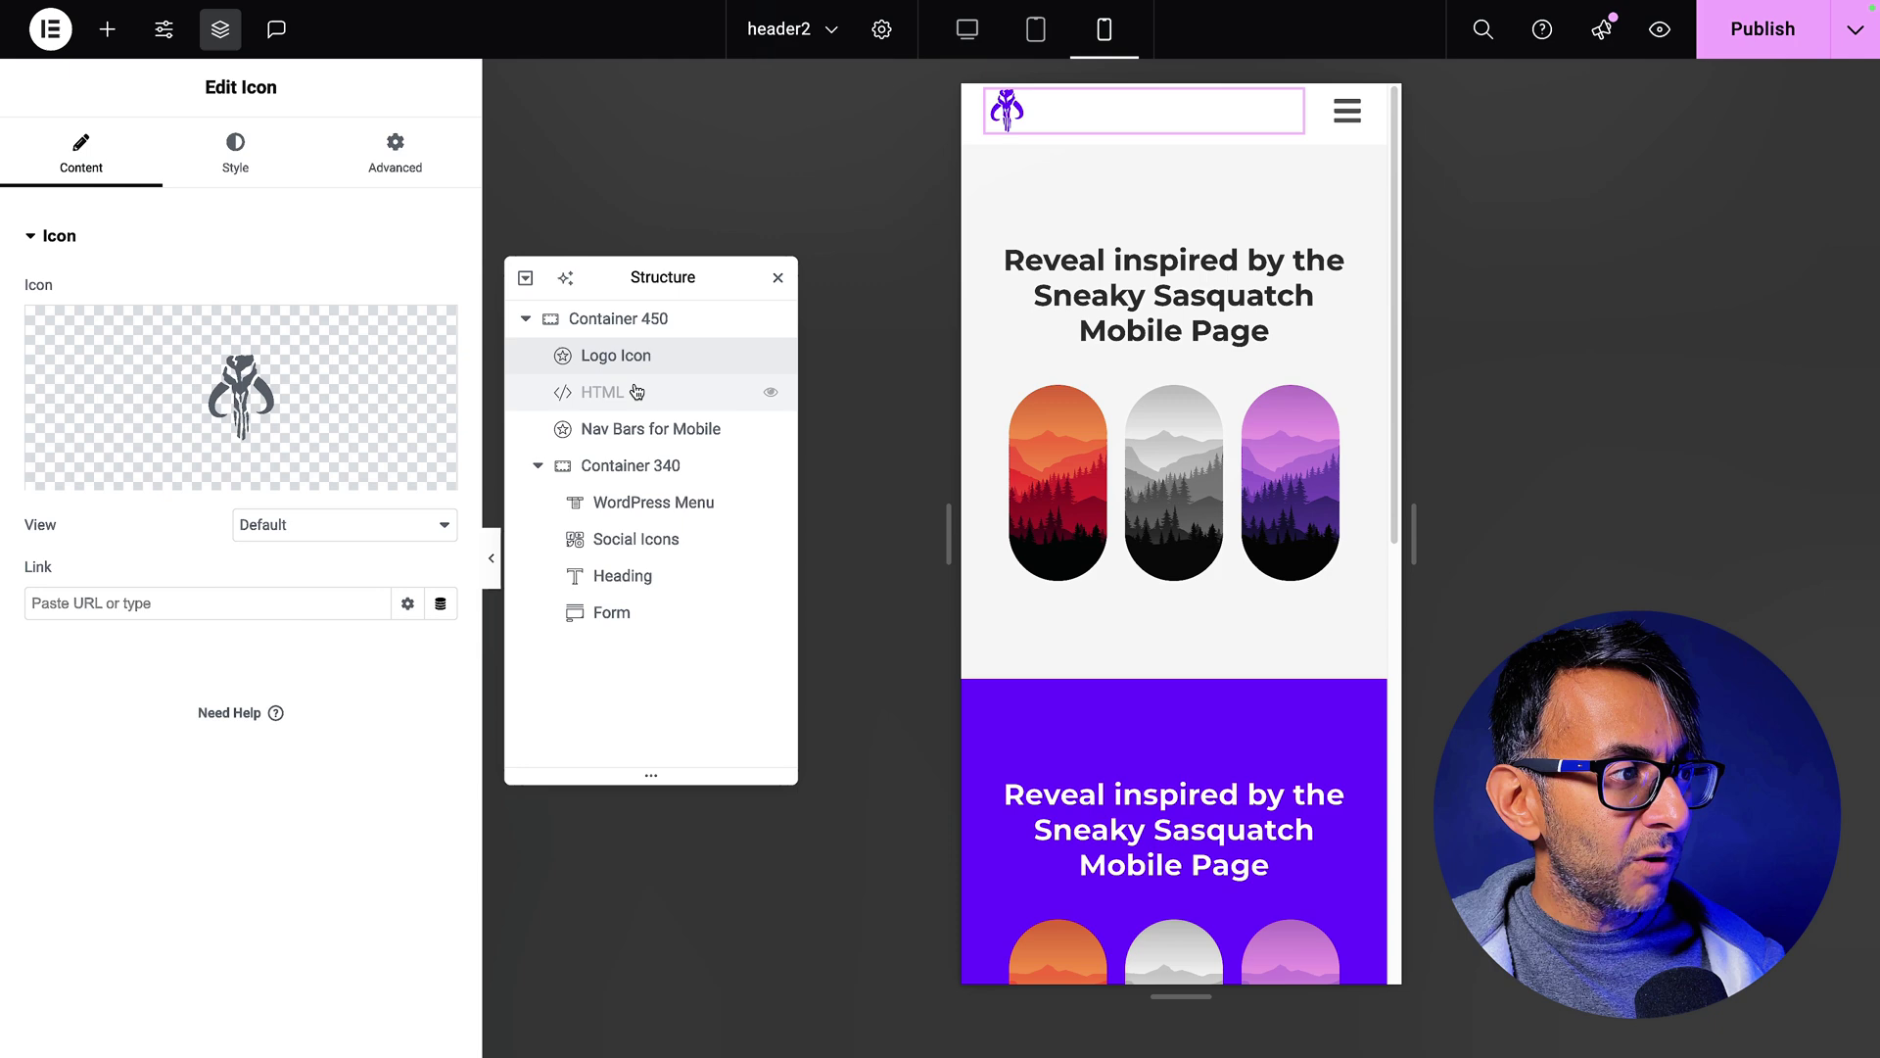
left_click(637, 391)
left_click(653, 429)
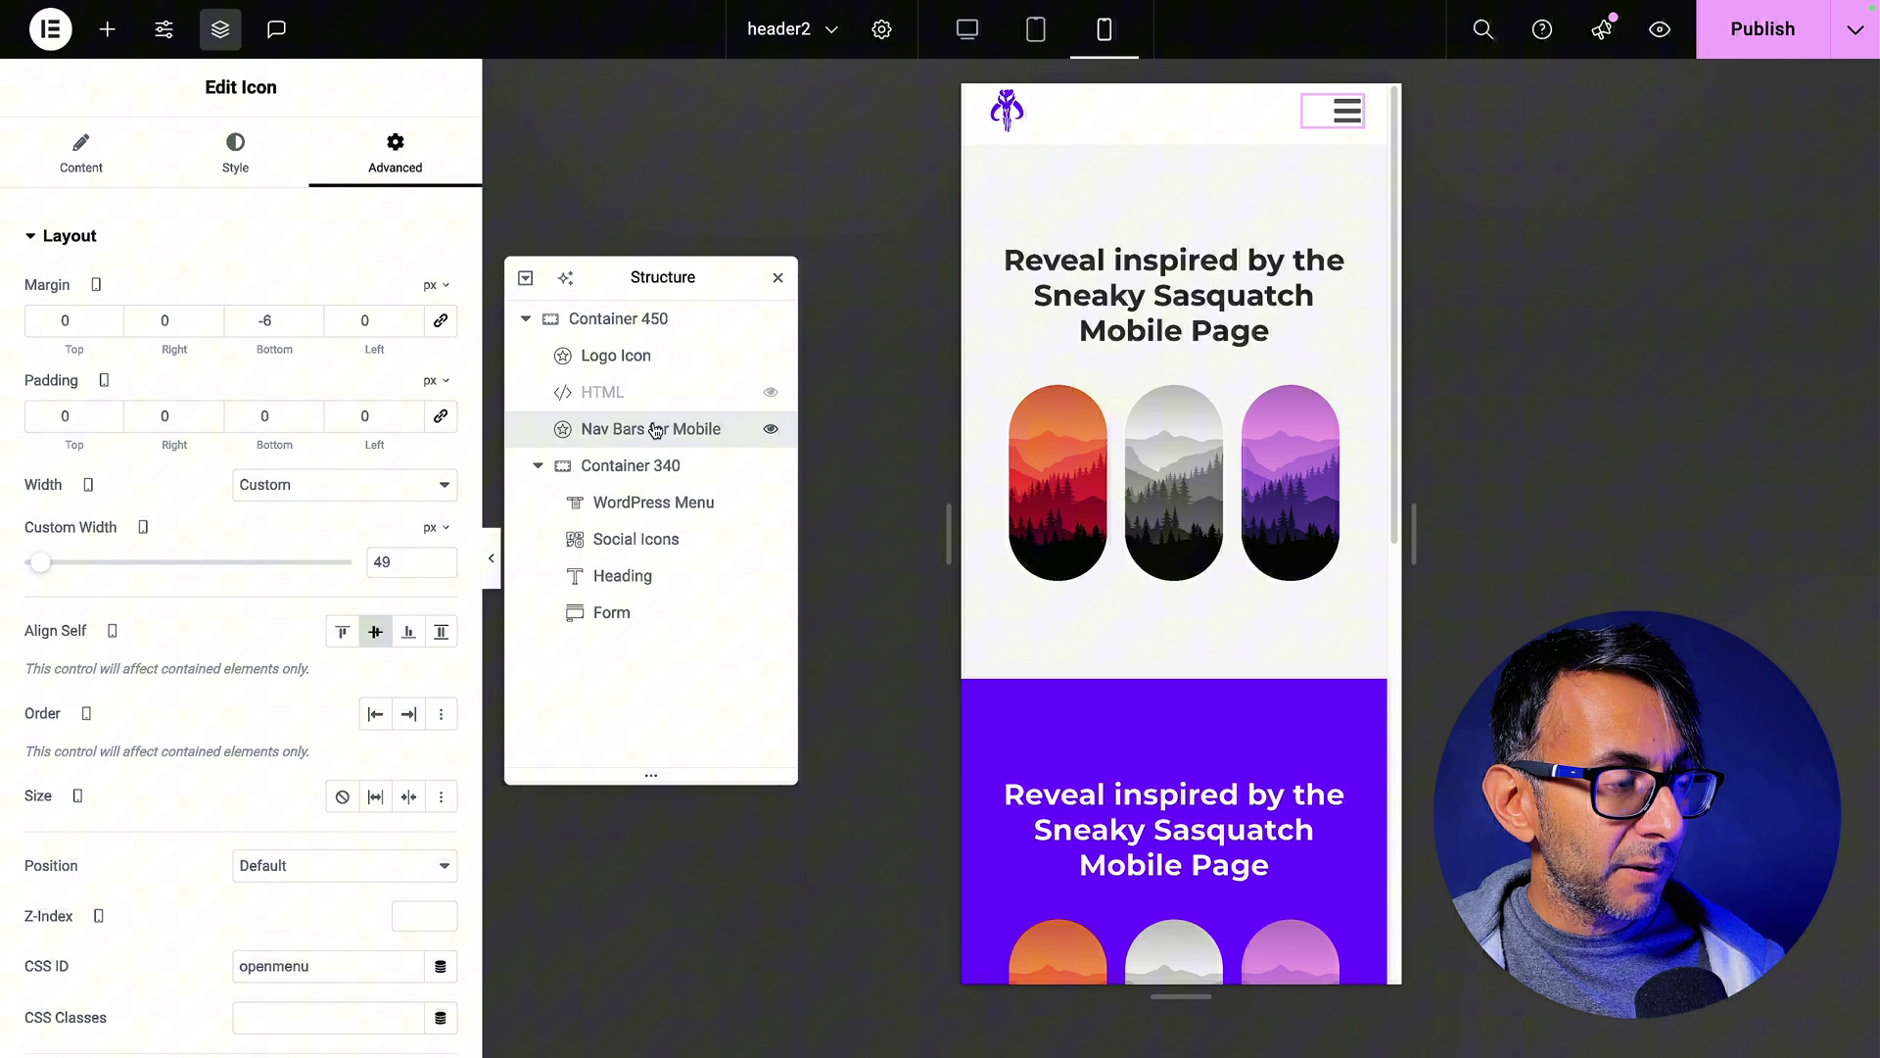
left_click(653, 470)
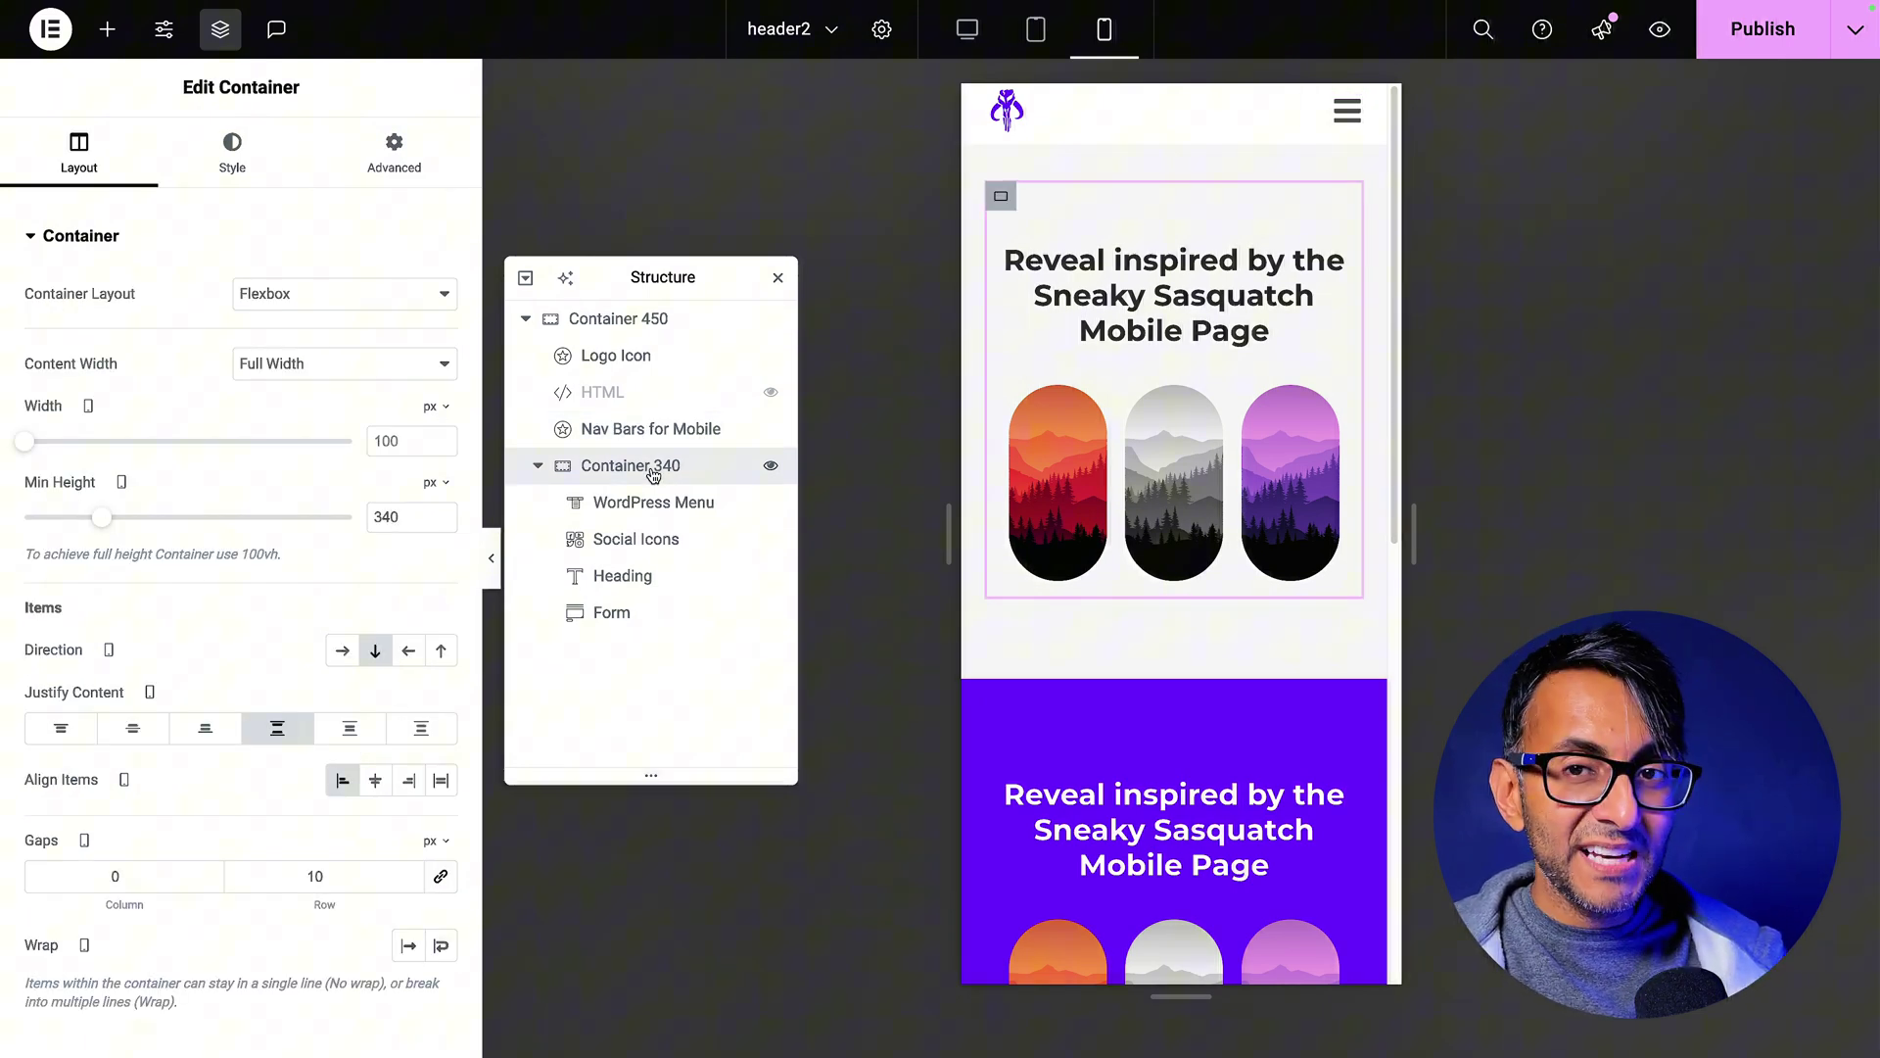
left_click(654, 503)
left_click(658, 539)
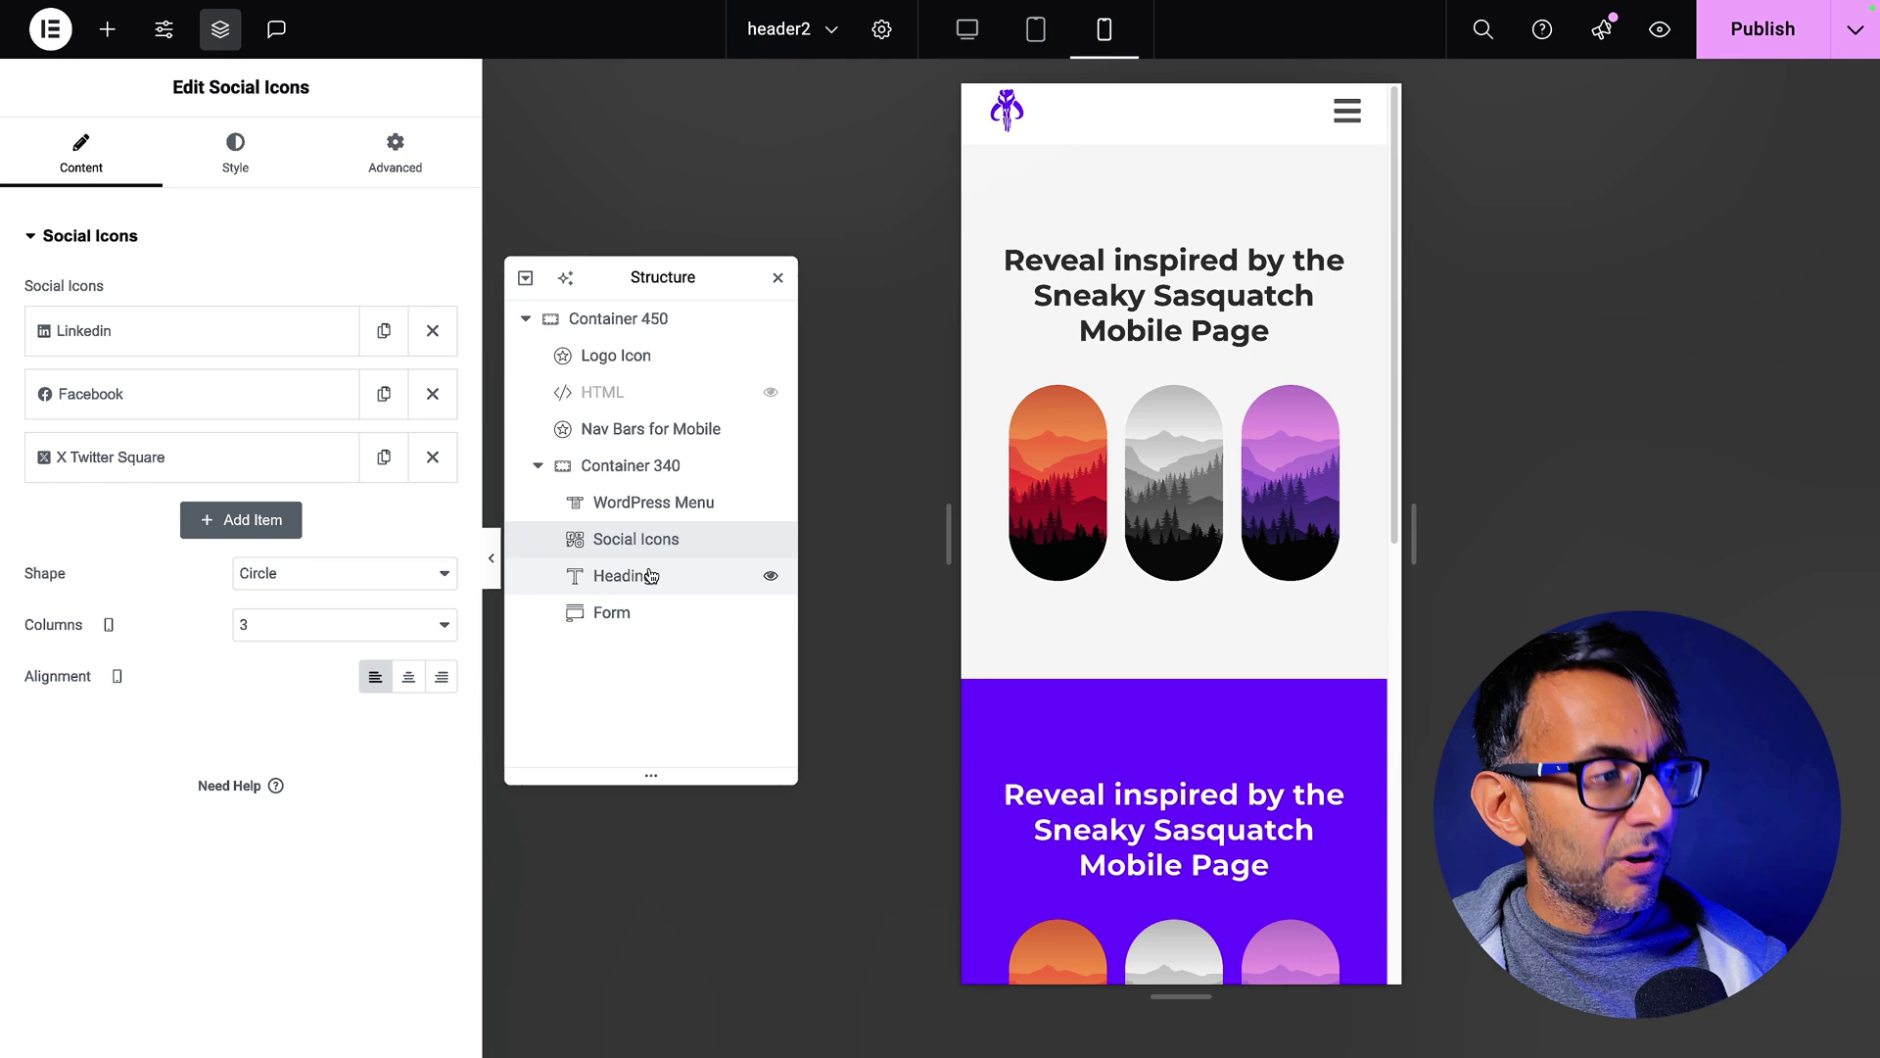
left_click(649, 576)
left_click(642, 614)
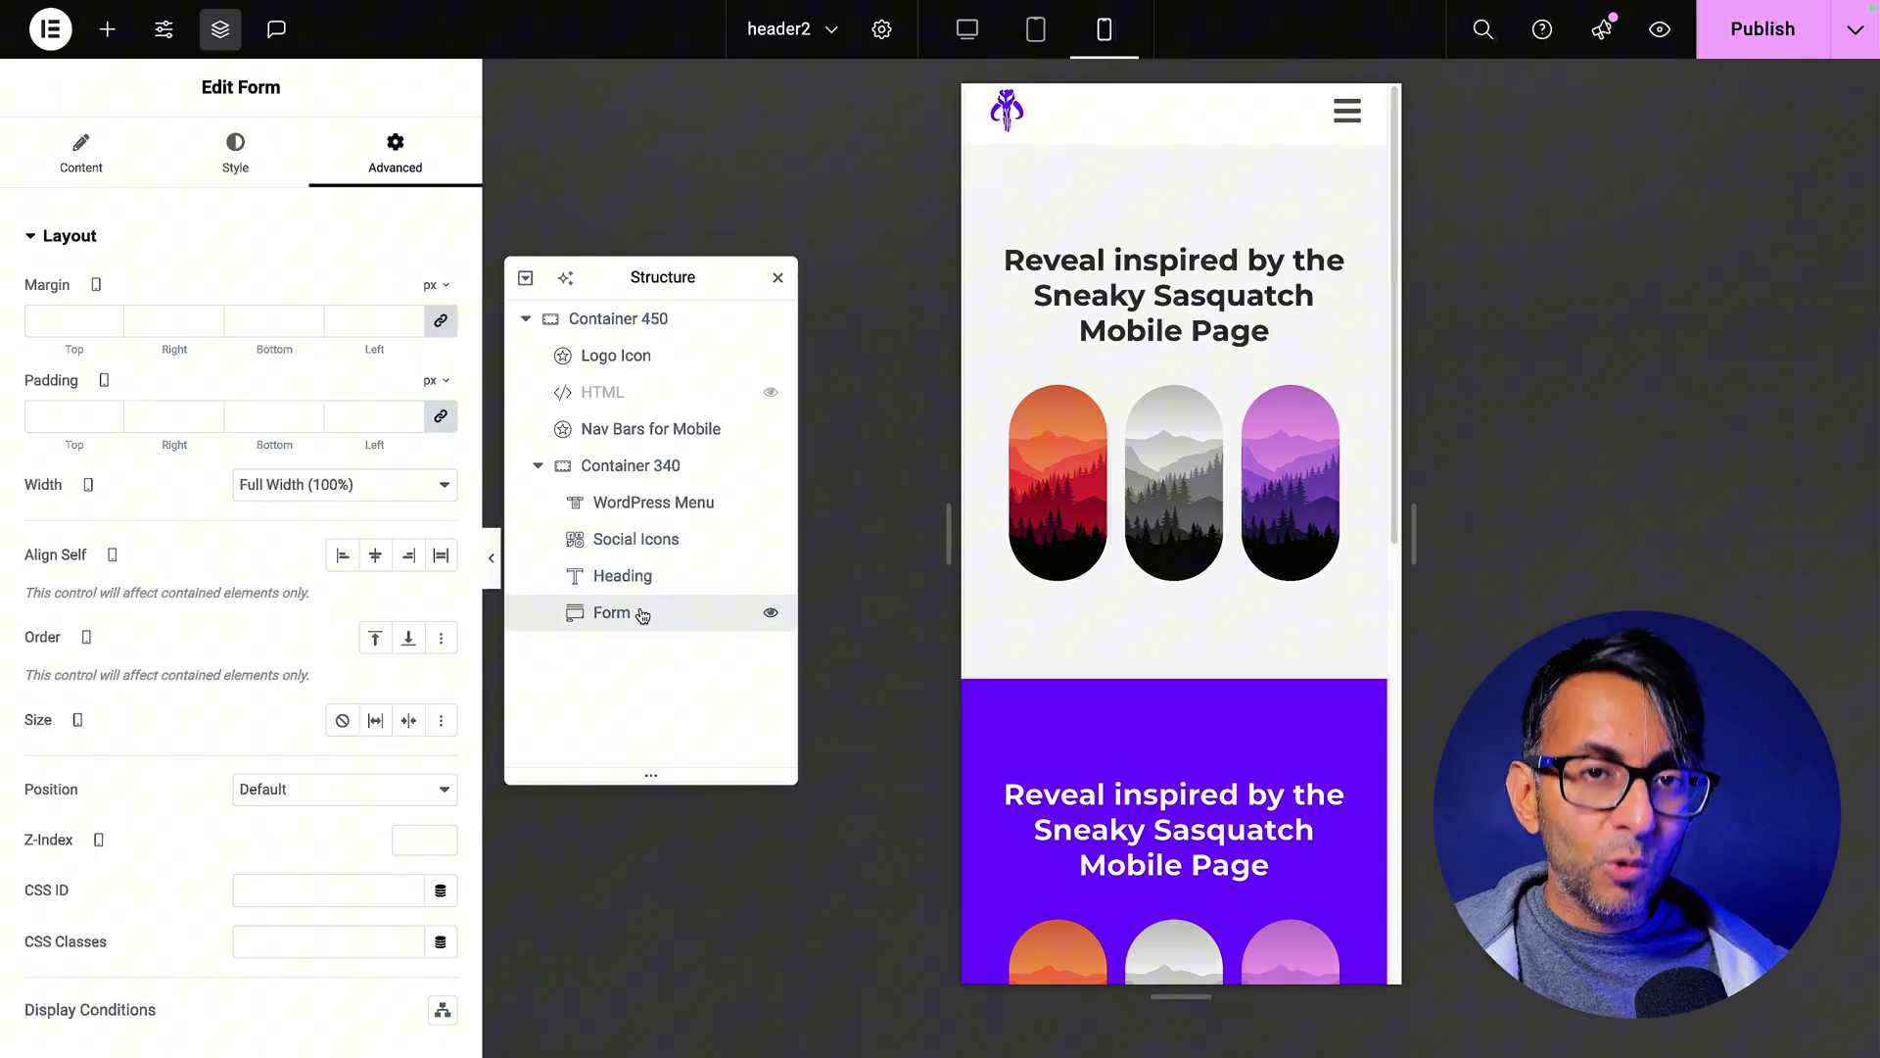
left_click(689, 518)
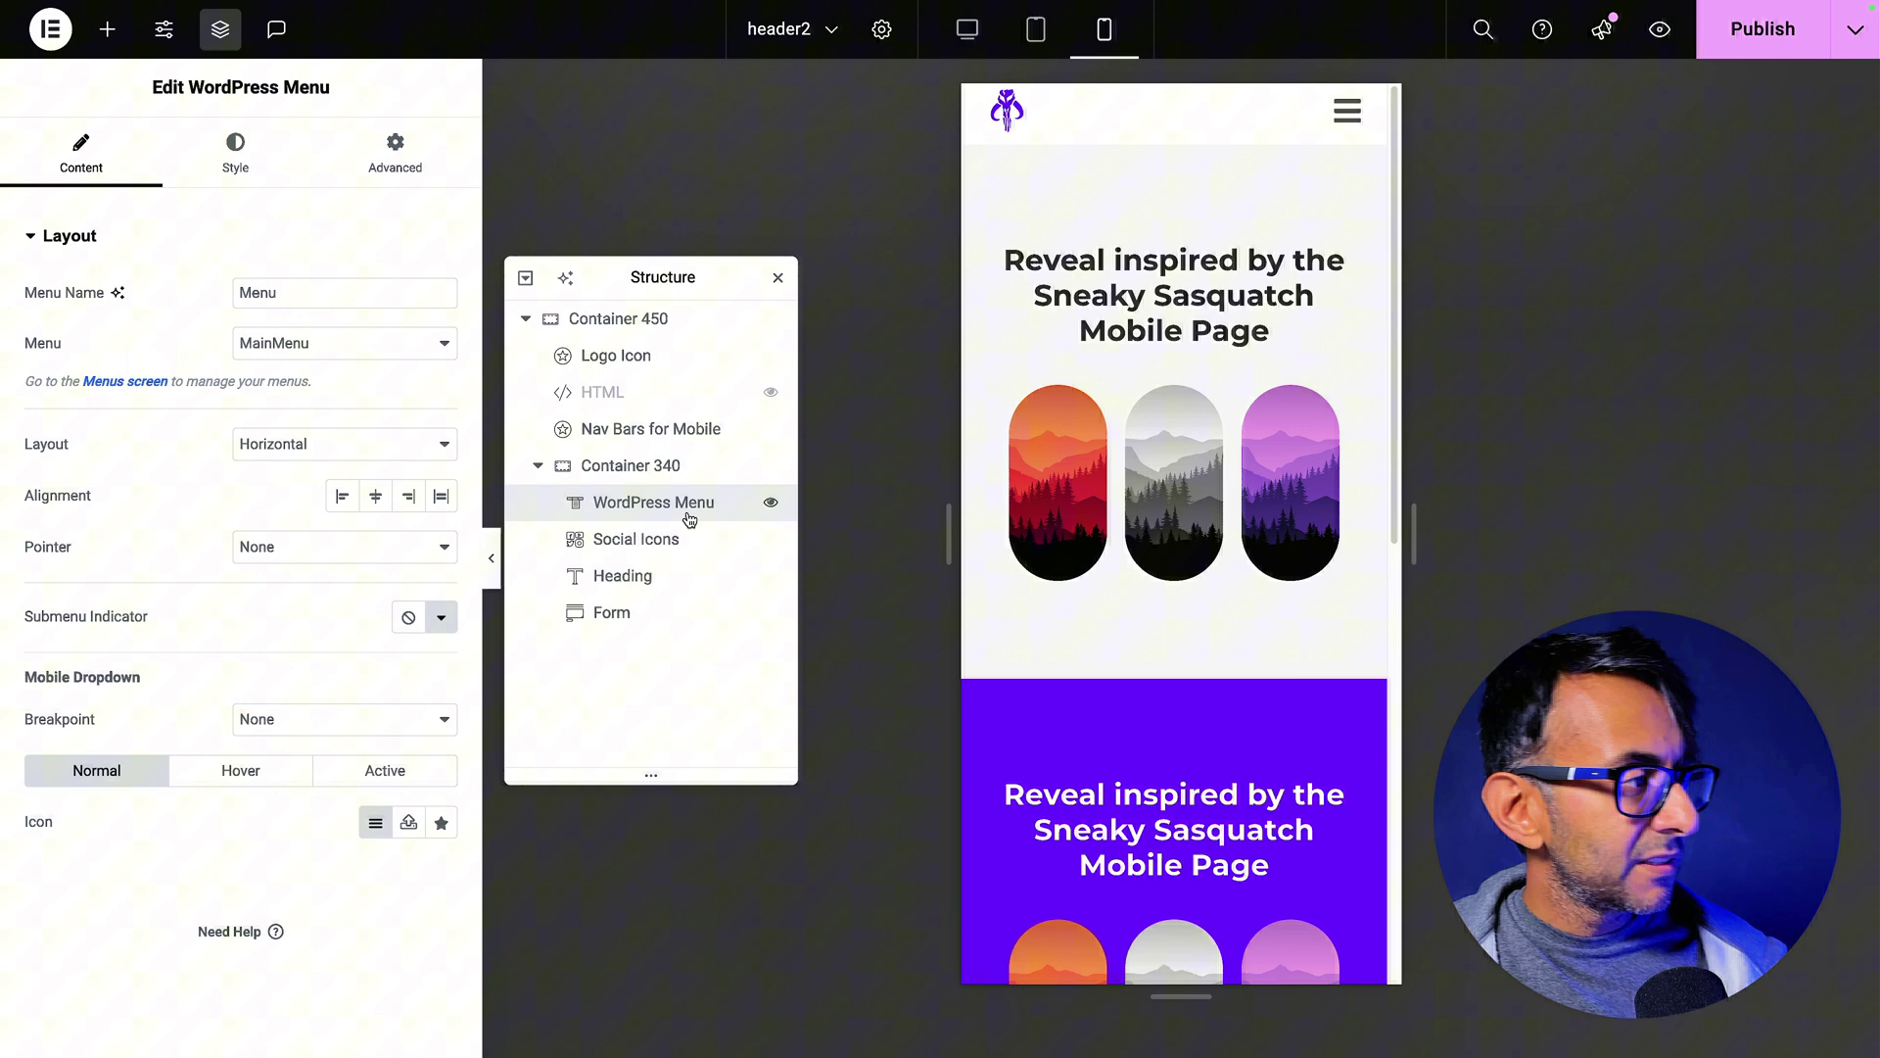
- Compare the header in Desktop, Tablet Portrait and Mobile Portrait previews
left_click(968, 32)
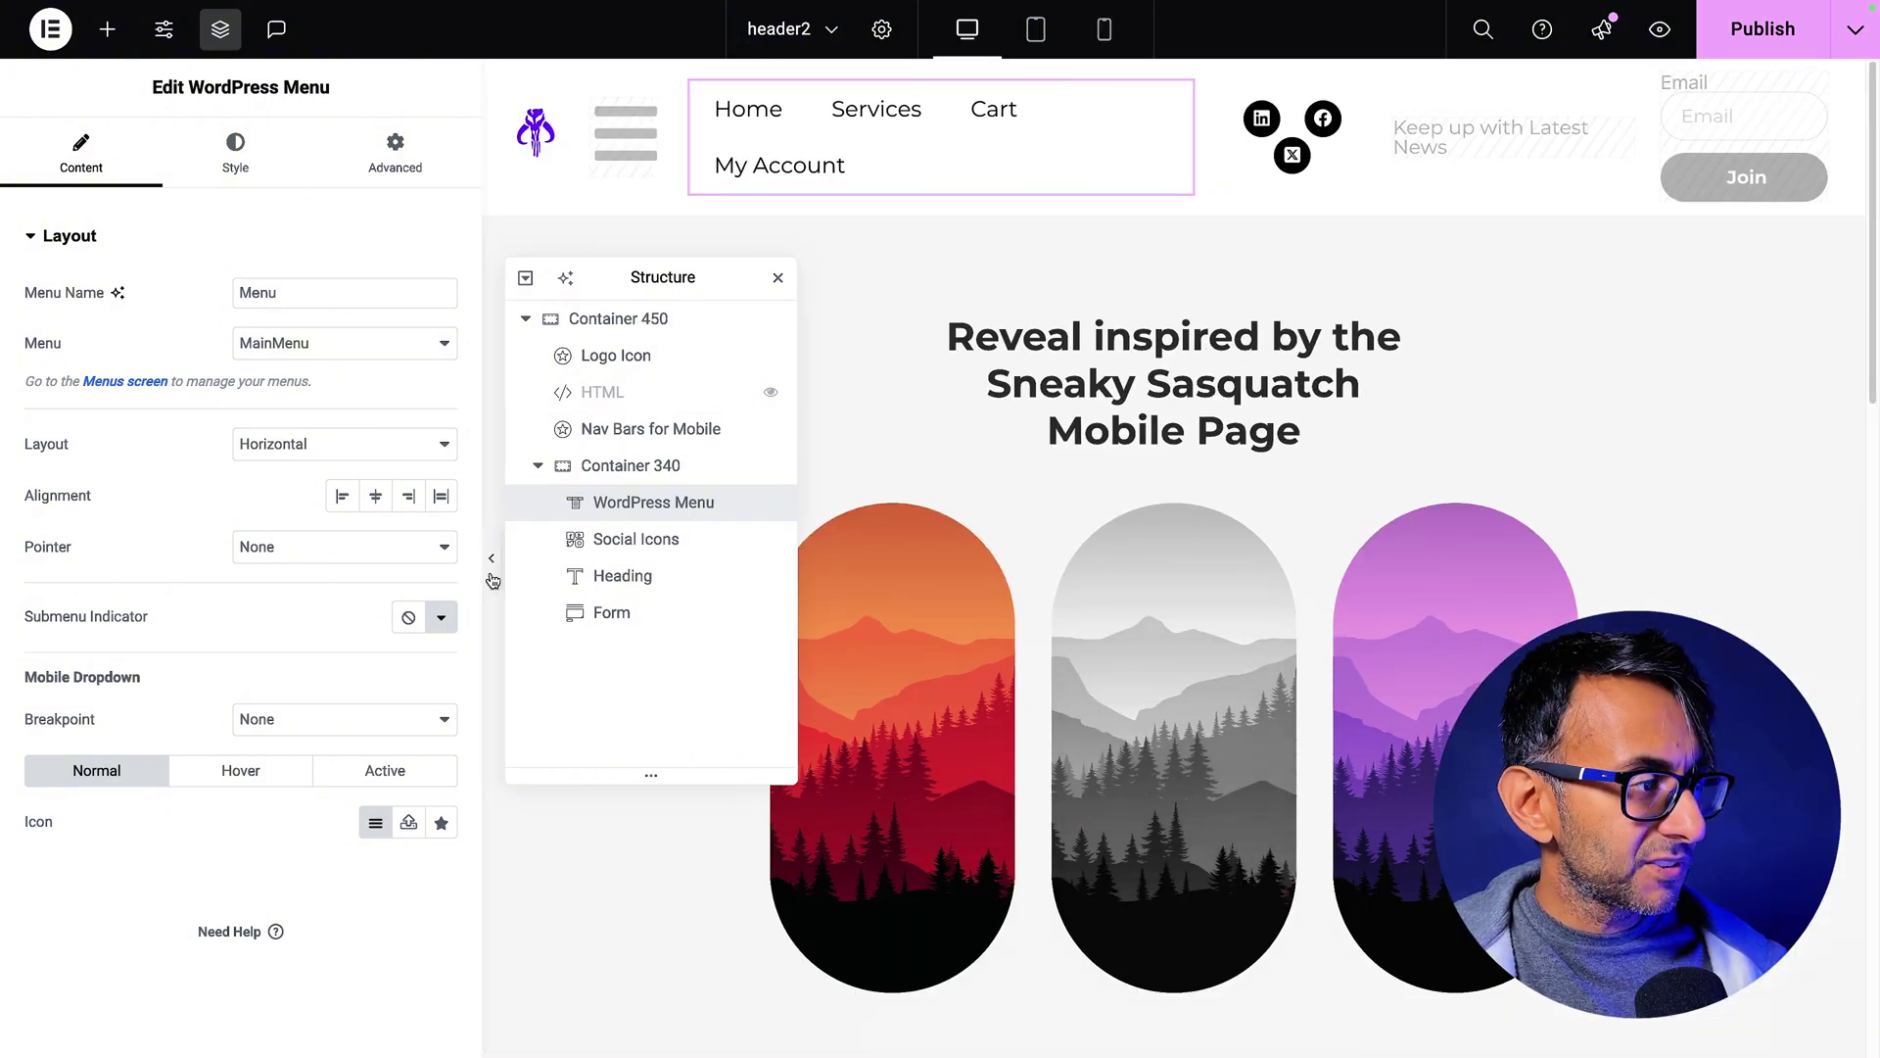
left_click(491, 559)
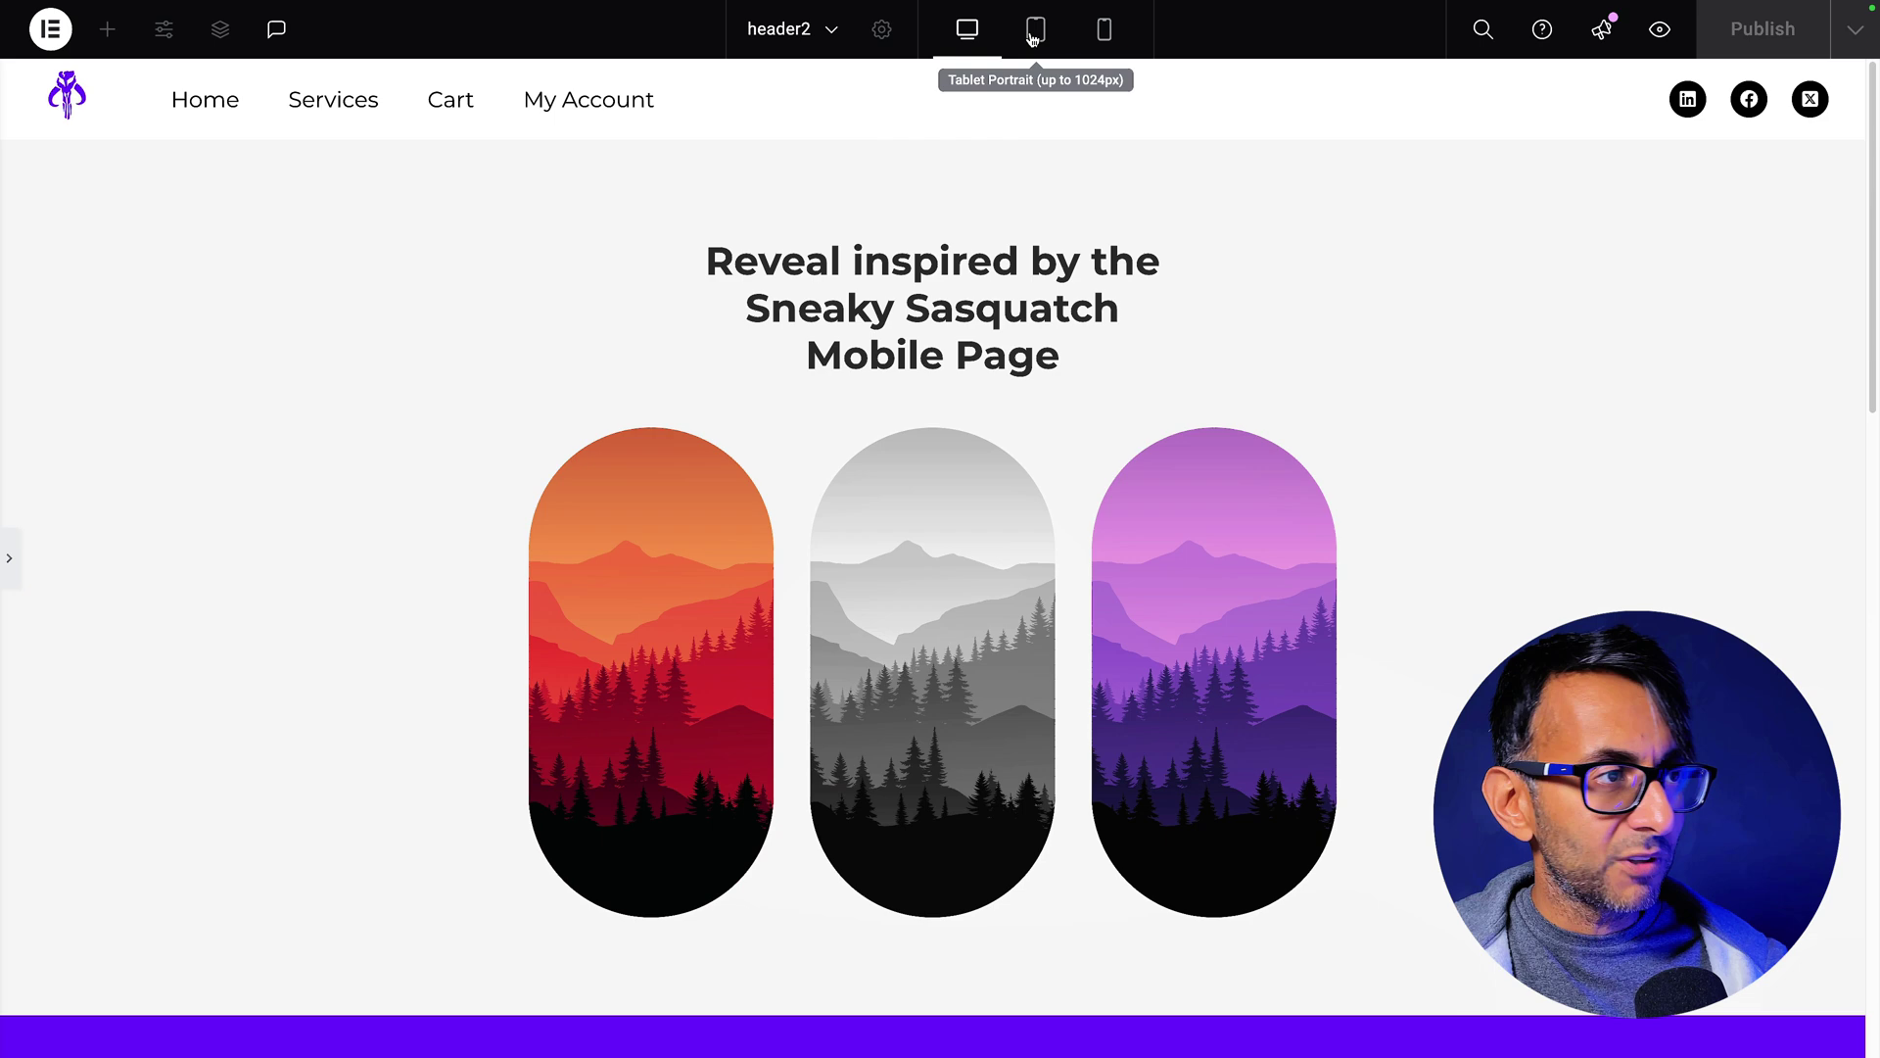
left_click(1034, 36)
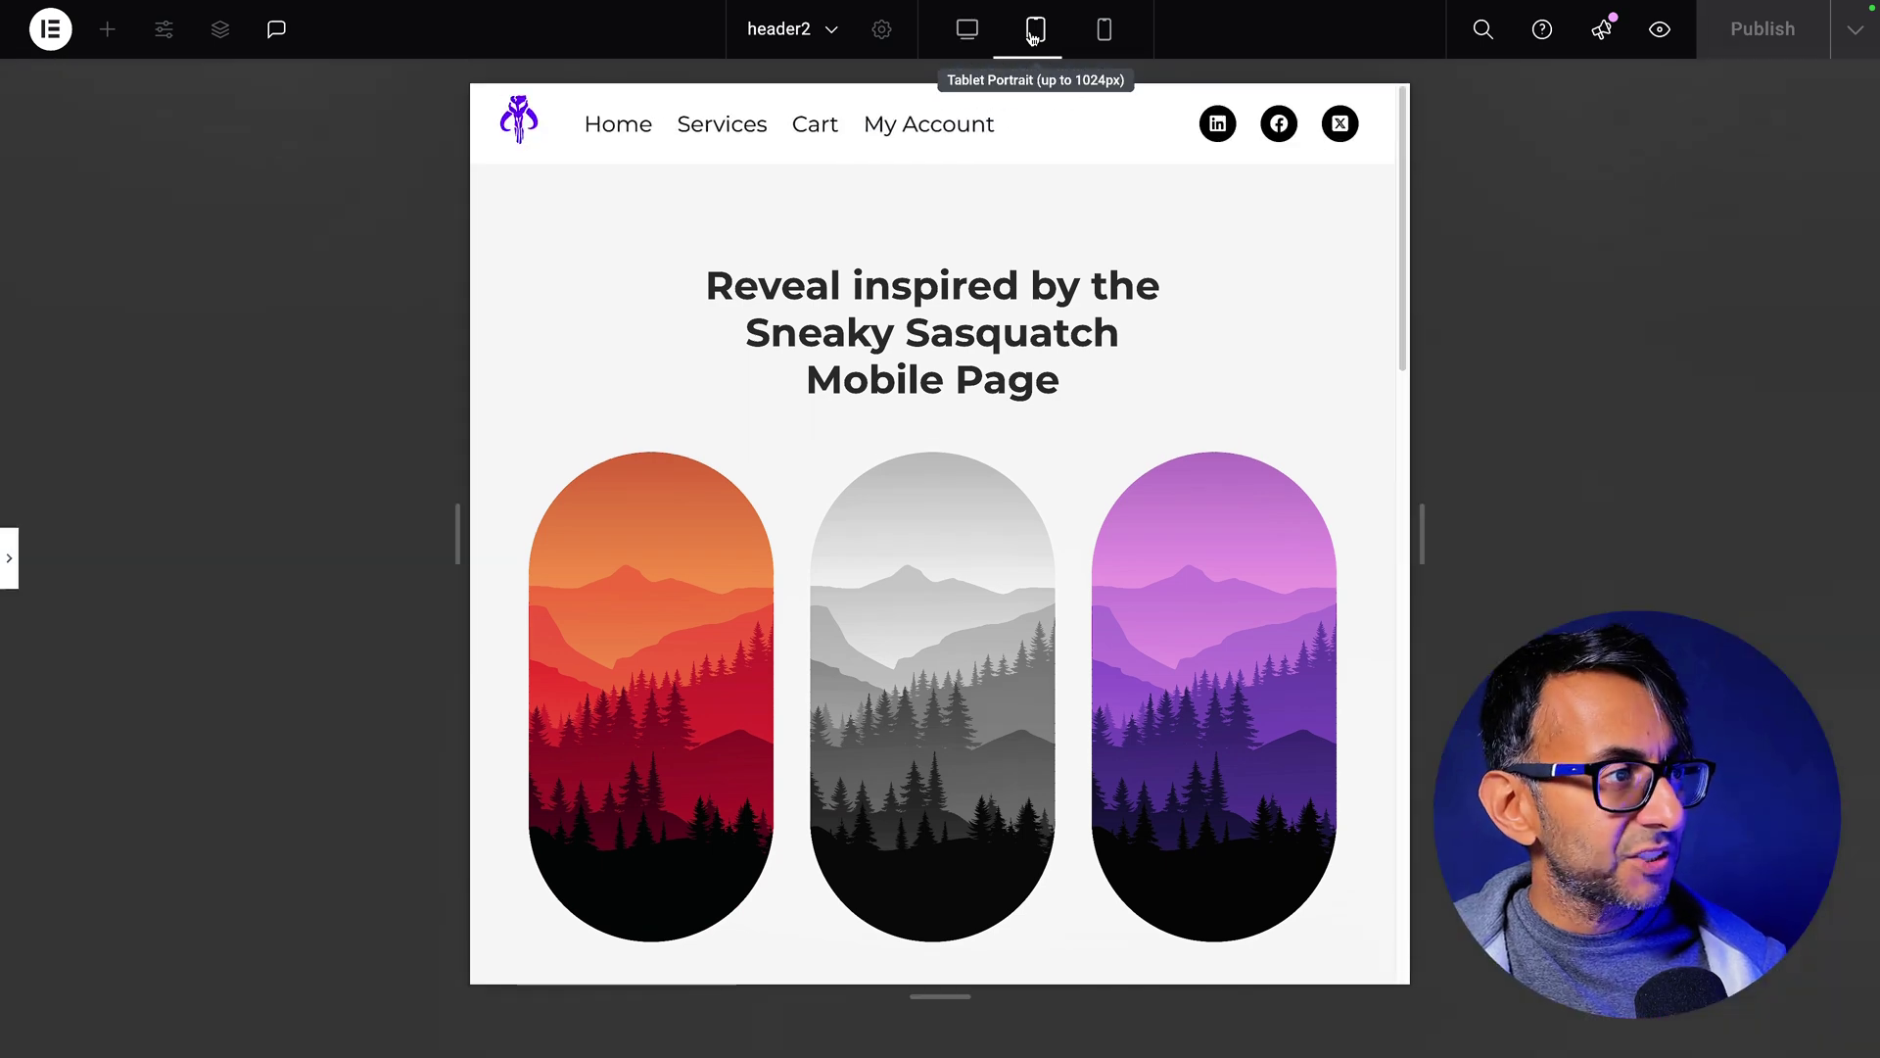
left_click(1103, 38)
left_click(14, 562)
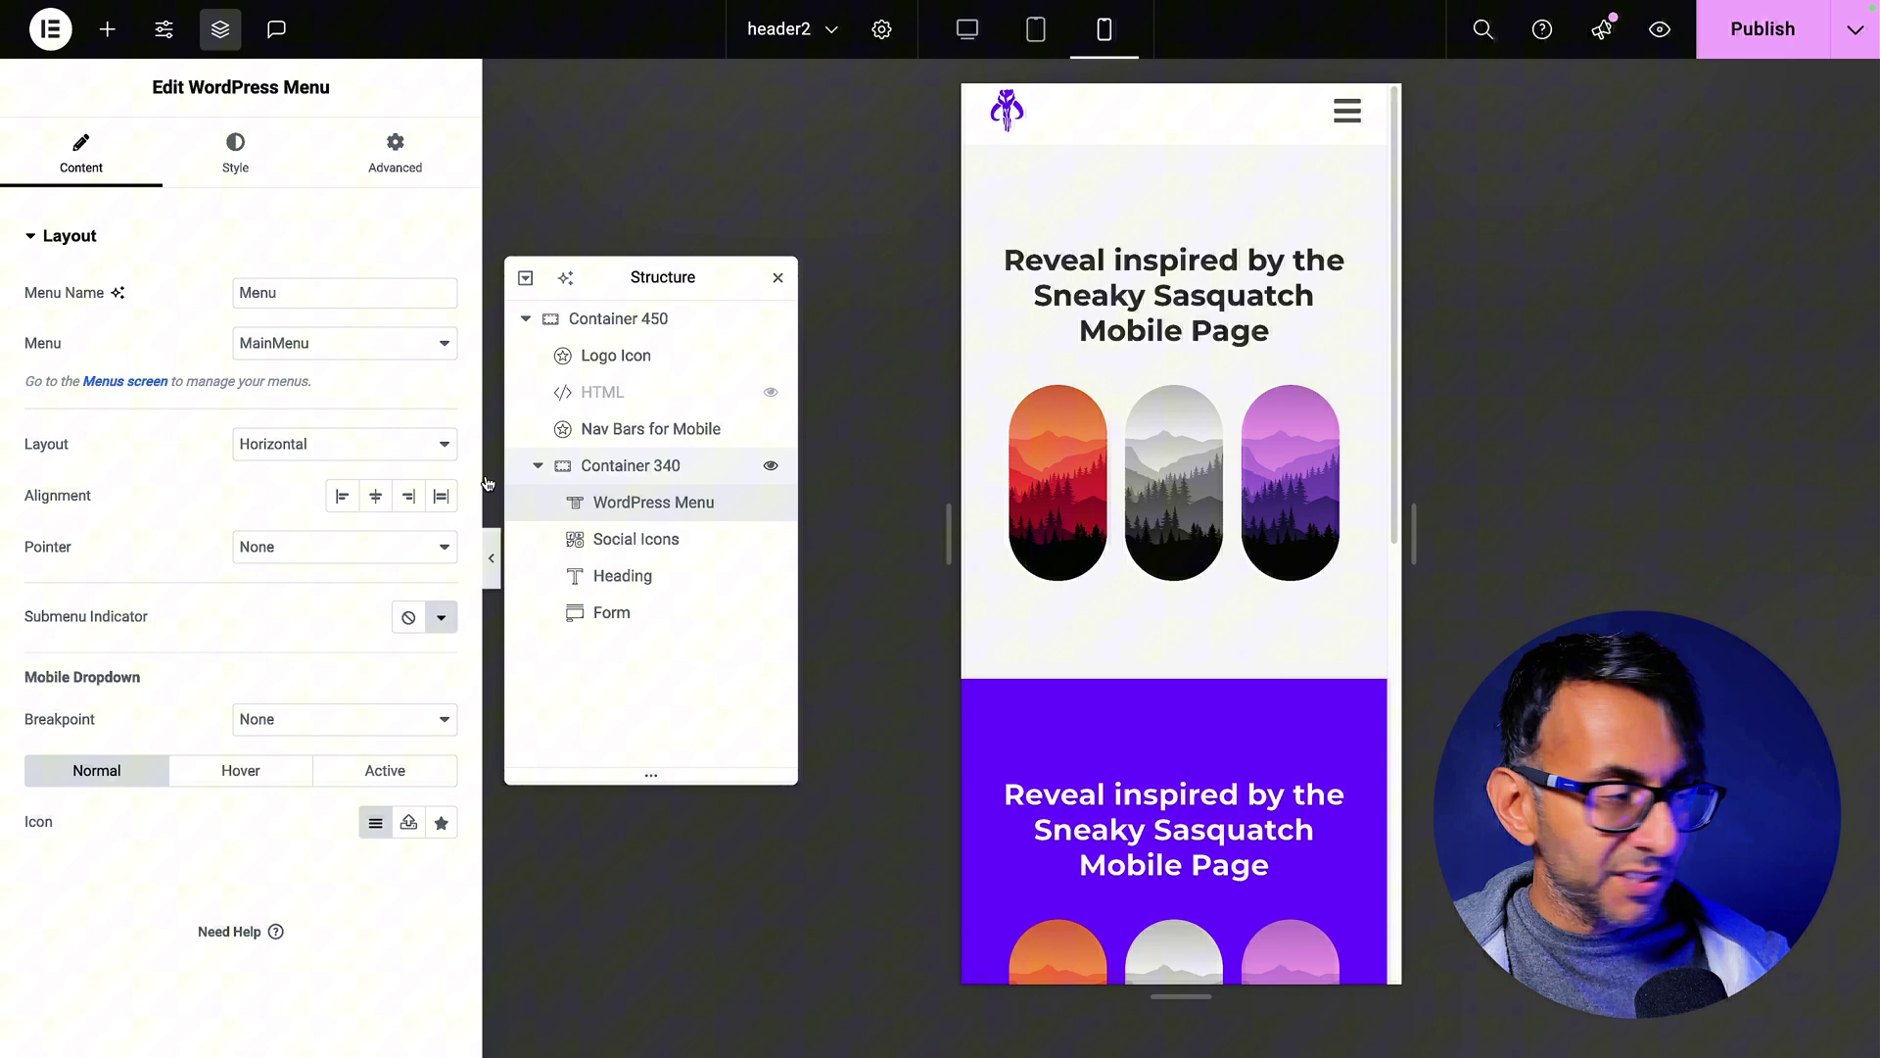
- Try the Vertical menu layout and check it in the desktop preview
left_click(310, 450)
left_click(315, 468)
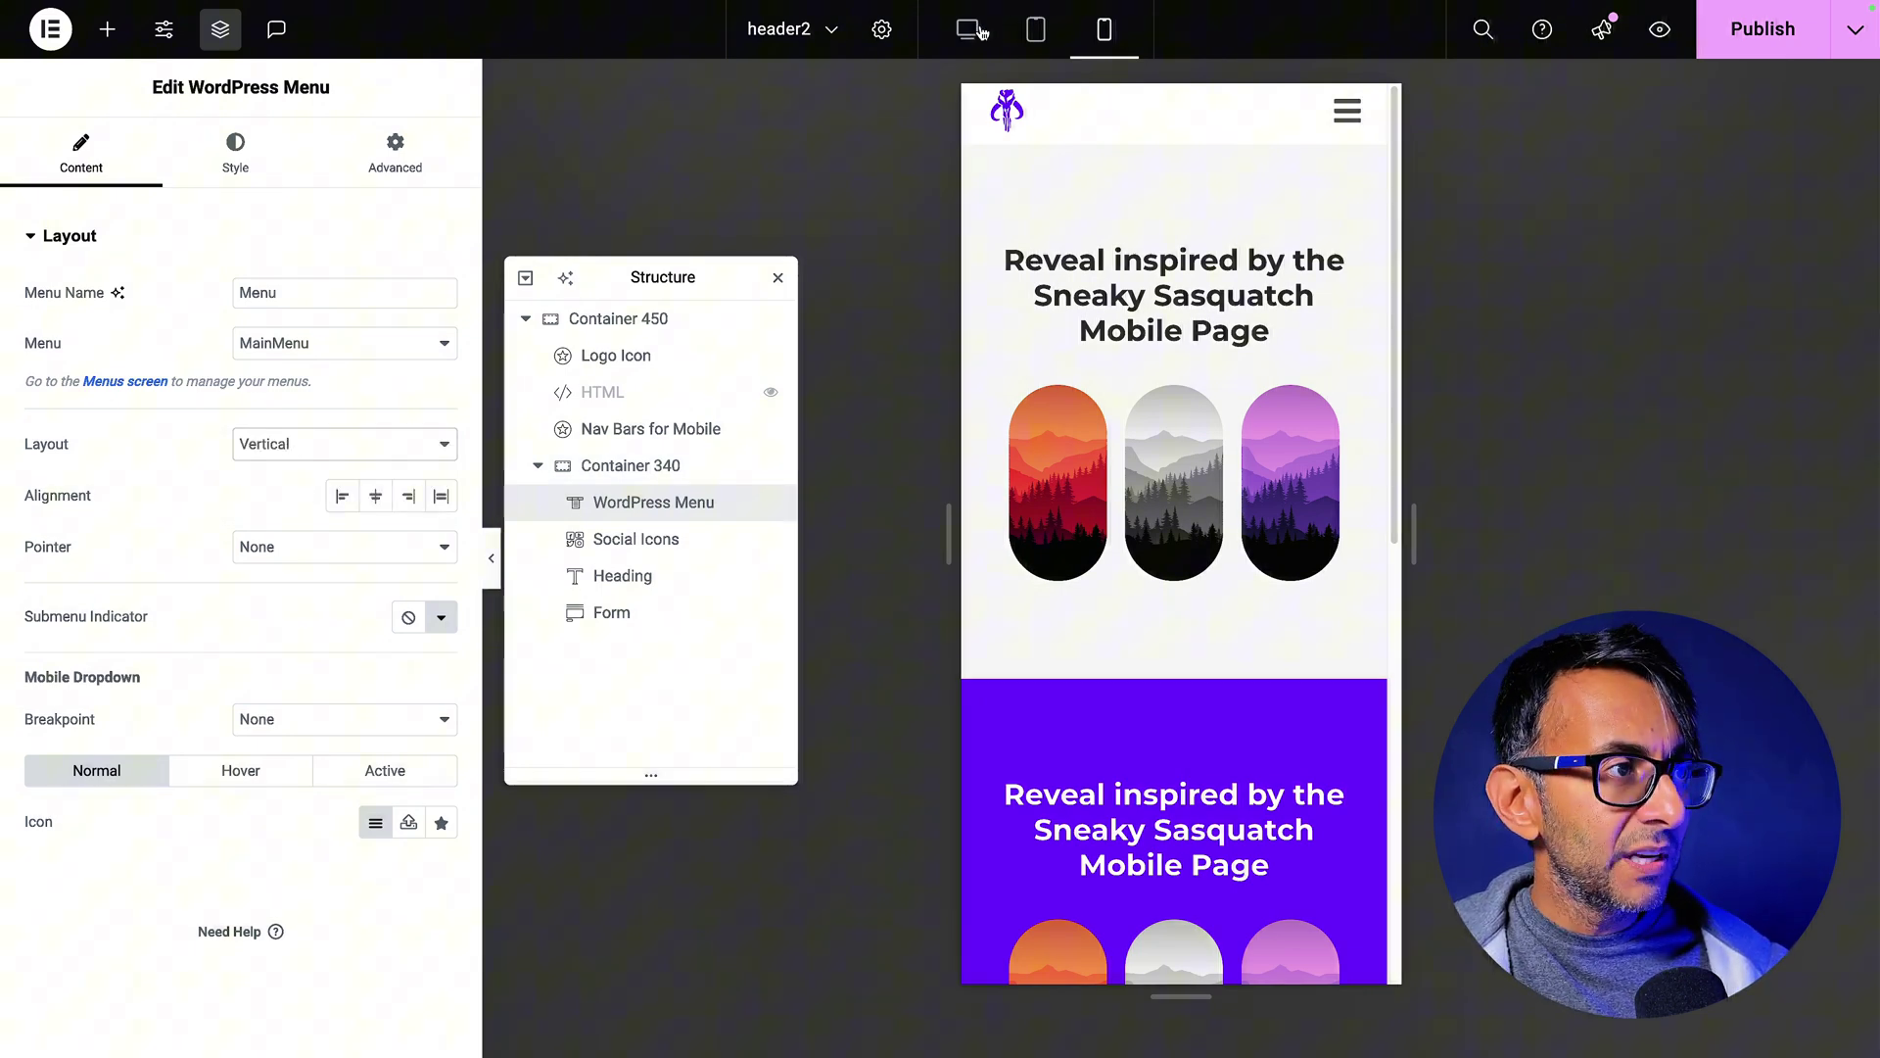
left_click(980, 31)
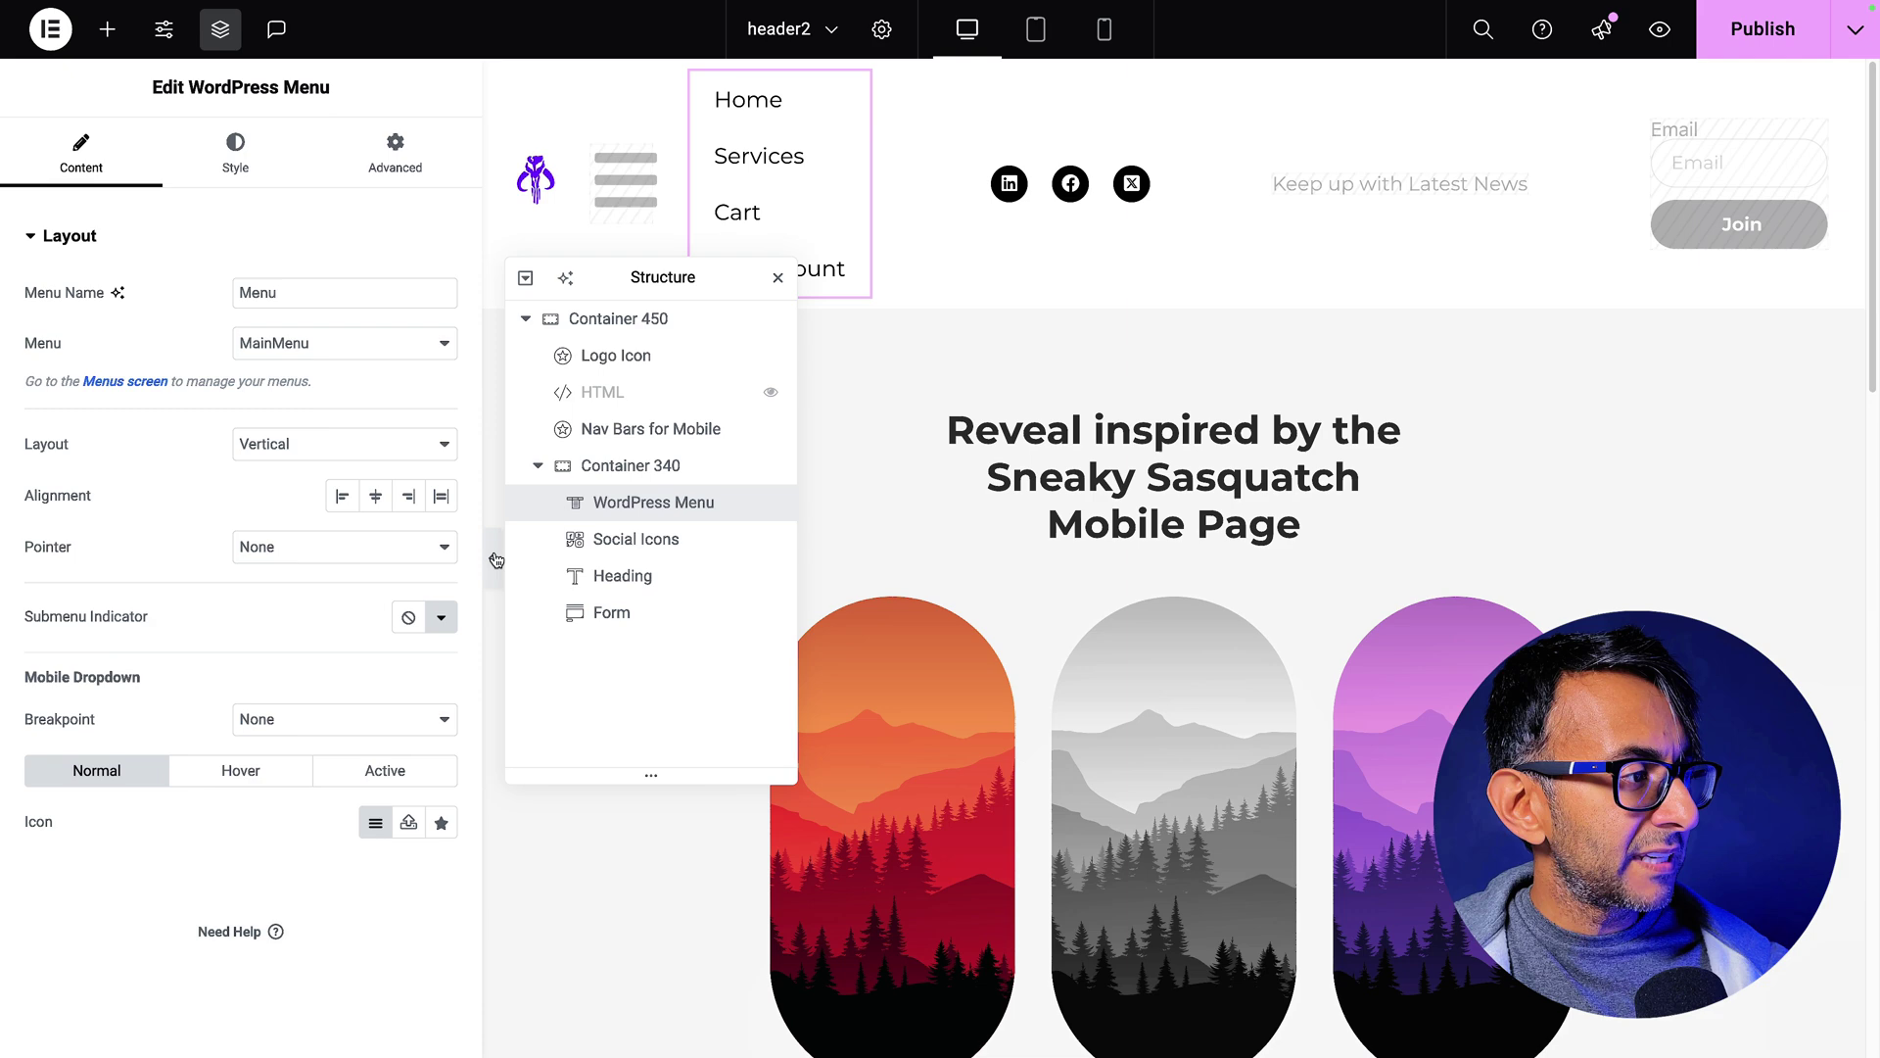
left_click(496, 559)
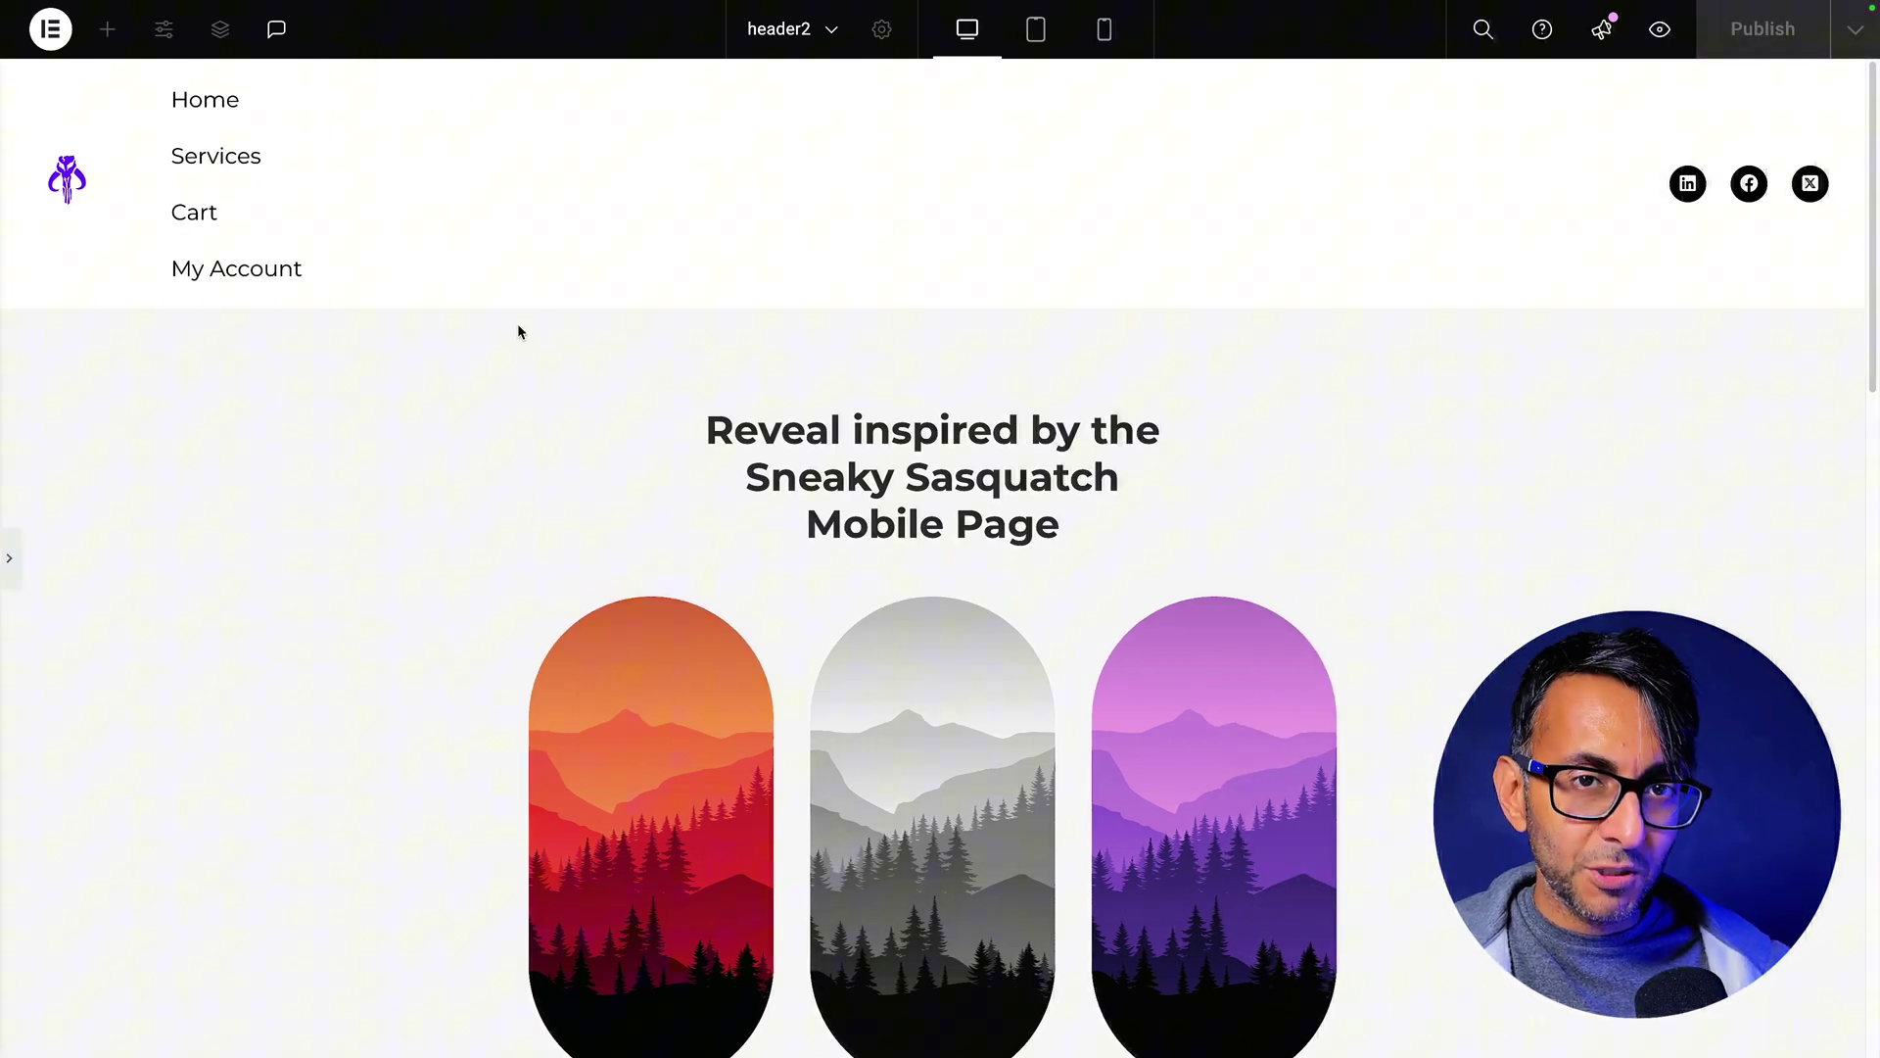
left_click(12, 571)
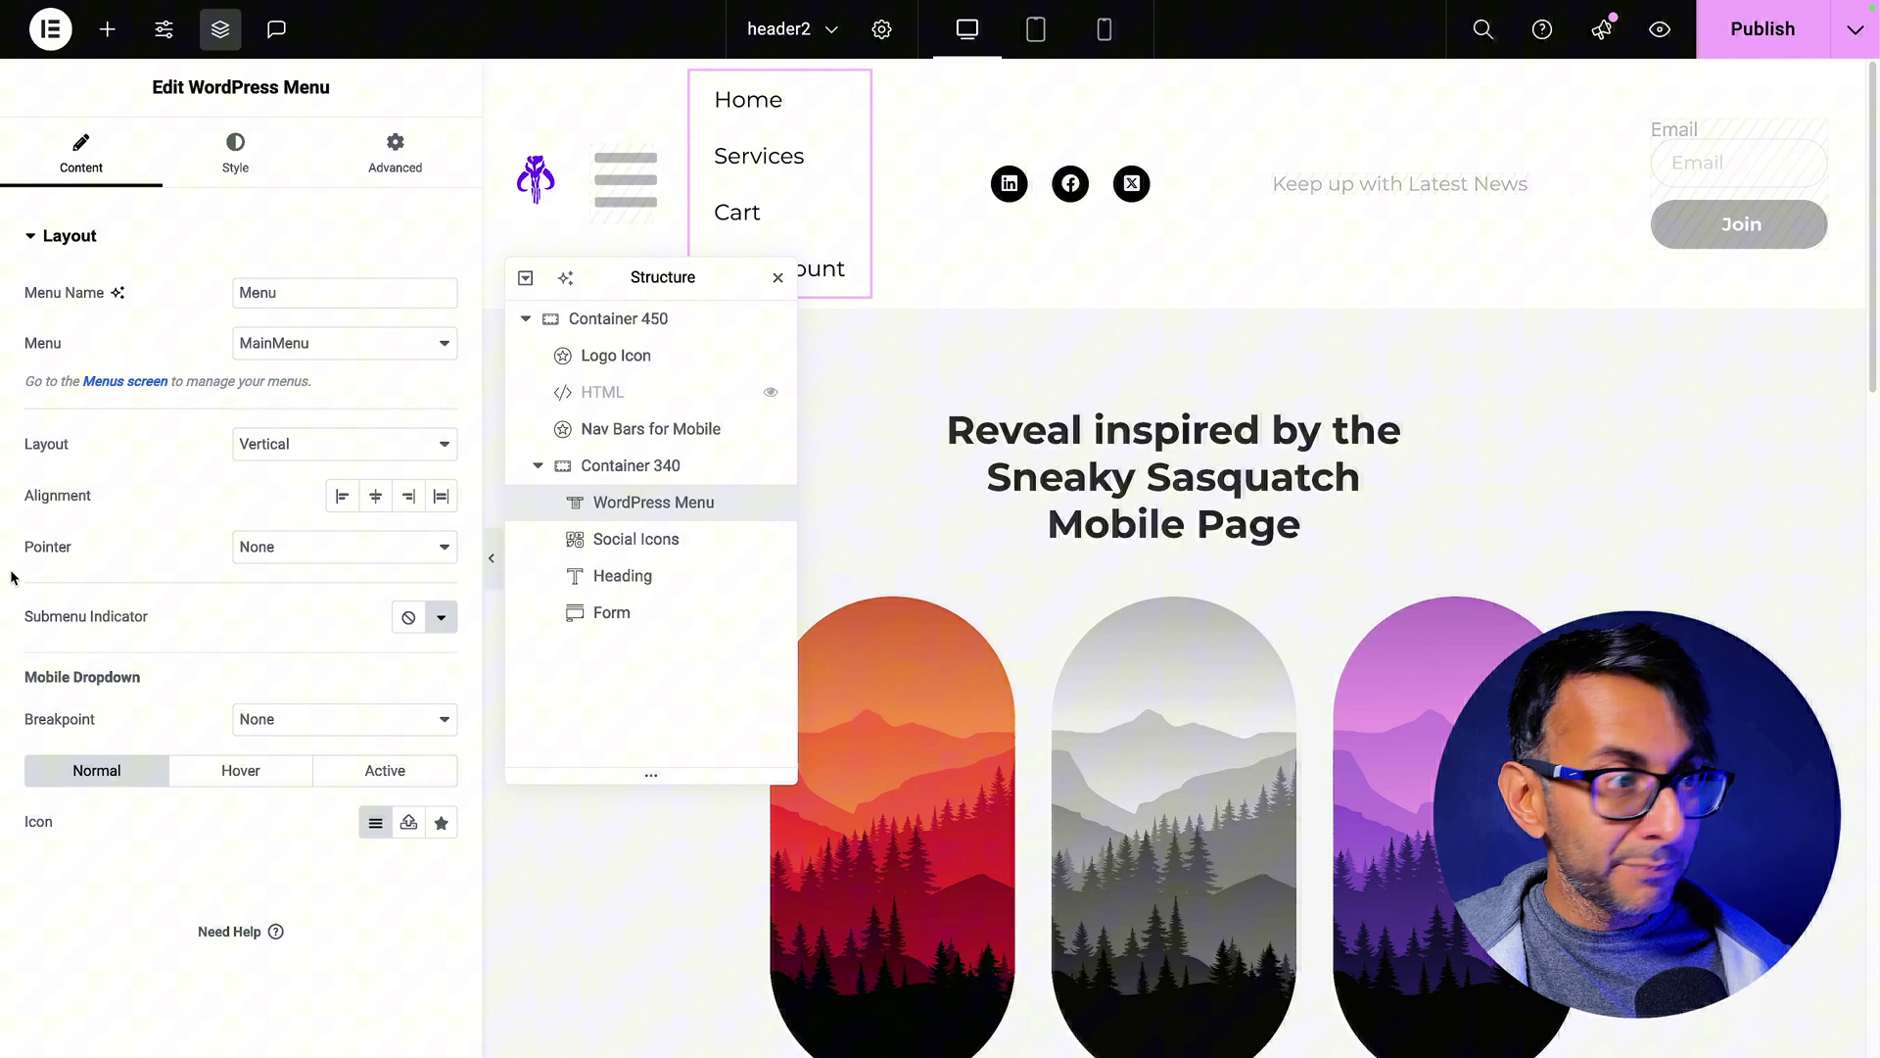
- Set the WordPress Menu layout back to Horizontal and return to mobile view
left_click(275, 444)
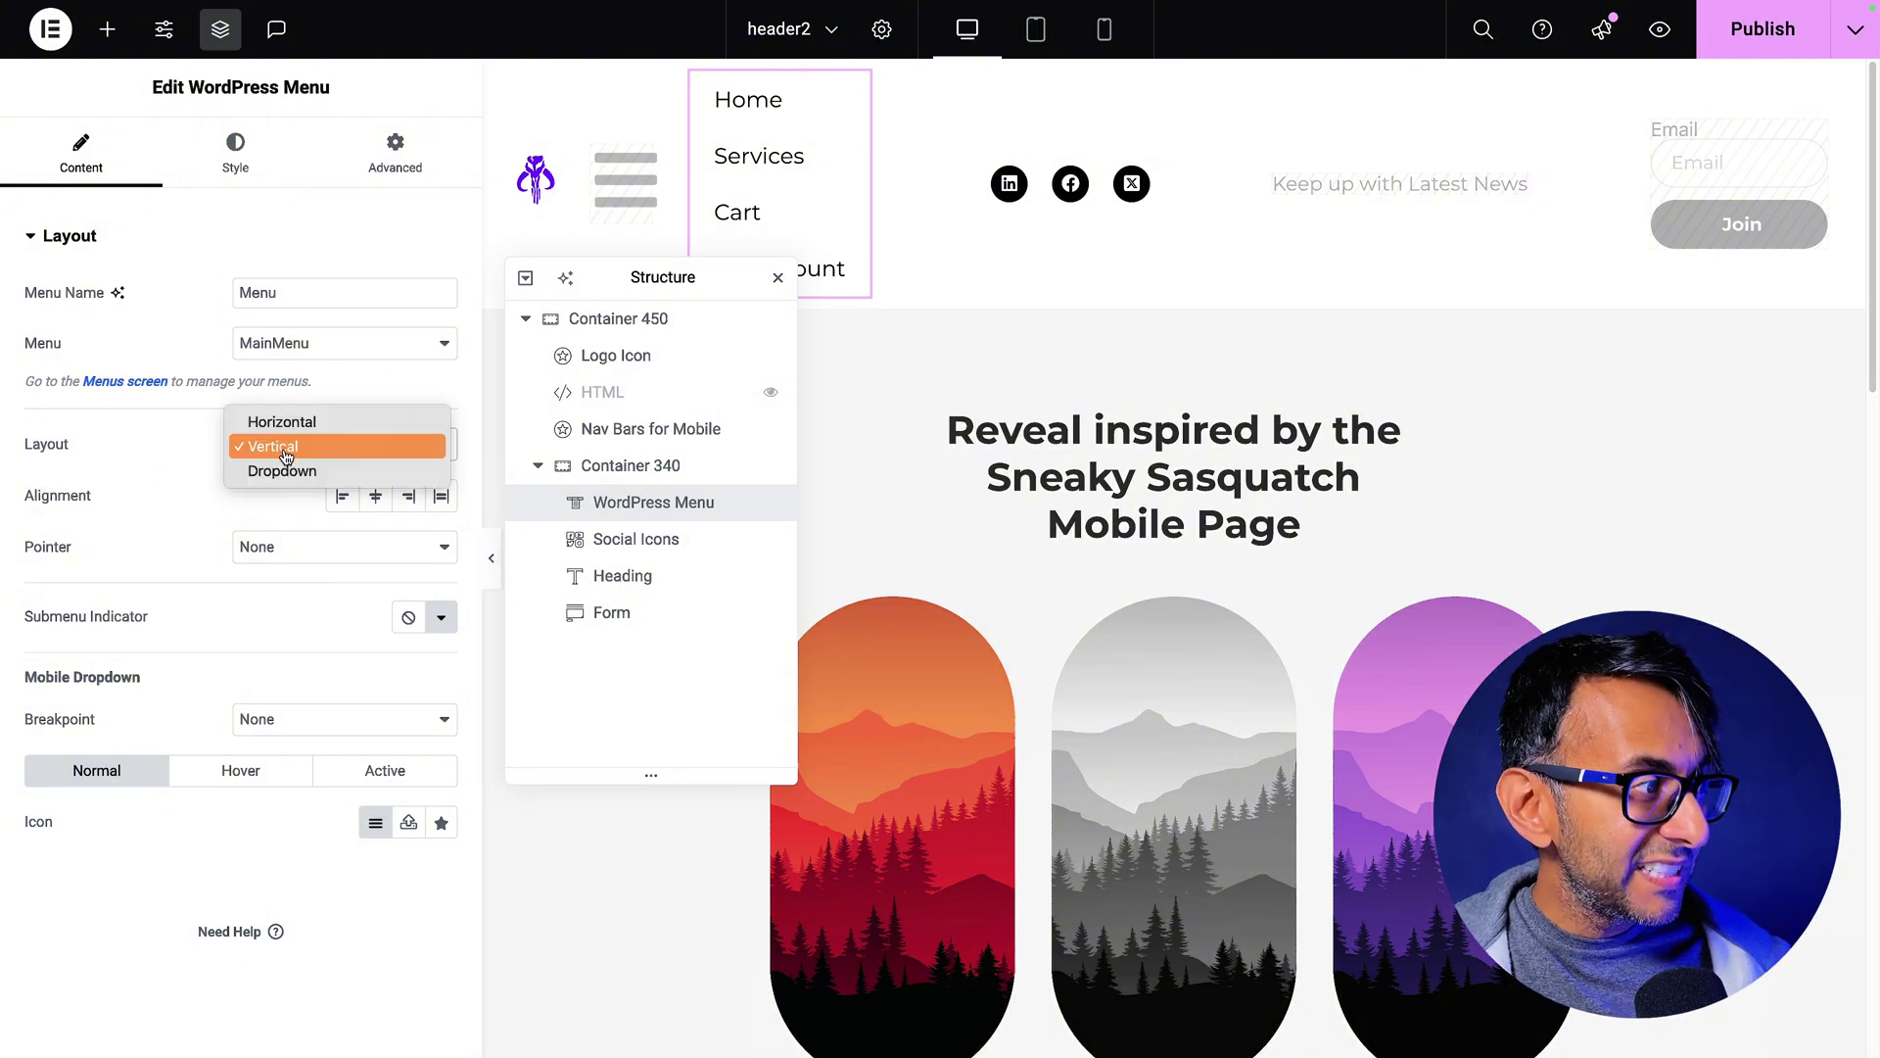
left_click(293, 417)
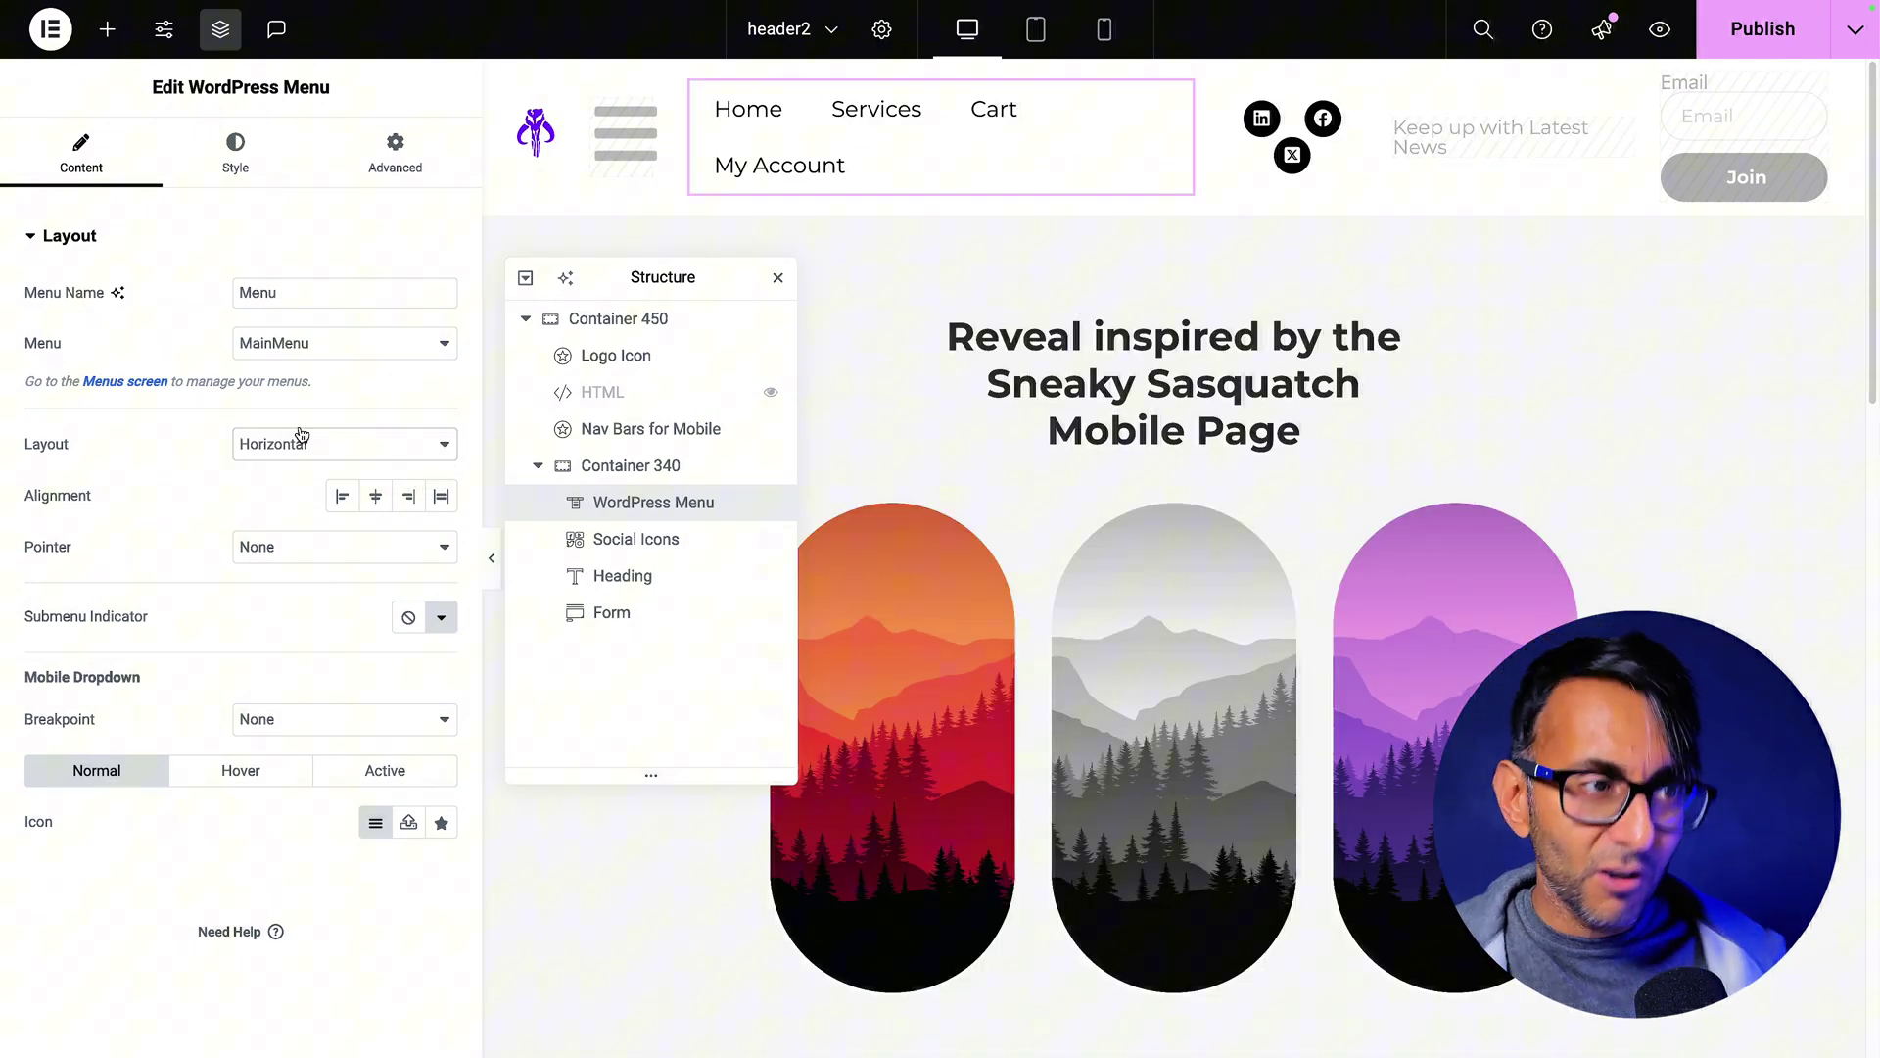
key("ctrl+shift+m")
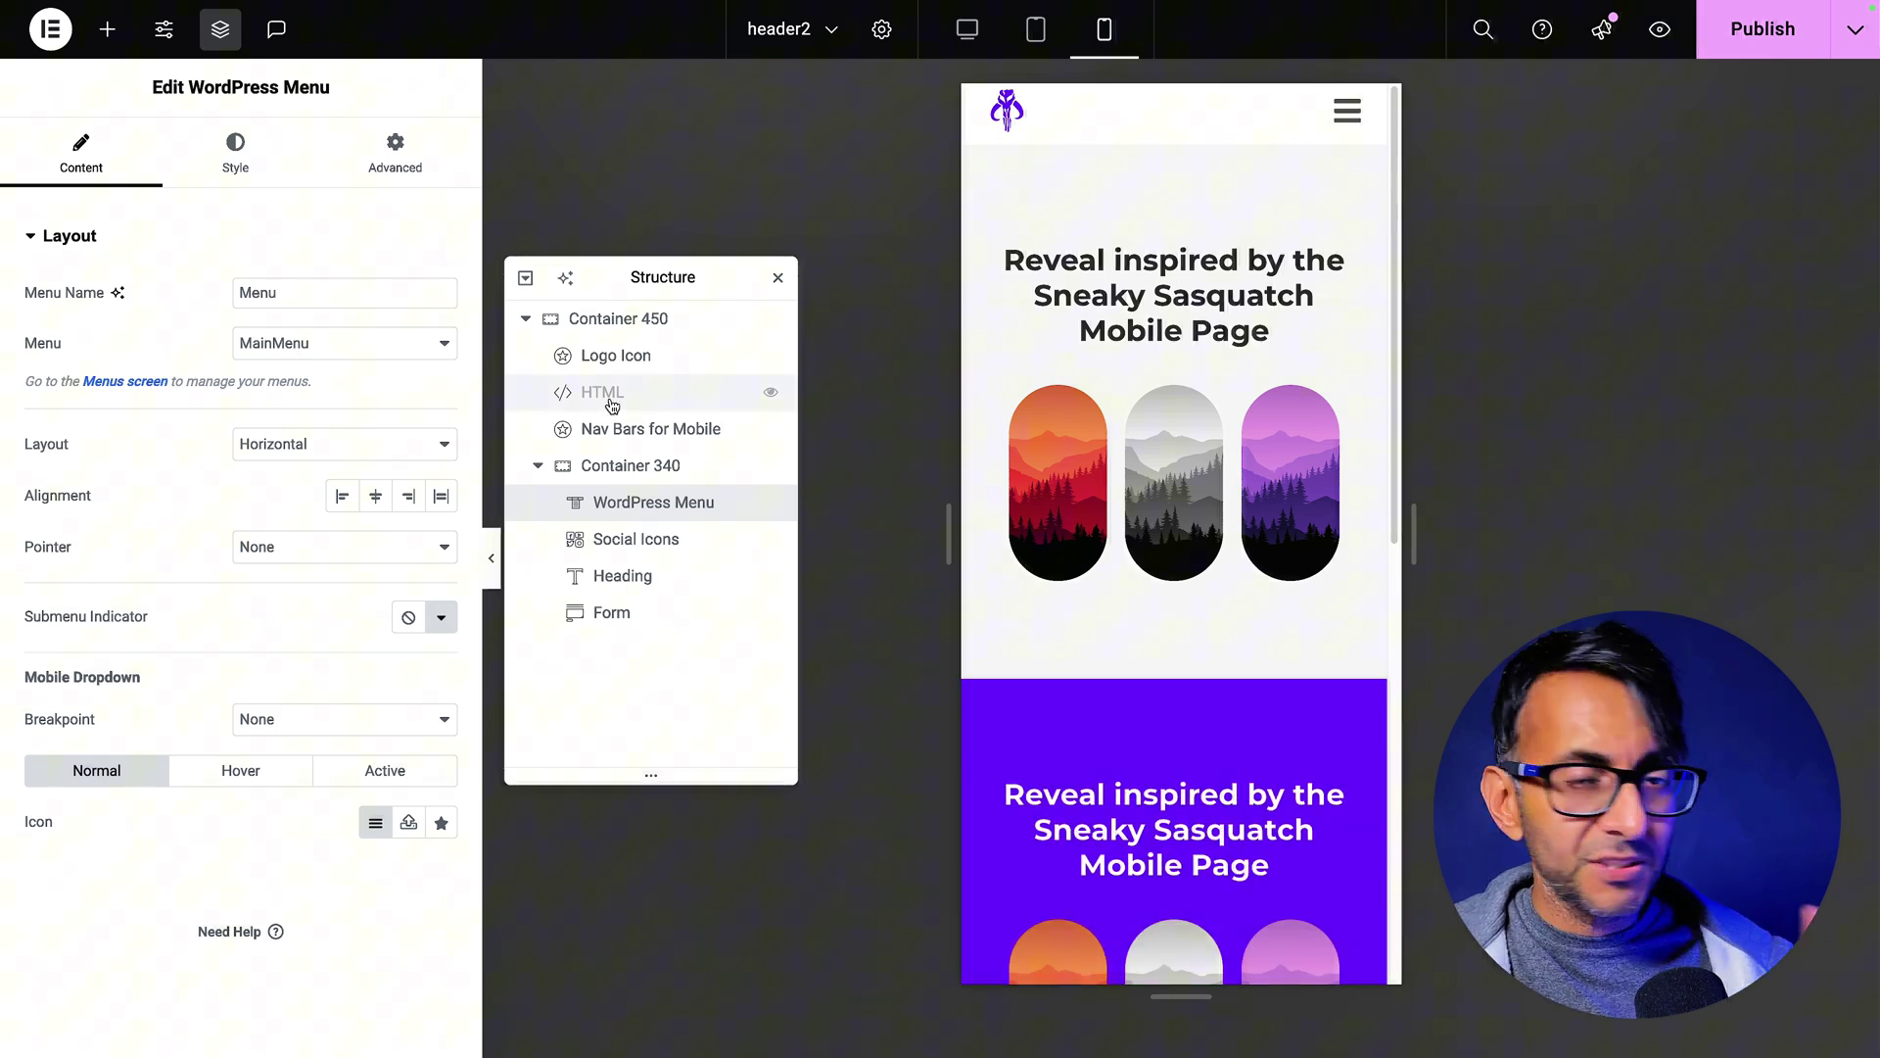
- Unhide the header's HTML widget, open its code and delete the rule stacking the menu vertically
left_click(771, 391)
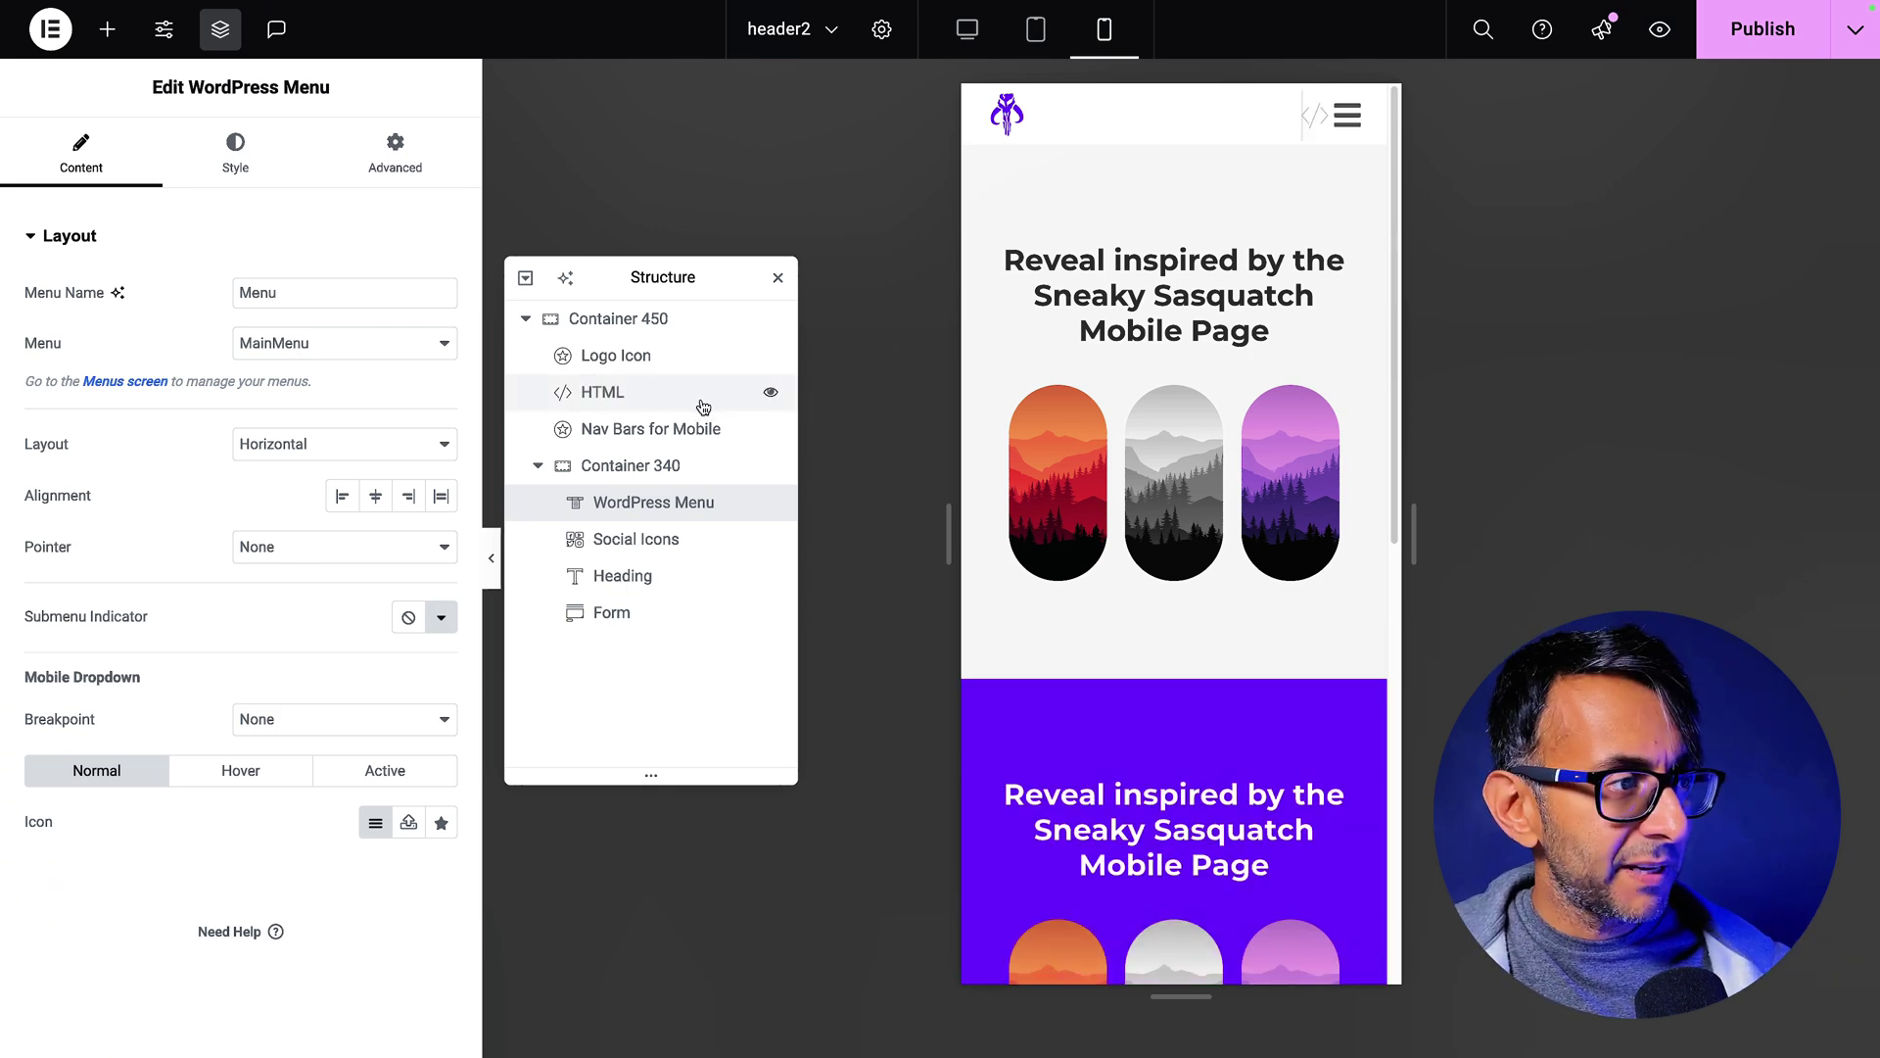
left_click(605, 394)
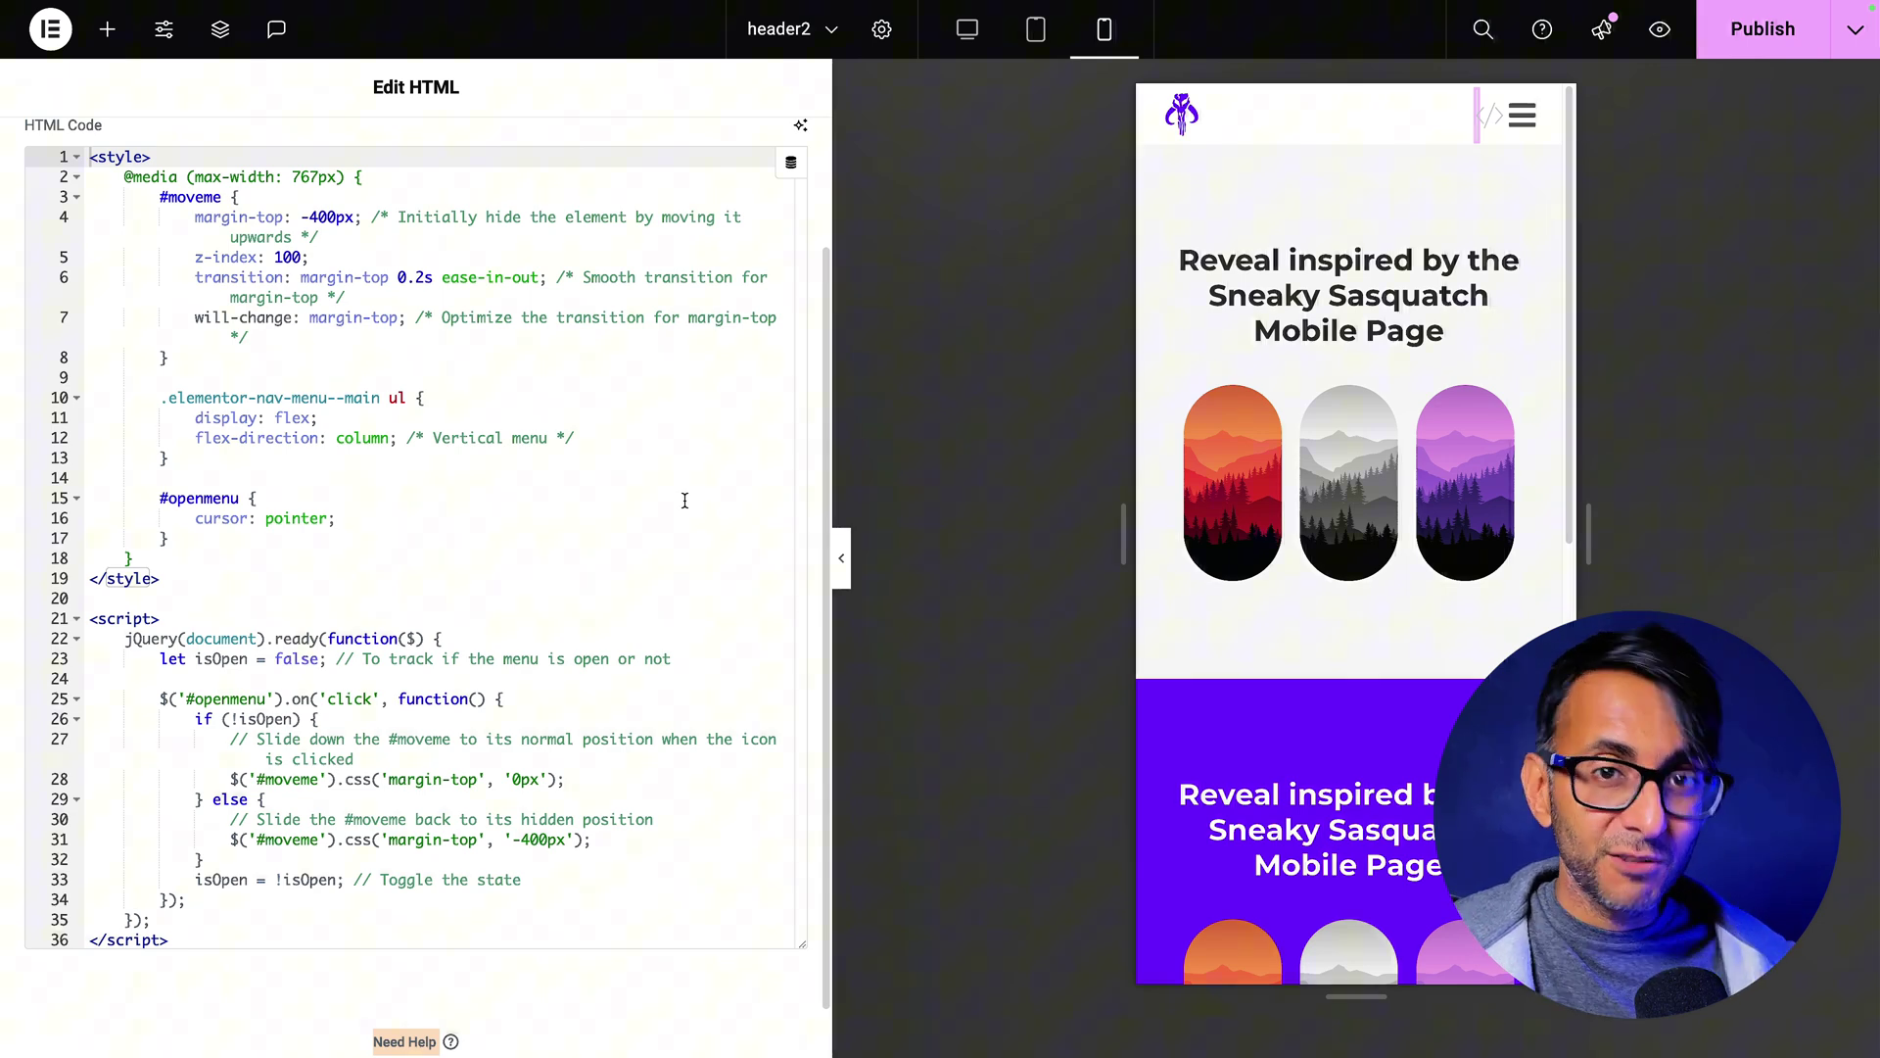
left_click_drag(578, 437, 156, 397)
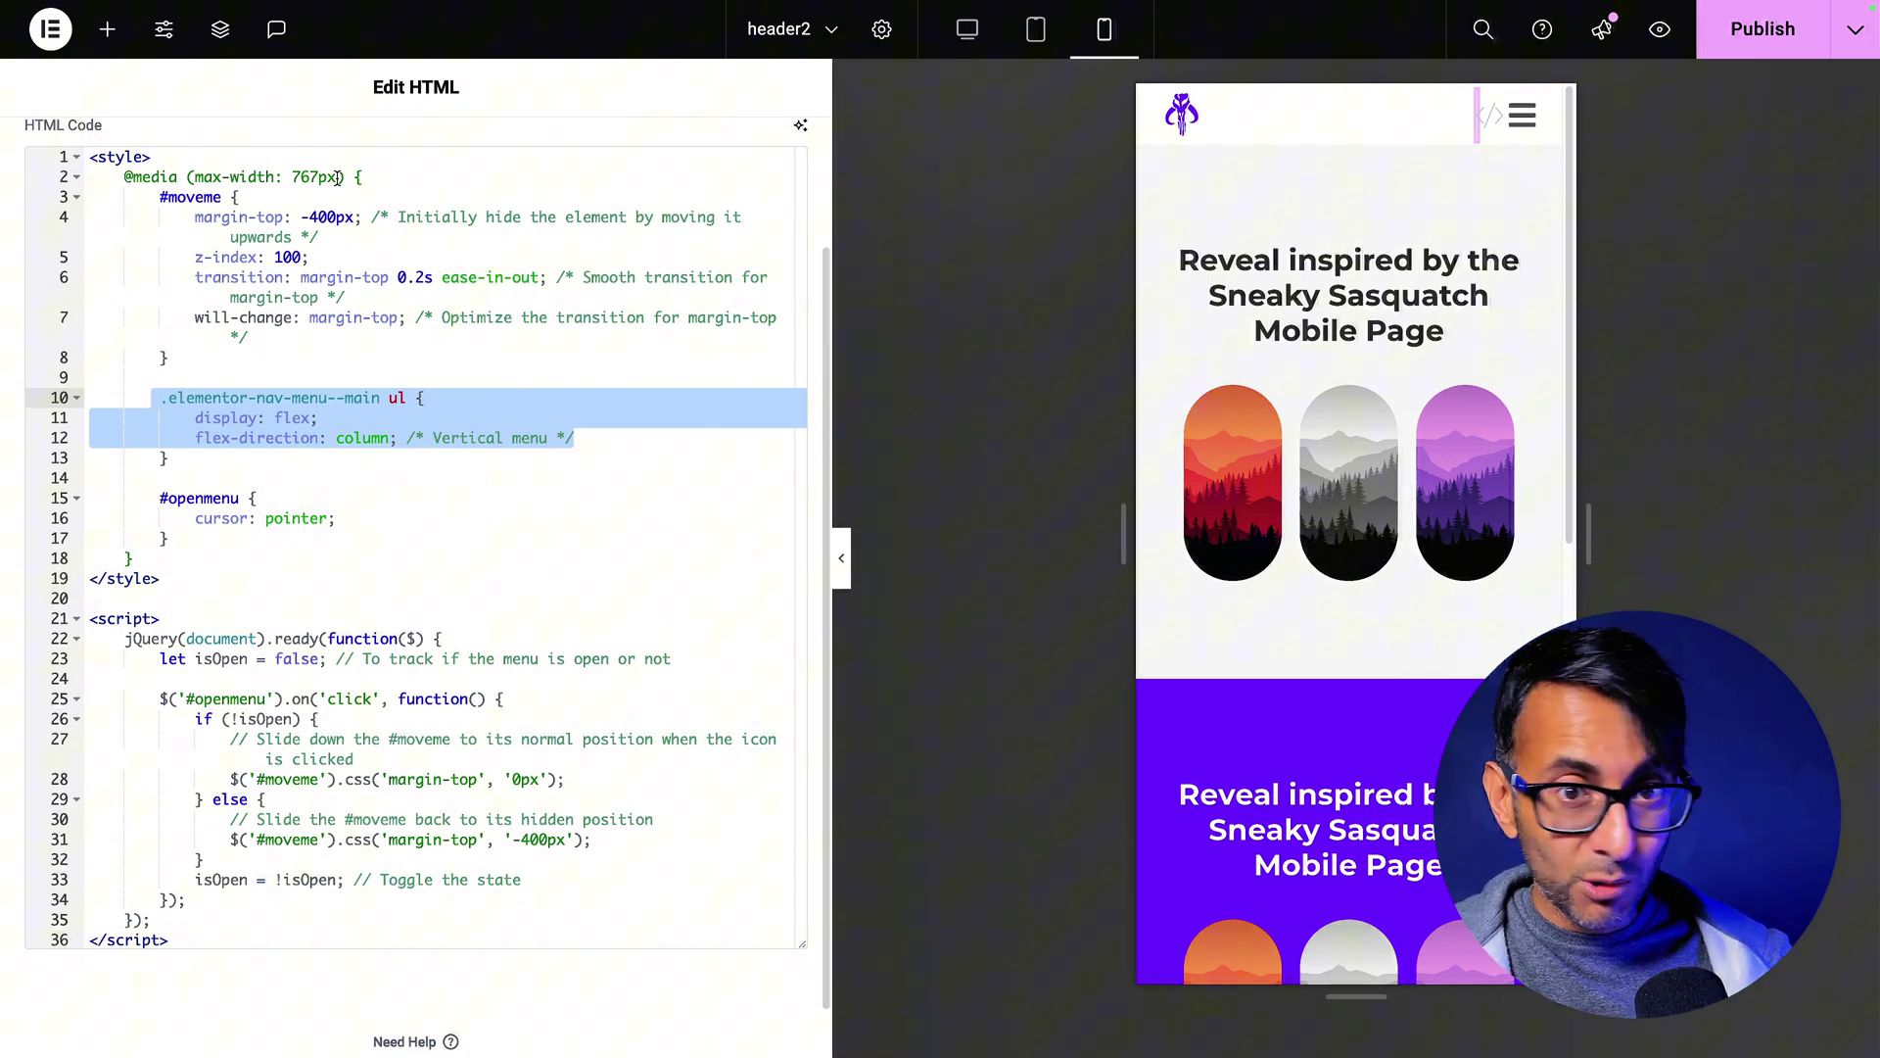
left_click(196, 537)
left_click(195, 217)
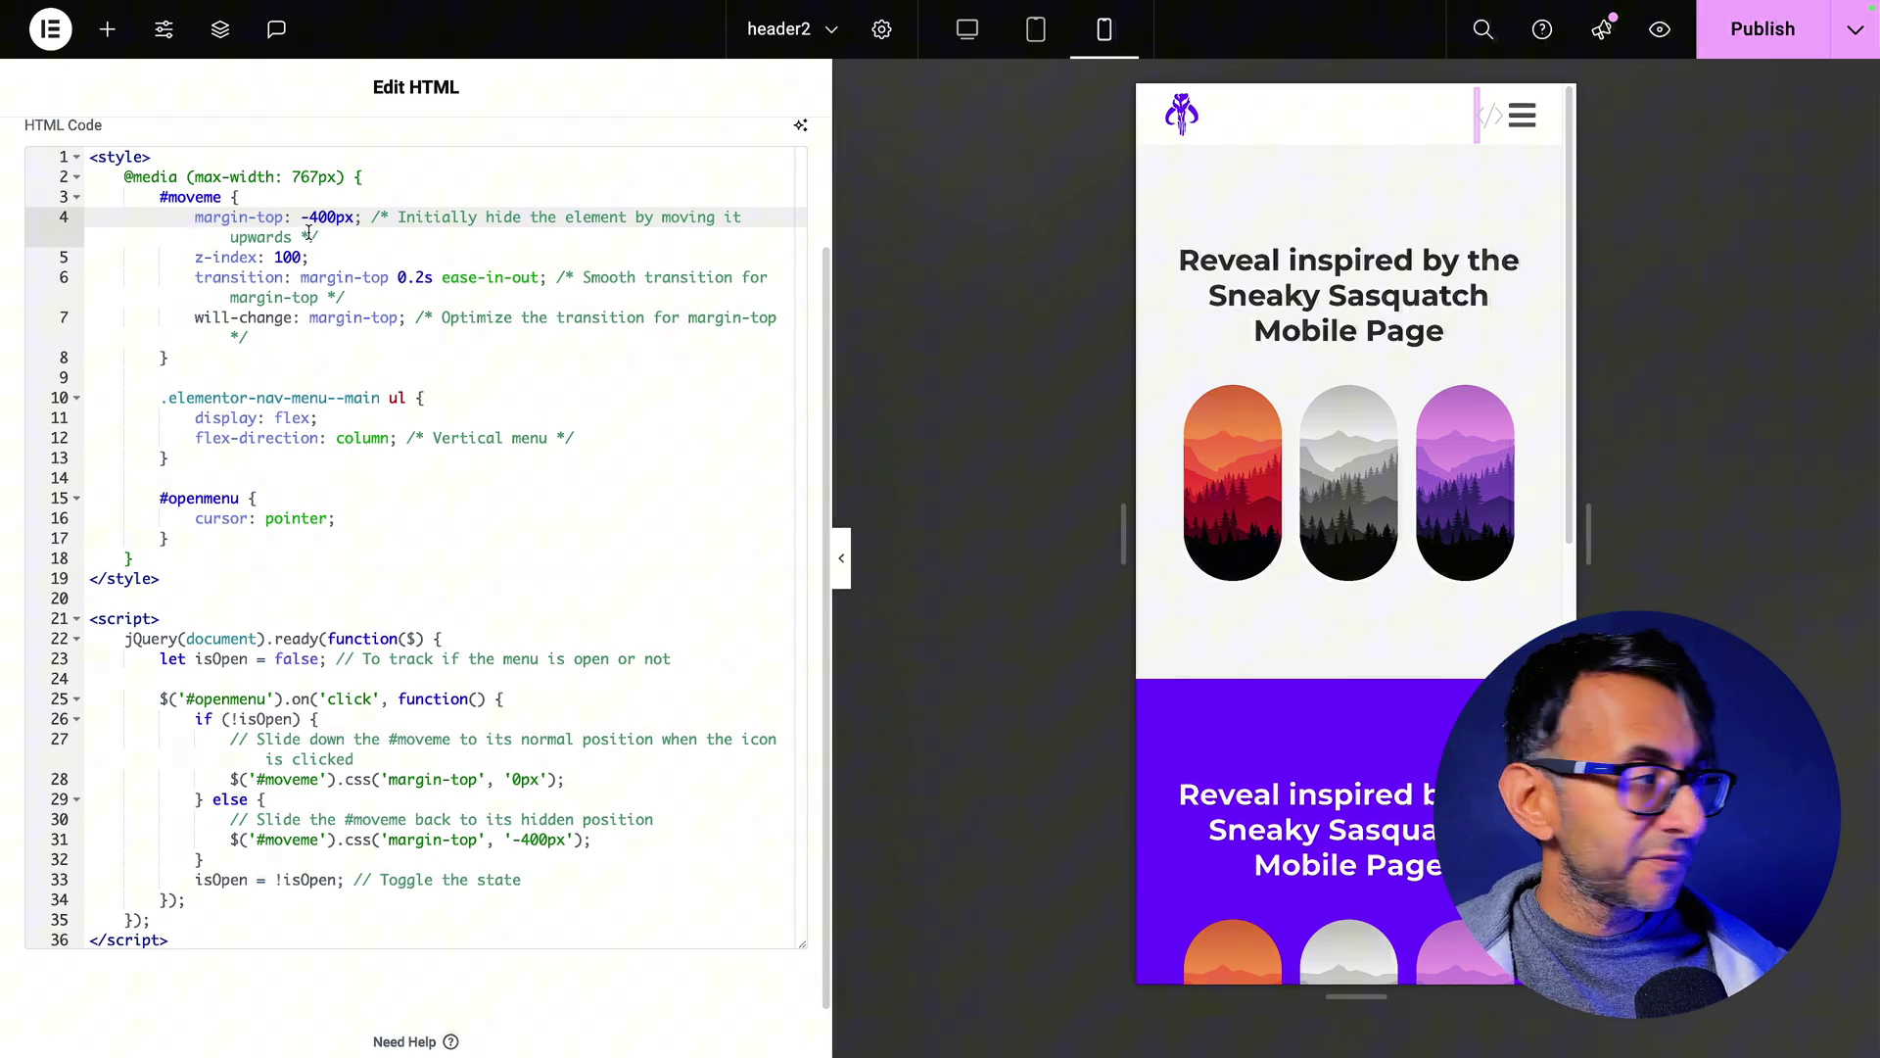
- Change line 4's margin-top from -400 to 0, dock Navigator beside the preview, and select Container 340
left_click_drag(301, 216, 340, 217)
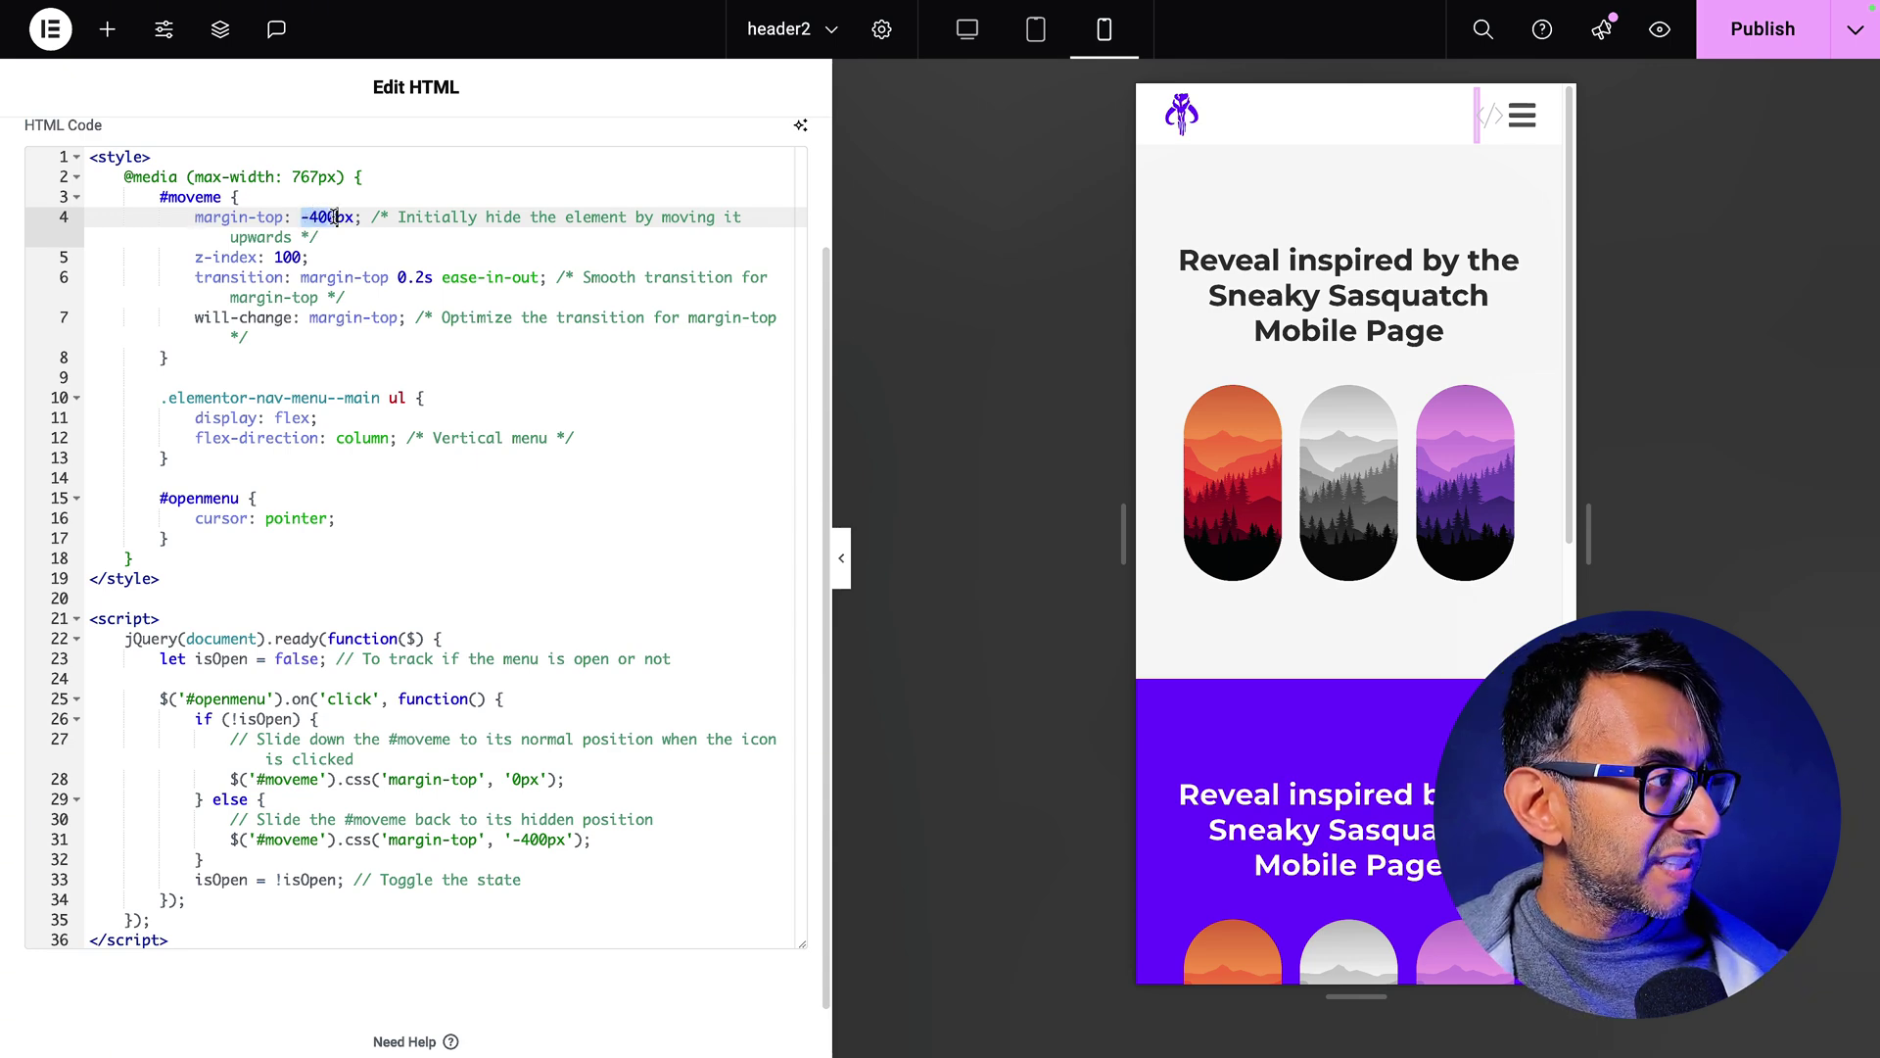
type("0")
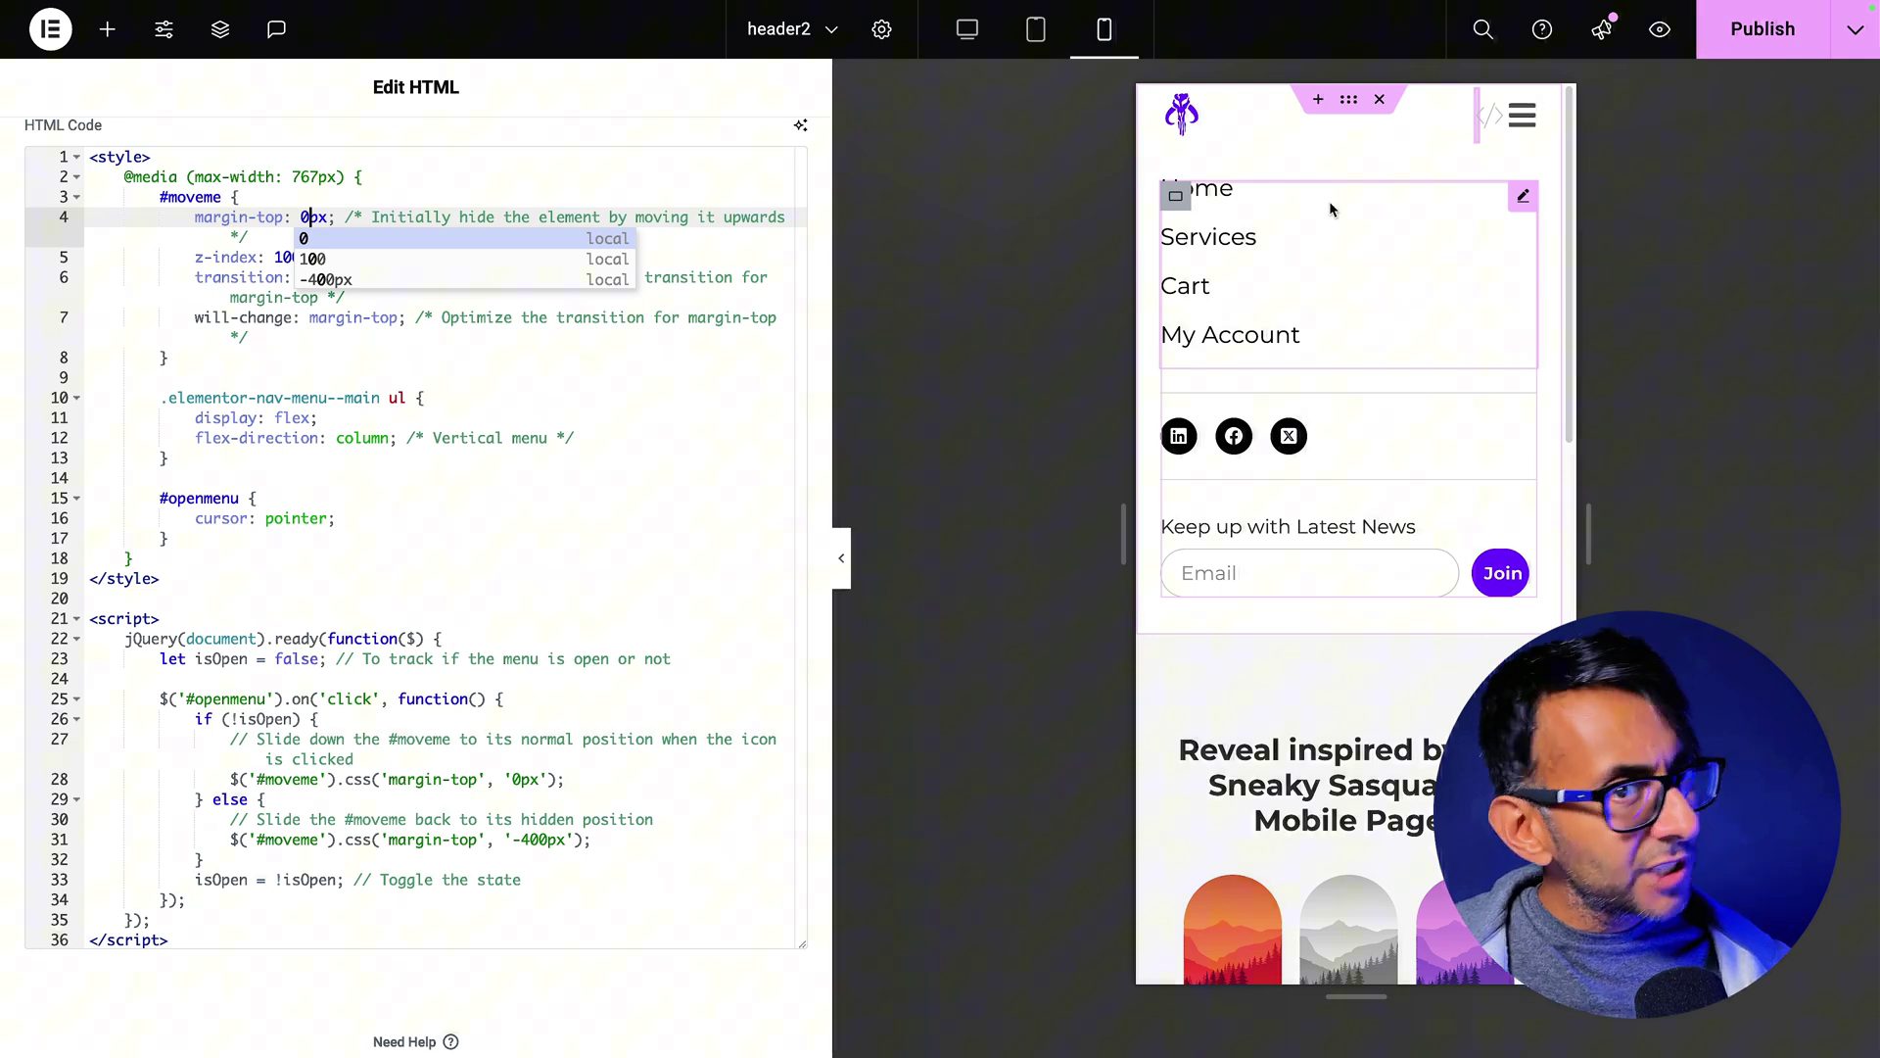
left_click(220, 28)
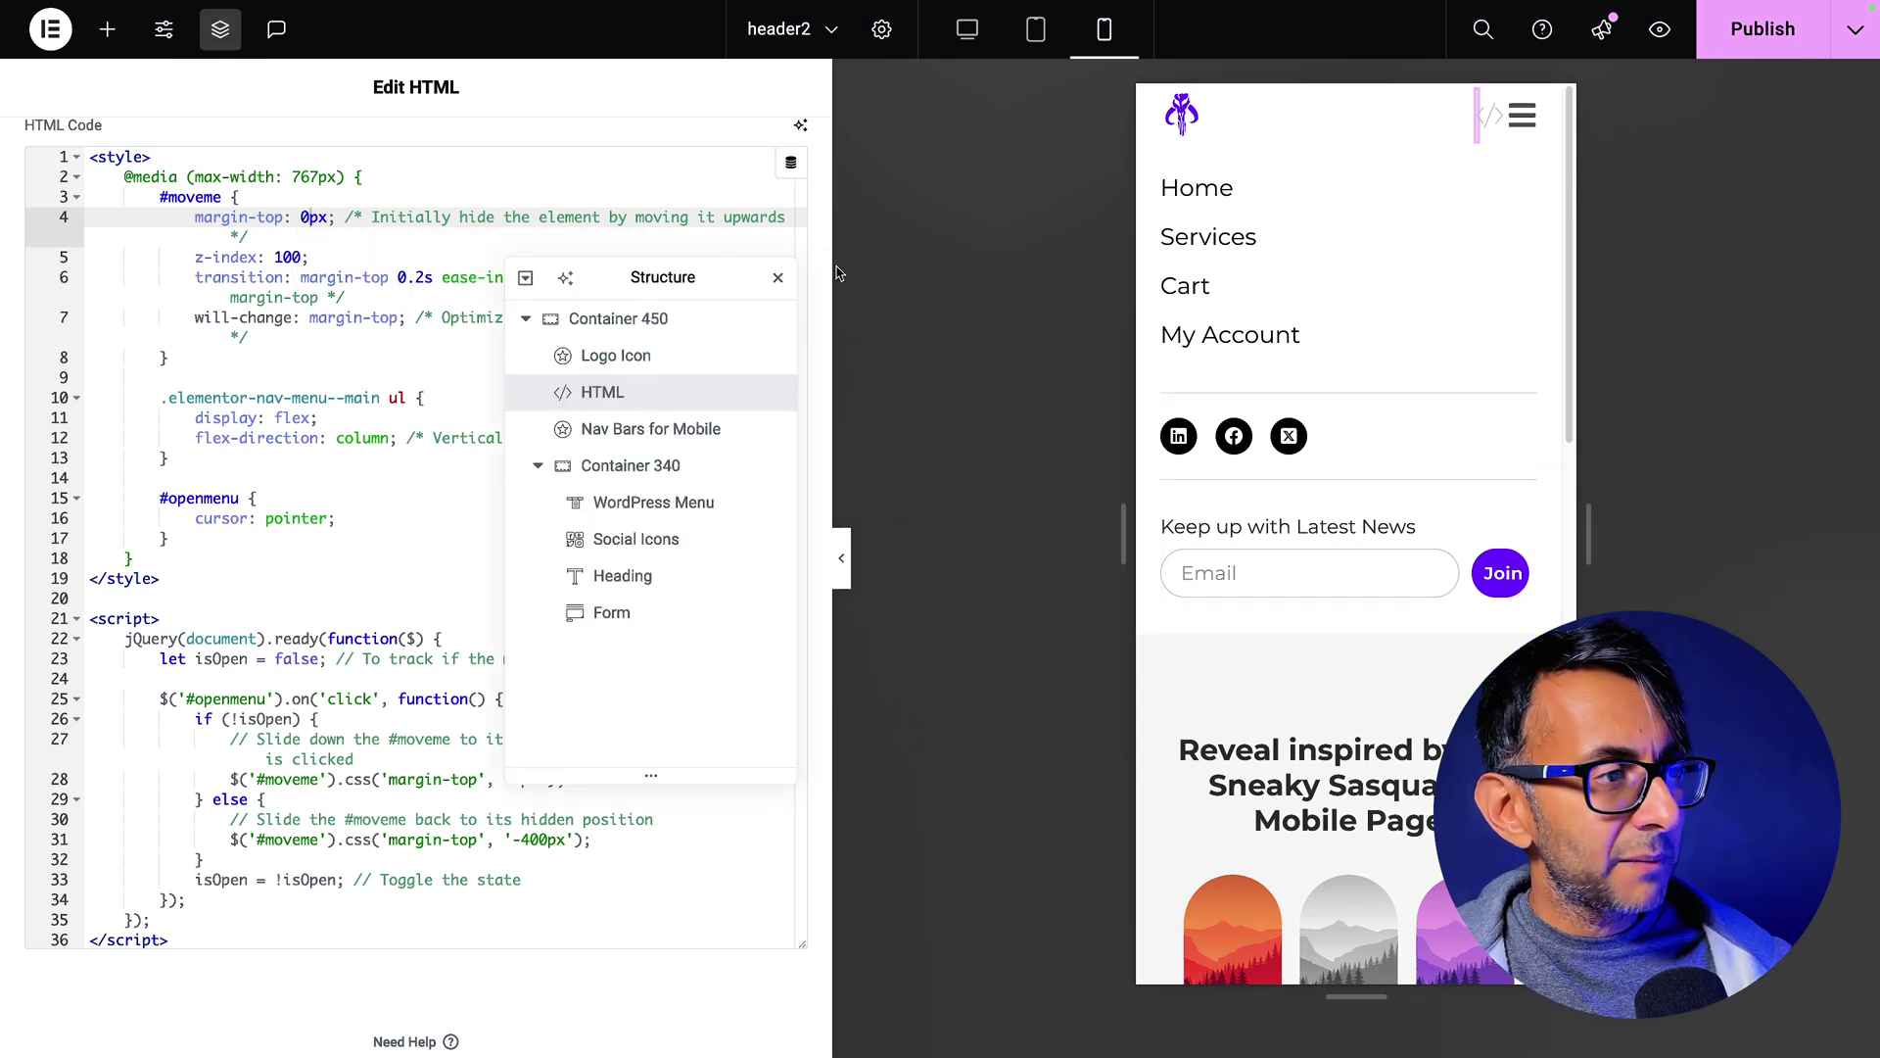
left_click_drag(656, 283, 994, 325)
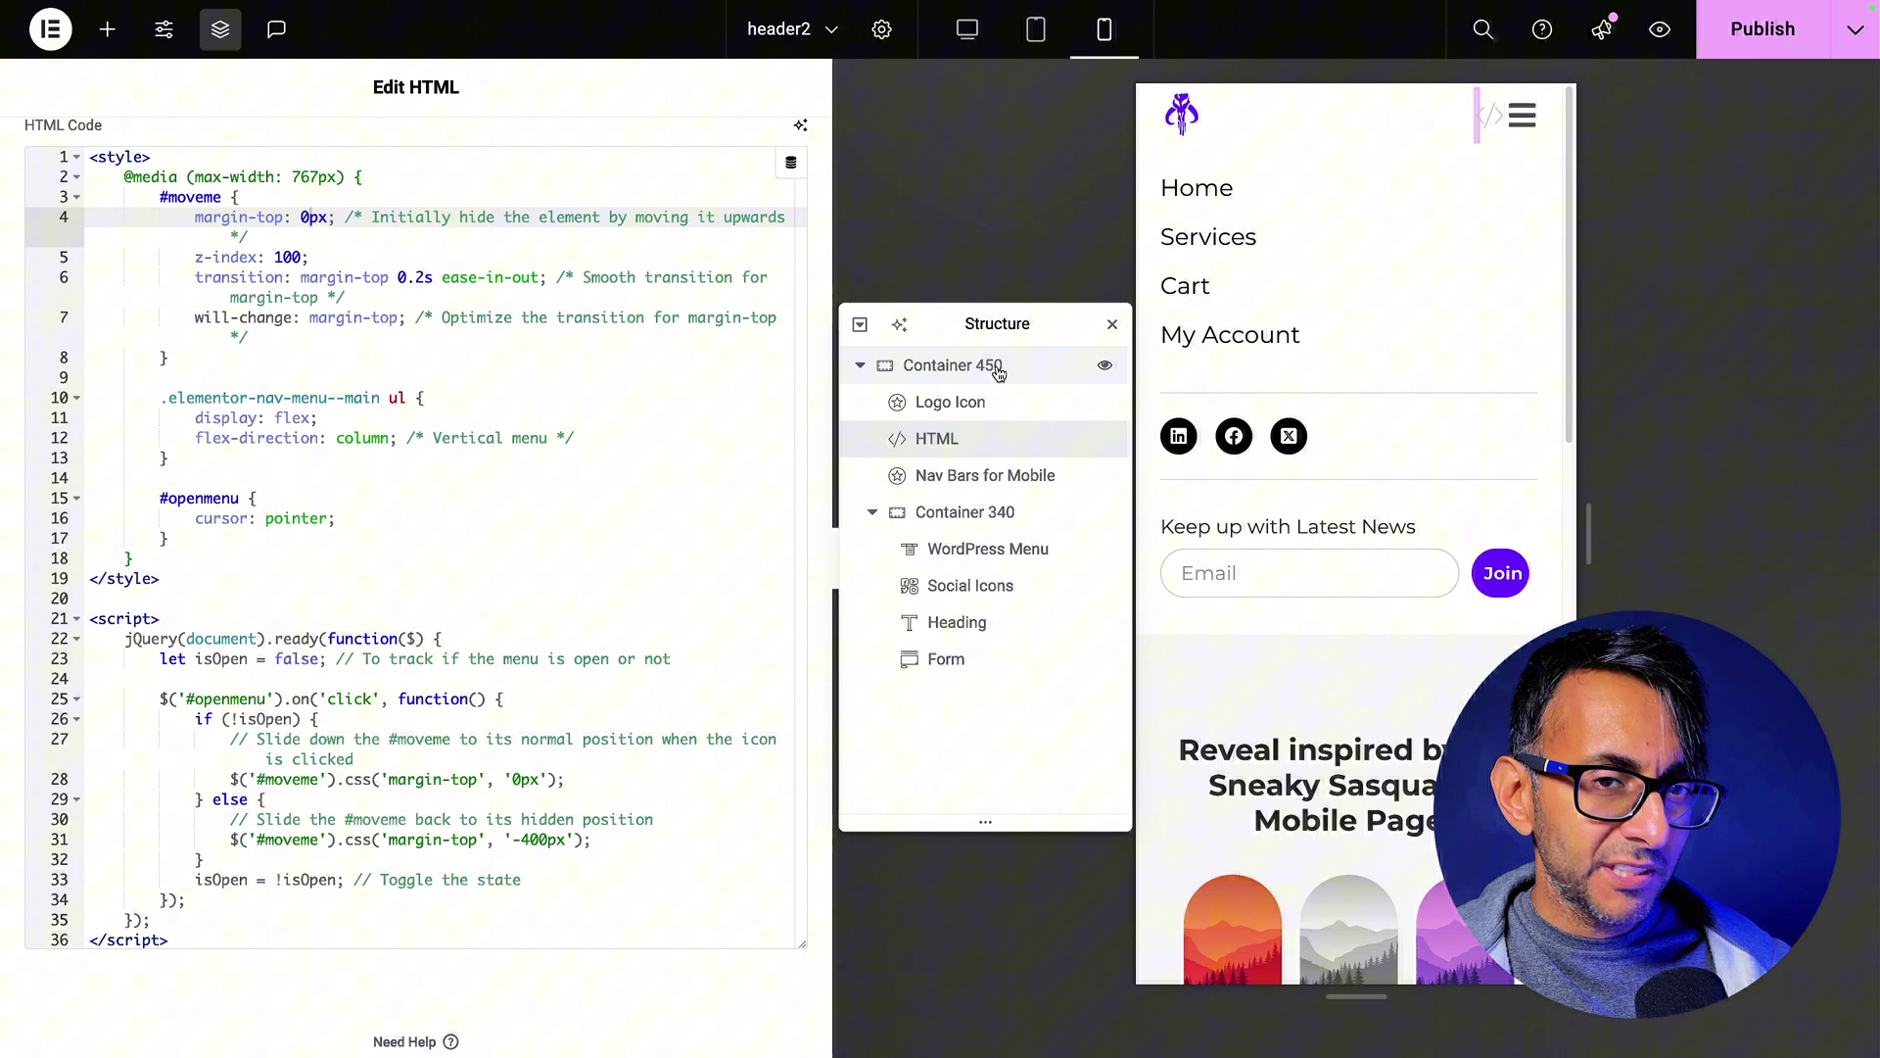
left_click(997, 368)
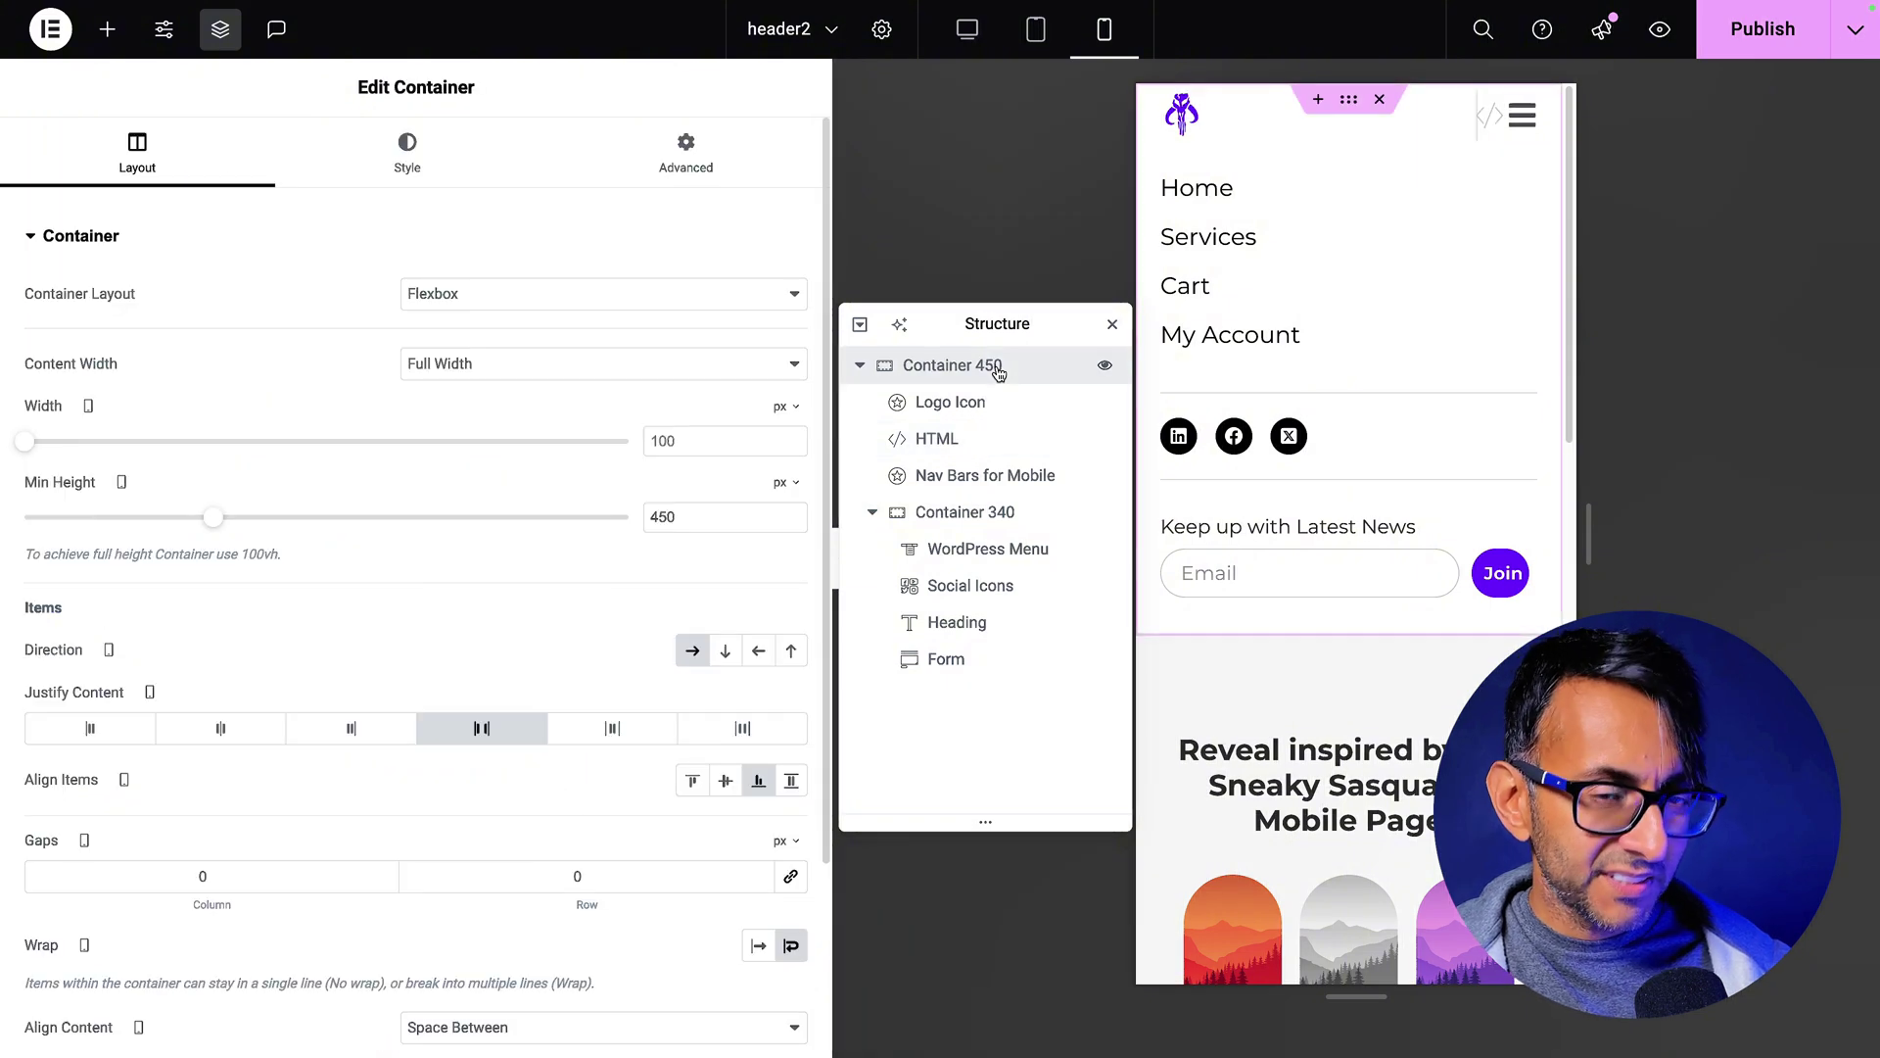
left_click(962, 519)
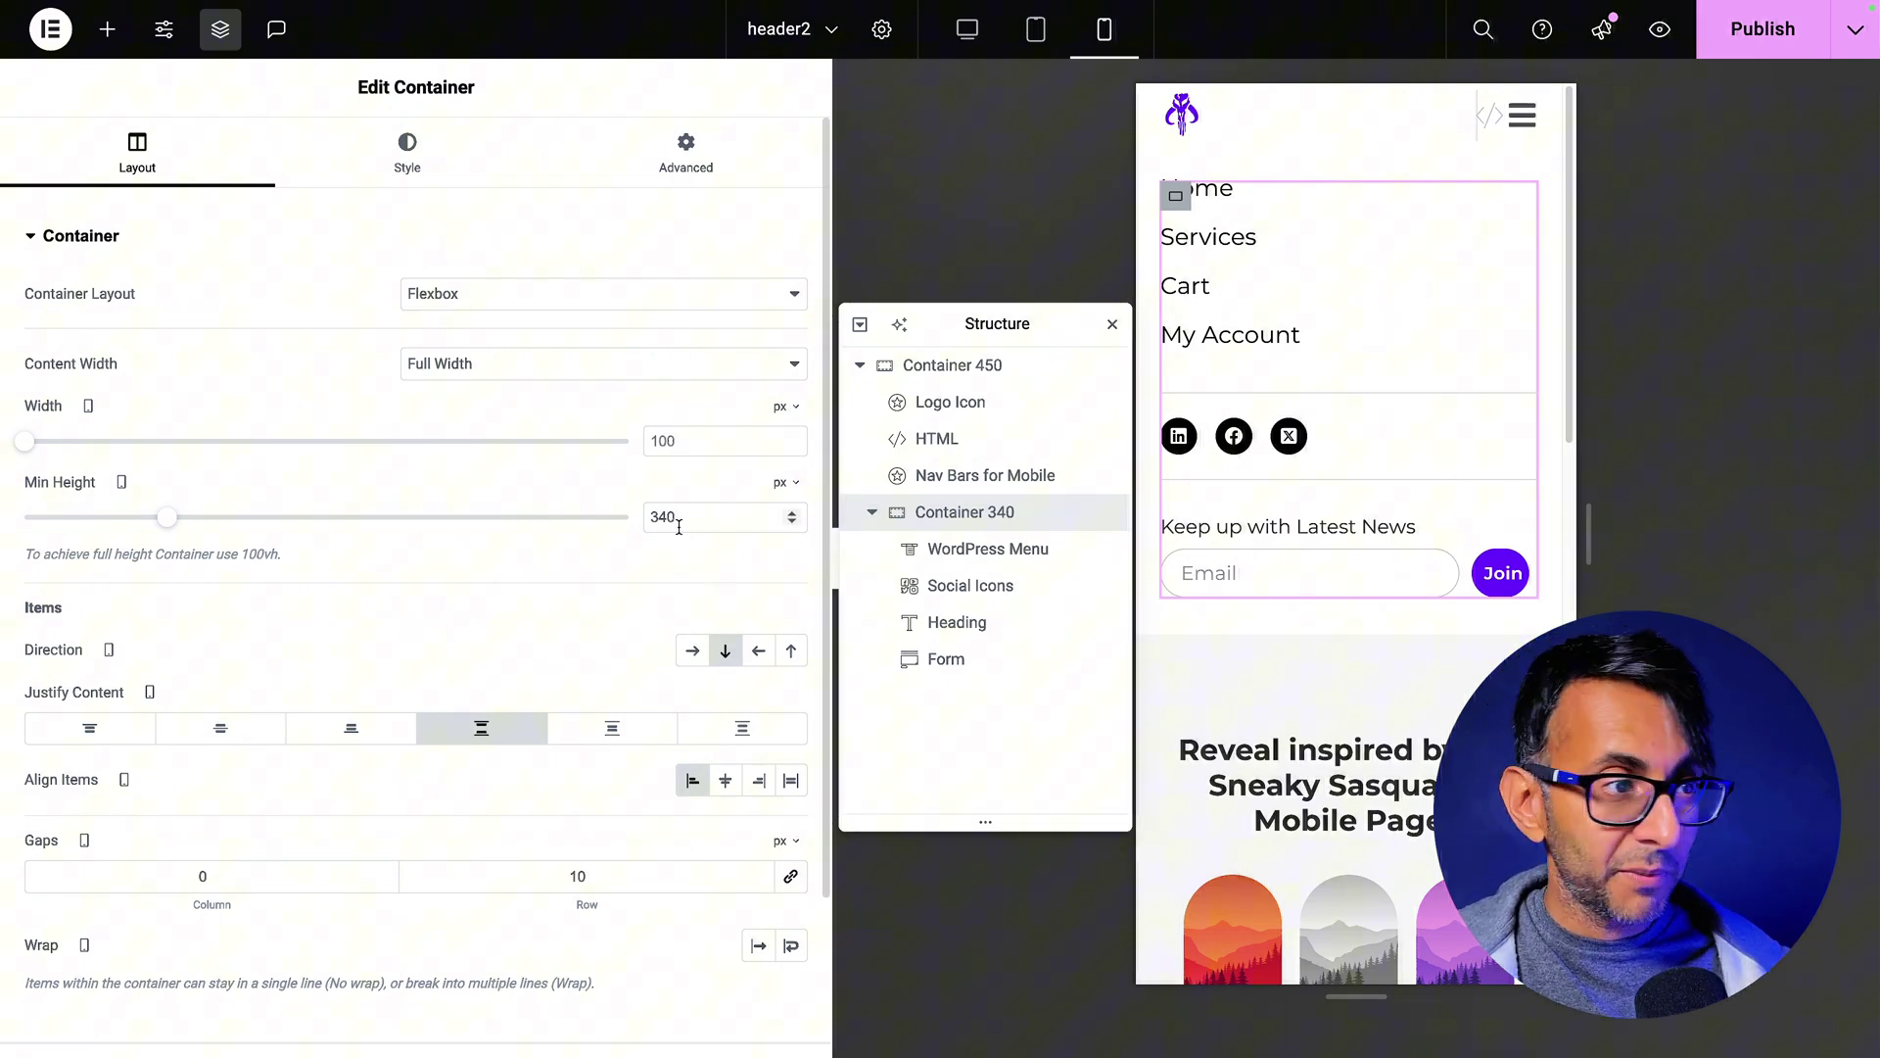
- Reopen Container 450's settings to review its 450 px min height and row direction
left_click(952, 368)
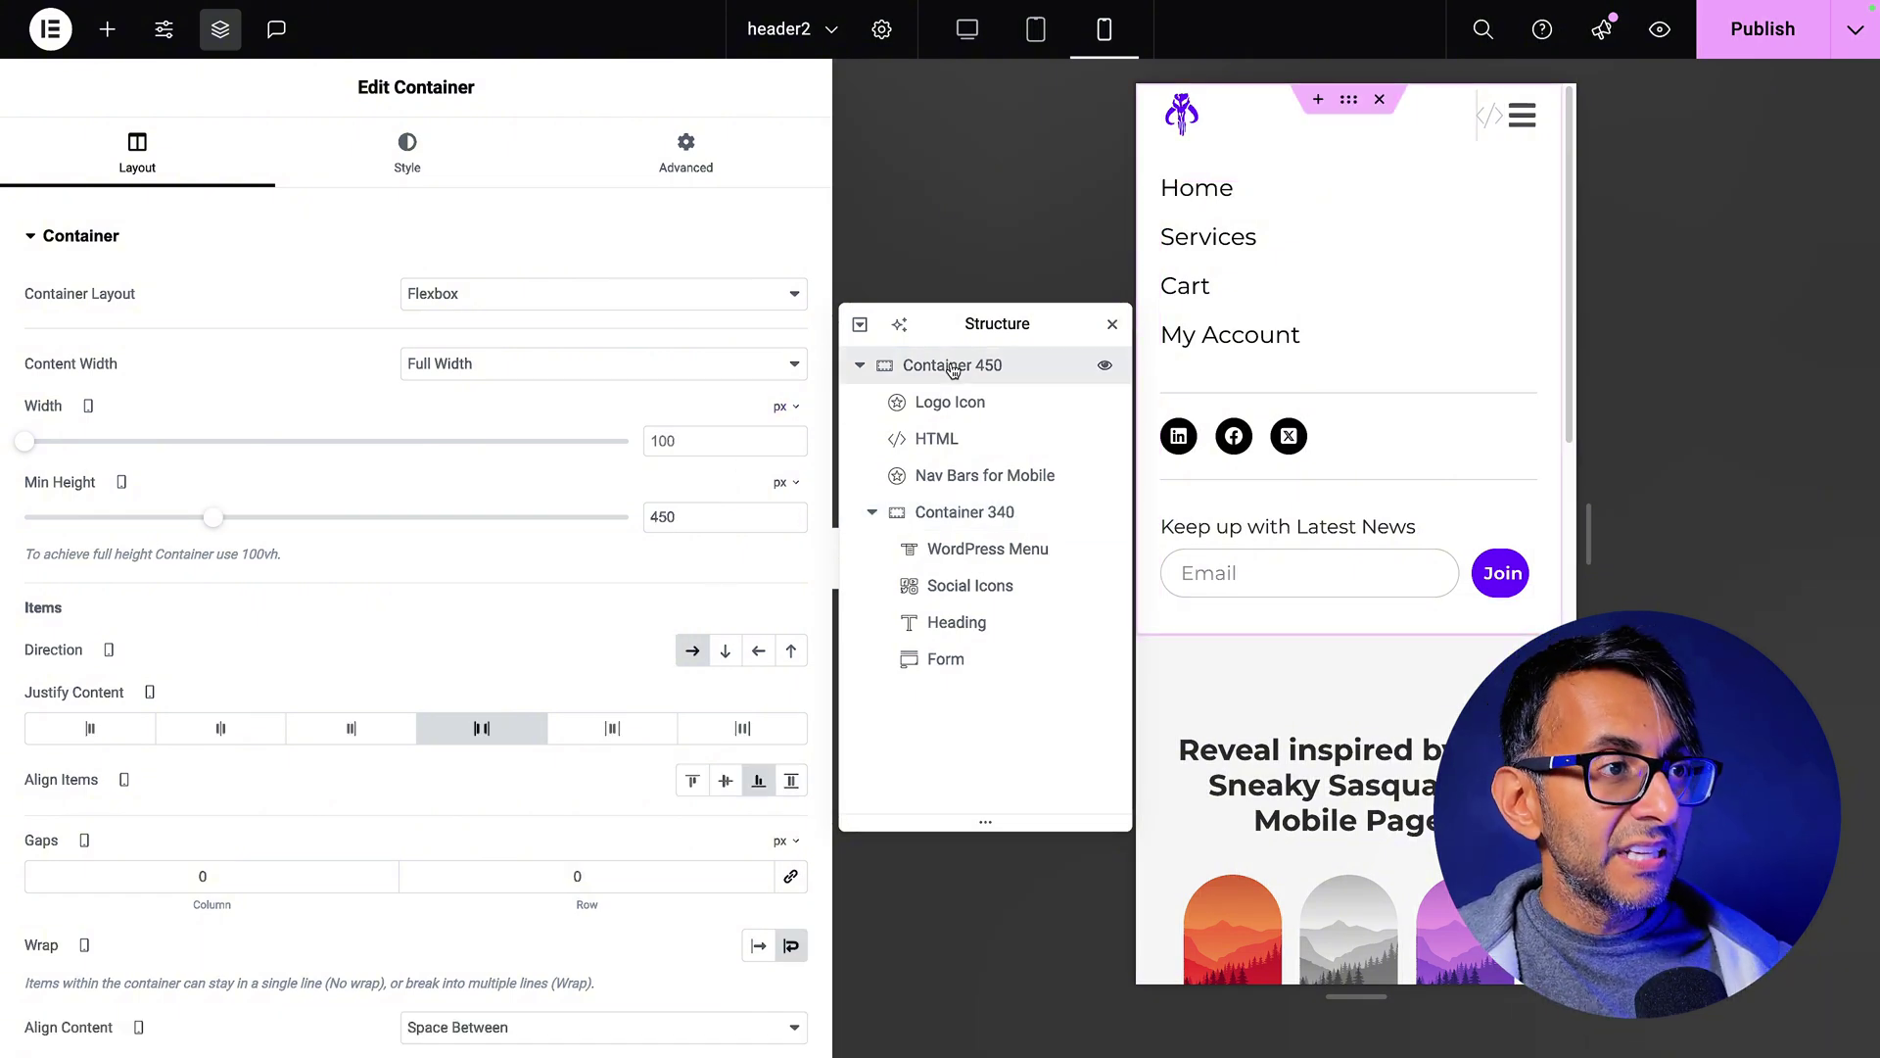
left_click(1191, 171)
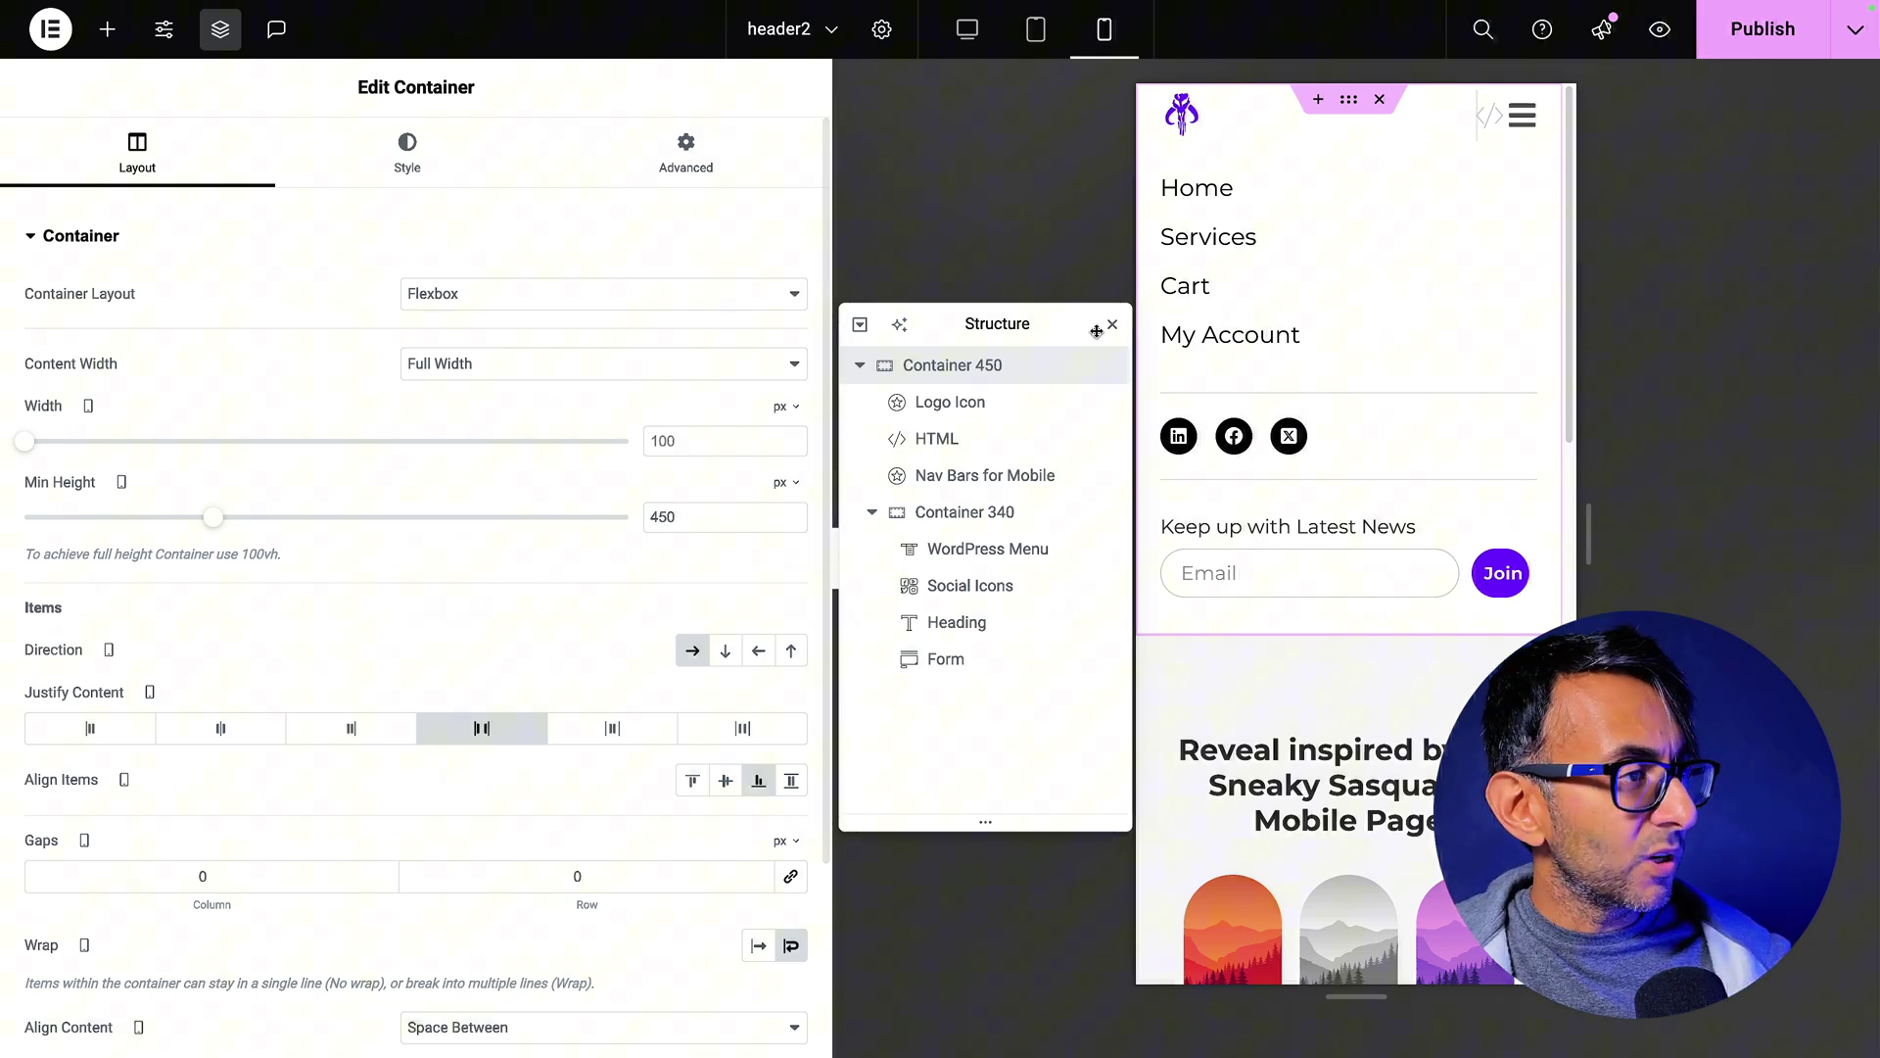
- In the HTML widget, try margin-top values -450, -440 and -430 on line 4, settling on -400px
left_click(937, 438)
left_click(301, 378)
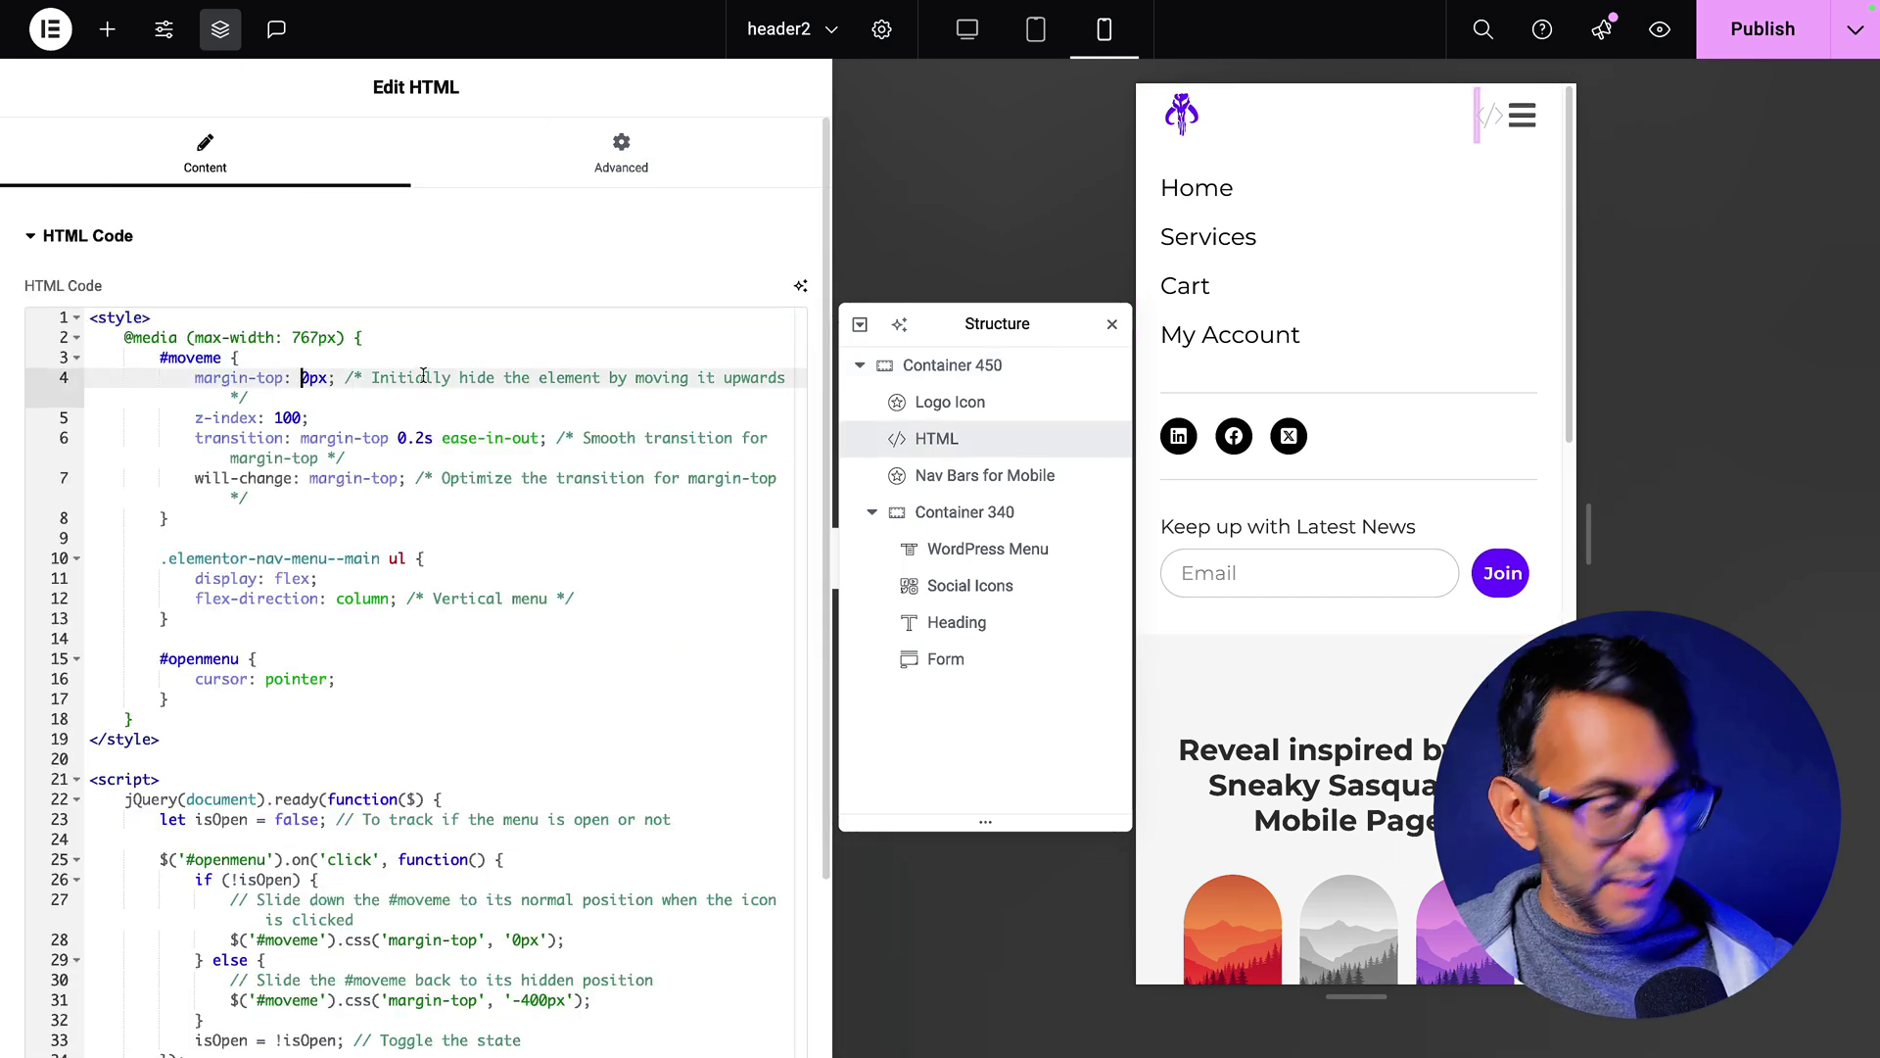
type("-4")
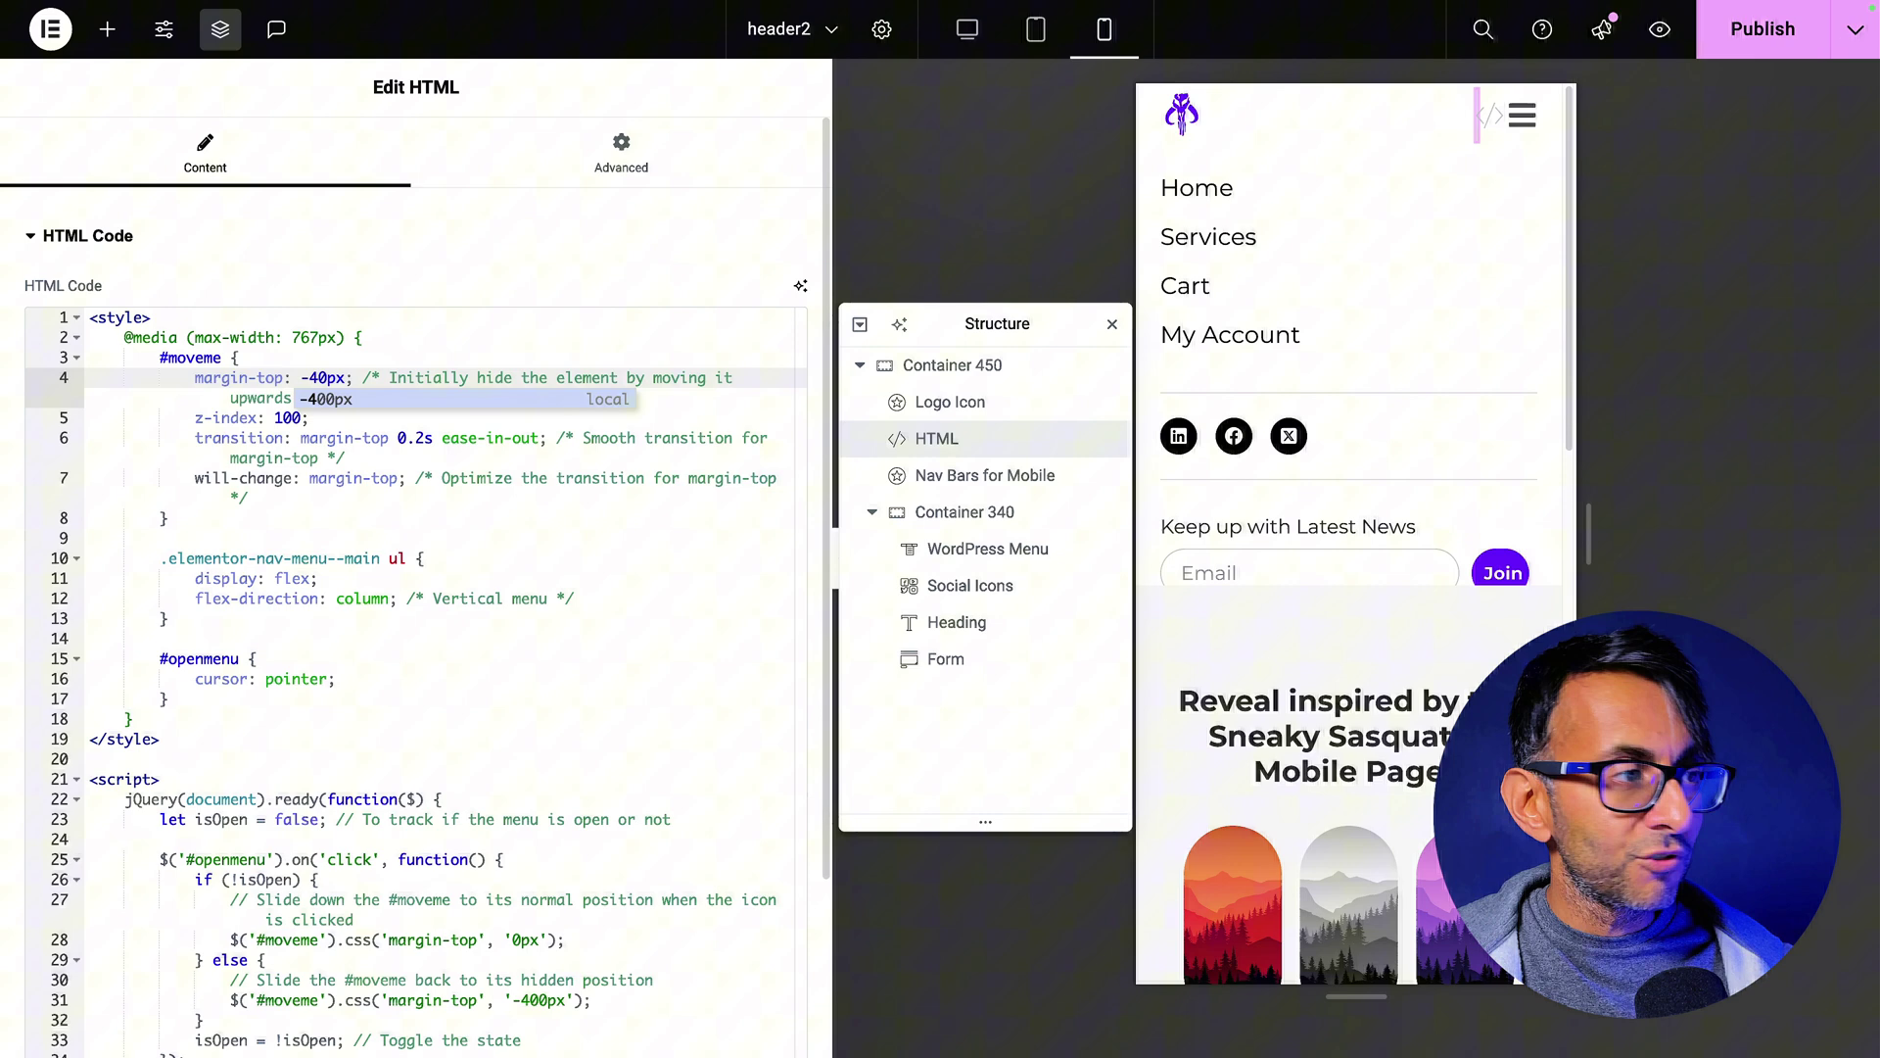
type("5")
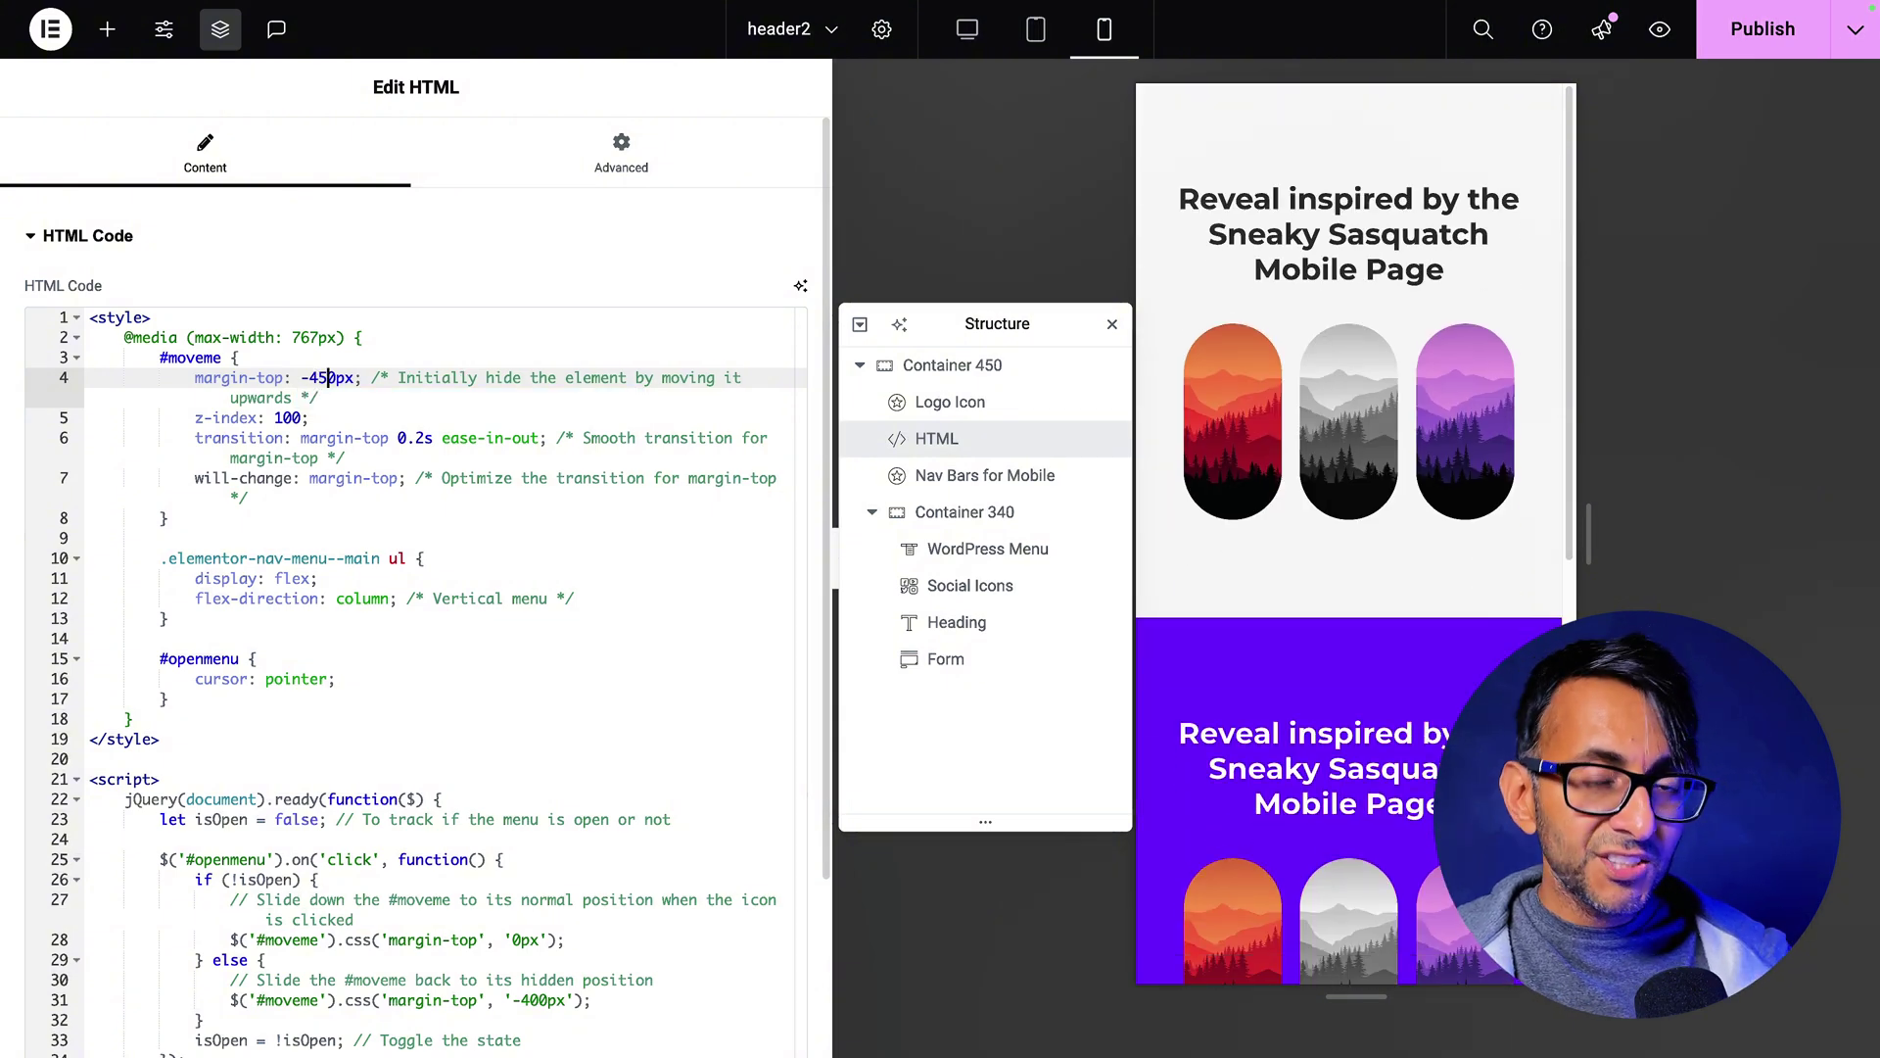
key("BackSpace")
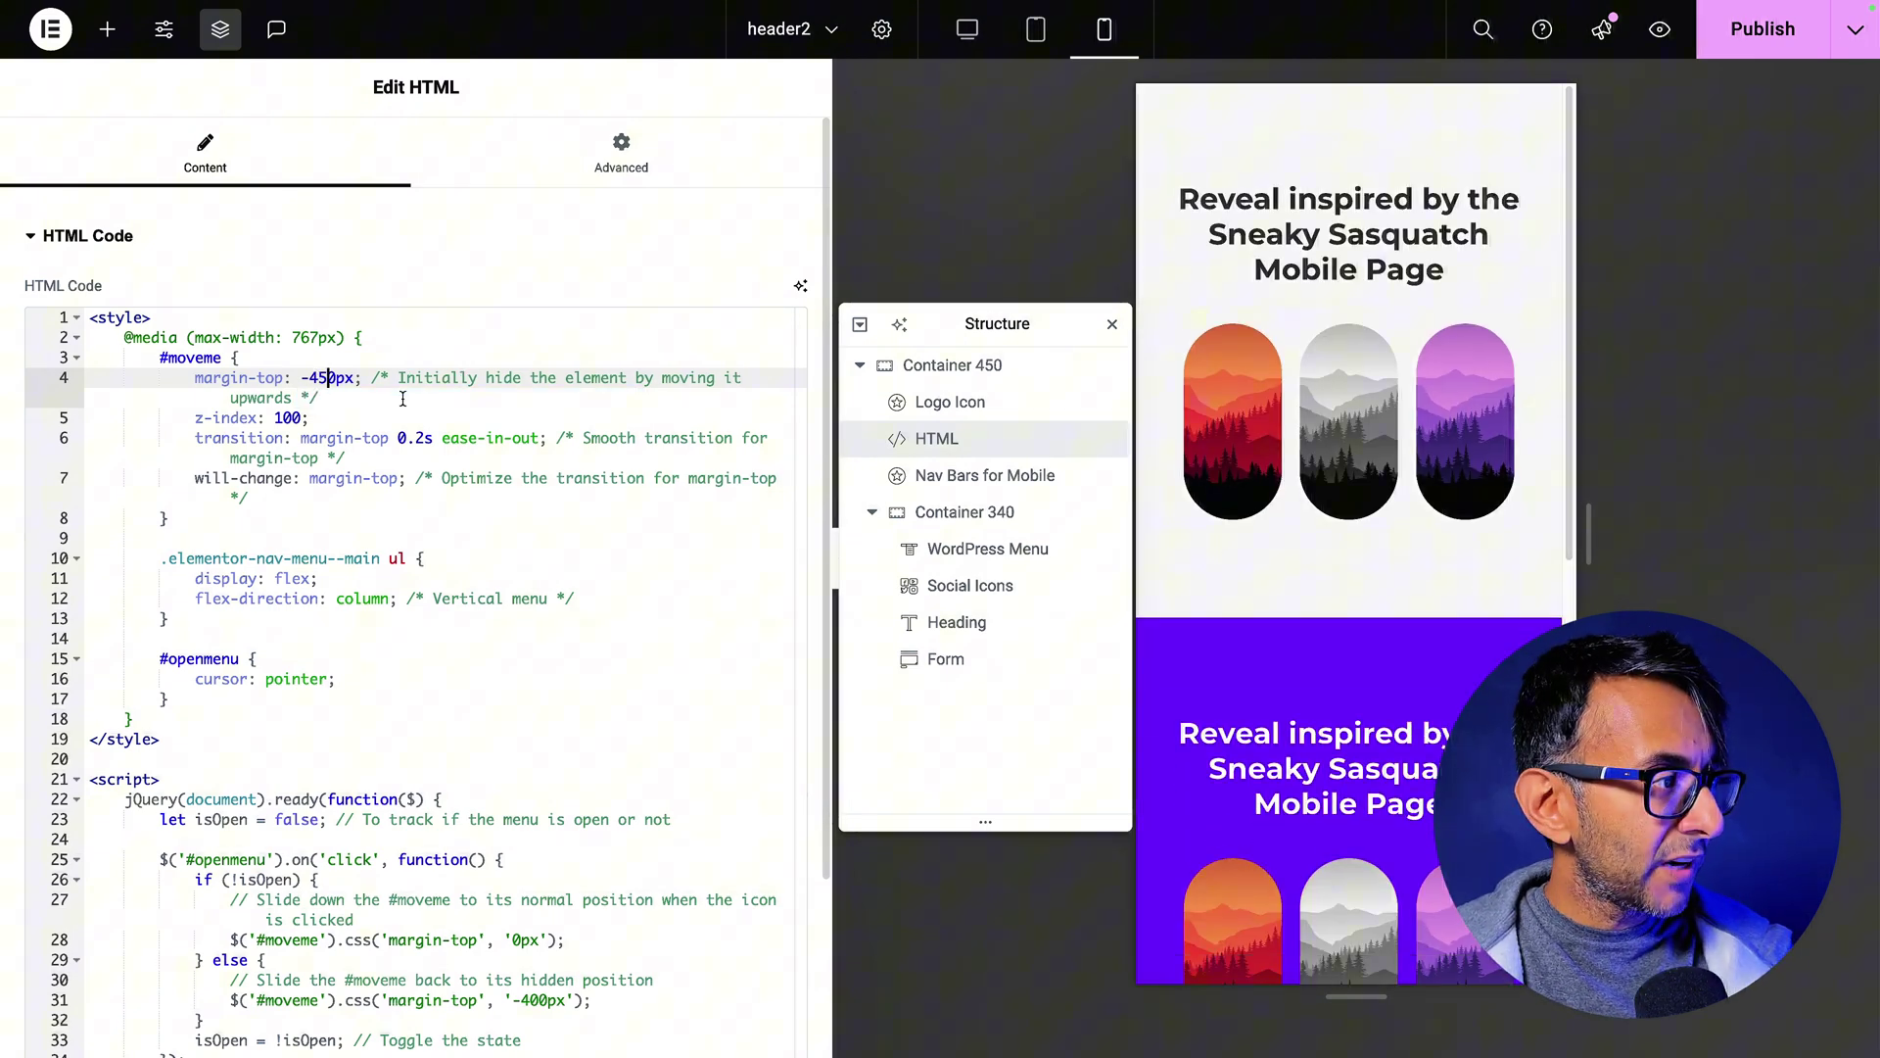
type("4")
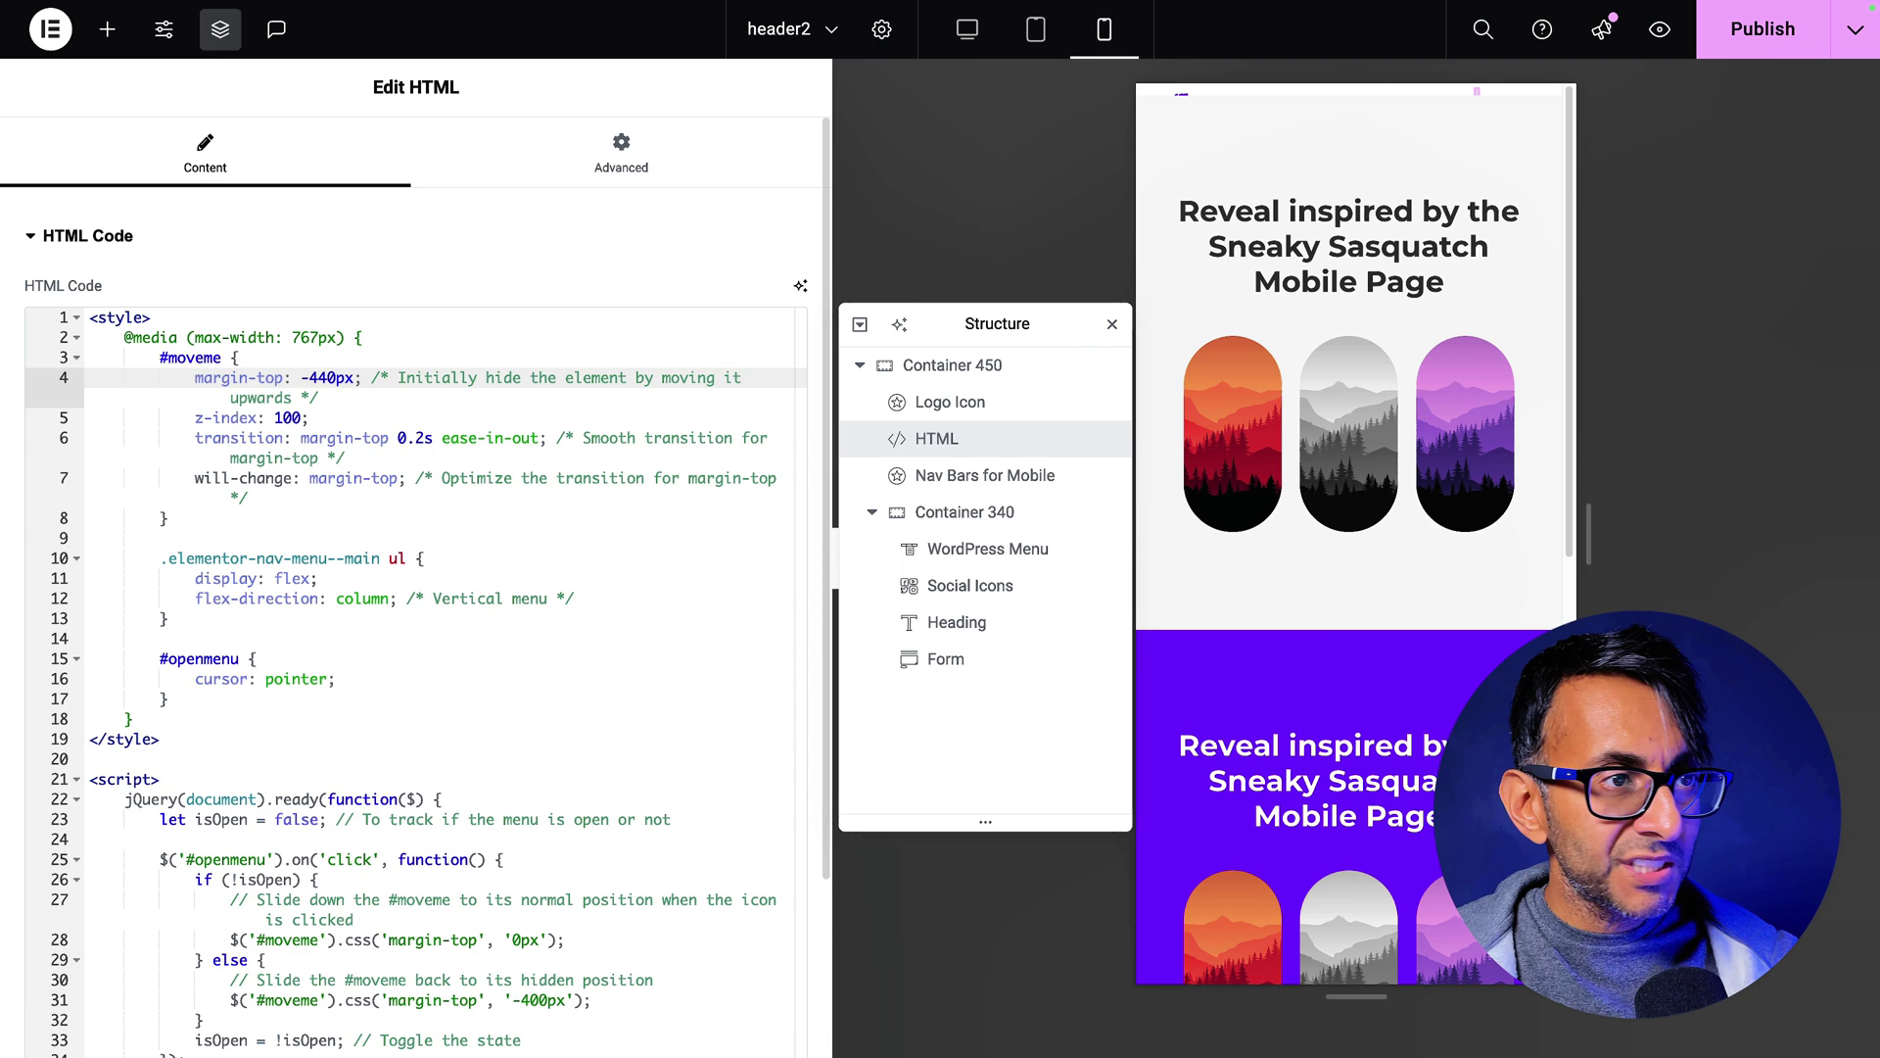
key("BackSpace")
type("3")
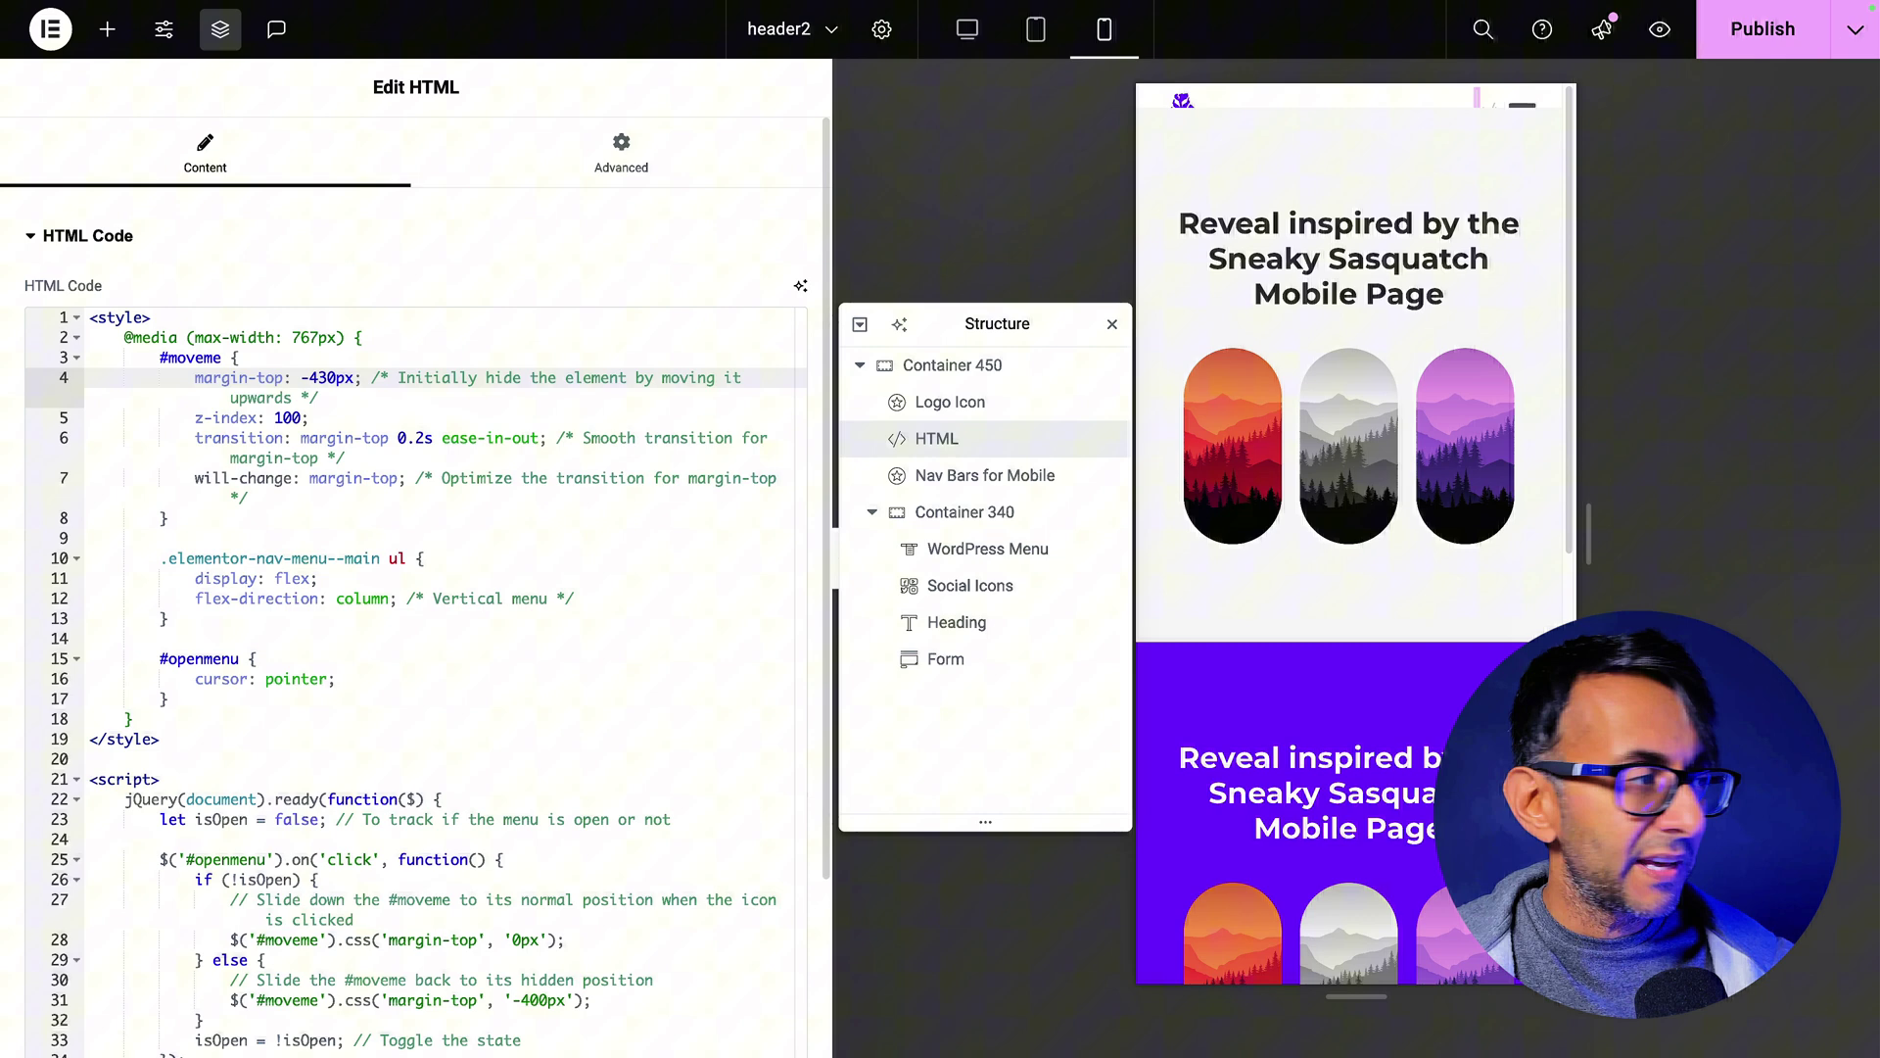
key("BackSpace")
type("0")
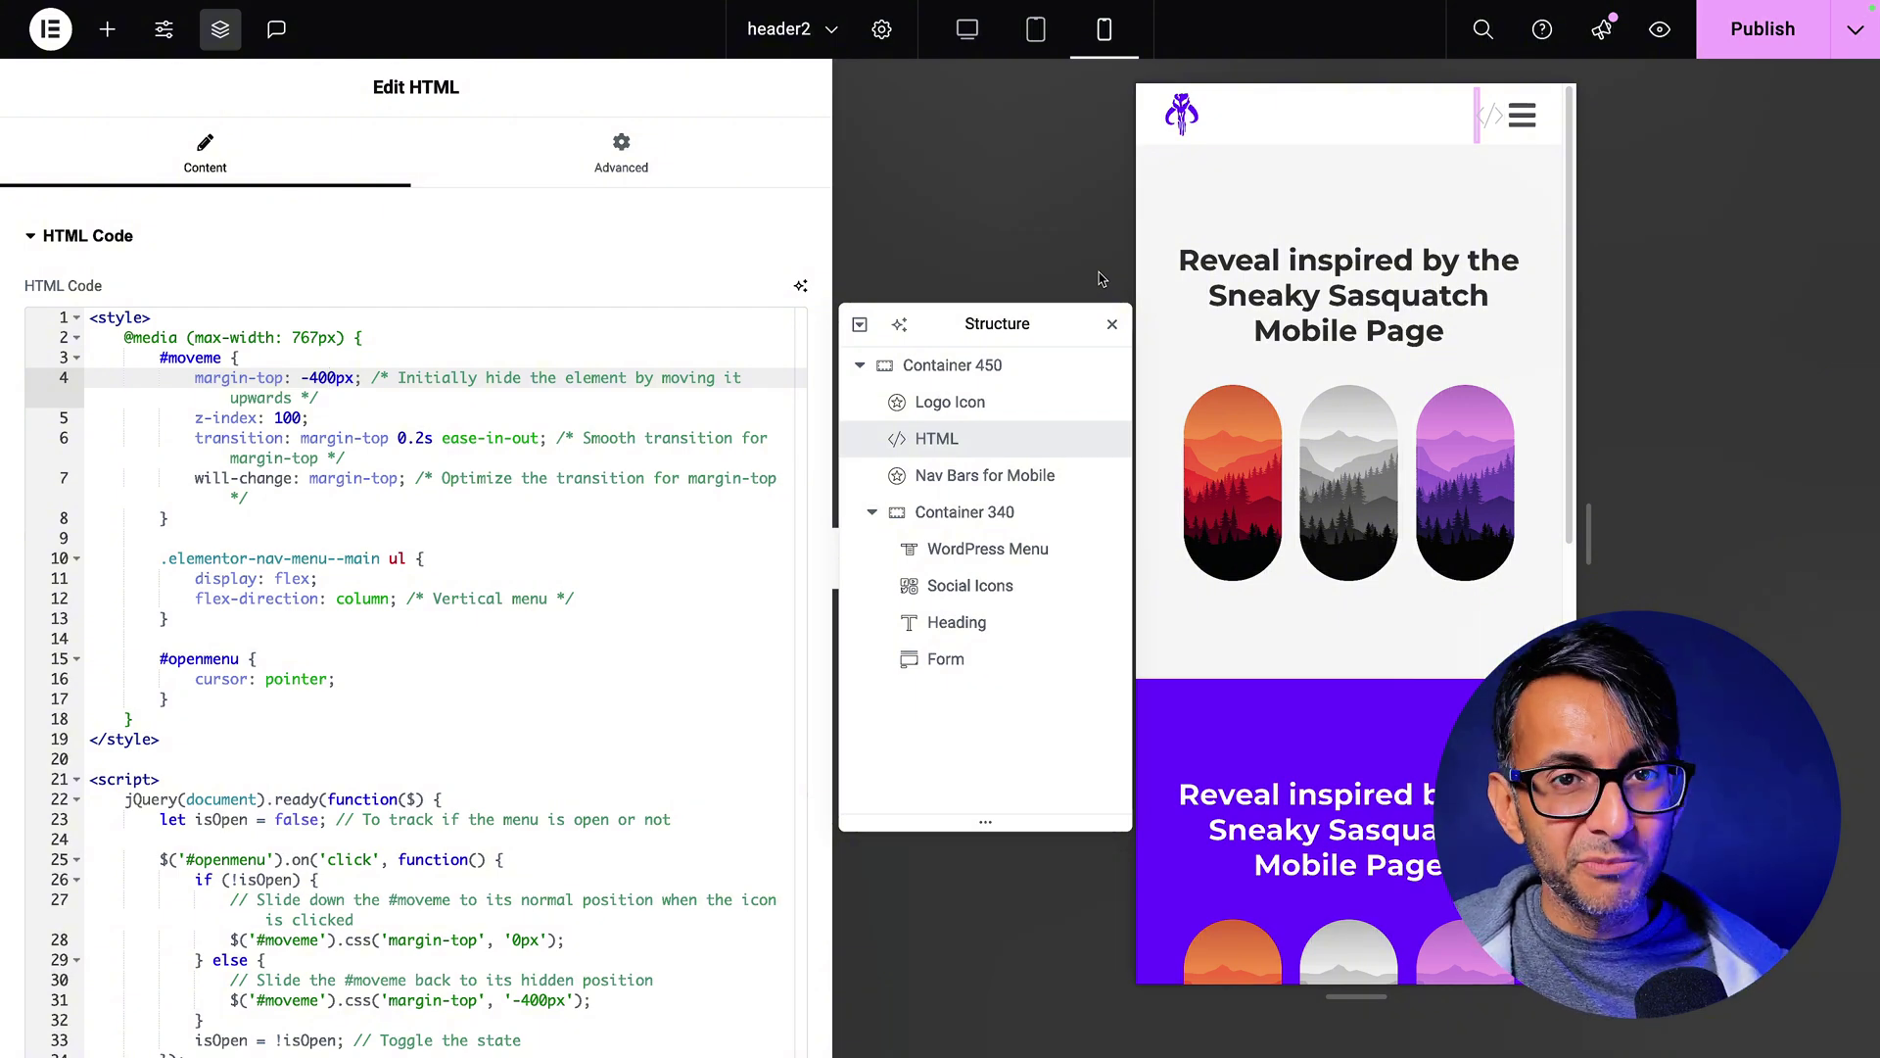
left_click_drag(191, 438, 481, 463)
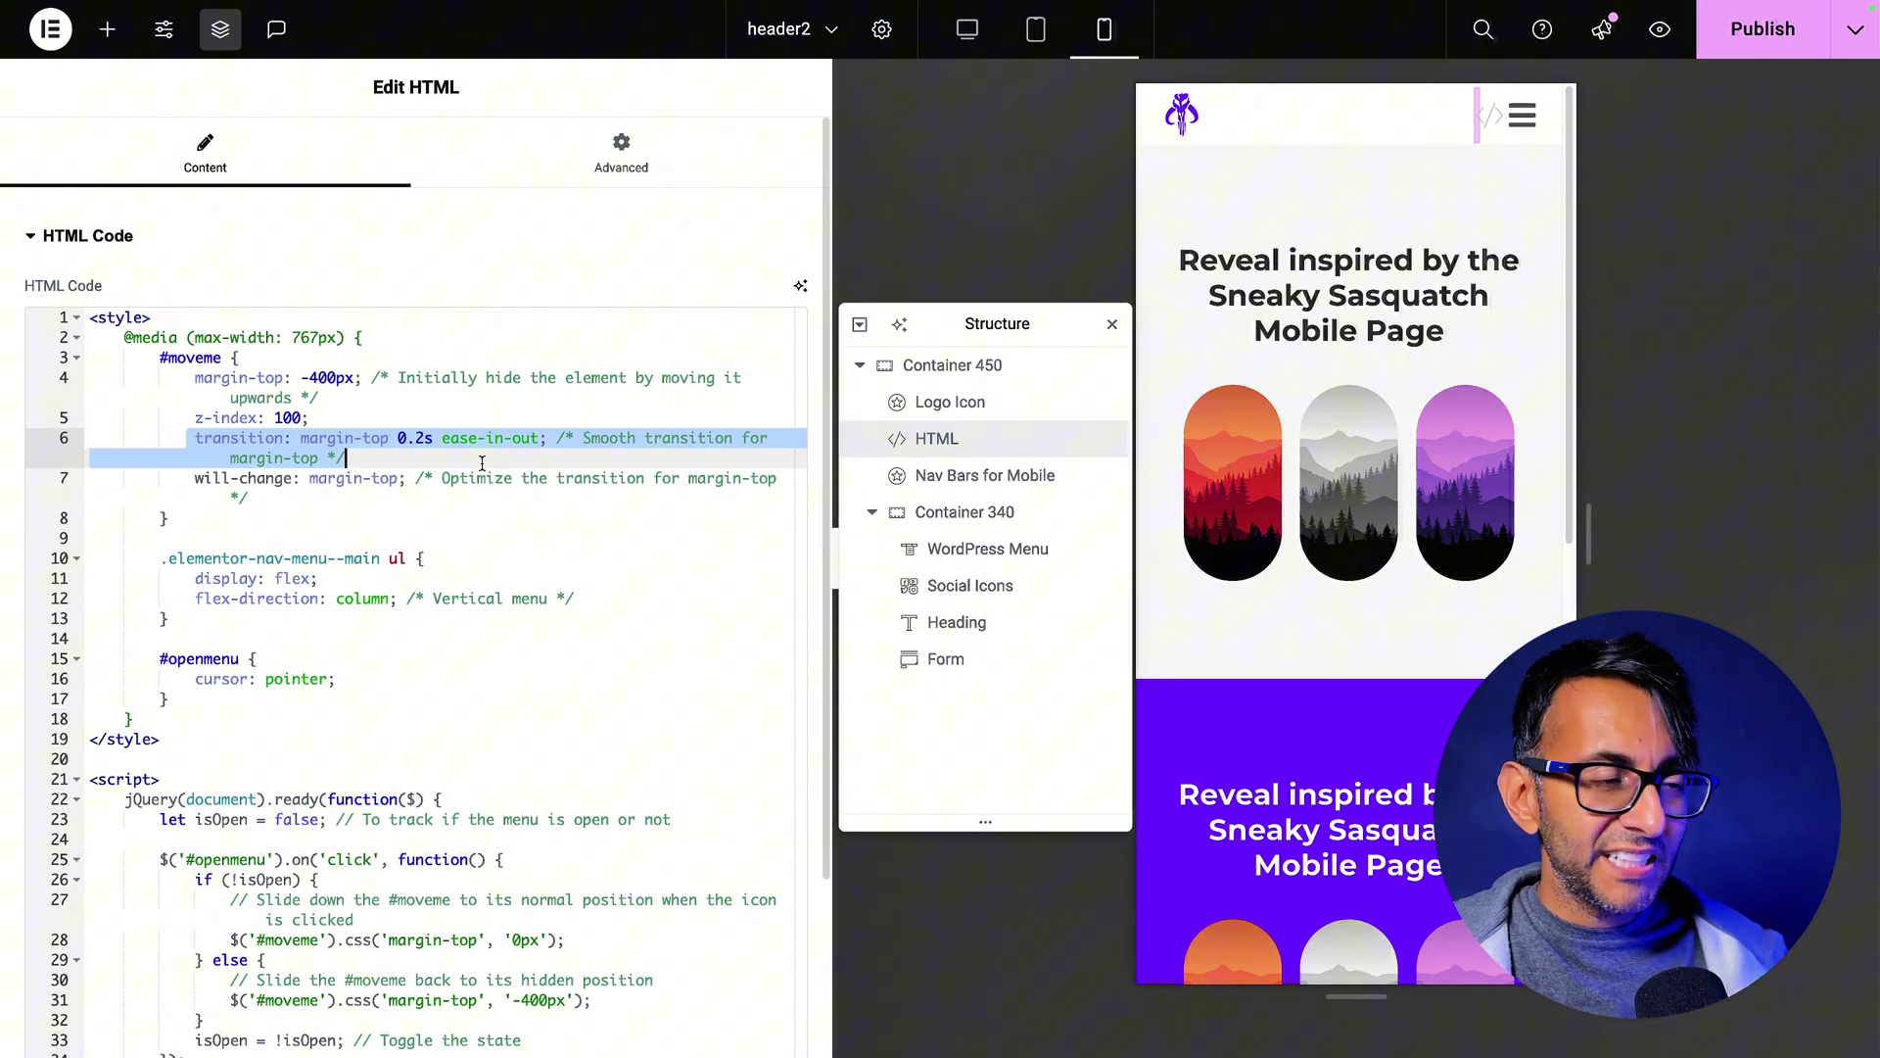
scroll(1359, 627, "down", 8)
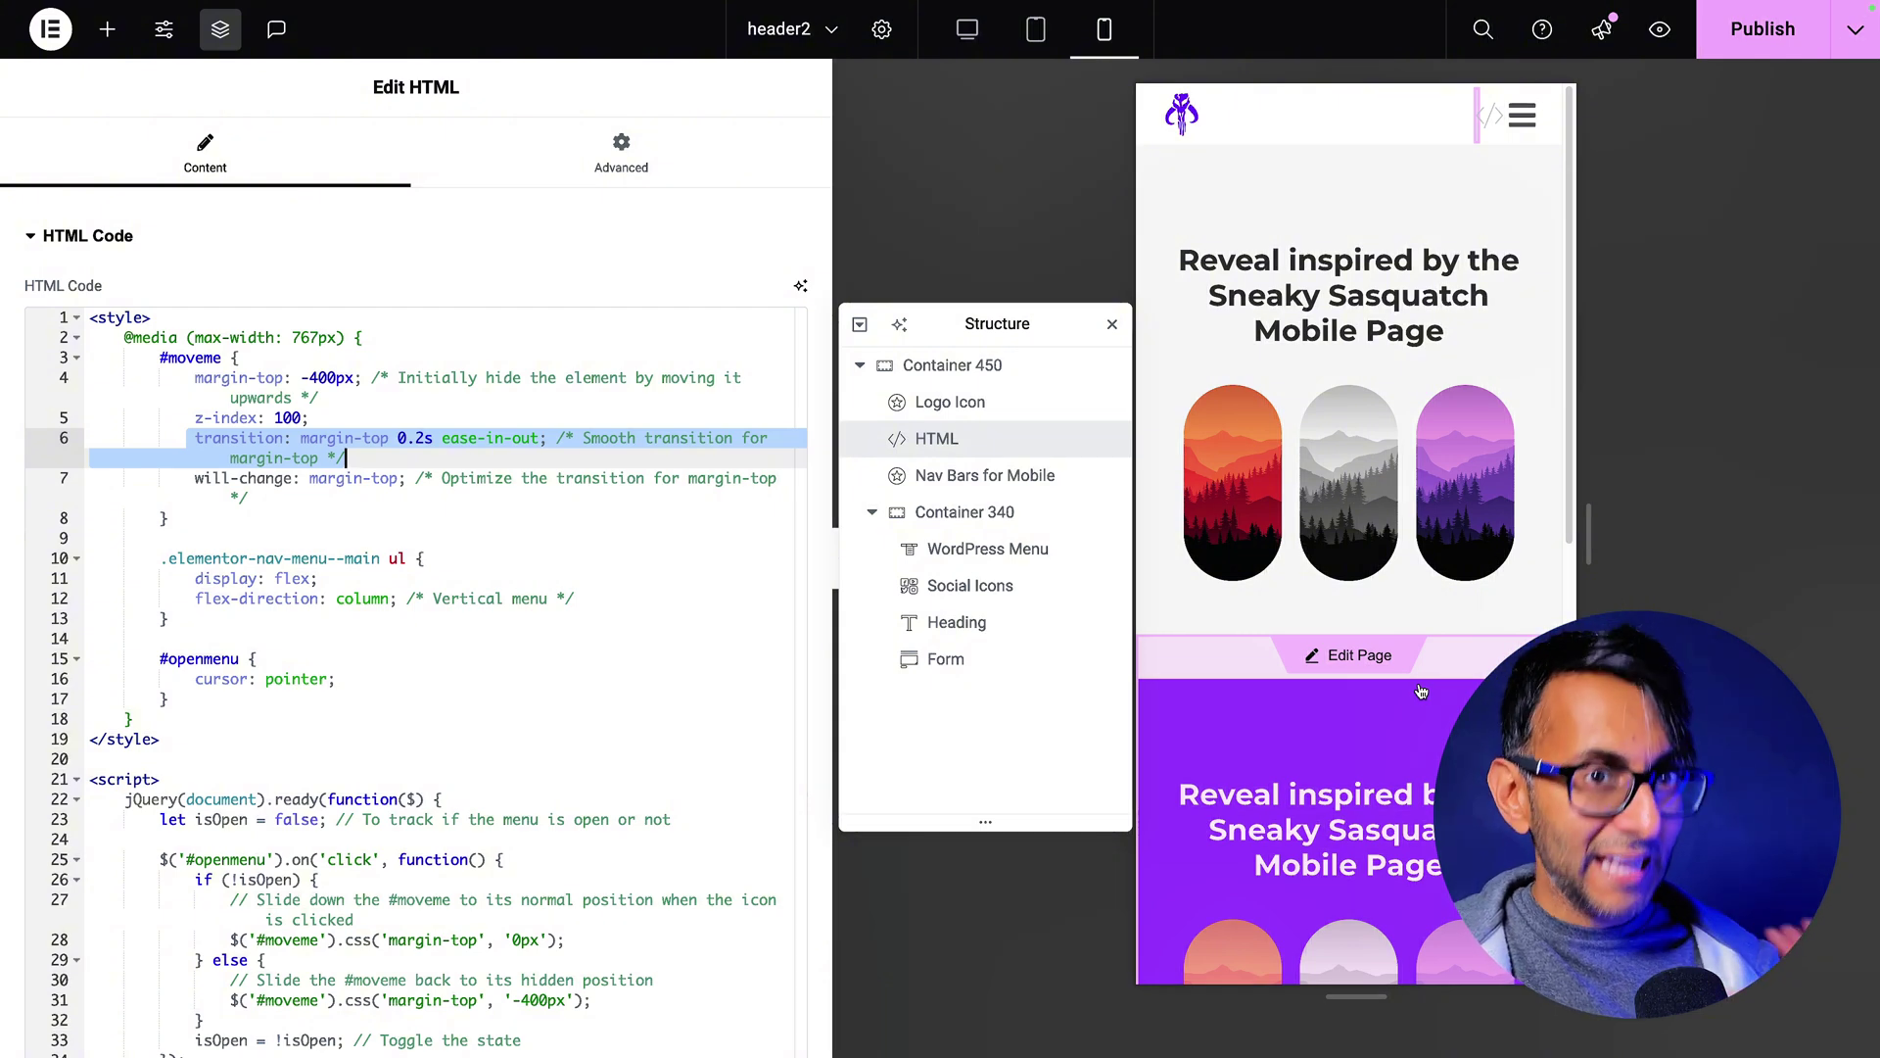
left_click(371, 396)
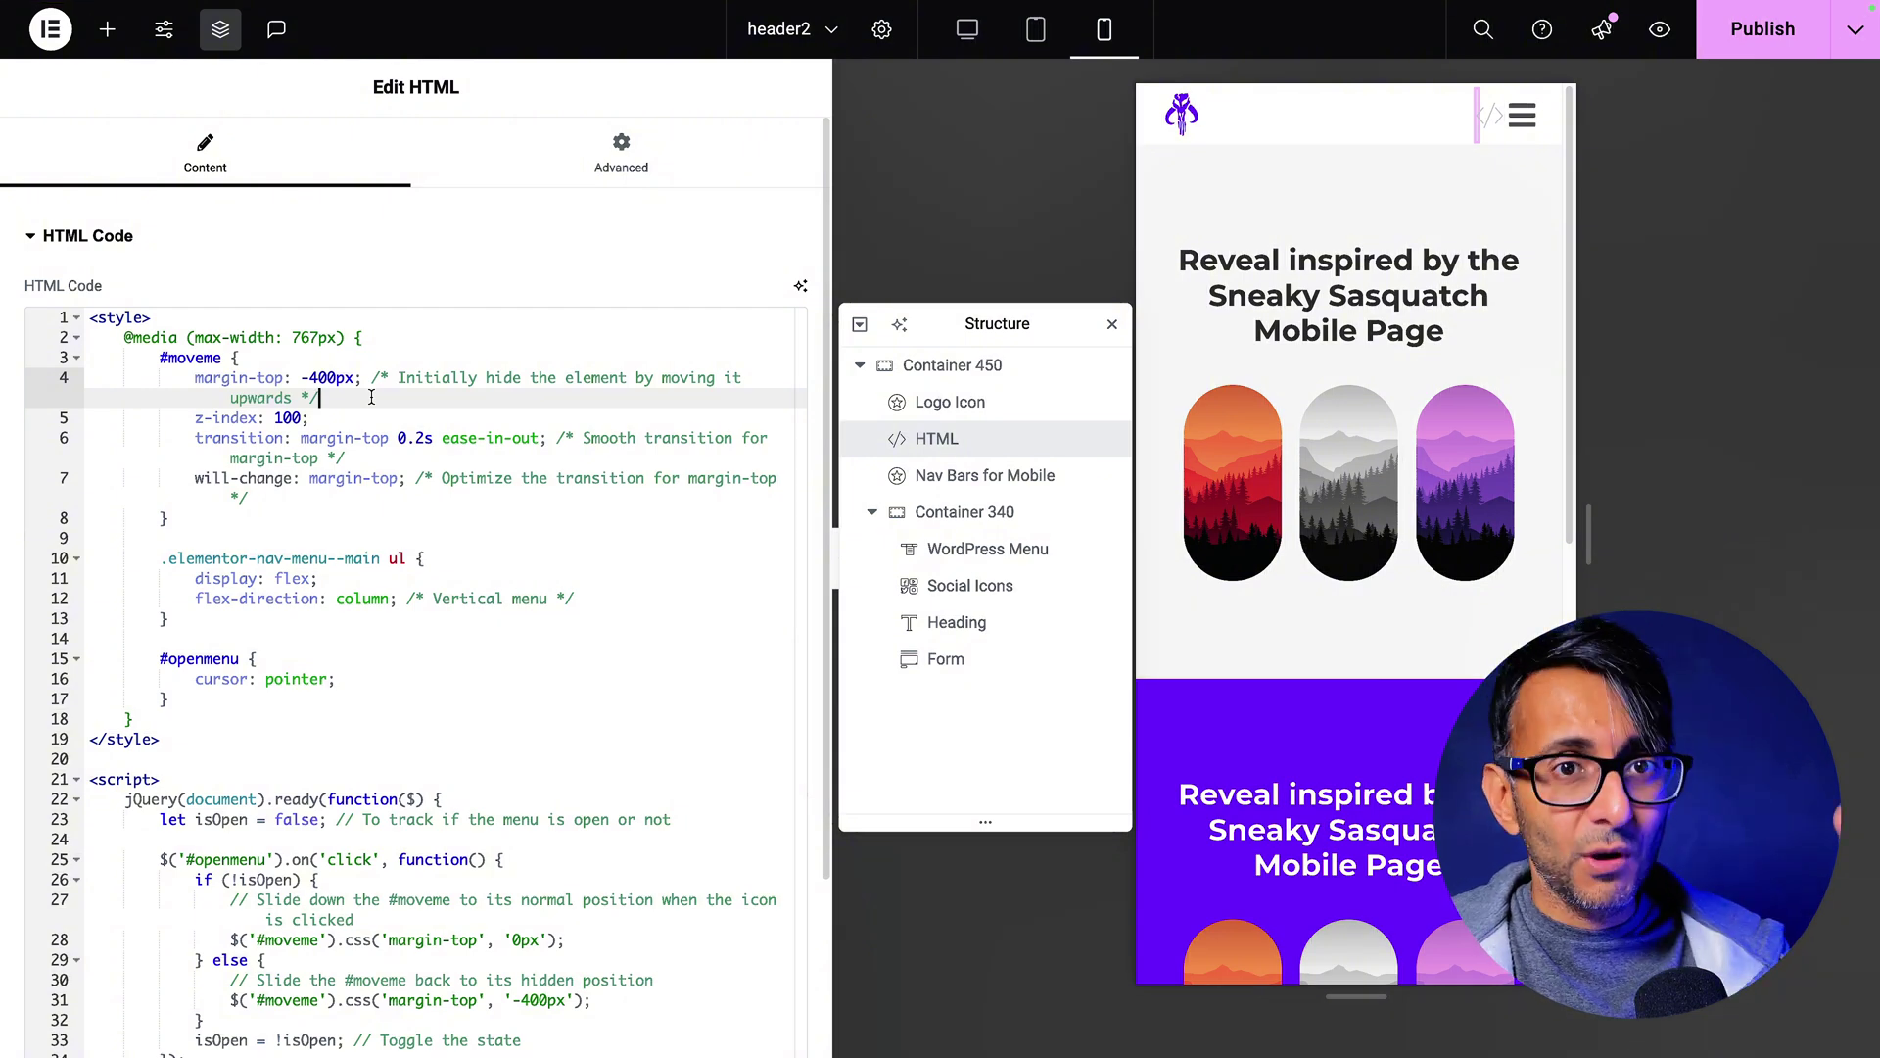
left_click_drag(251, 497, 169, 478)
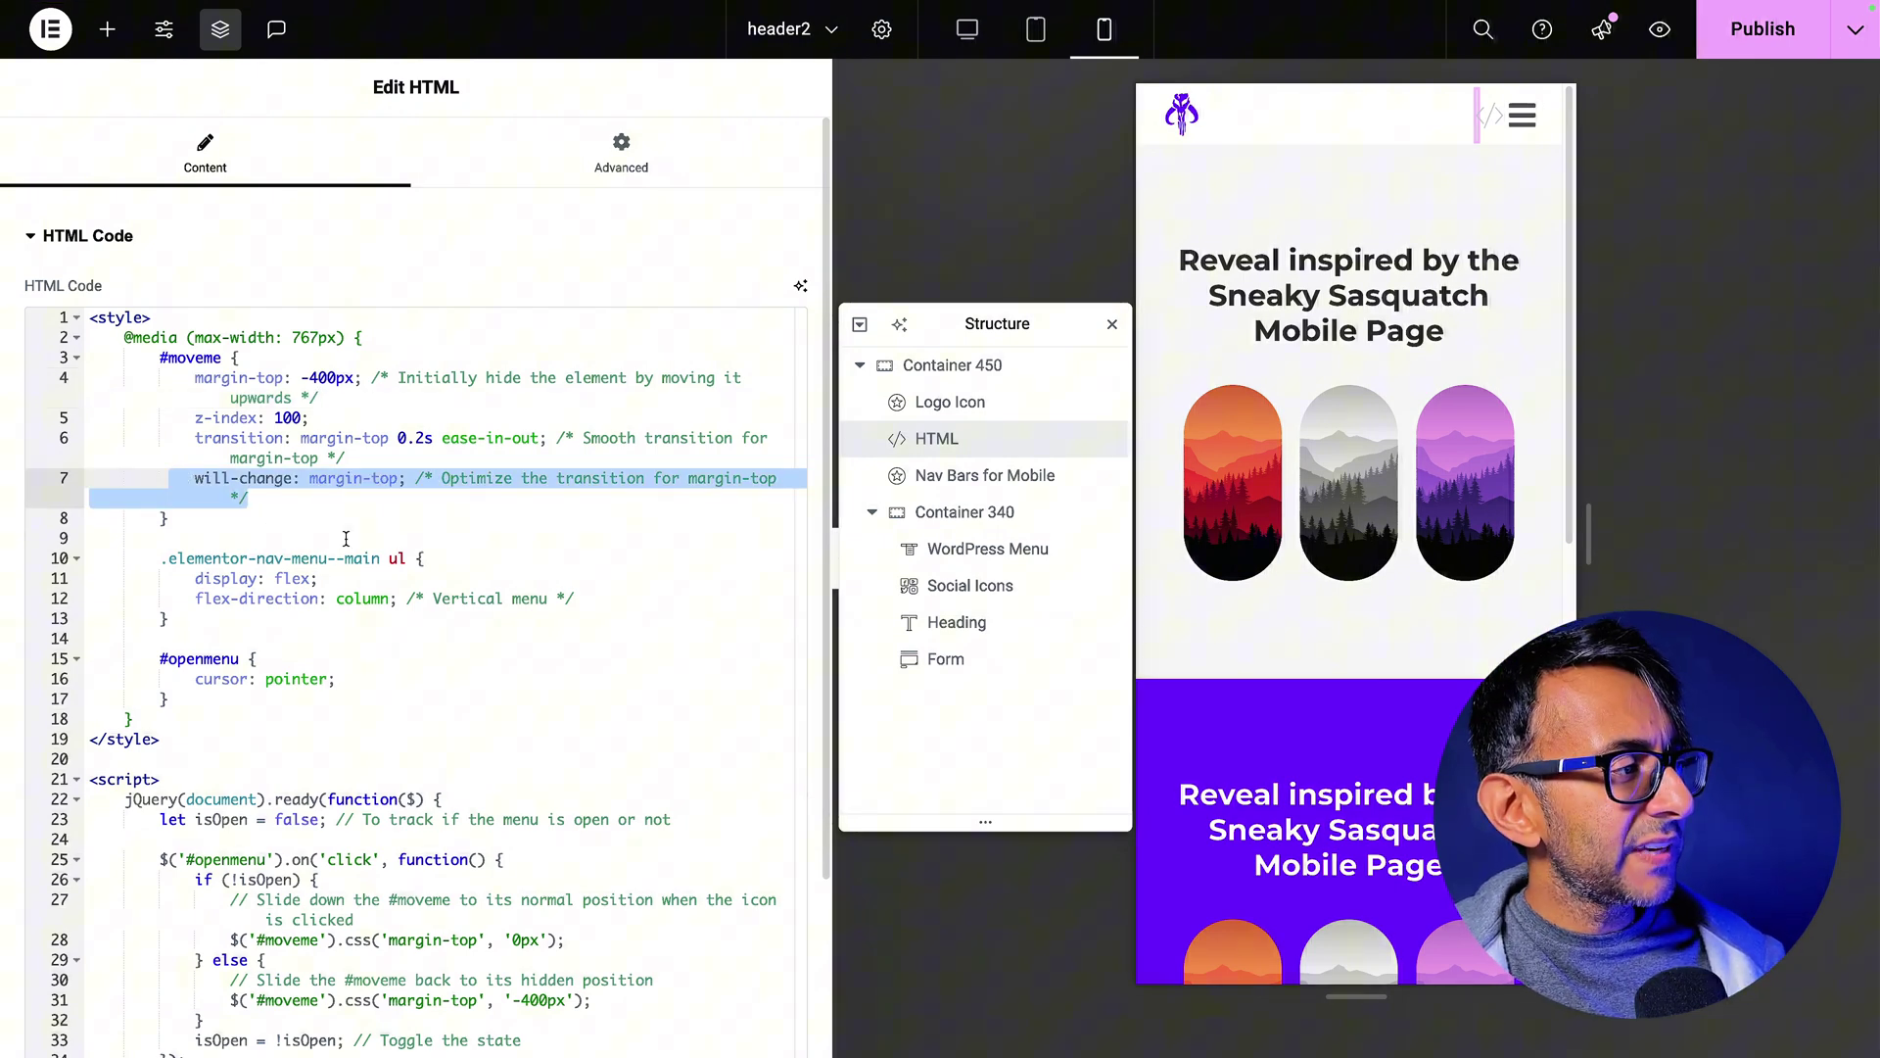
left_click(347, 537)
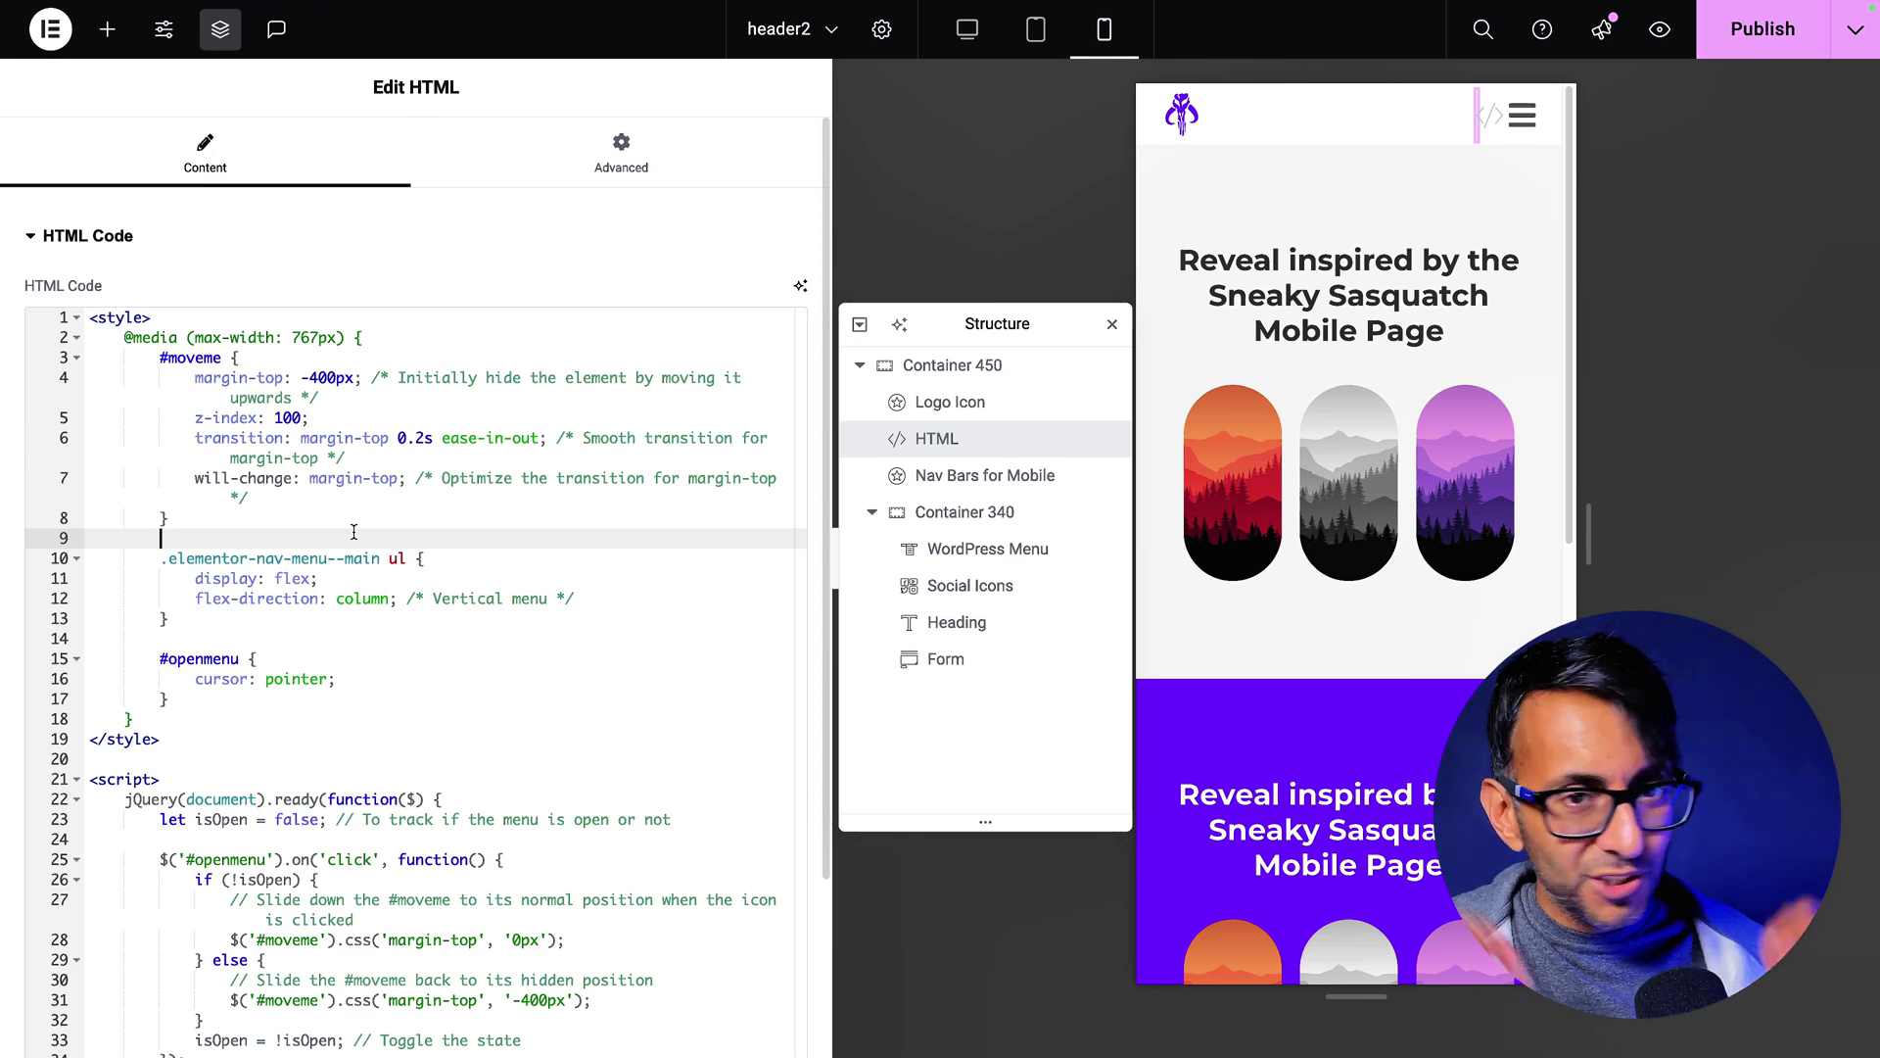
- Set line 4's margin-top to 0px to reveal the hidden menu, then change it back toward -400px
scroll(353, 531, "down", 2)
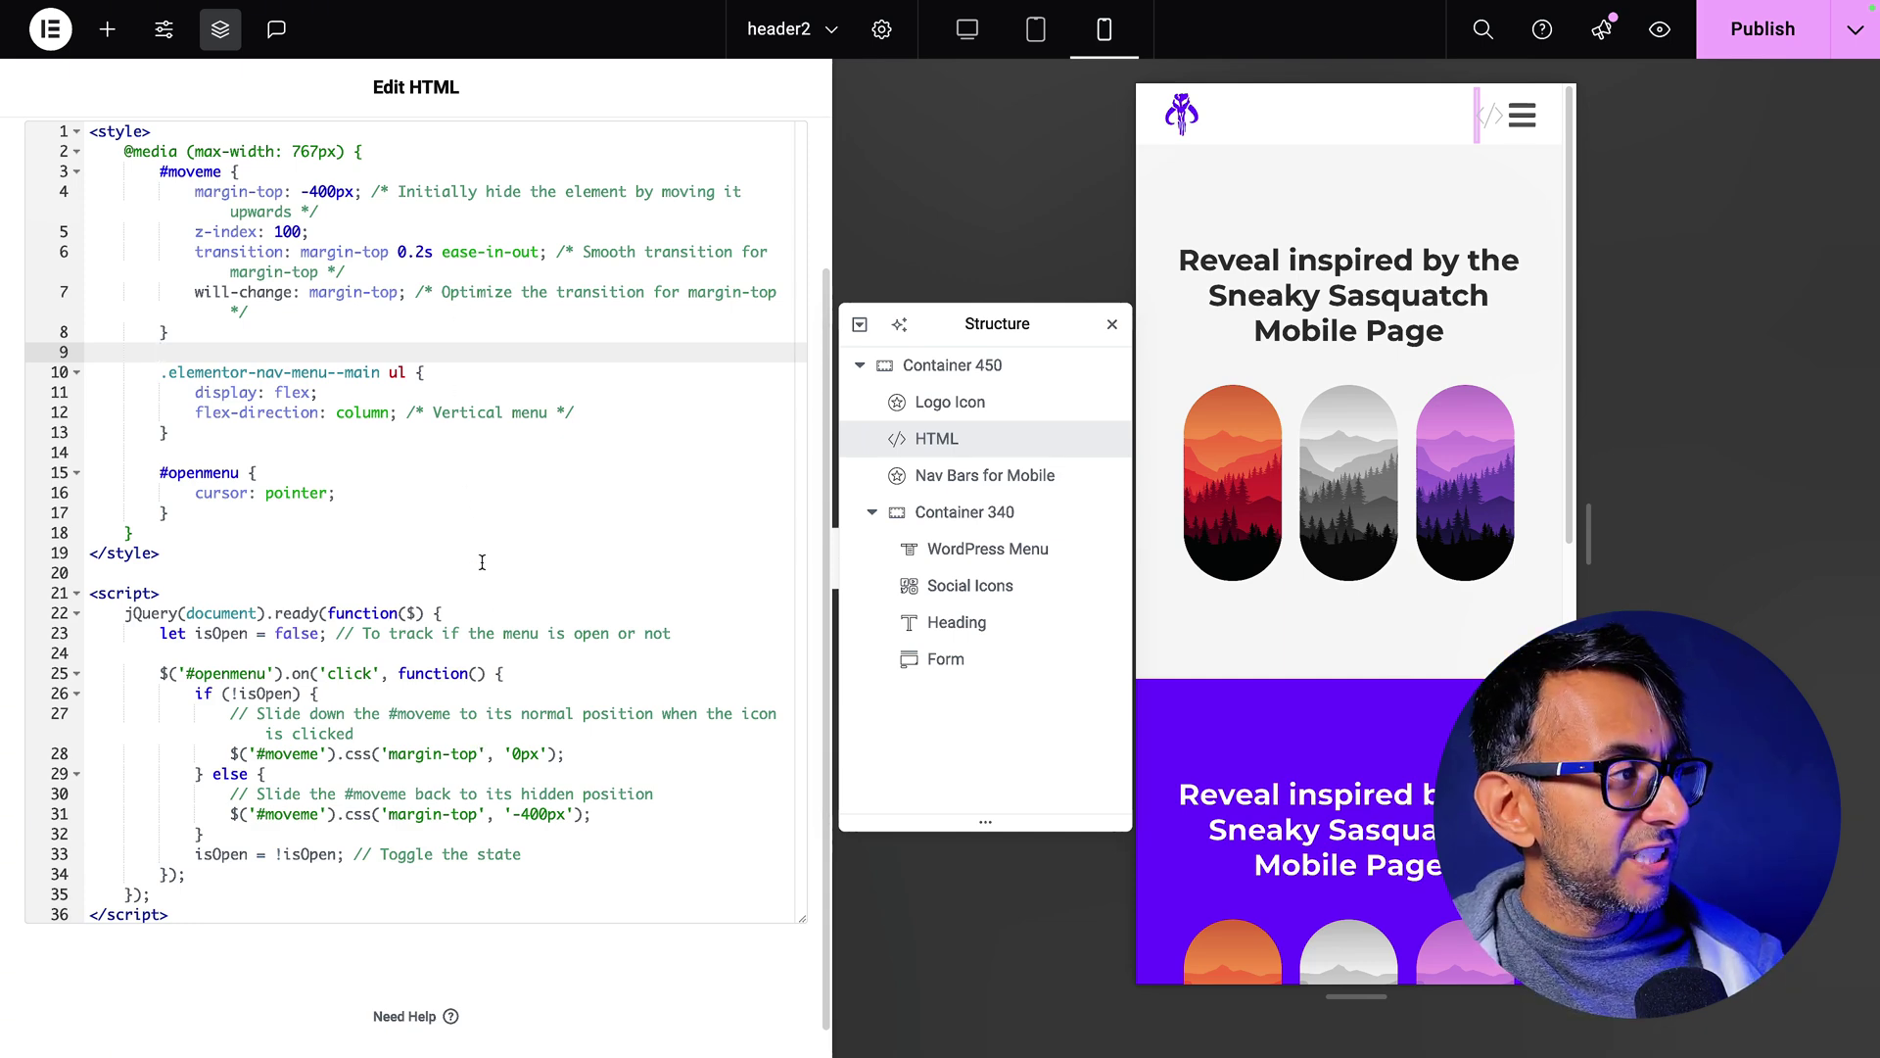
scroll(574, 599, "up", 1)
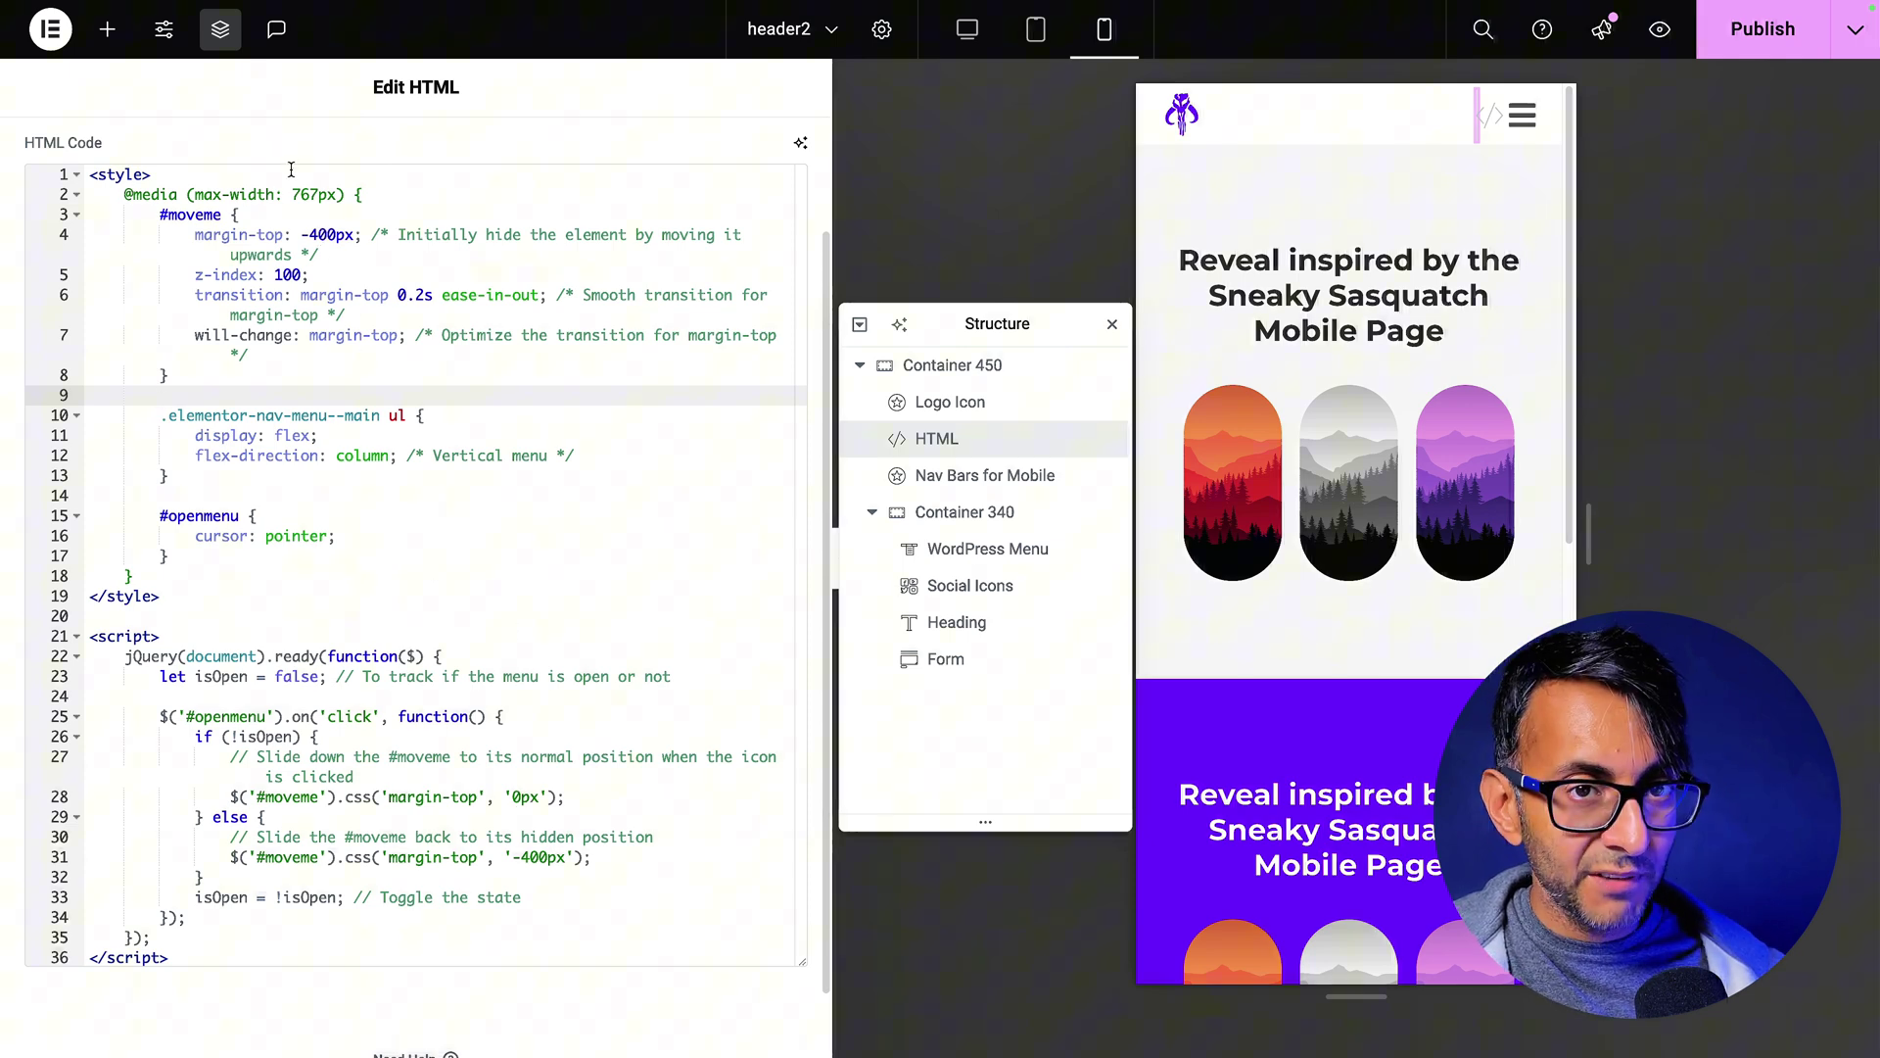
left_click_drag(332, 235, 301, 235)
type("0")
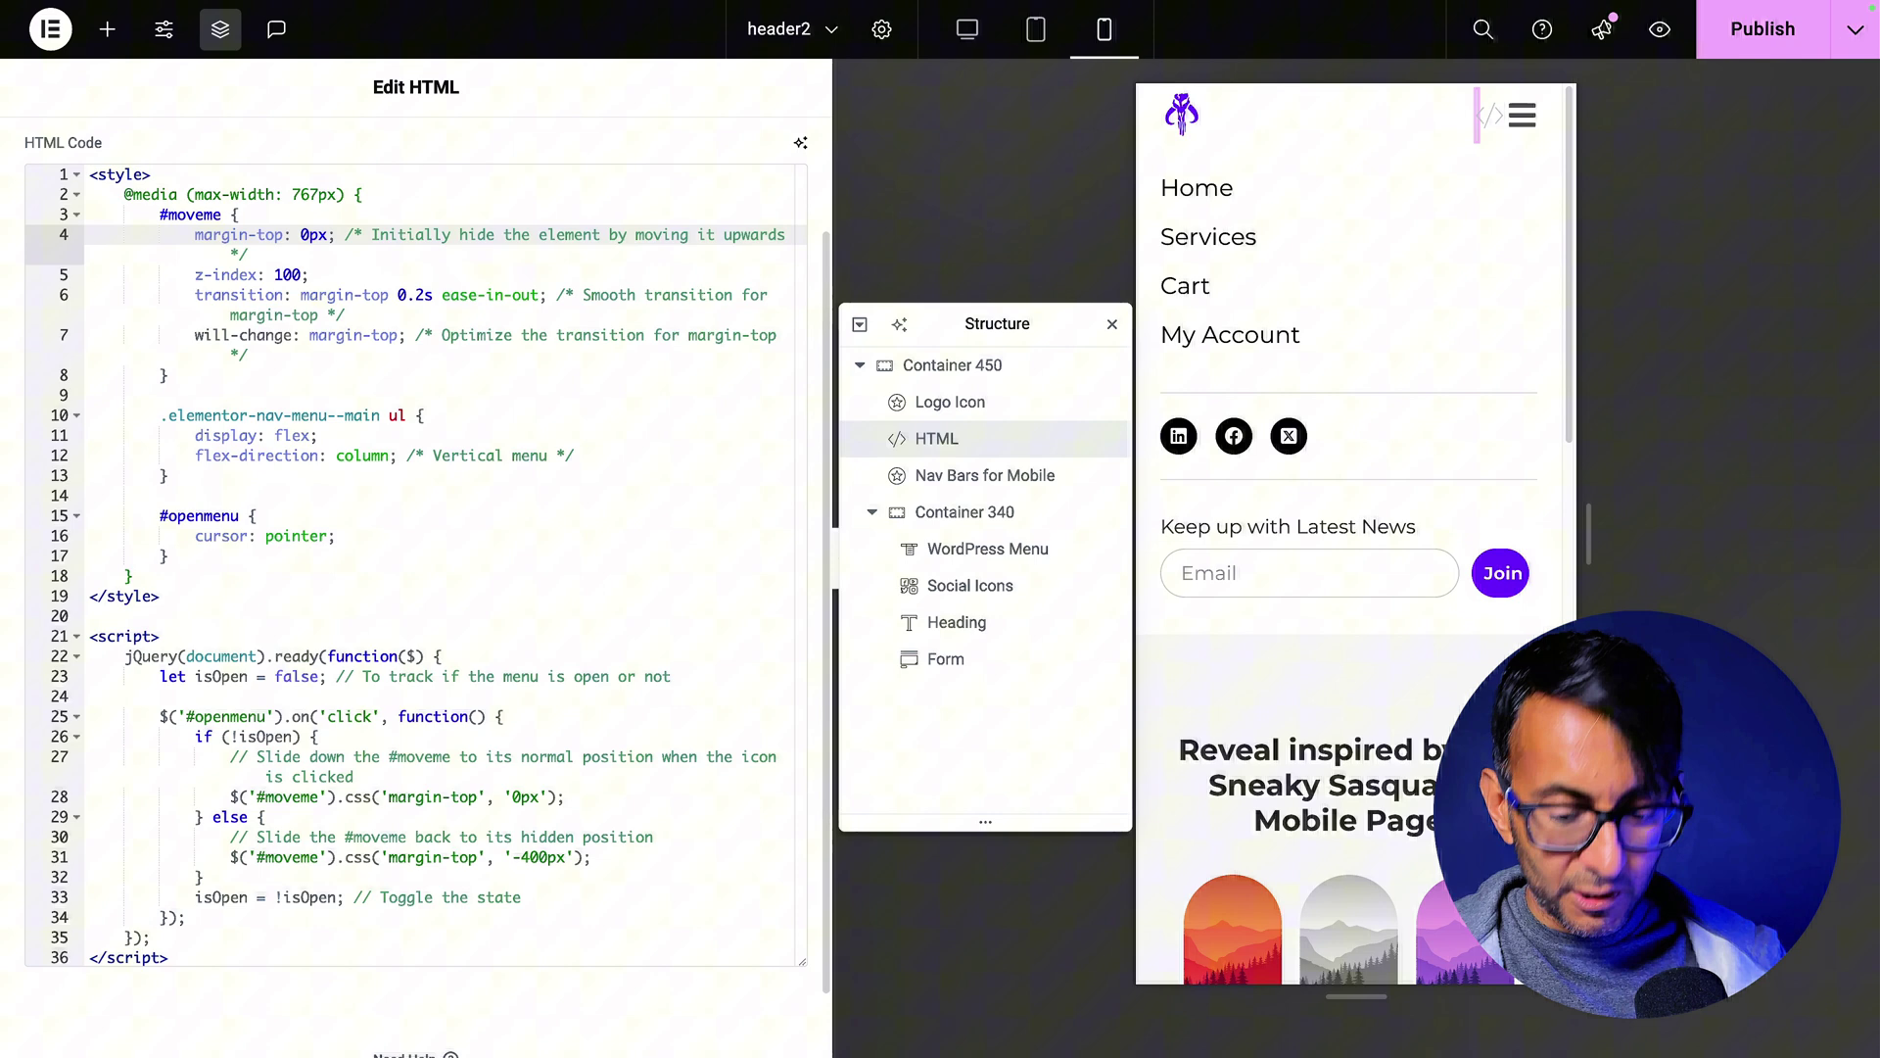
type("-4")
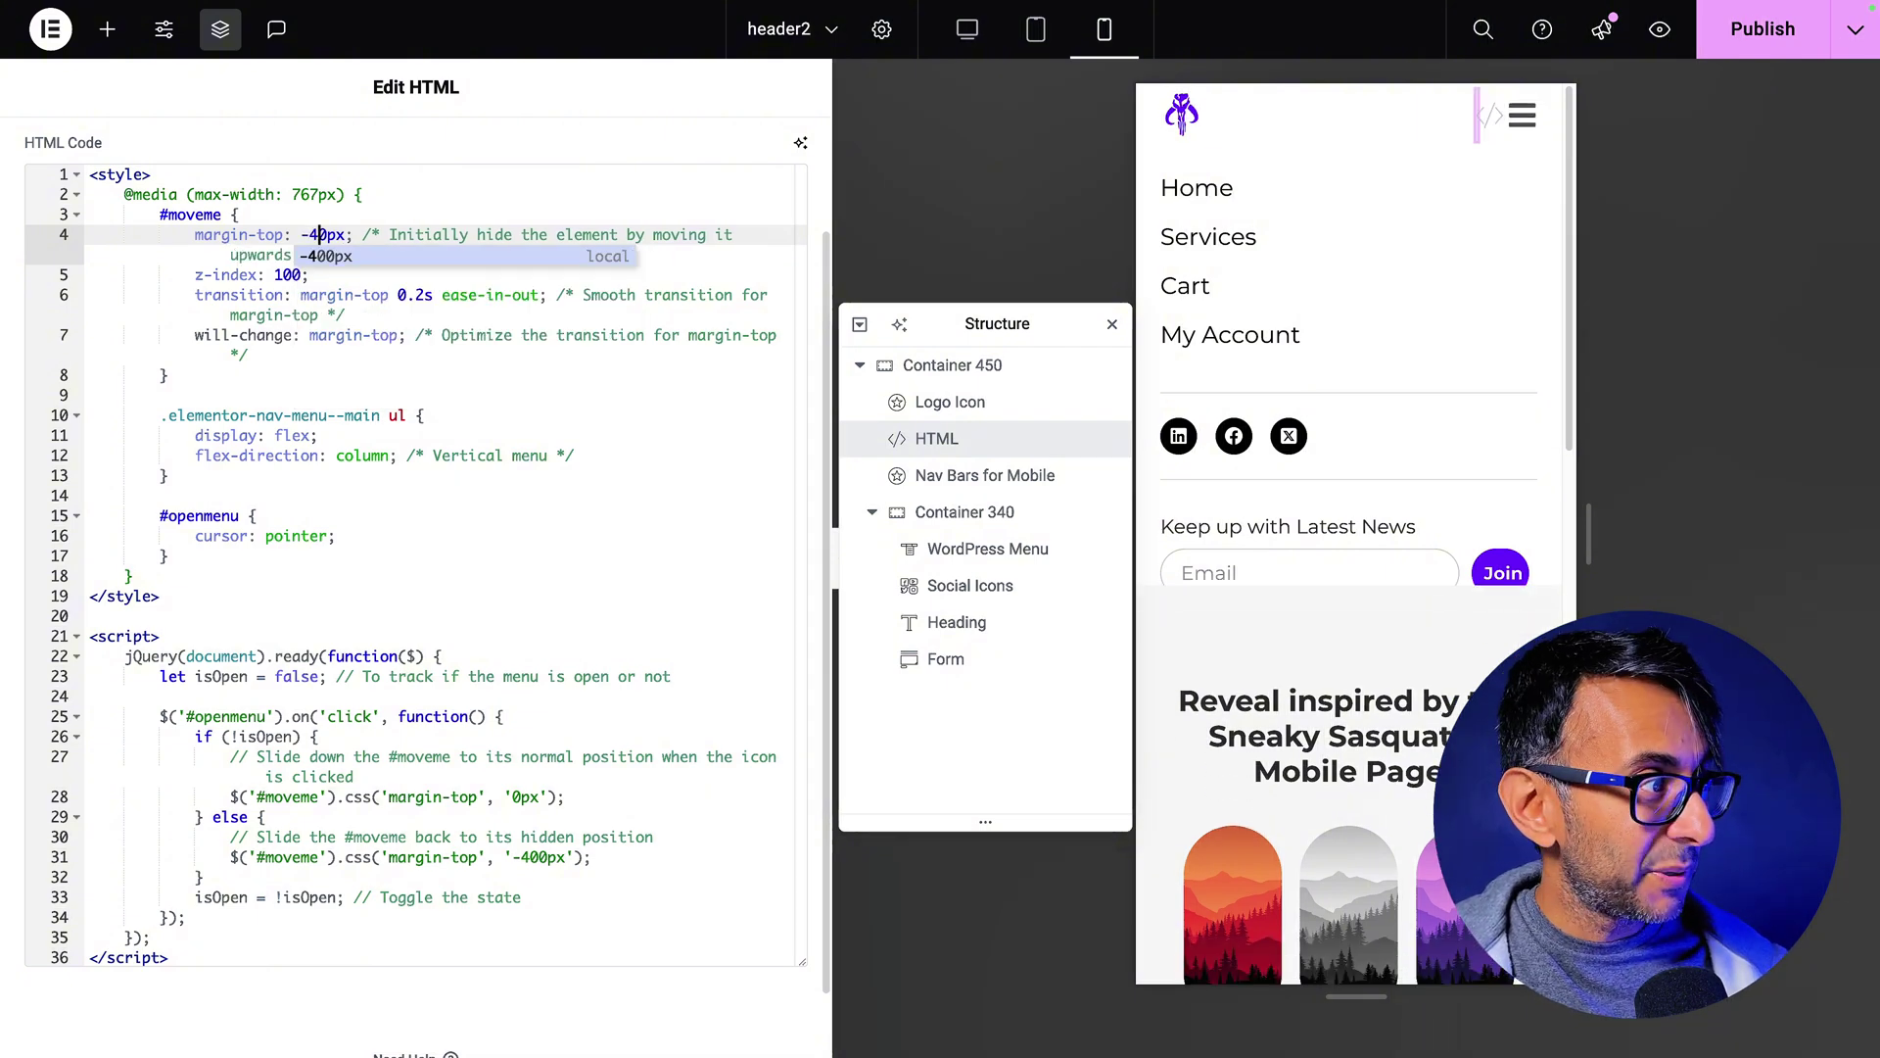
type("0")
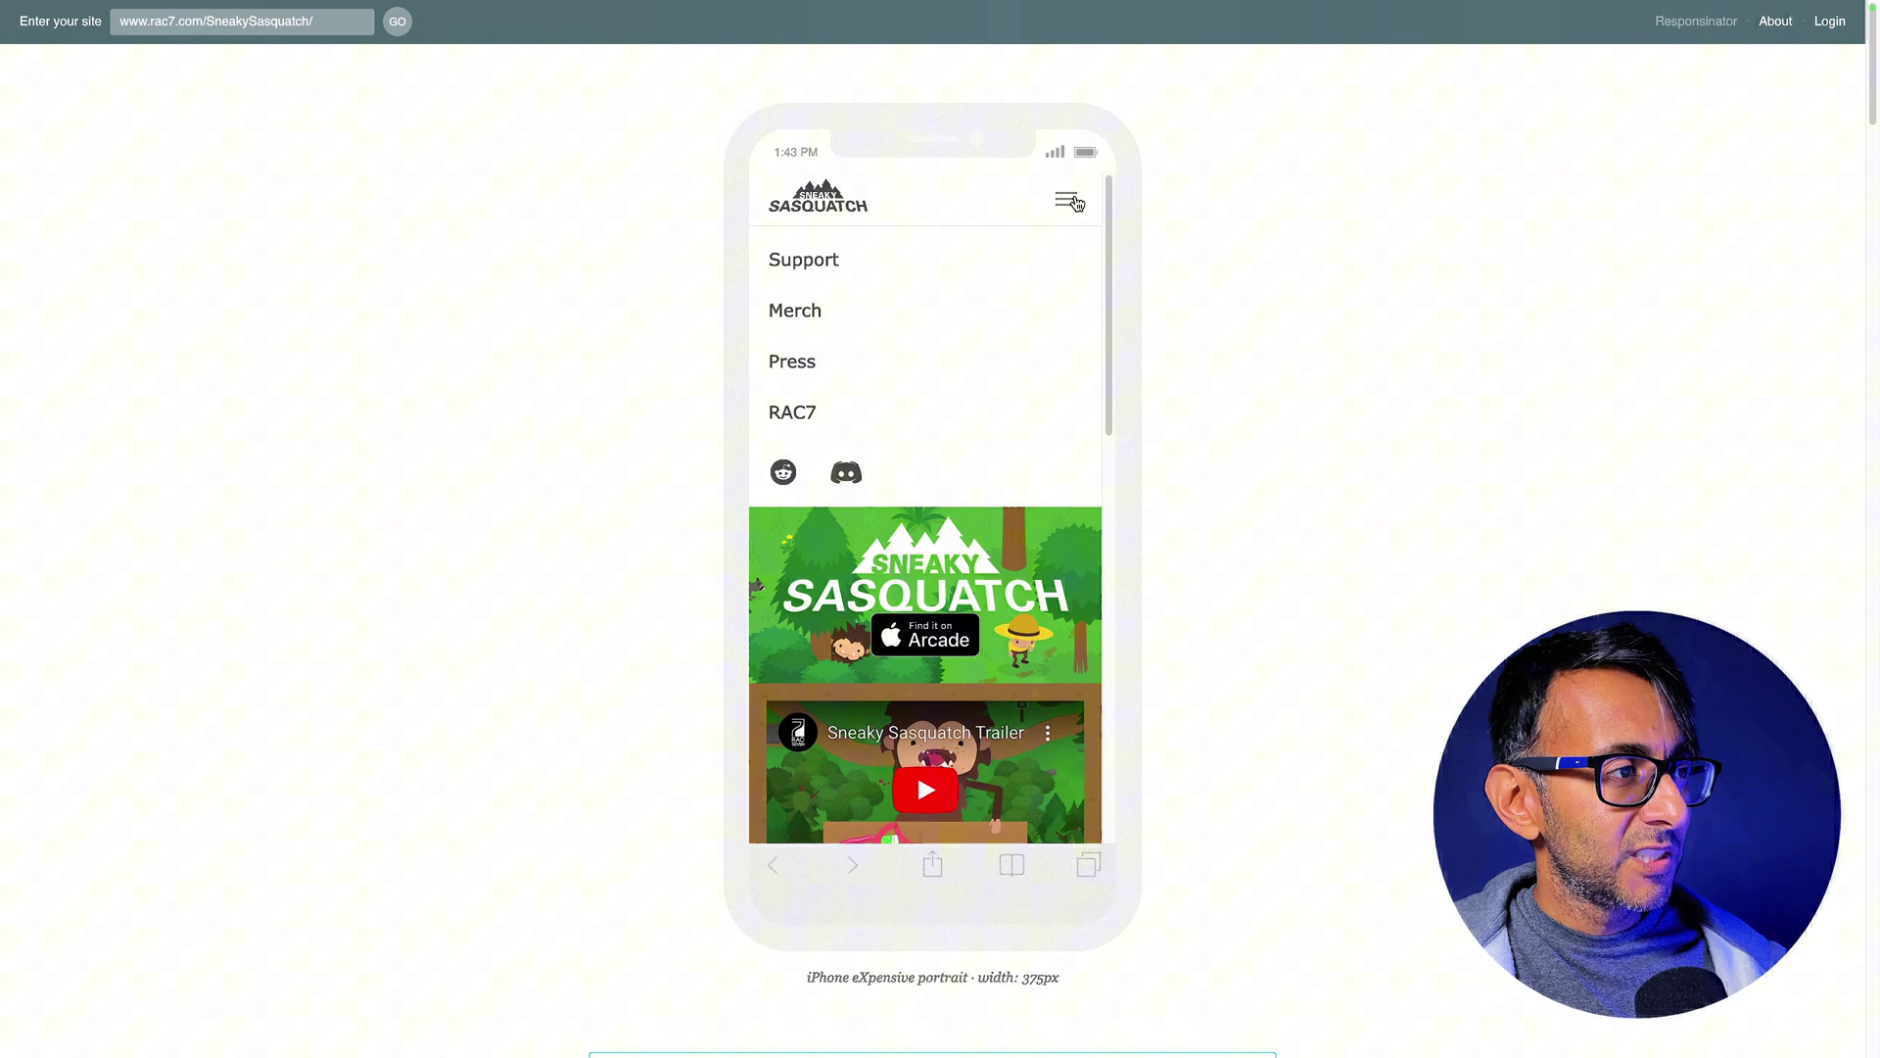
- Toggle the Sneaky Sasquatch hamburger menu closed and open several times, leaving it expanded
left_click(1076, 203)
left_click(1076, 203)
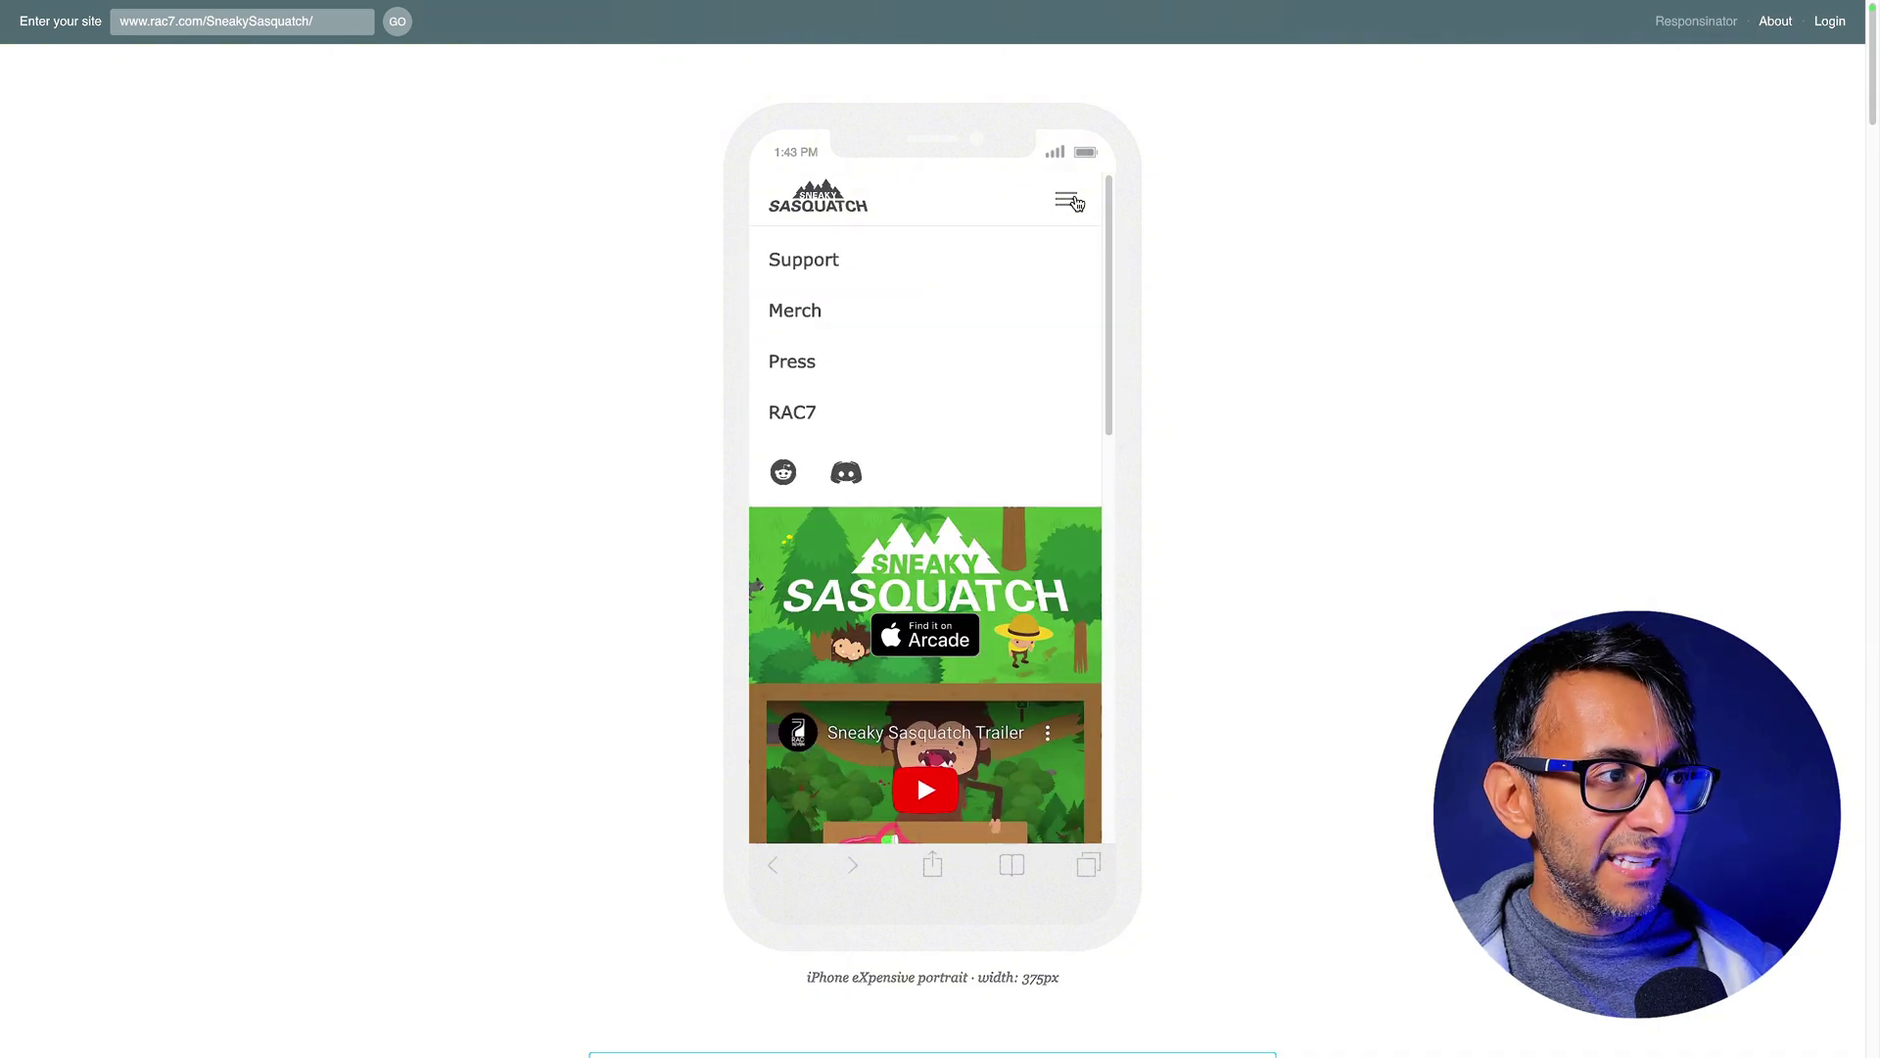
left_click(1077, 202)
left_click(1077, 203)
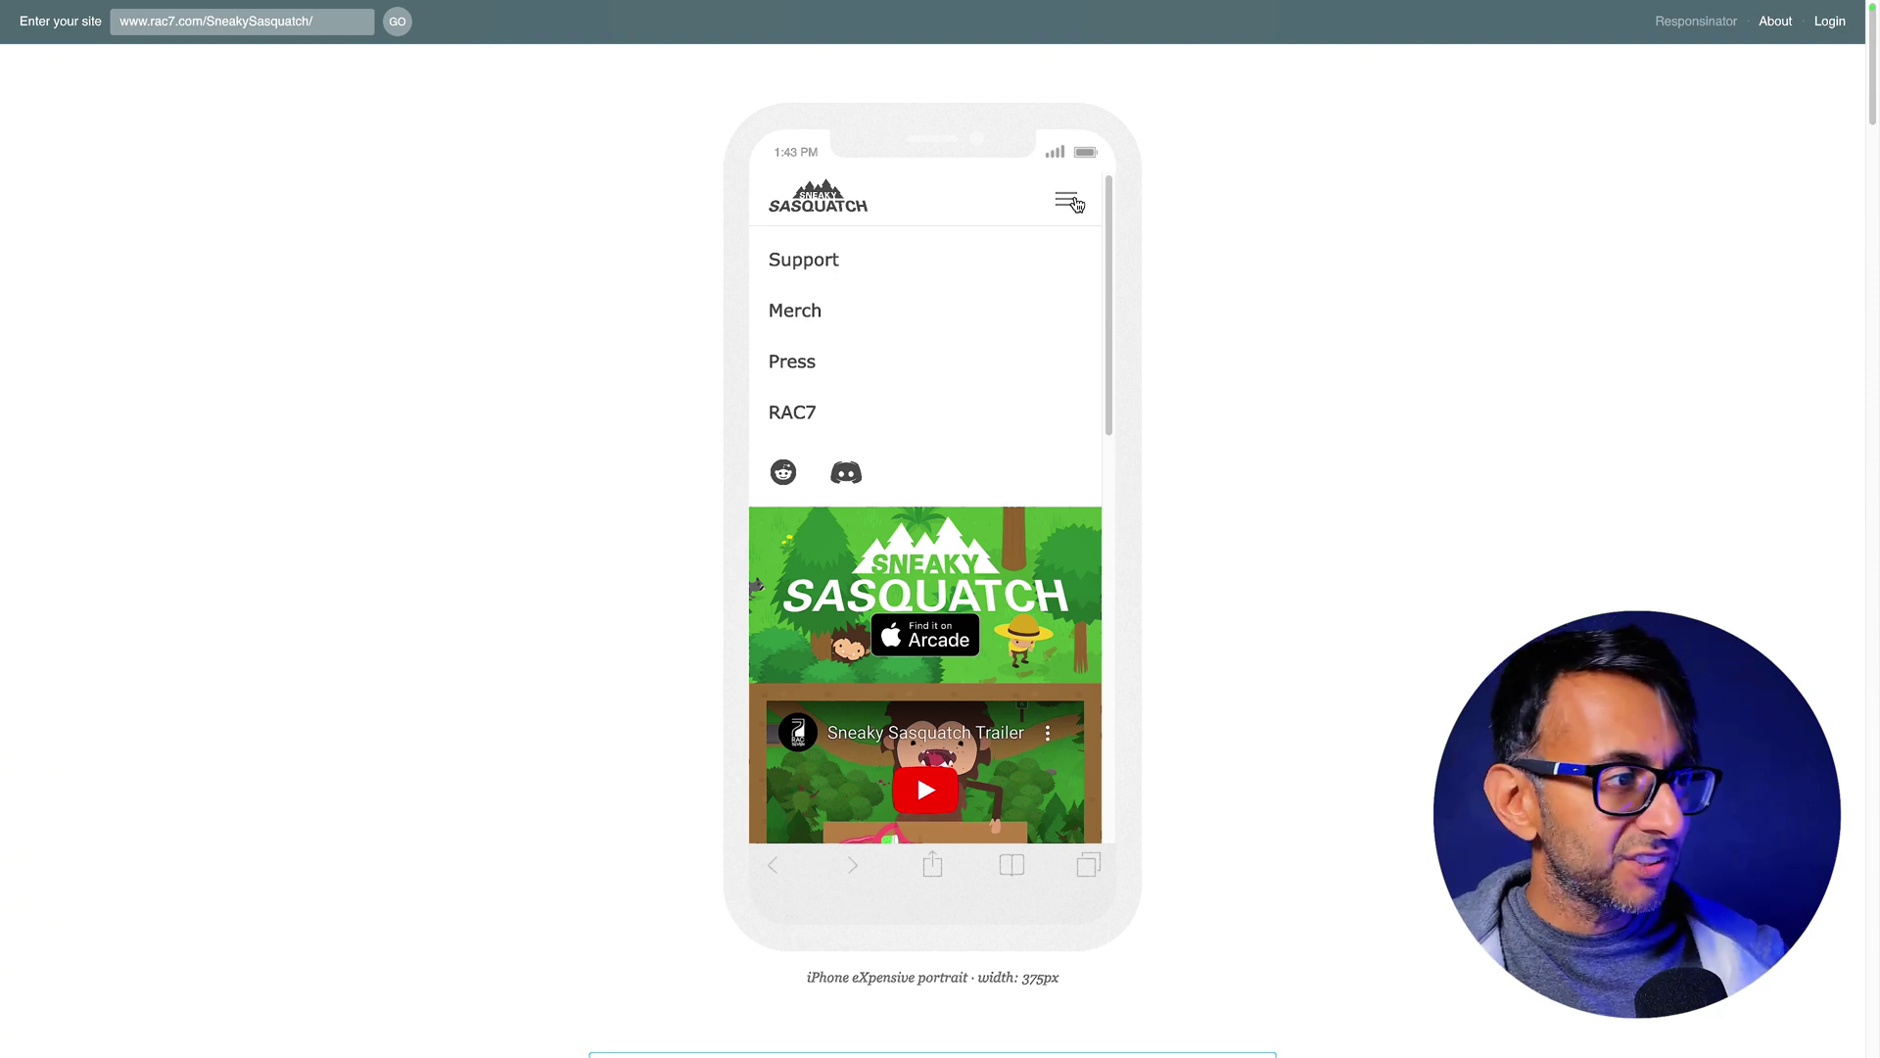
left_click(1076, 203)
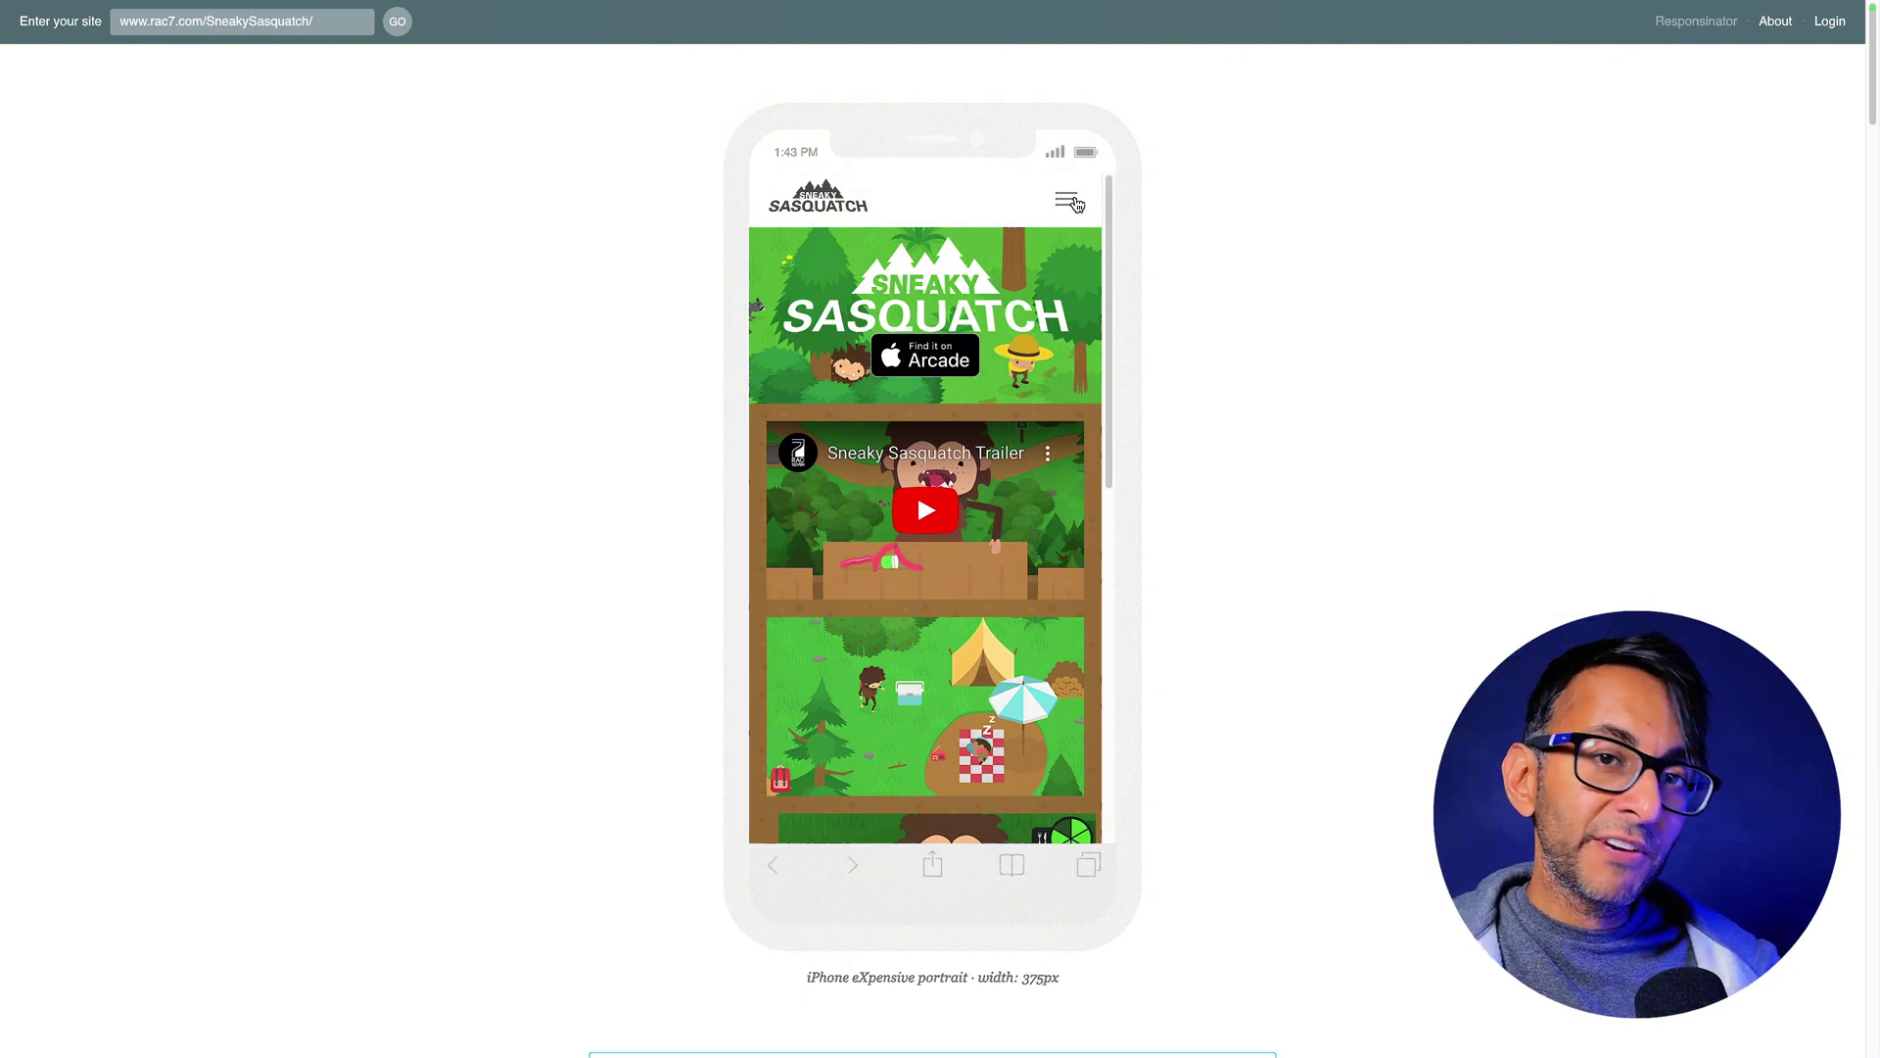
left_click(1076, 203)
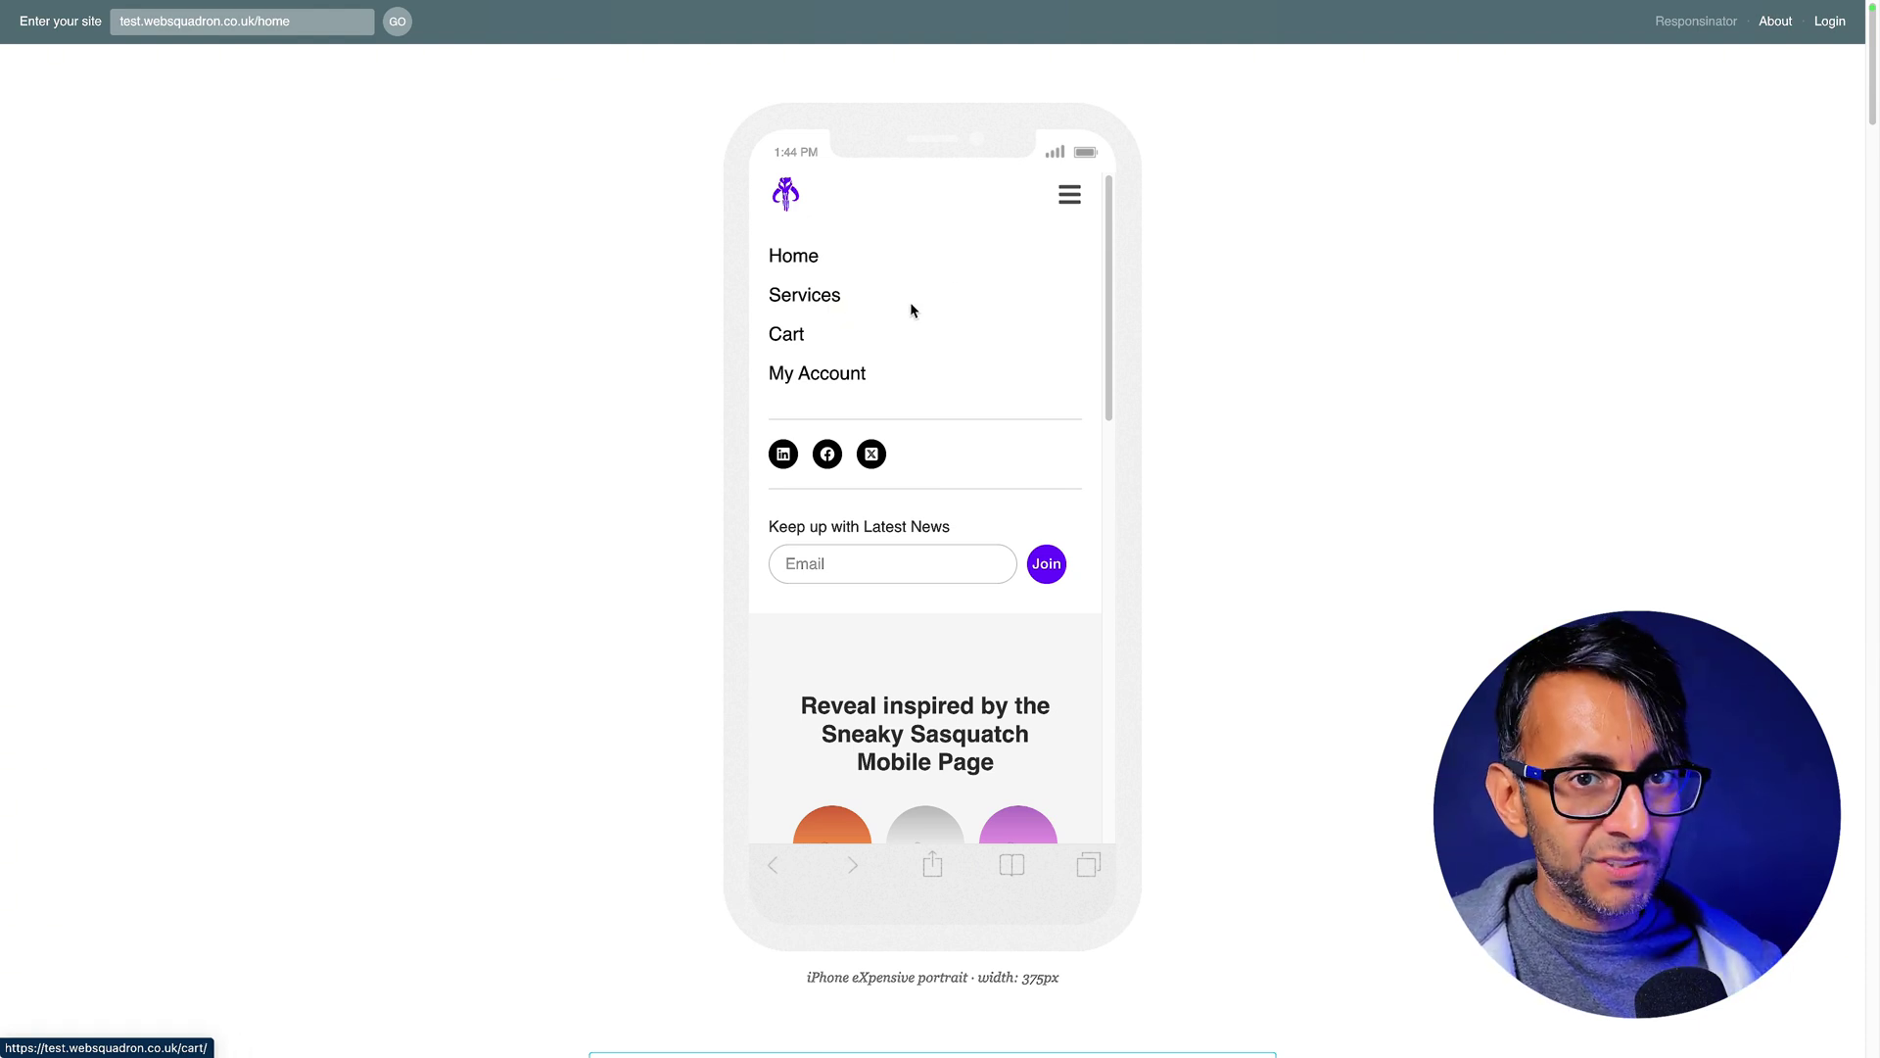
- Use the test site's mobile menu to go Services then Home twice, confirming it closes after each
left_click(1068, 201)
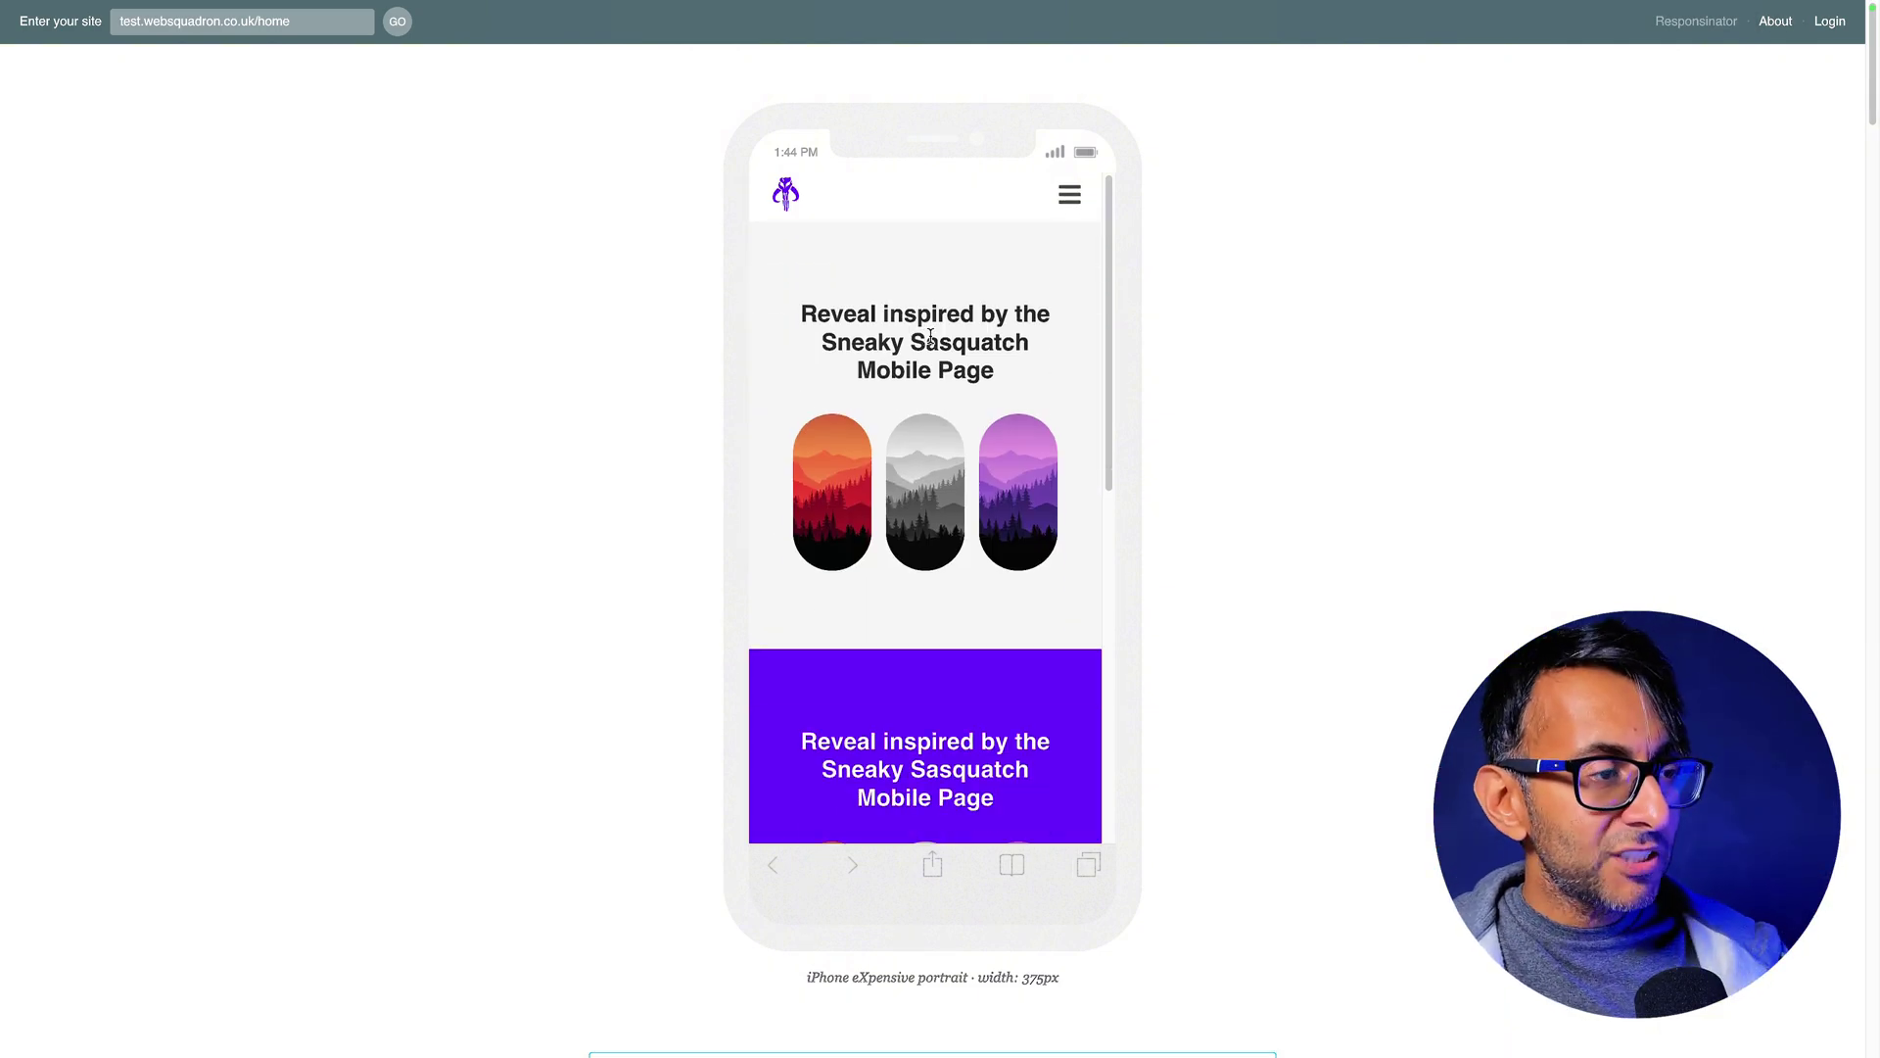
left_click(1069, 196)
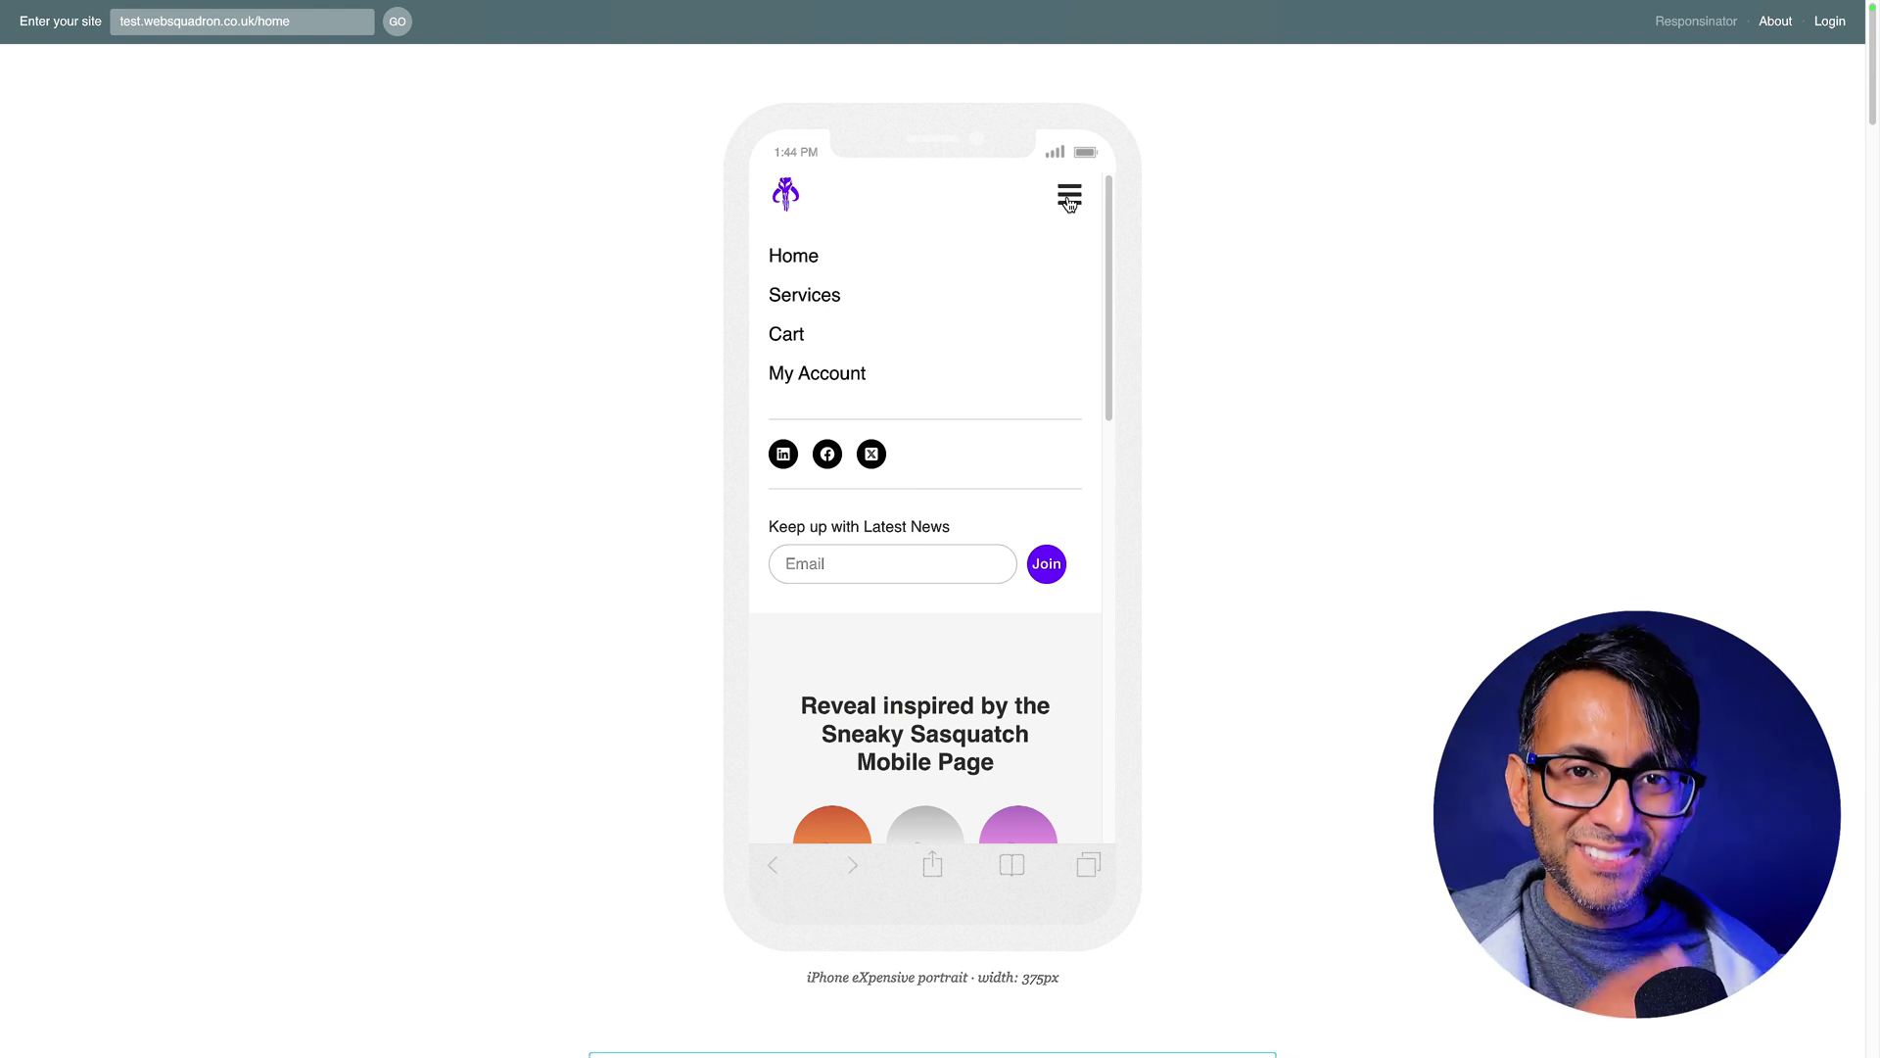
left_click(817, 296)
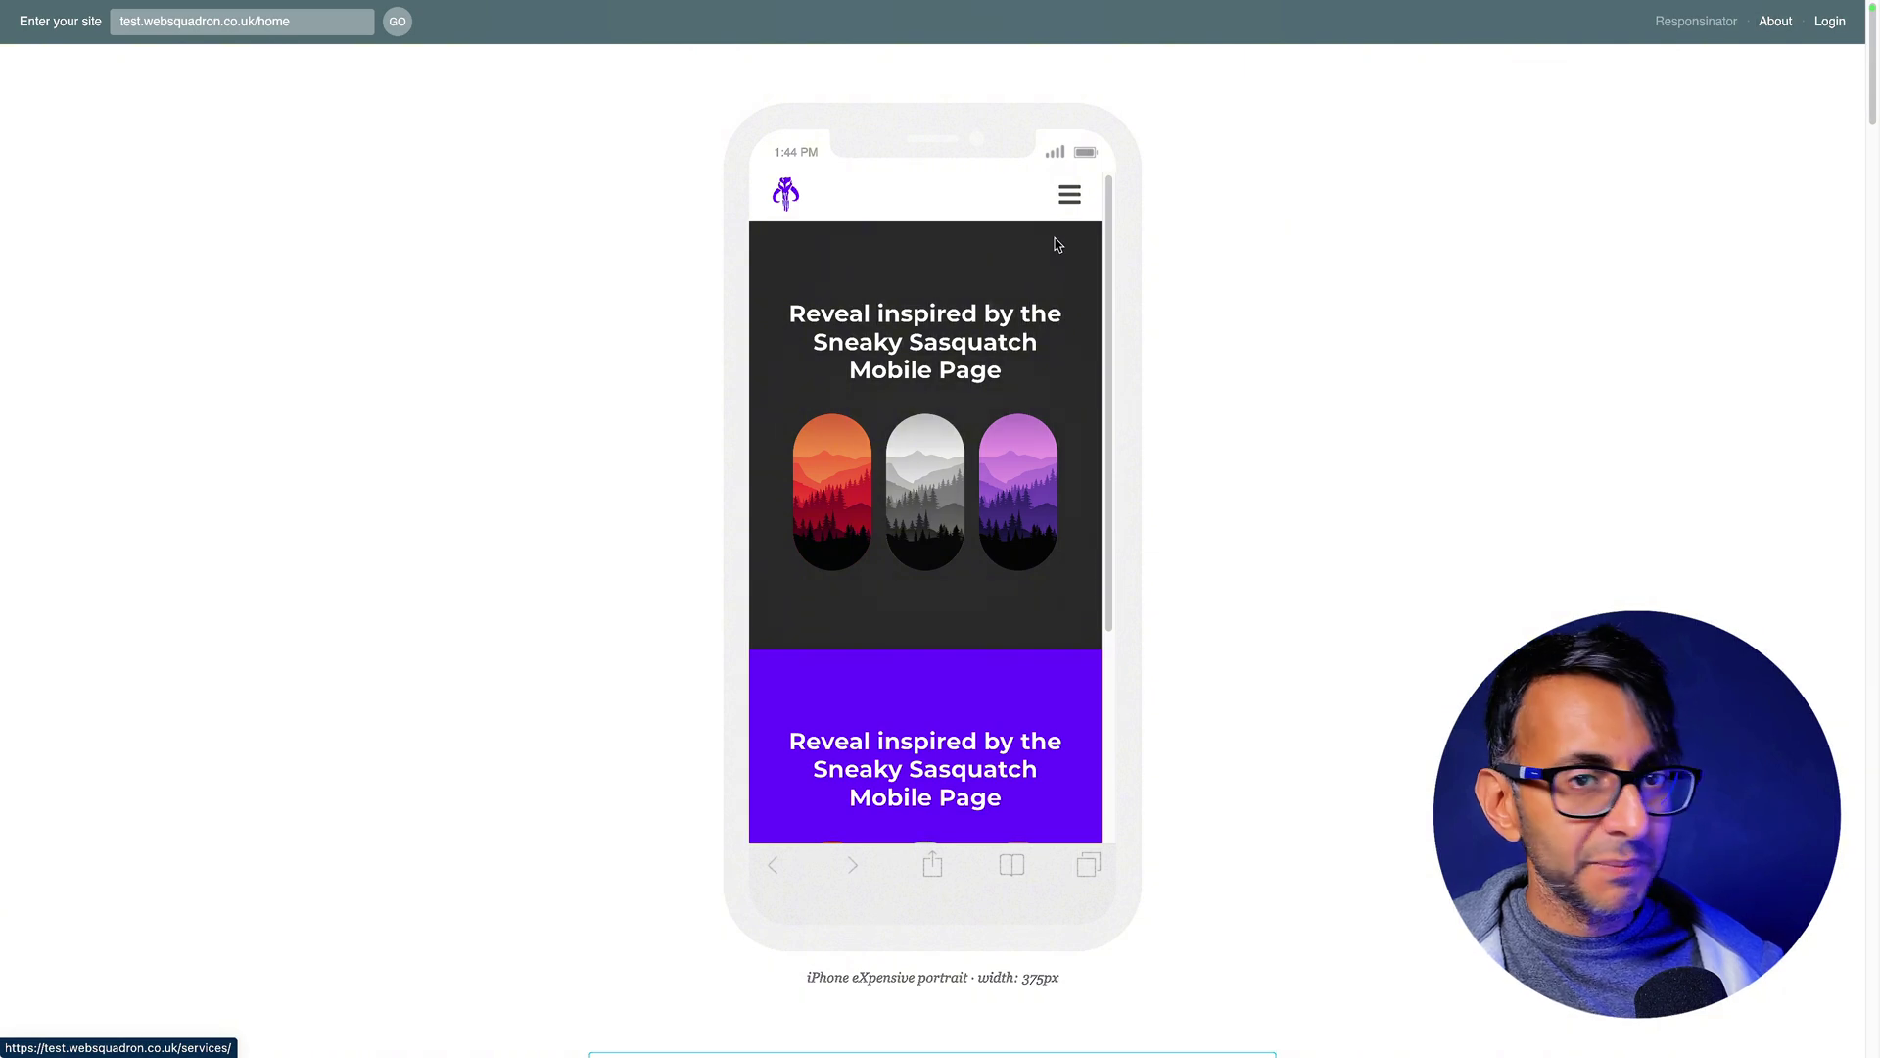
left_click(1070, 194)
left_click(799, 257)
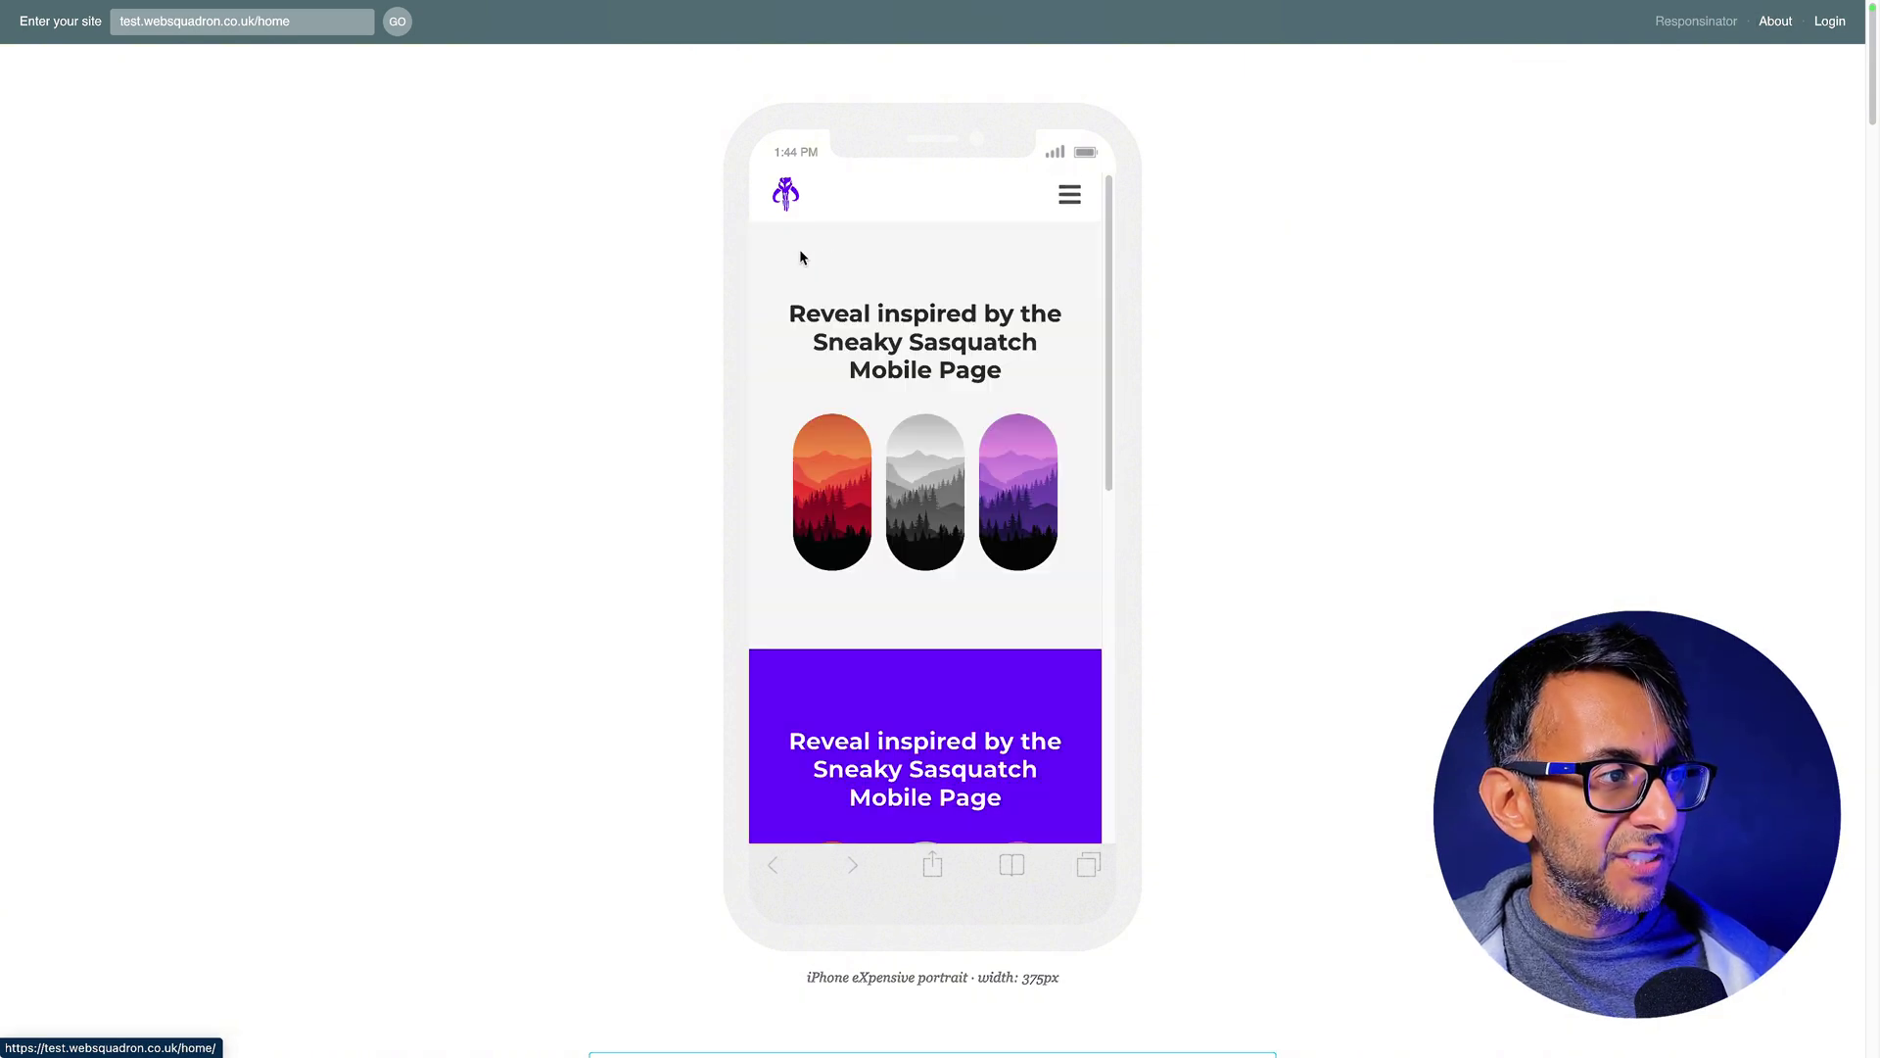
left_click(1069, 194)
left_click(821, 298)
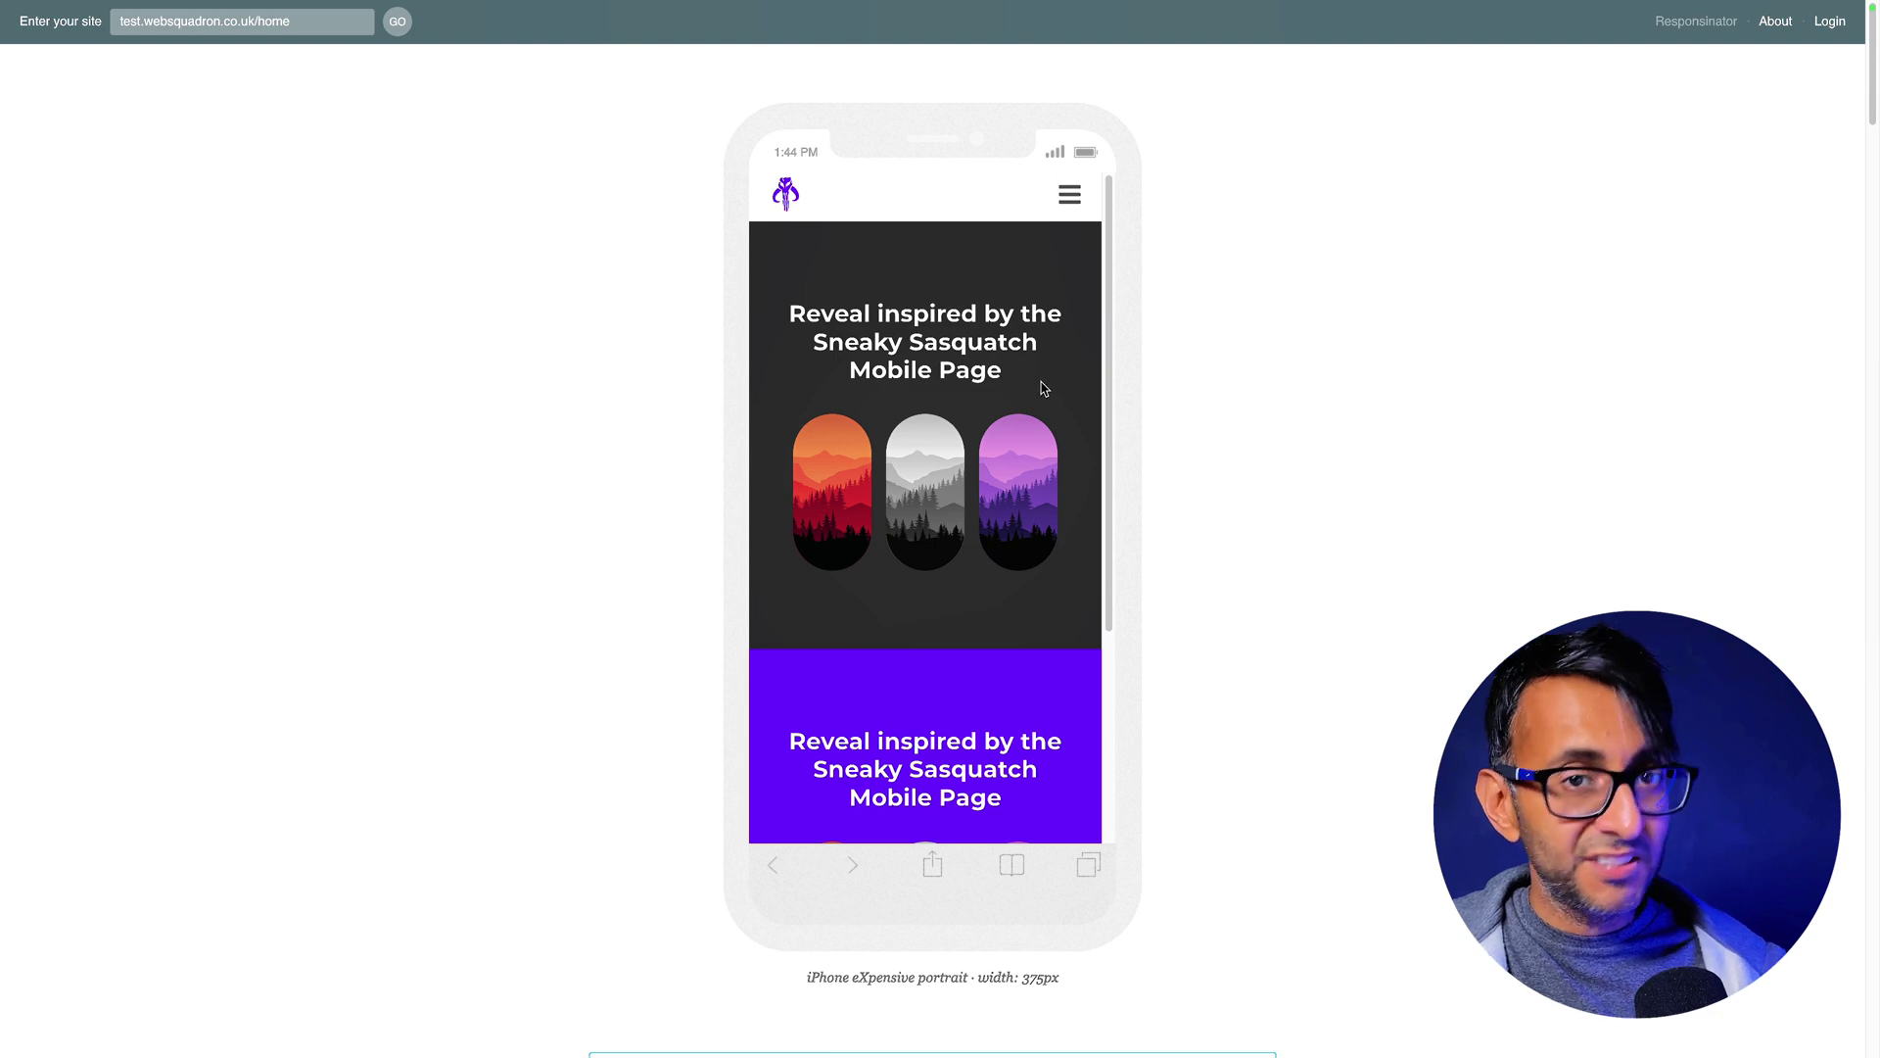
left_click_drag(1107, 392, 1154, 260)
left_click(1071, 201)
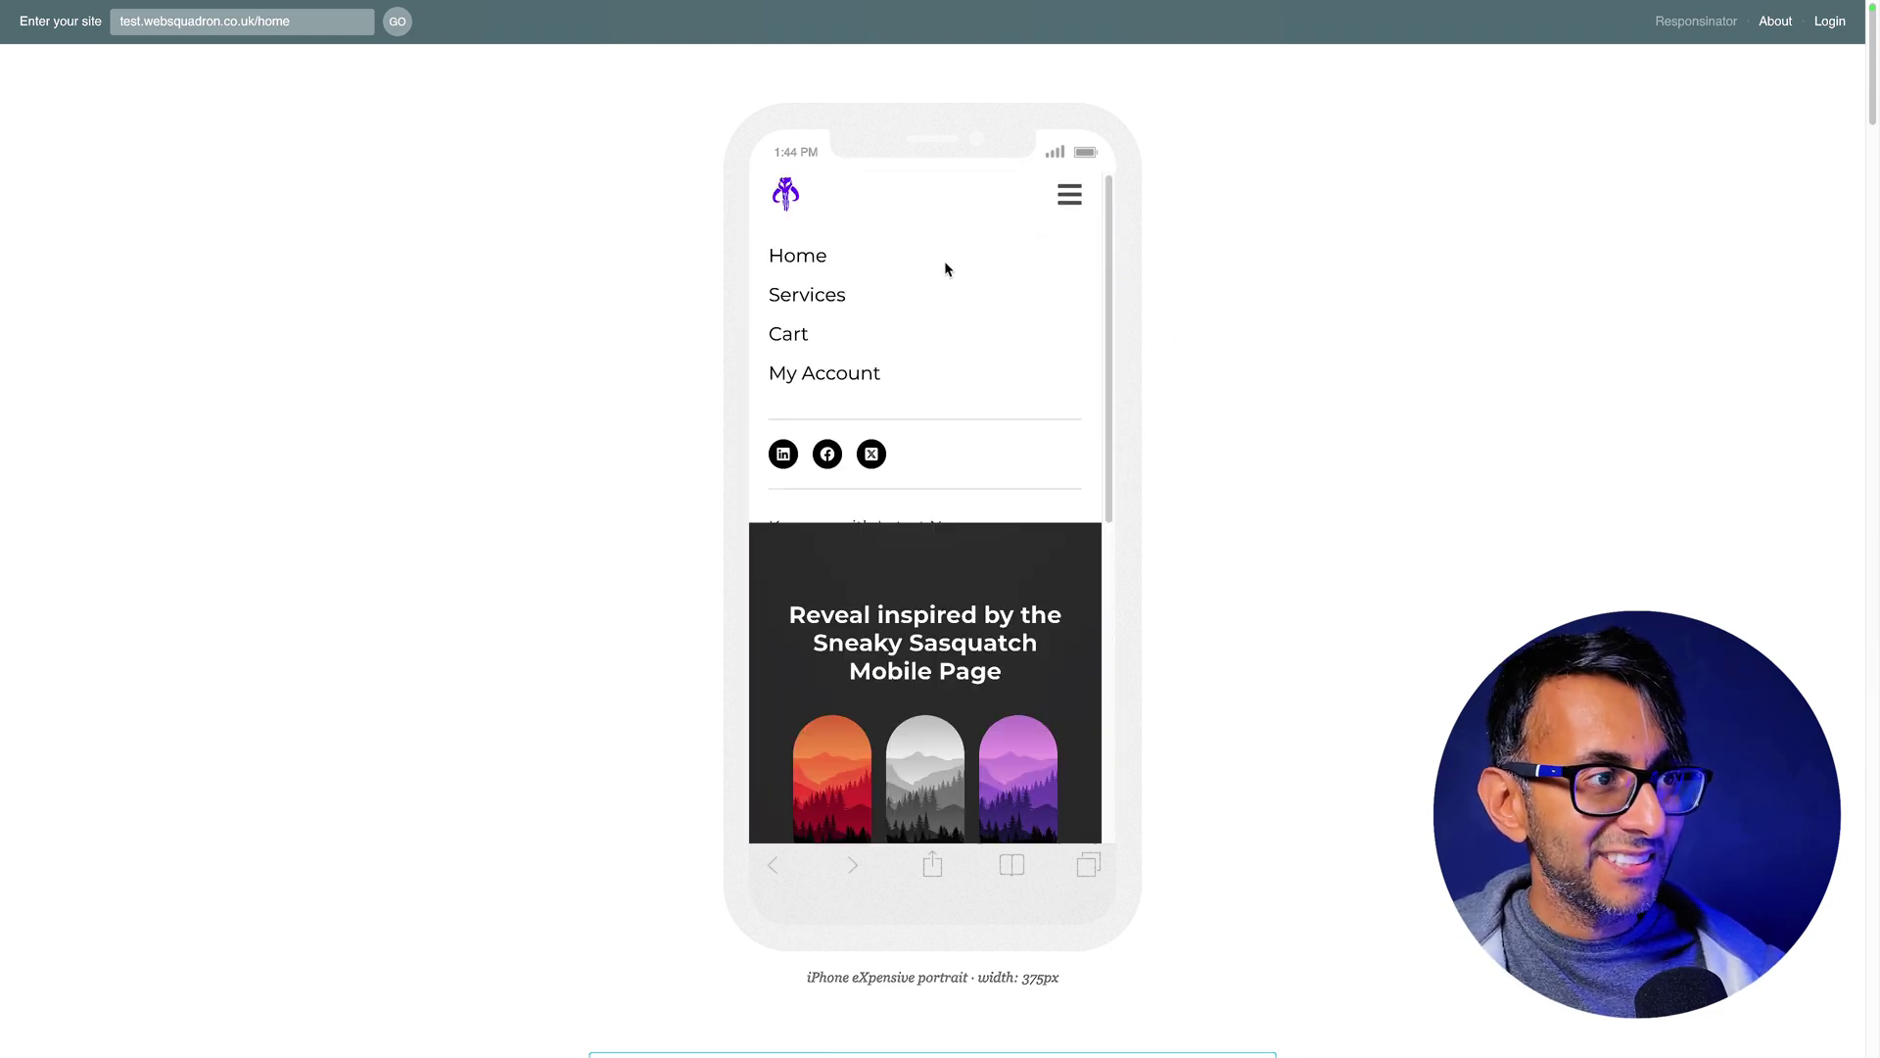
left_click(801, 256)
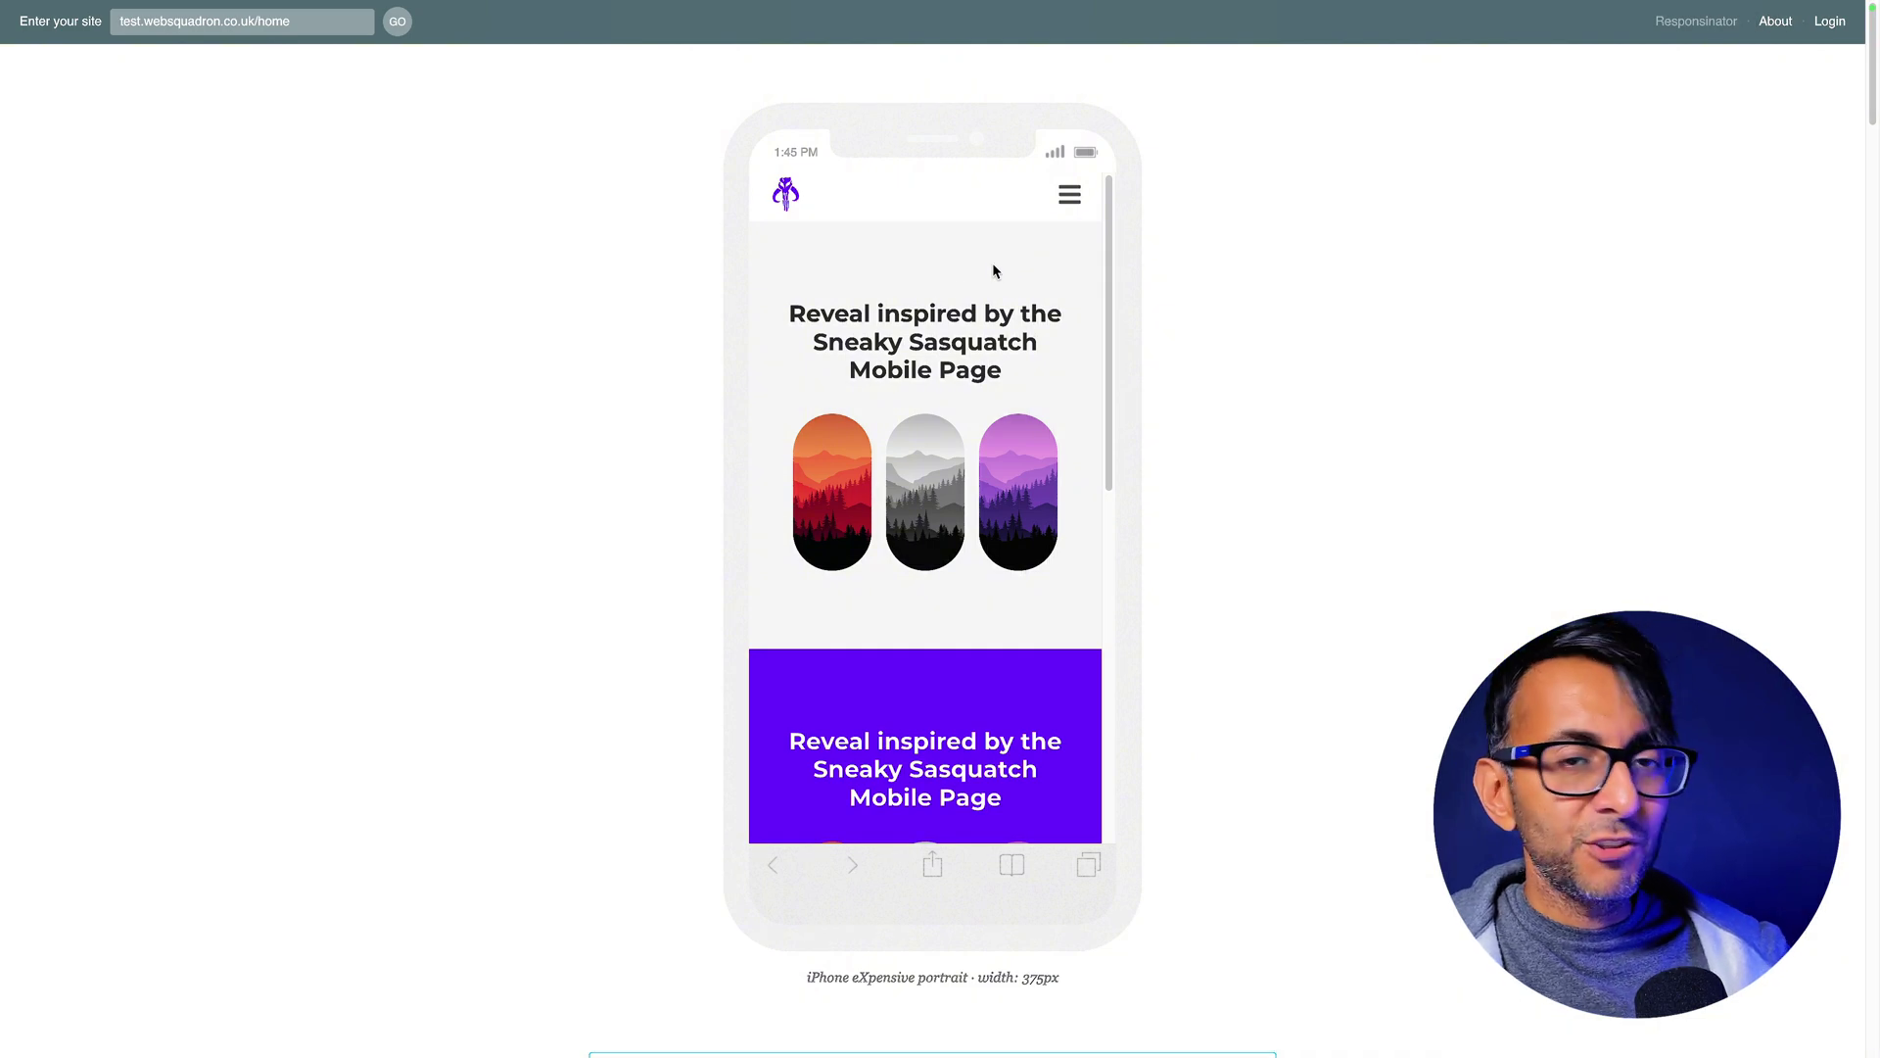
left_click(1069, 198)
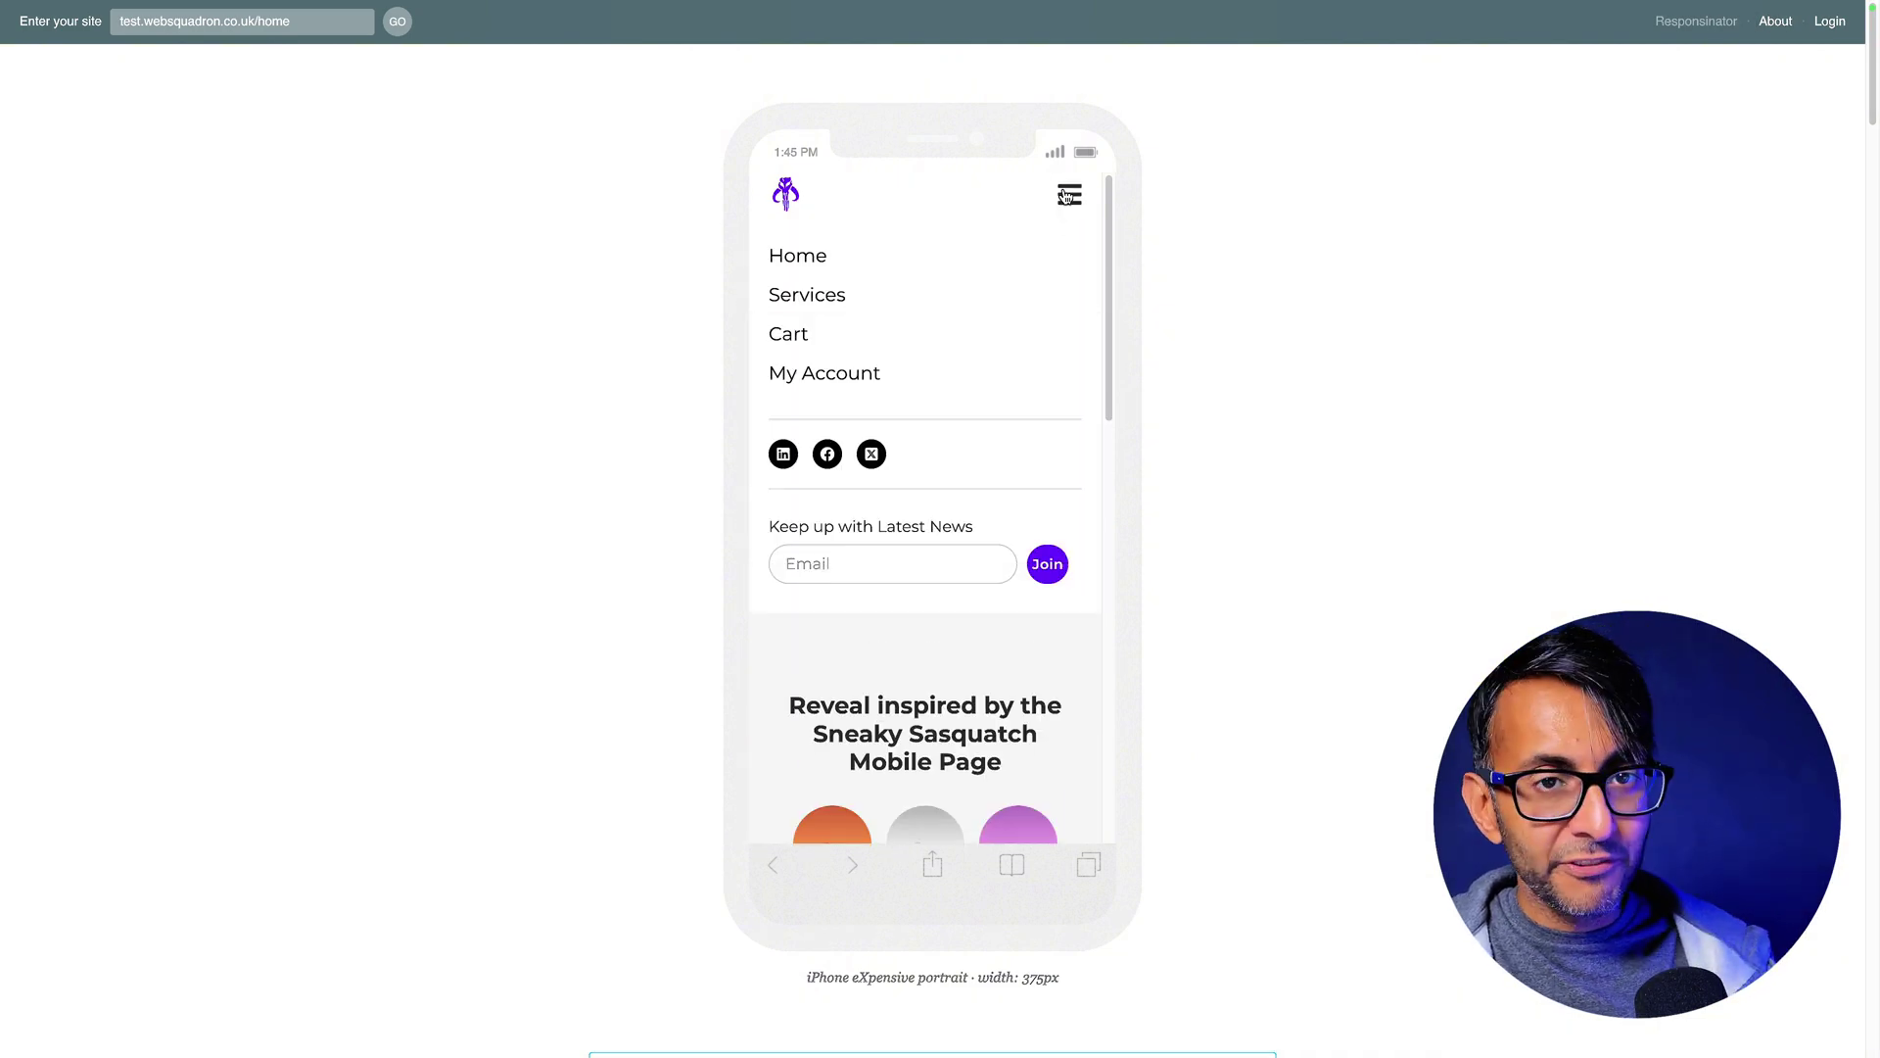
left_click(1069, 198)
left_click(1068, 198)
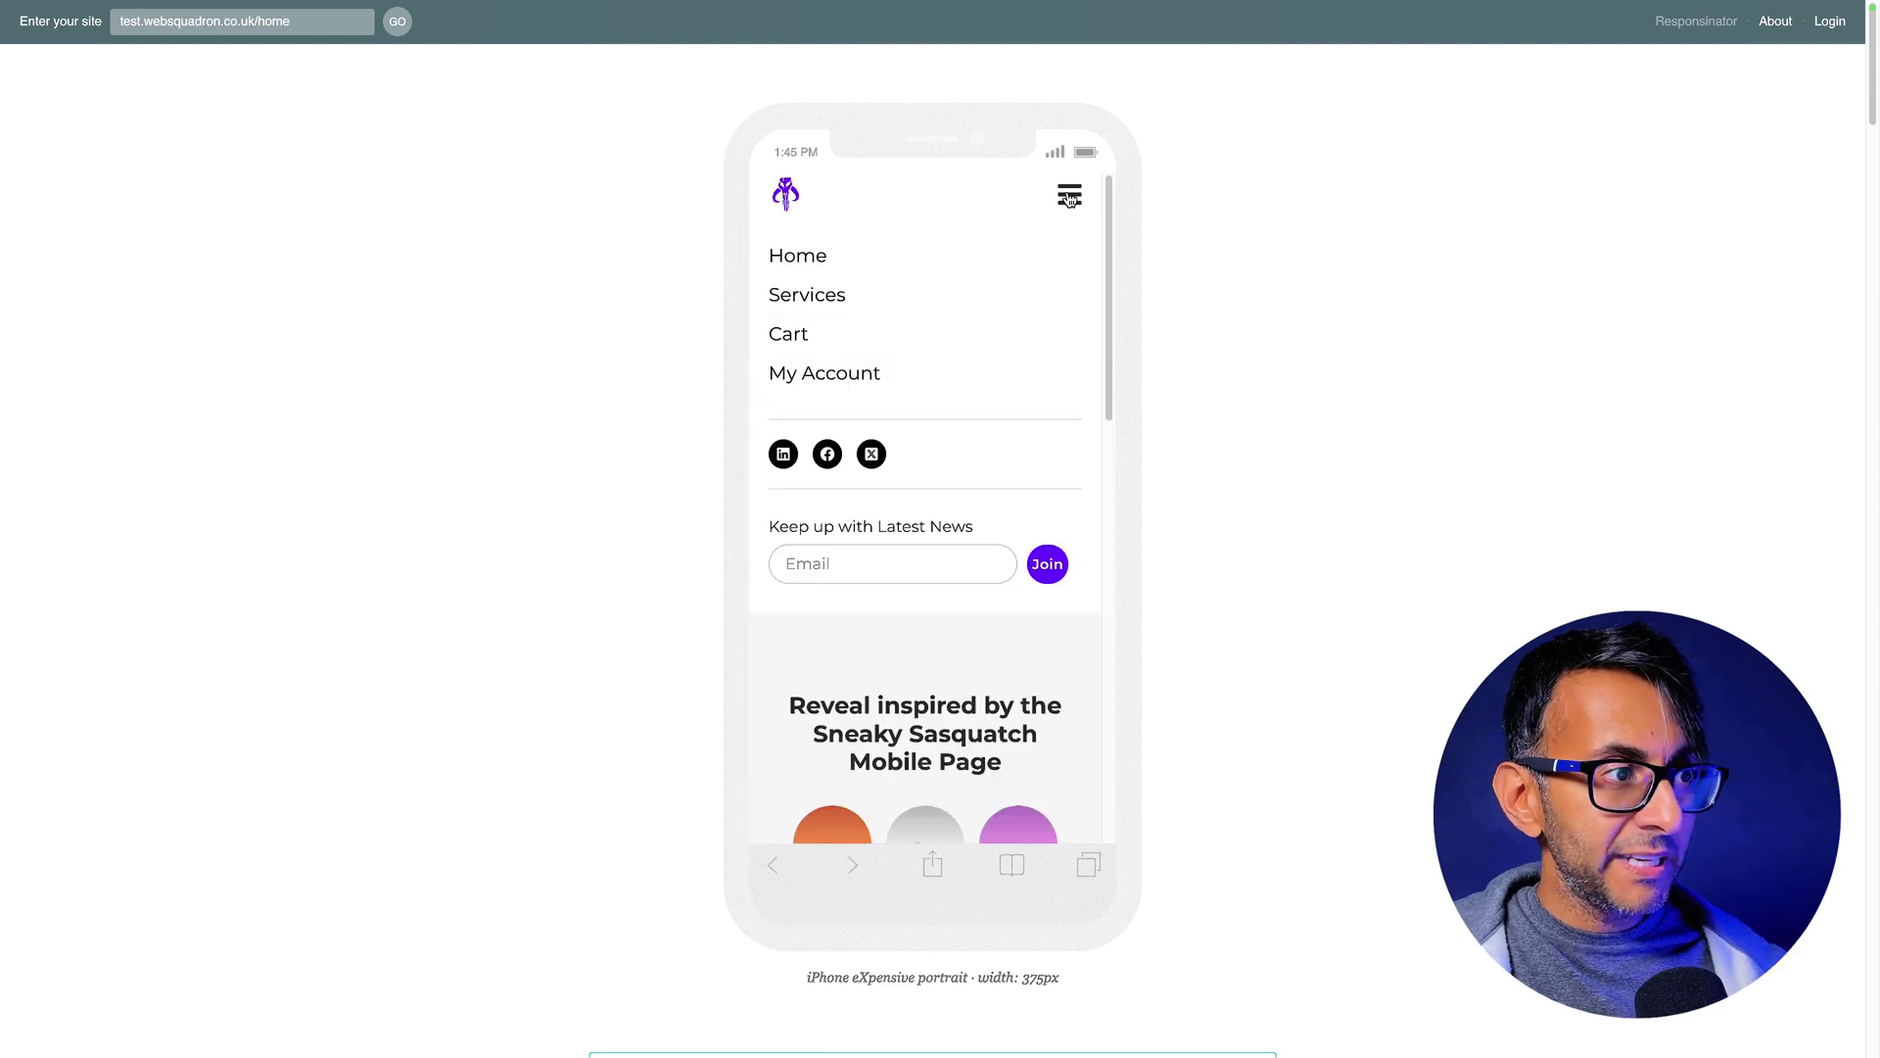
left_click(1069, 199)
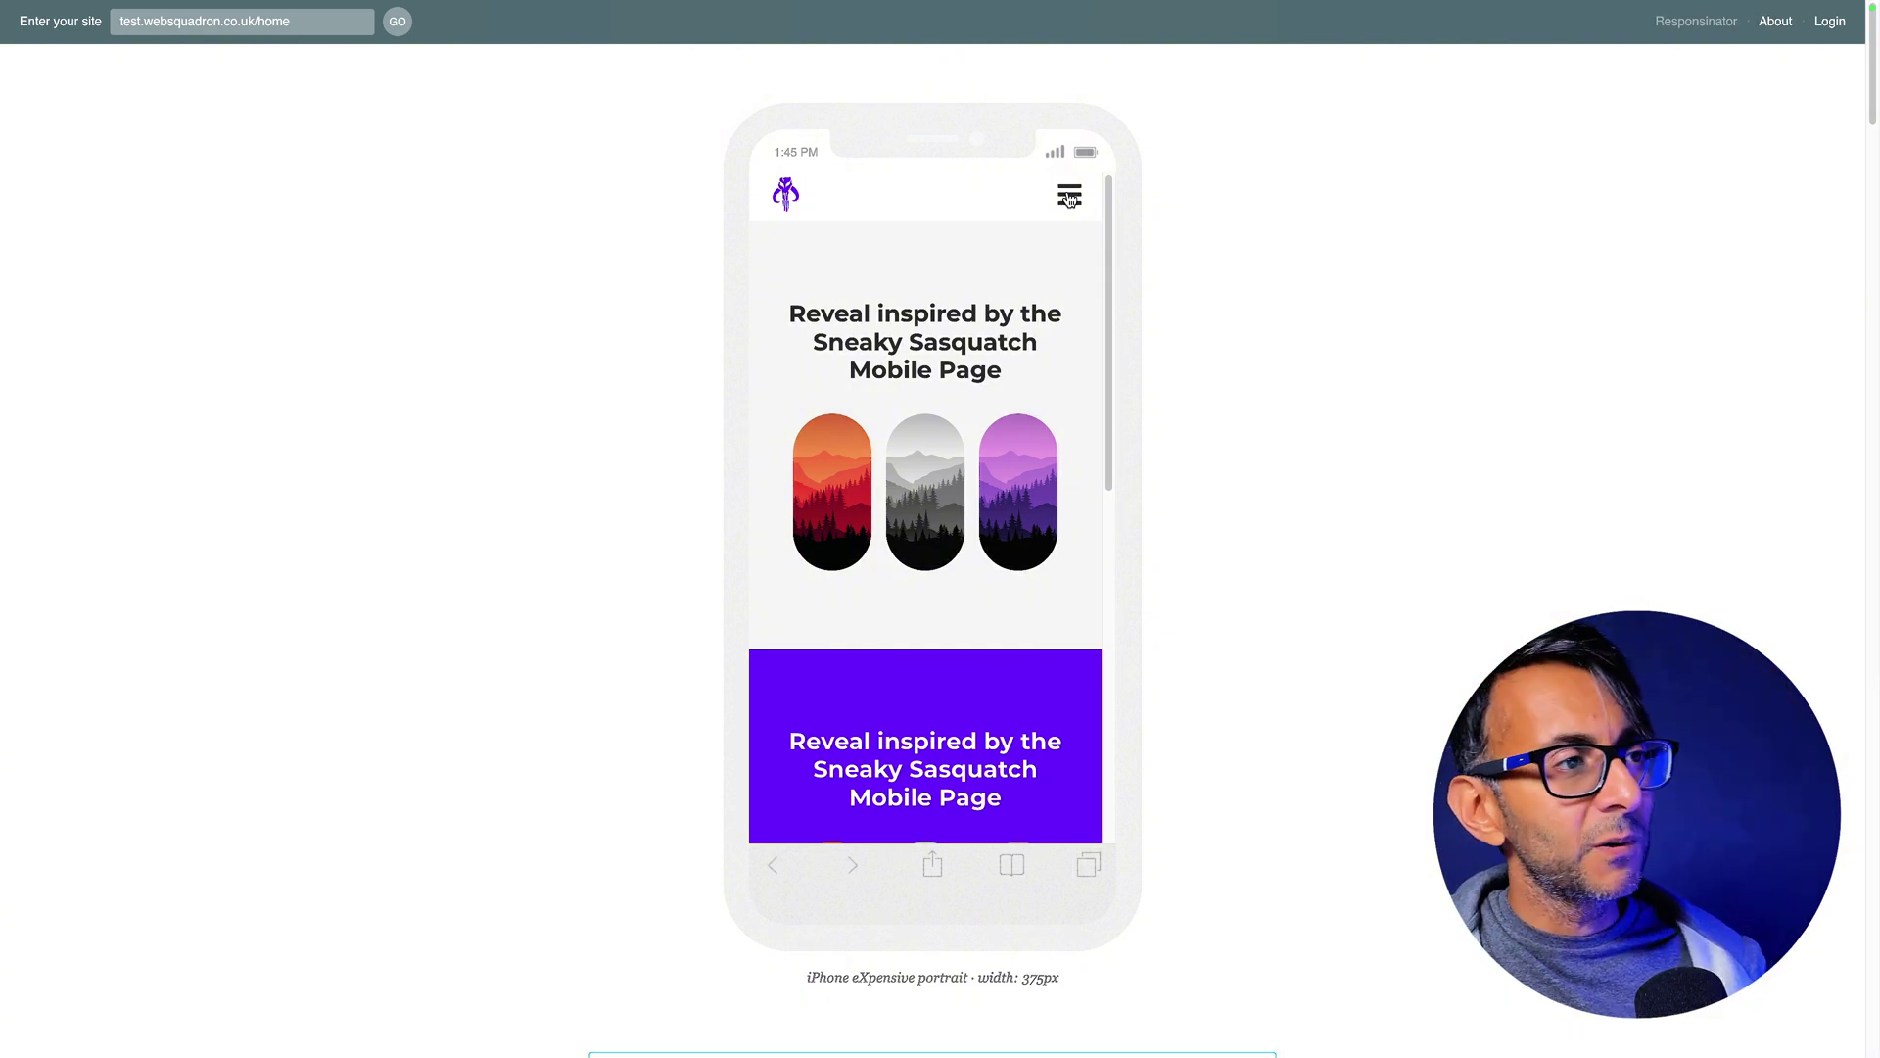
left_click(1069, 197)
left_click(1070, 197)
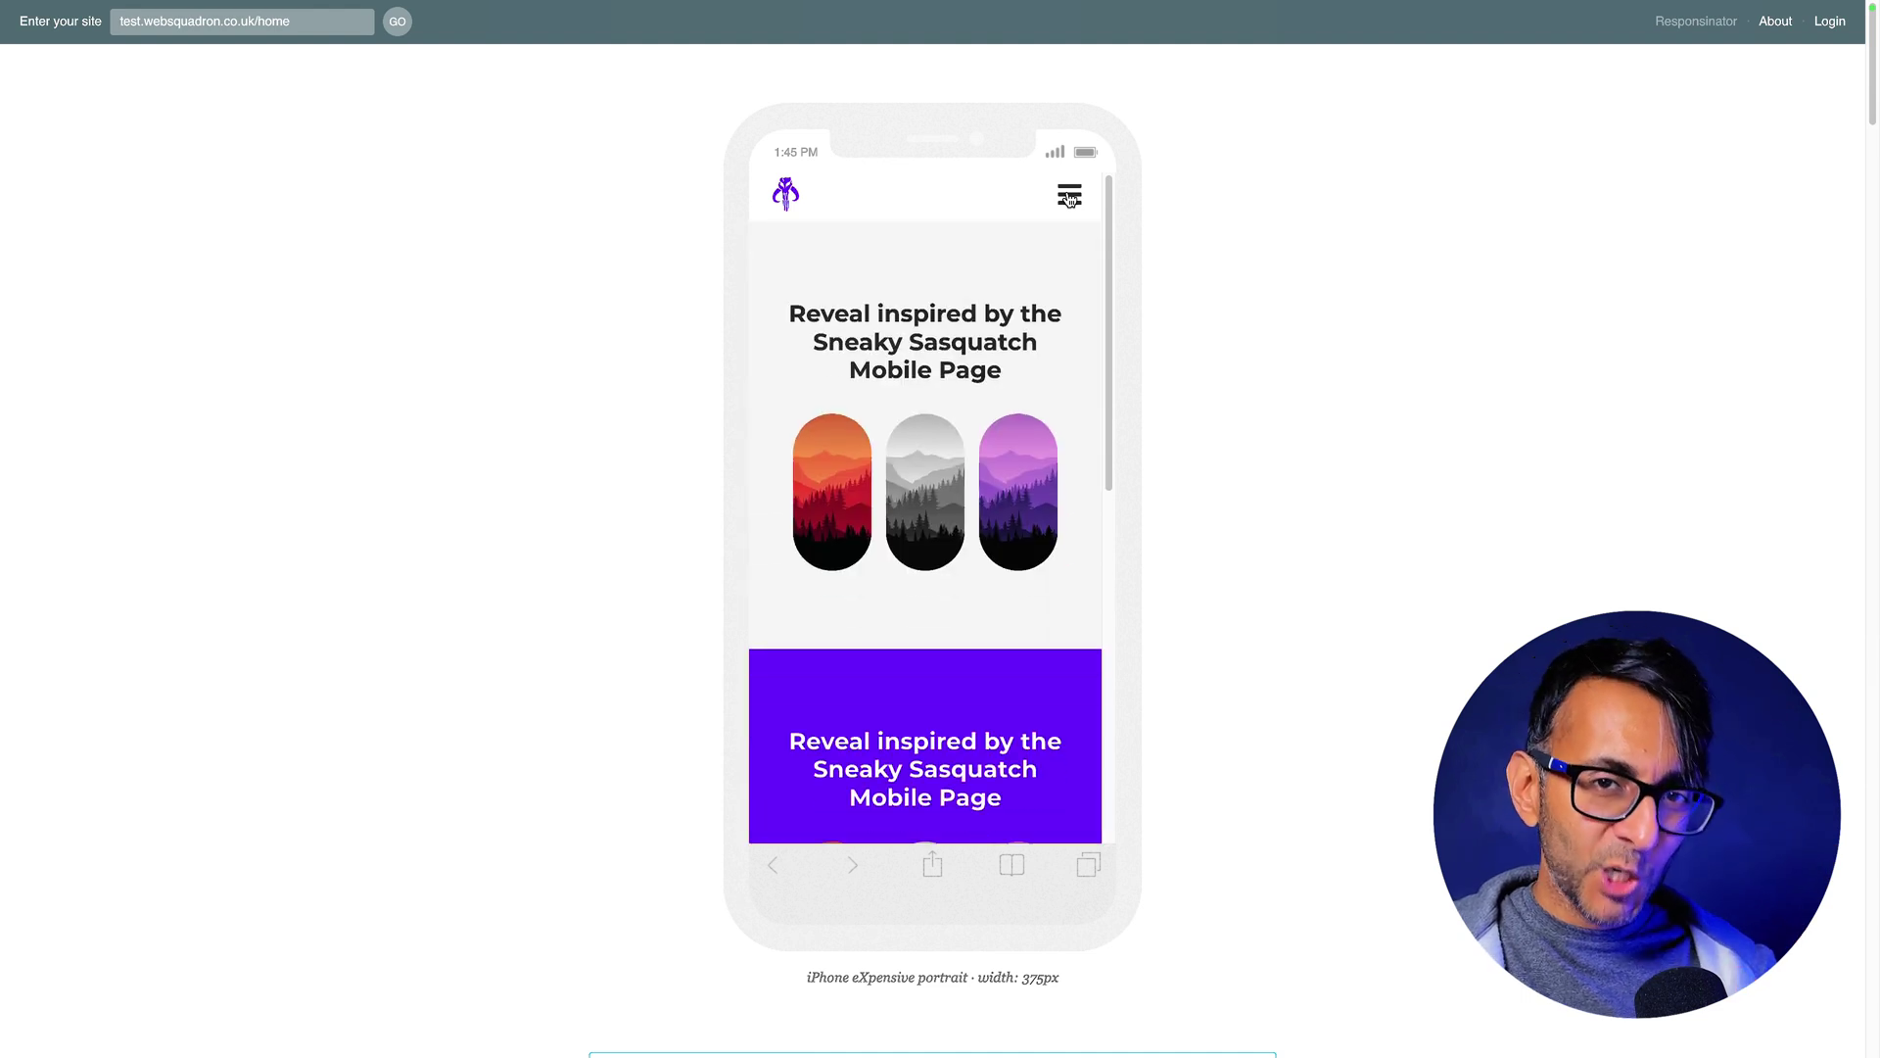